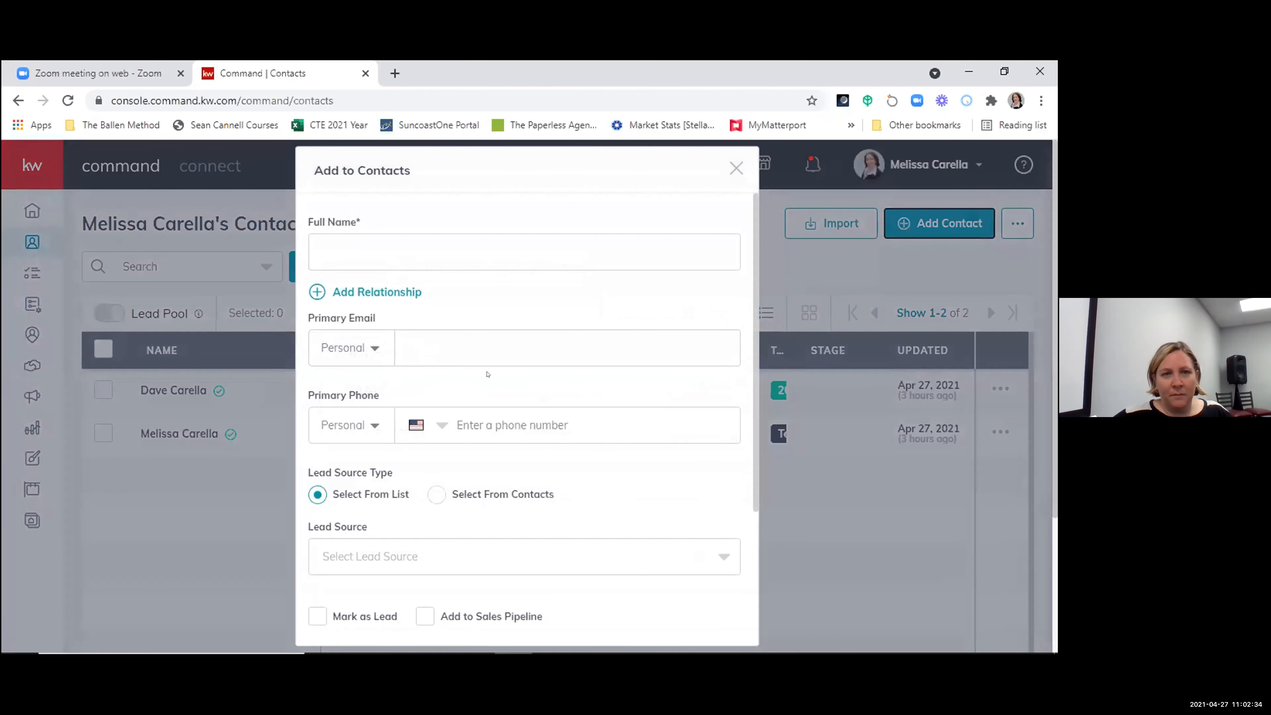
- Review the fields of the new-contact form and close it without creating a contact
scroll(485, 370, down, 4)
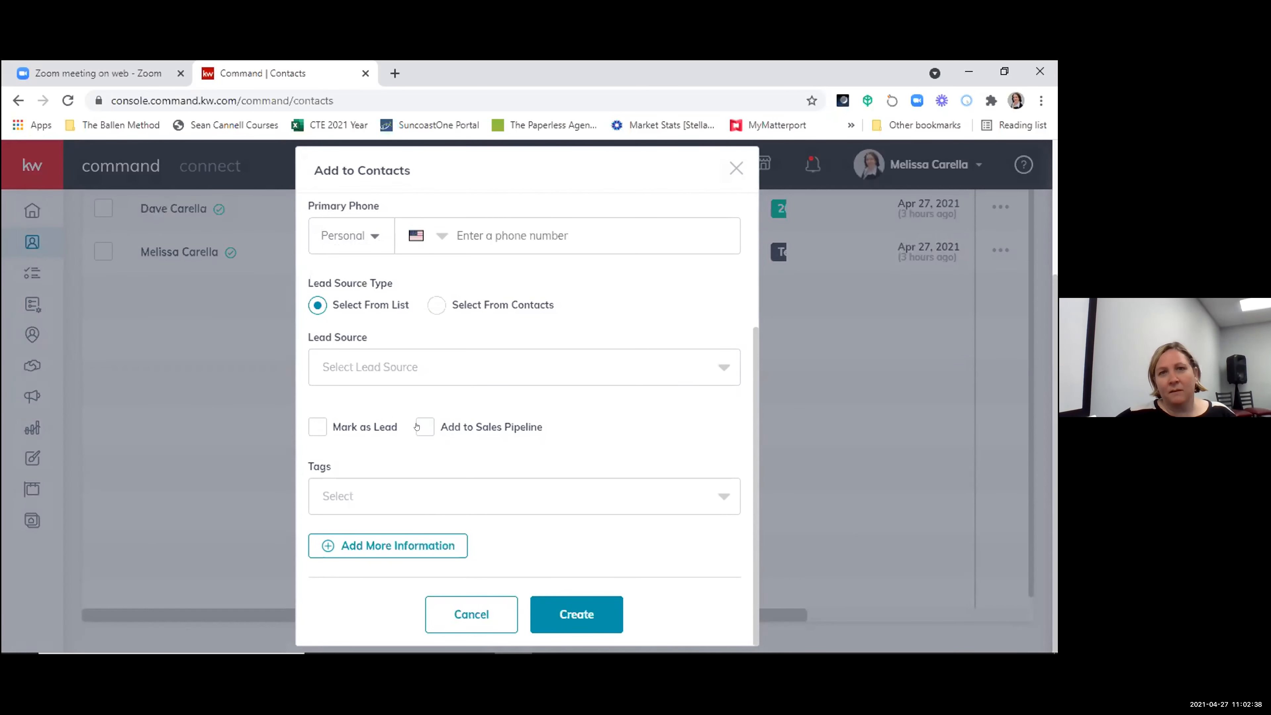
scroll(571, 462, up, 4)
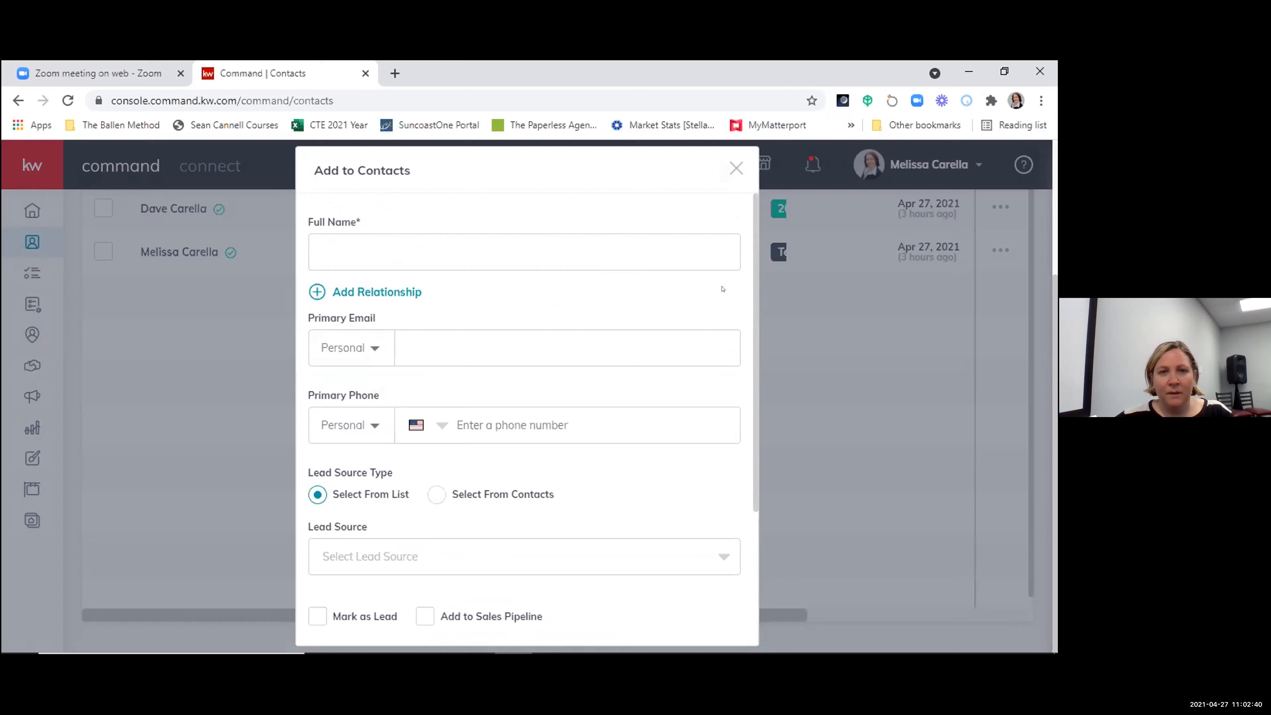
click(736, 168)
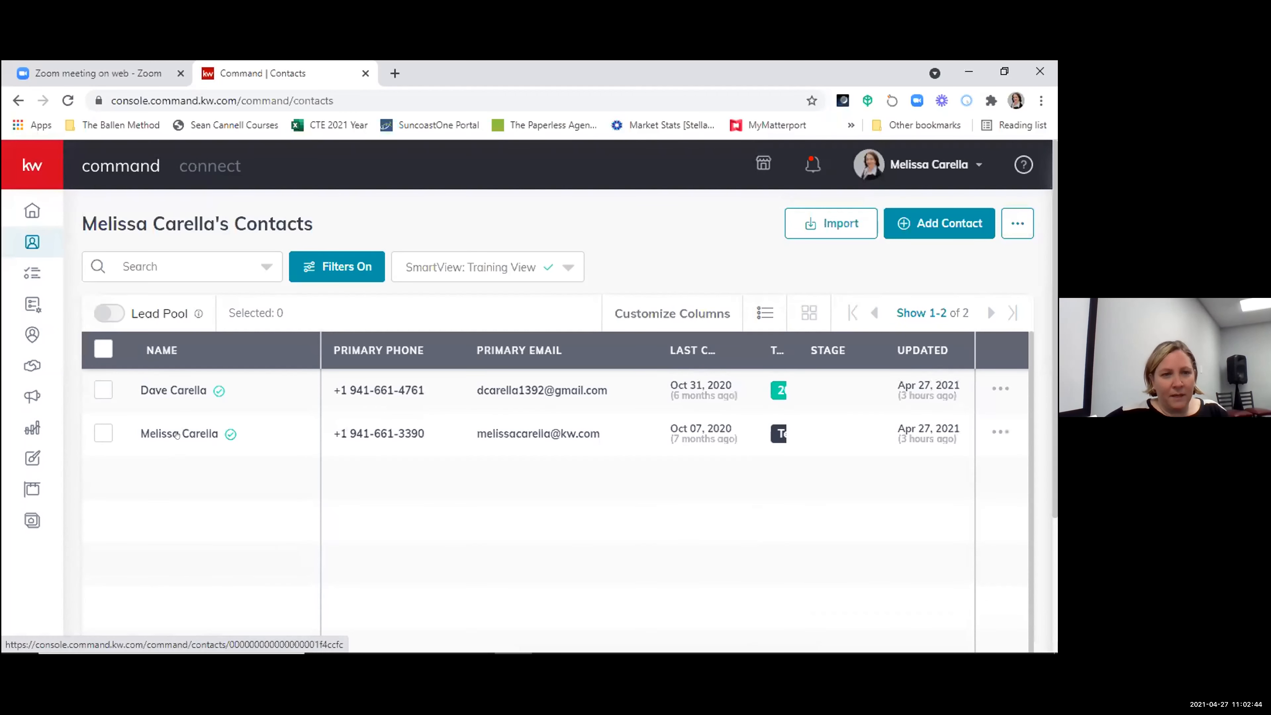
- View the opportunities on the second contact's record and the overall Opportunities pipeline dashboard
click(189, 434)
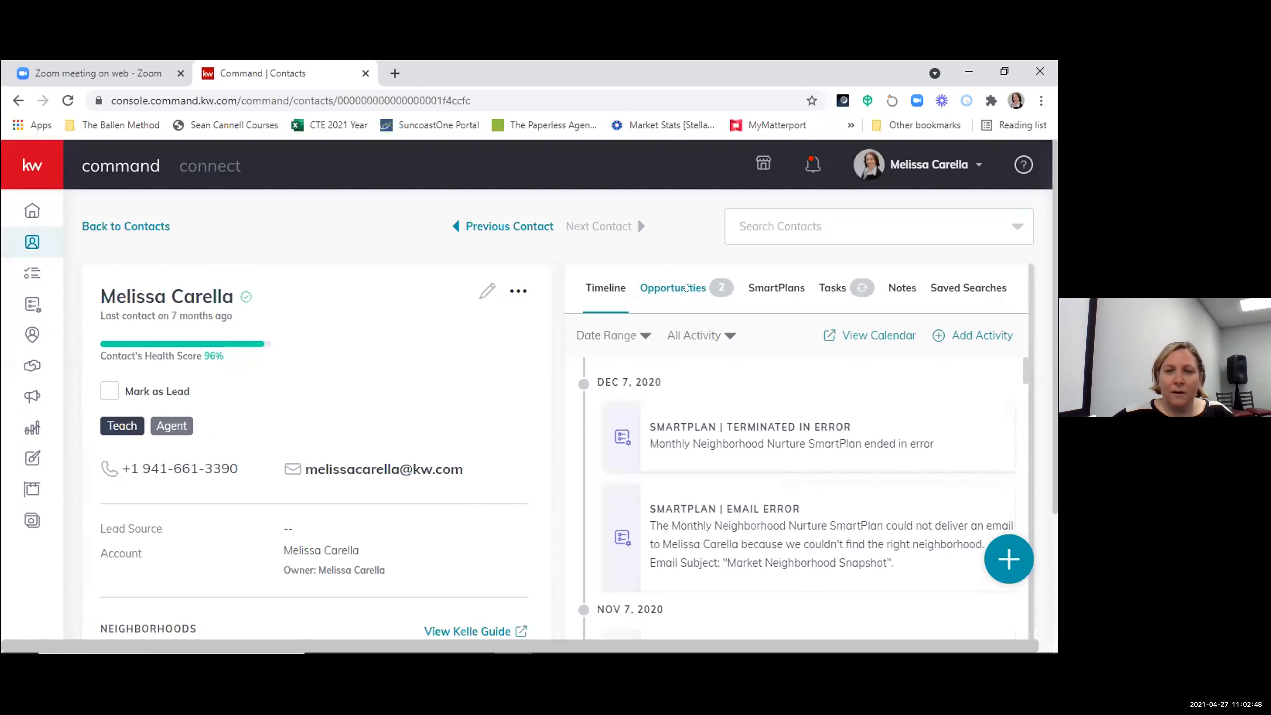
click(686, 287)
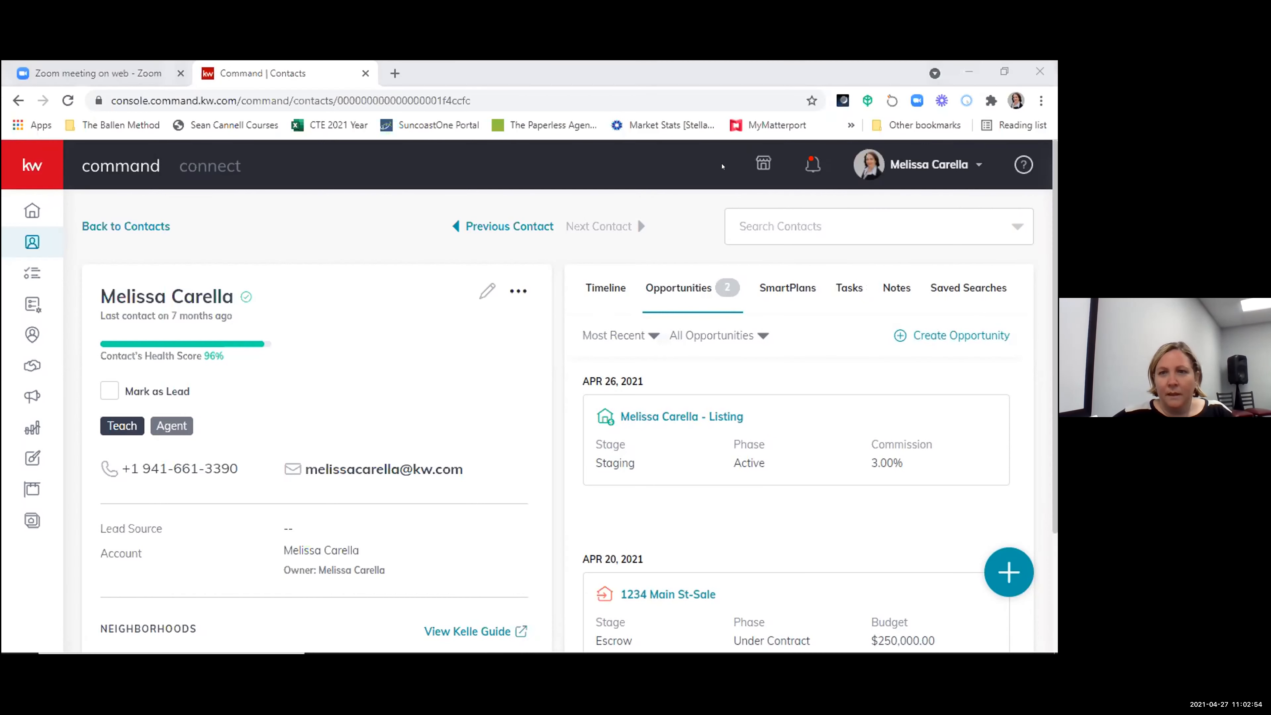
click(21, 363)
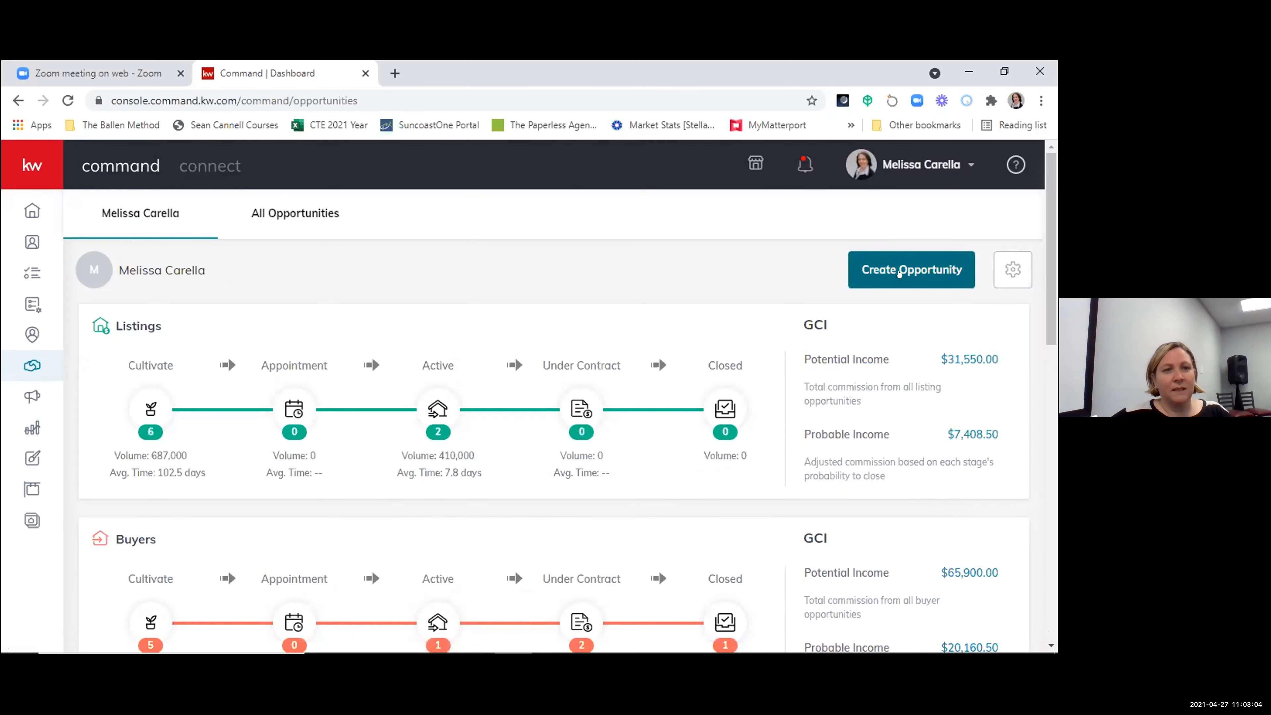
- Open the listing opportunity in the Staging stage from the second contact's record
click(20, 239)
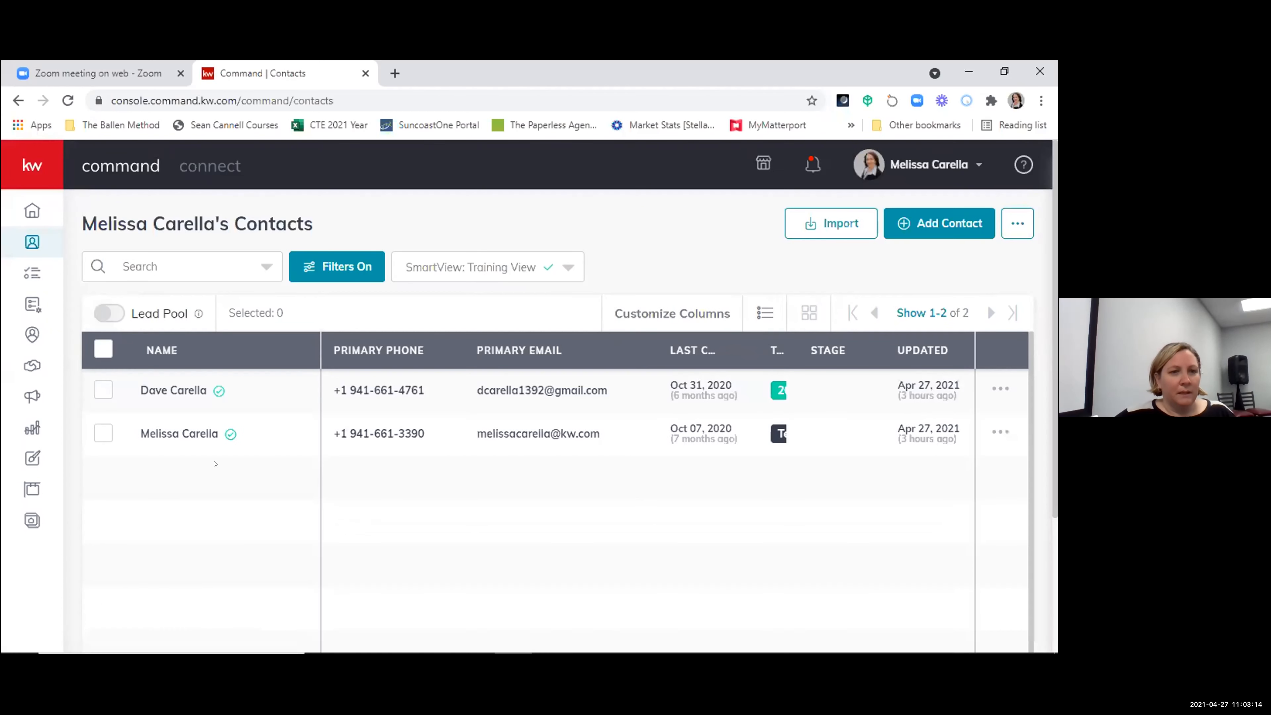
click(189, 426)
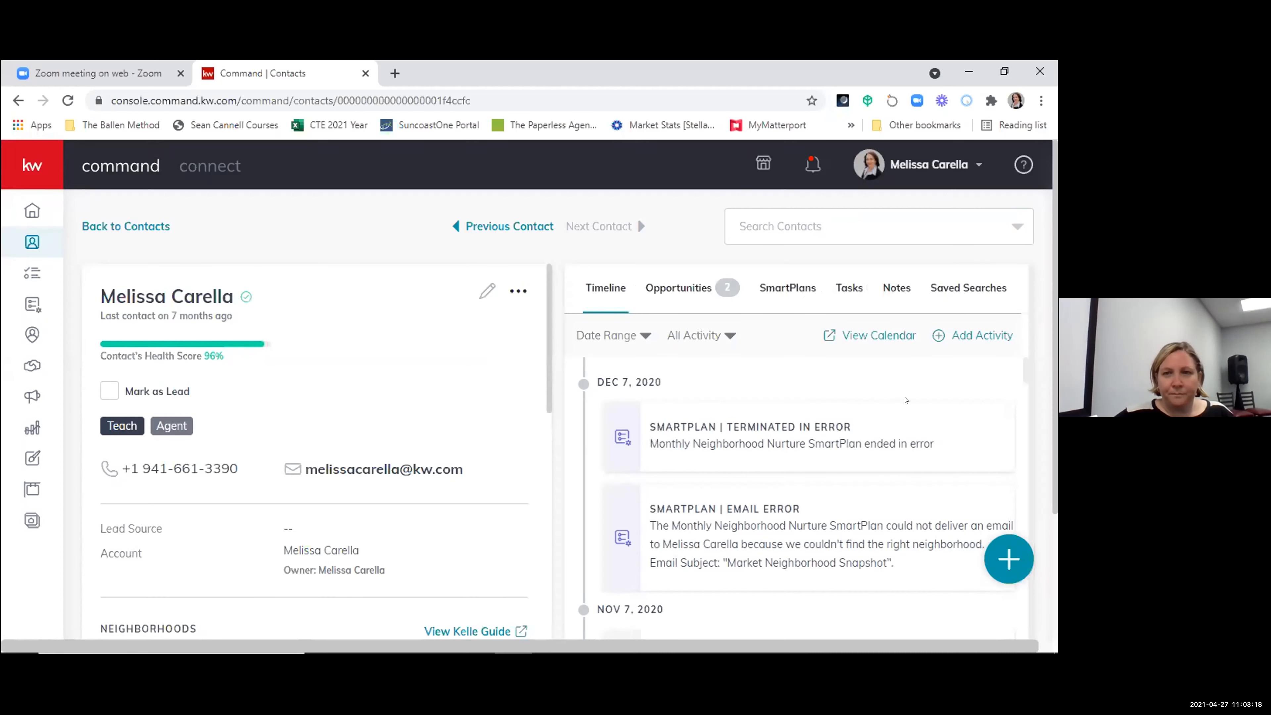
click(687, 288)
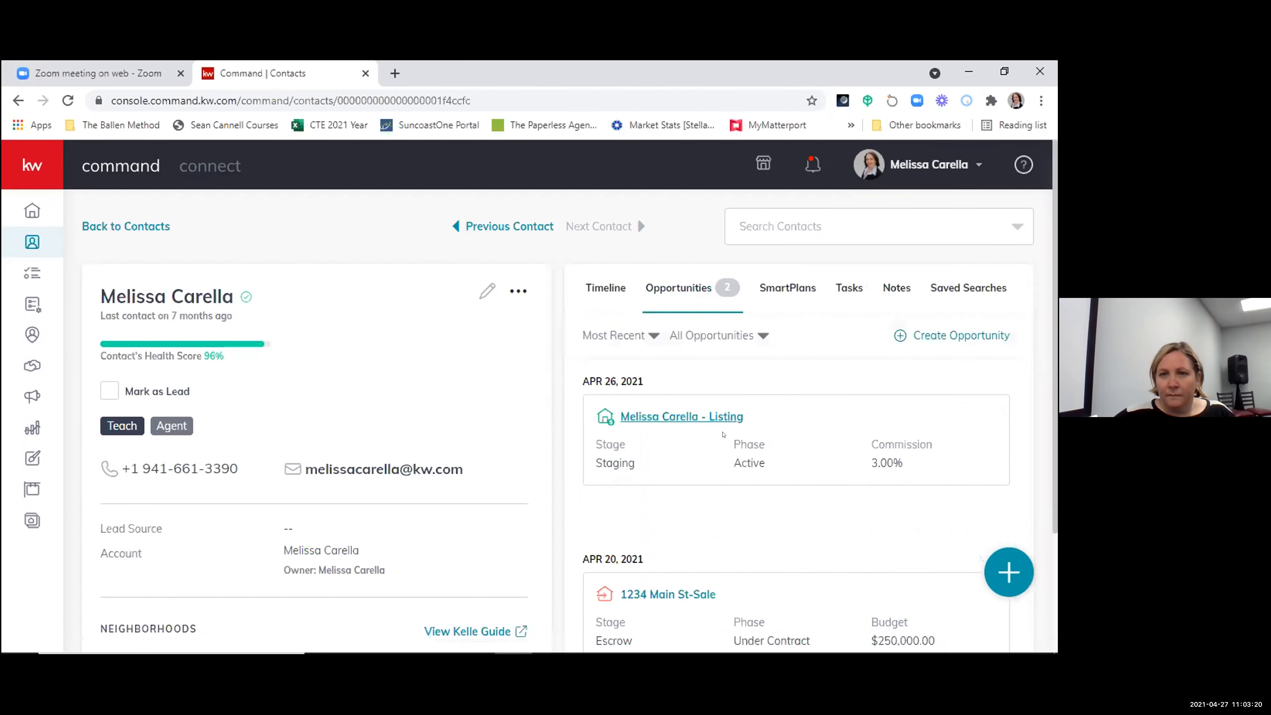
click(661, 412)
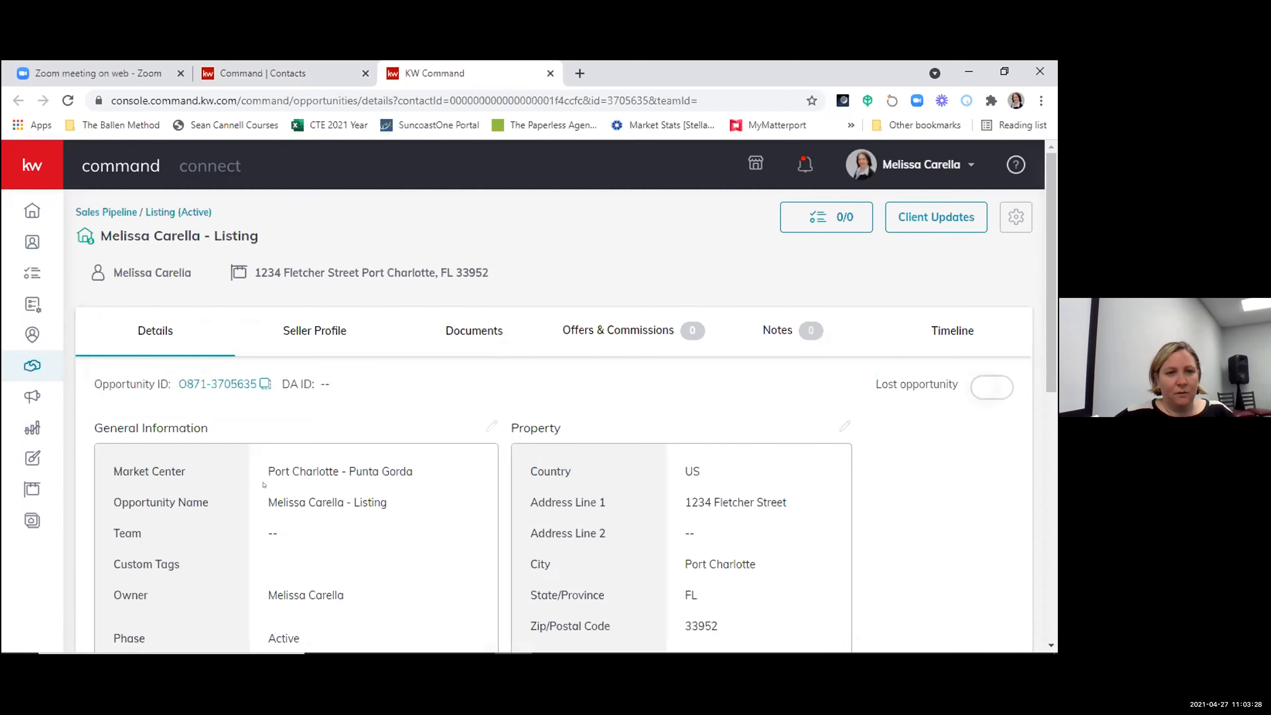
- View the editing form for the listing's general information and close it without changes
scroll(302, 411, down, 2)
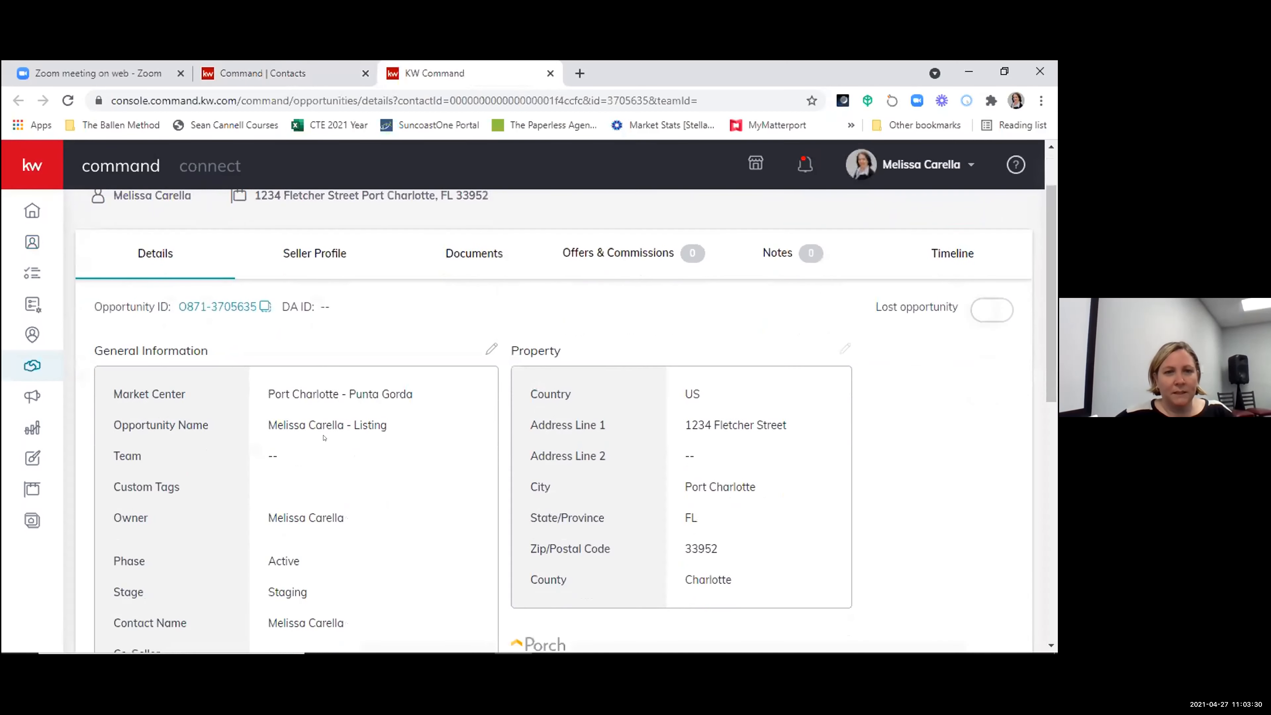
click(493, 351)
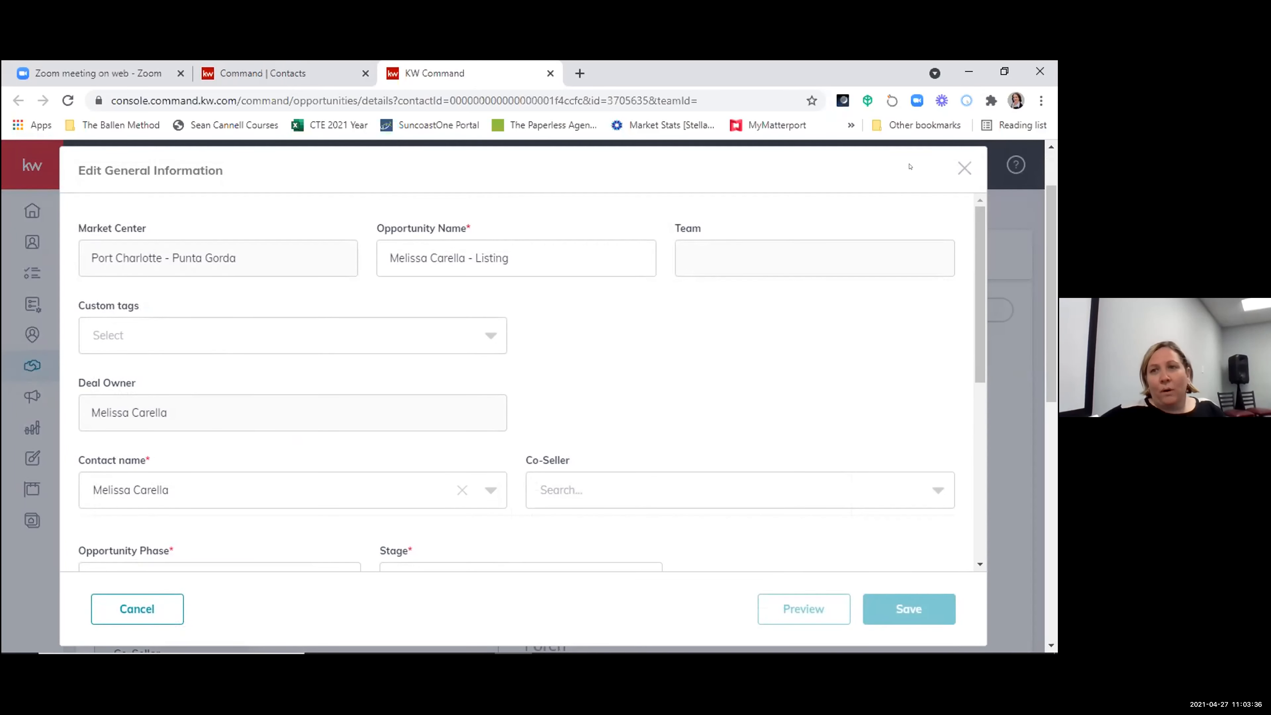
click(965, 168)
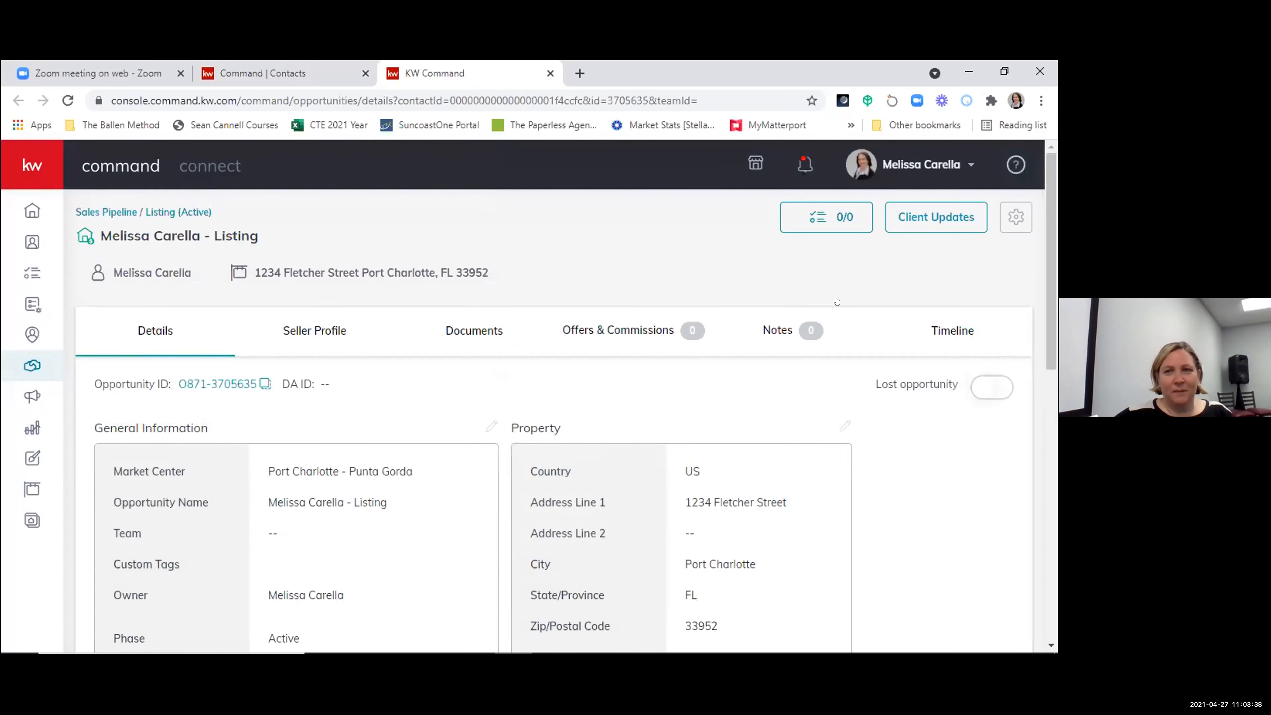
- Open a new opportunity form from the active listings pipeline and check the available owners
click(153, 213)
click(968, 222)
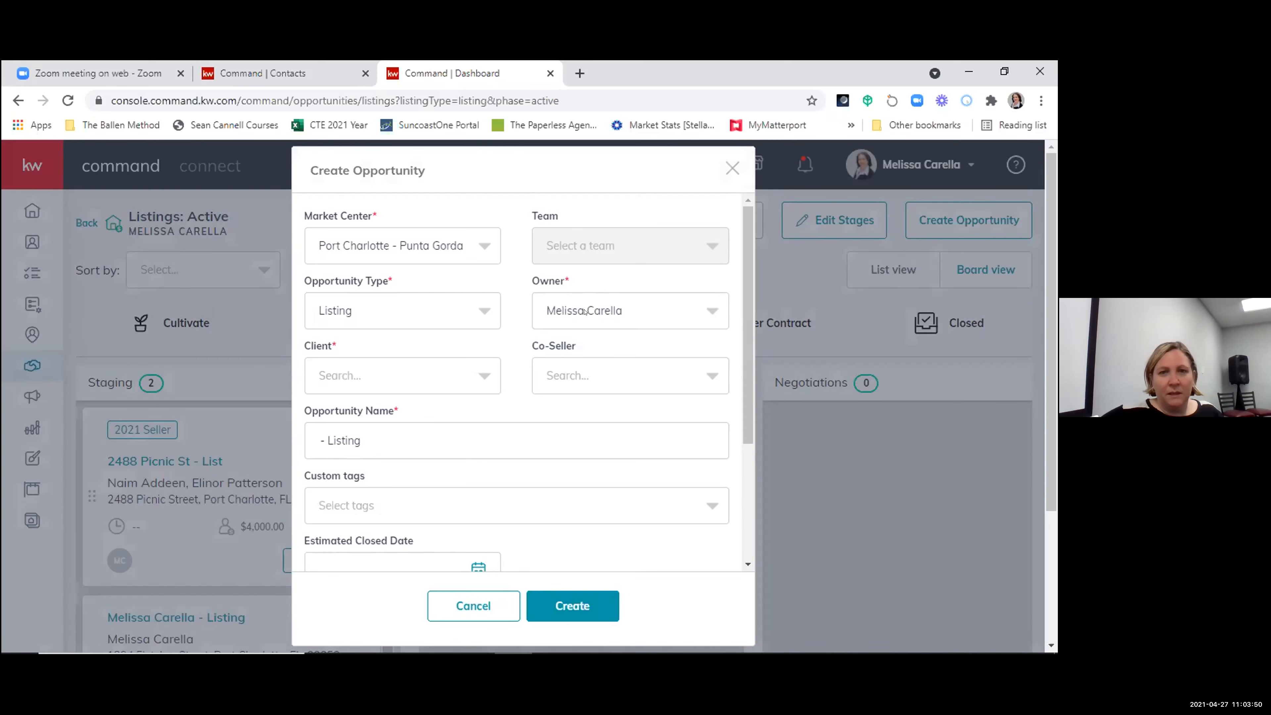
click(670, 314)
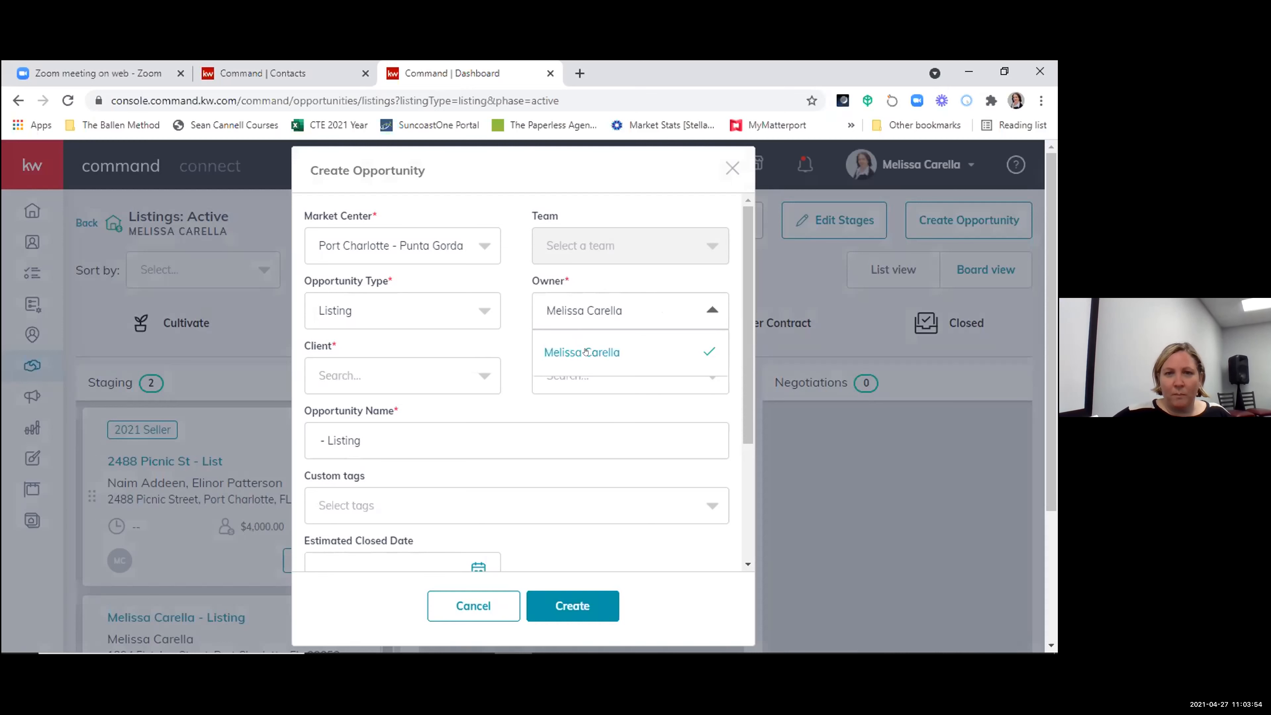
click(515, 280)
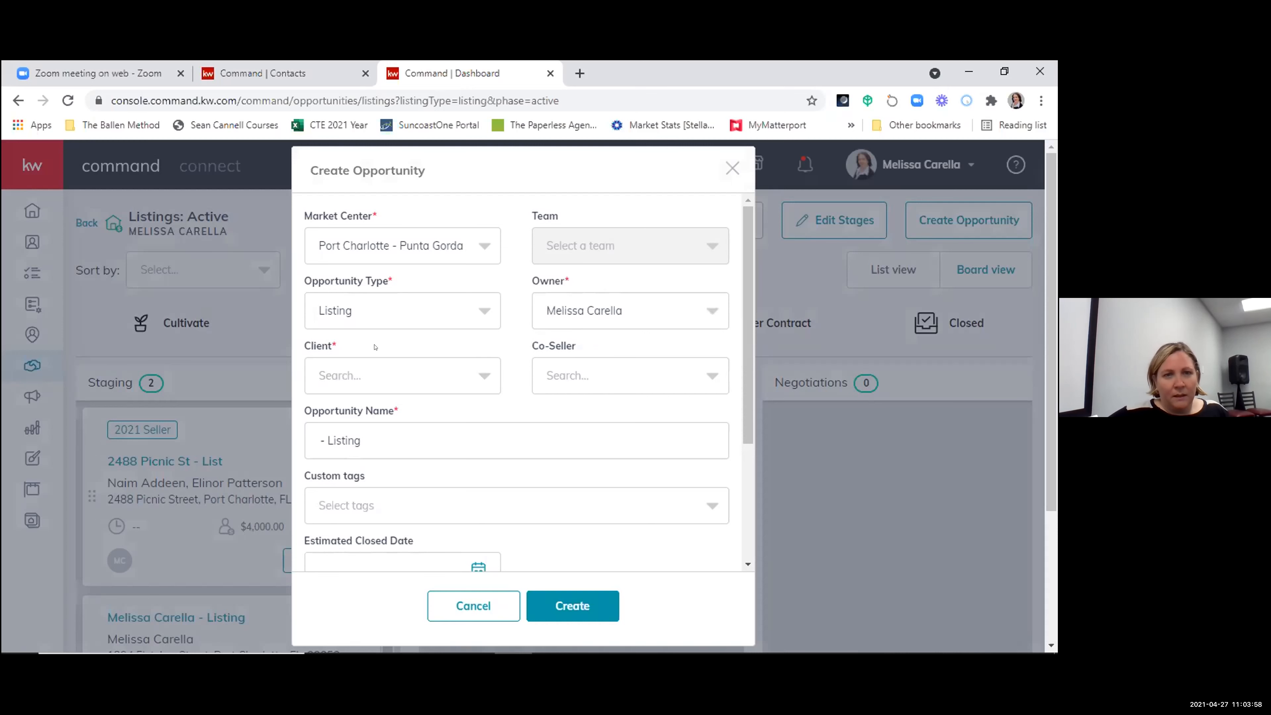
- Inspect the available opportunity types and keep Listing selected
click(413, 310)
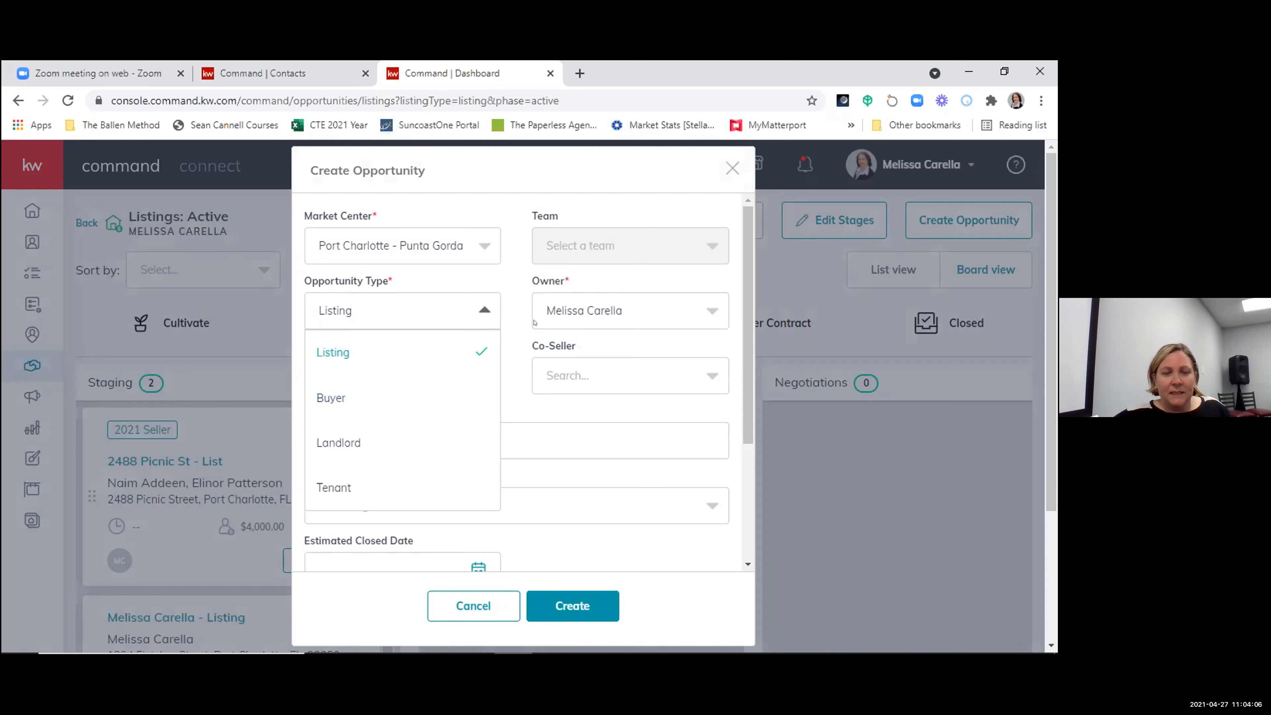
click(509, 273)
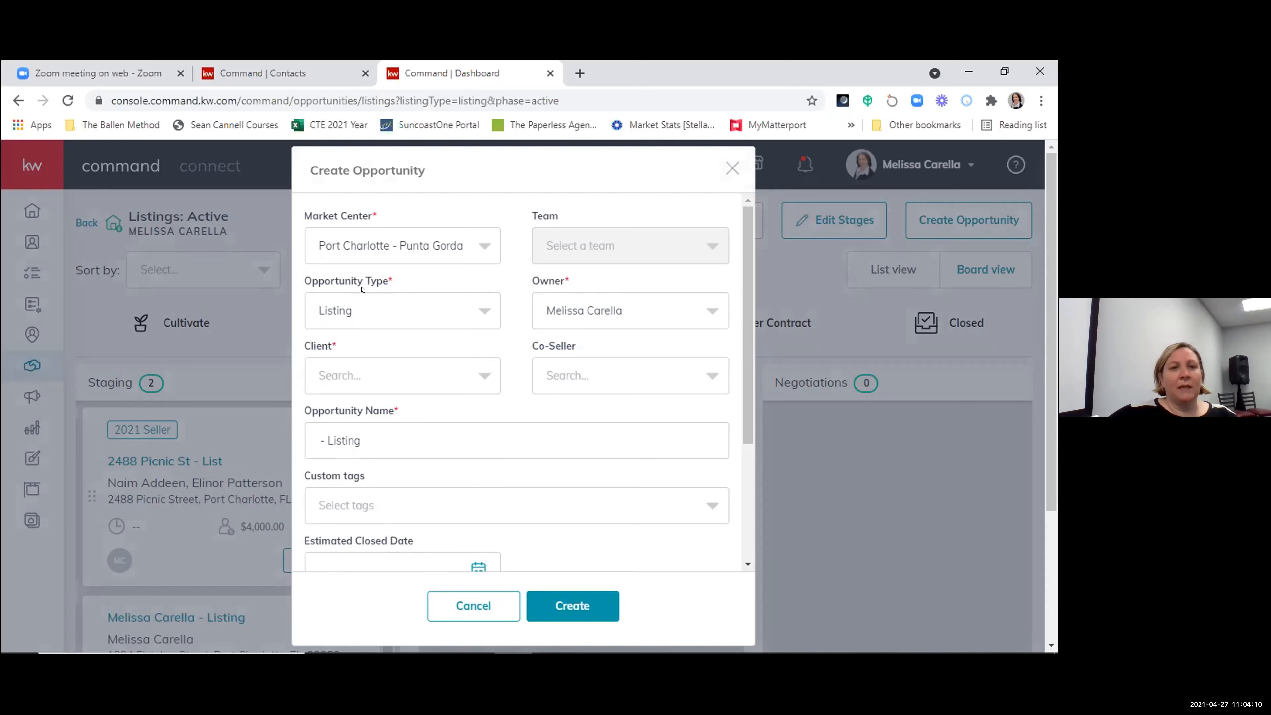
click(364, 313)
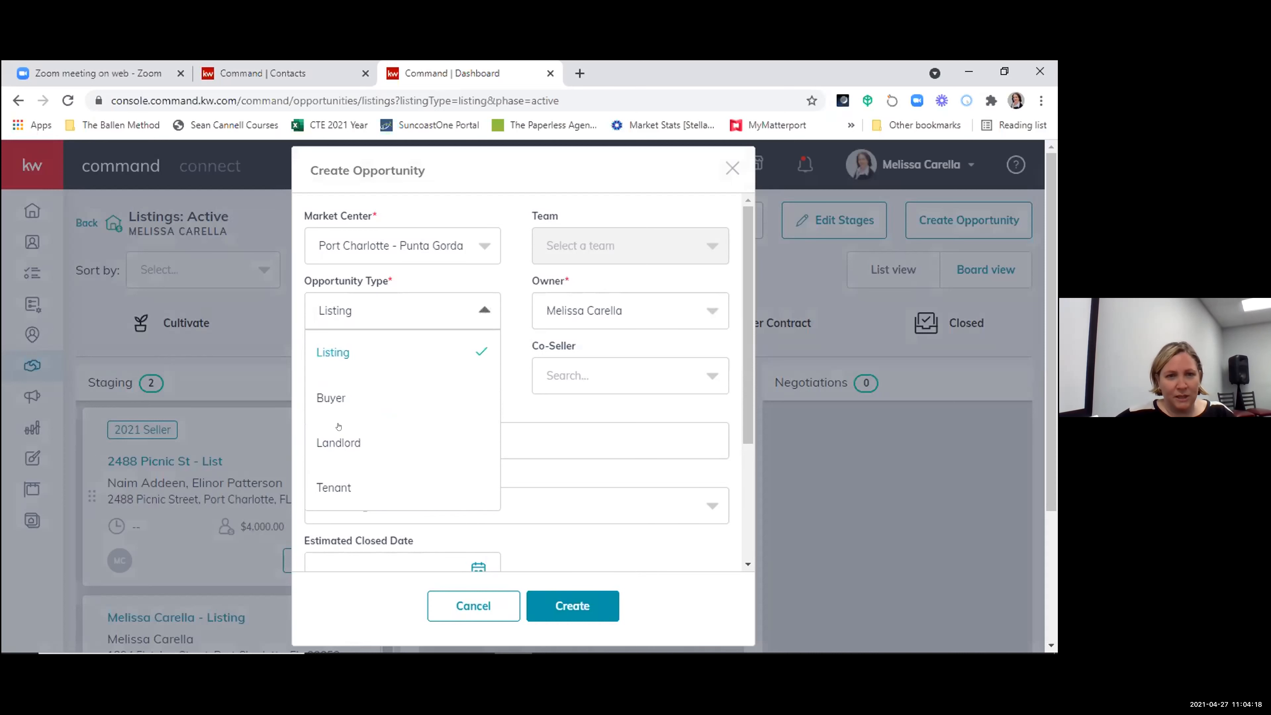
click(487, 349)
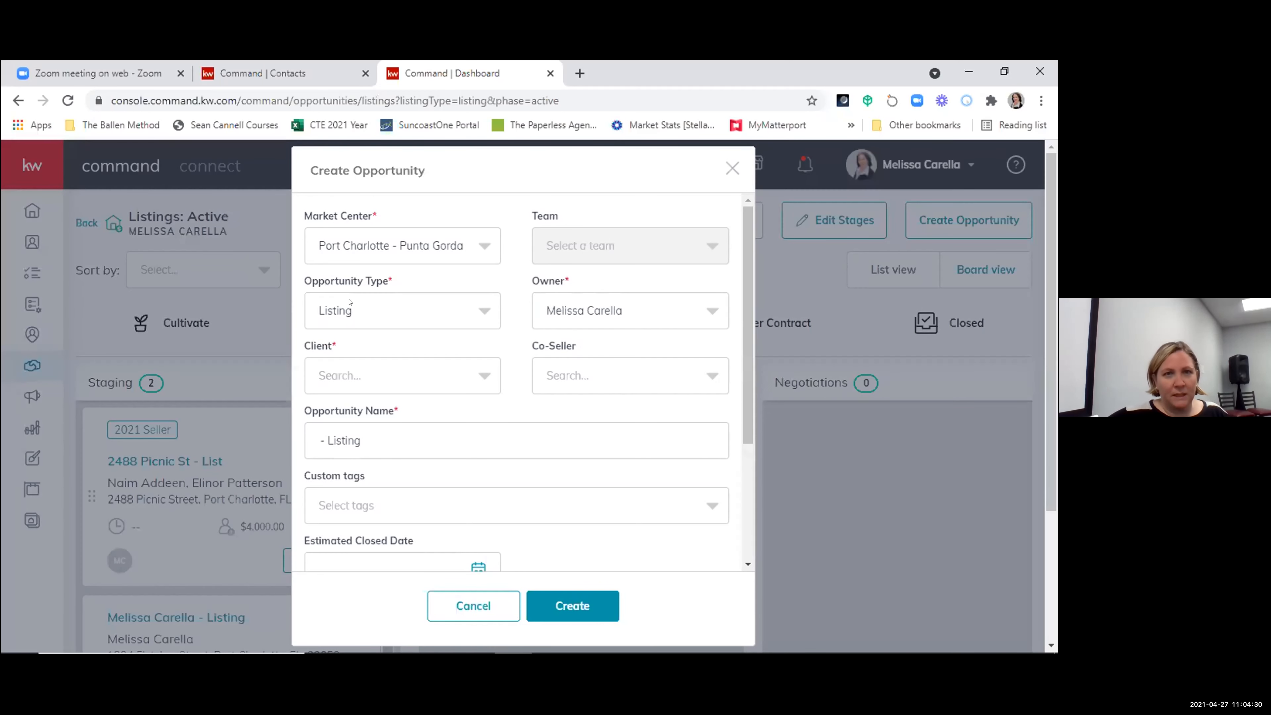
- Examine the client and co-seller search fields in the new opportunity form
scroll(559, 264, down, 3)
scroll(511, 324, up, 3)
click(349, 364)
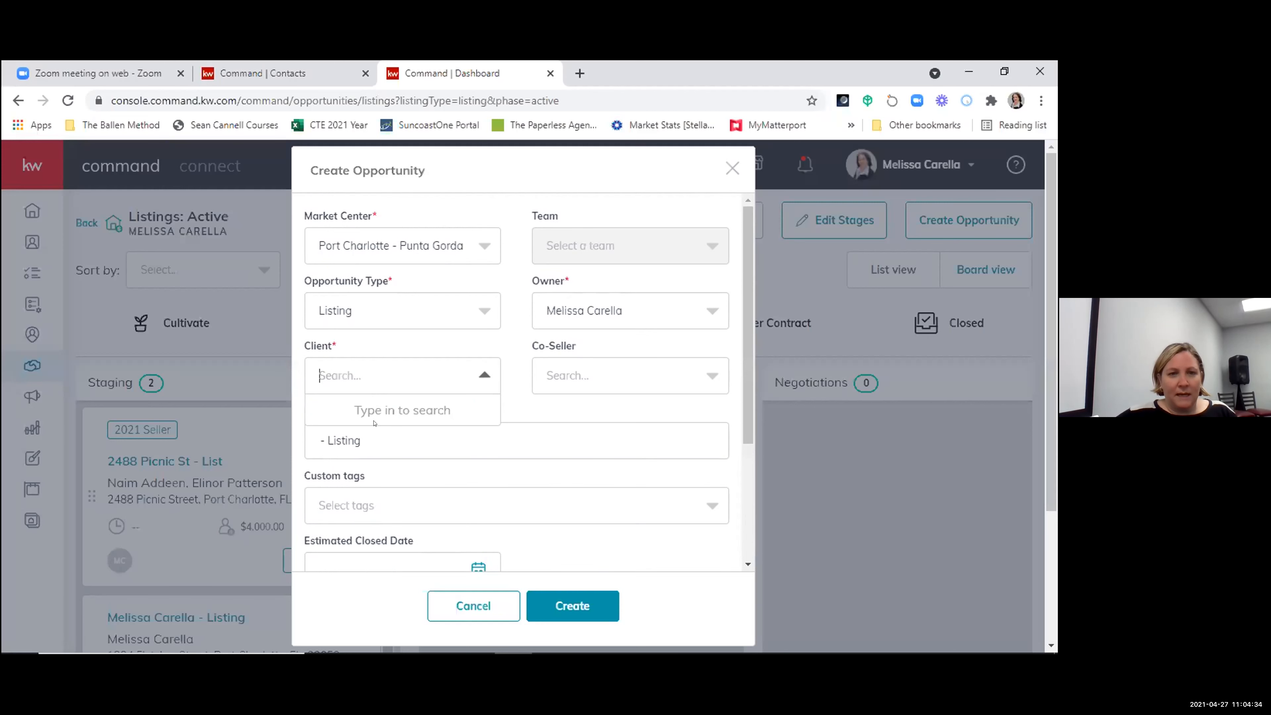
click(574, 373)
click(512, 376)
- Examine the new opportunity's name, custom tags, estimated closed date, listing price, commission rate, phase and stage fields
scroll(424, 288, down, 3)
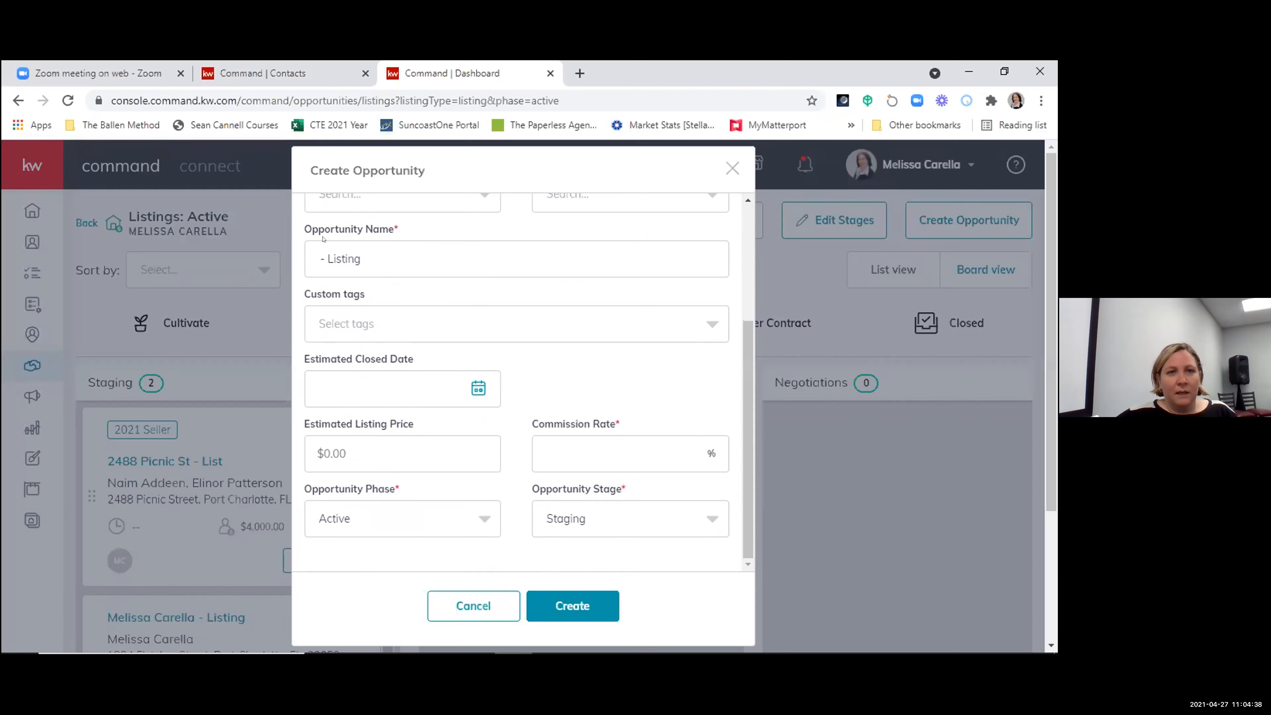
scroll(343, 255, up, 3)
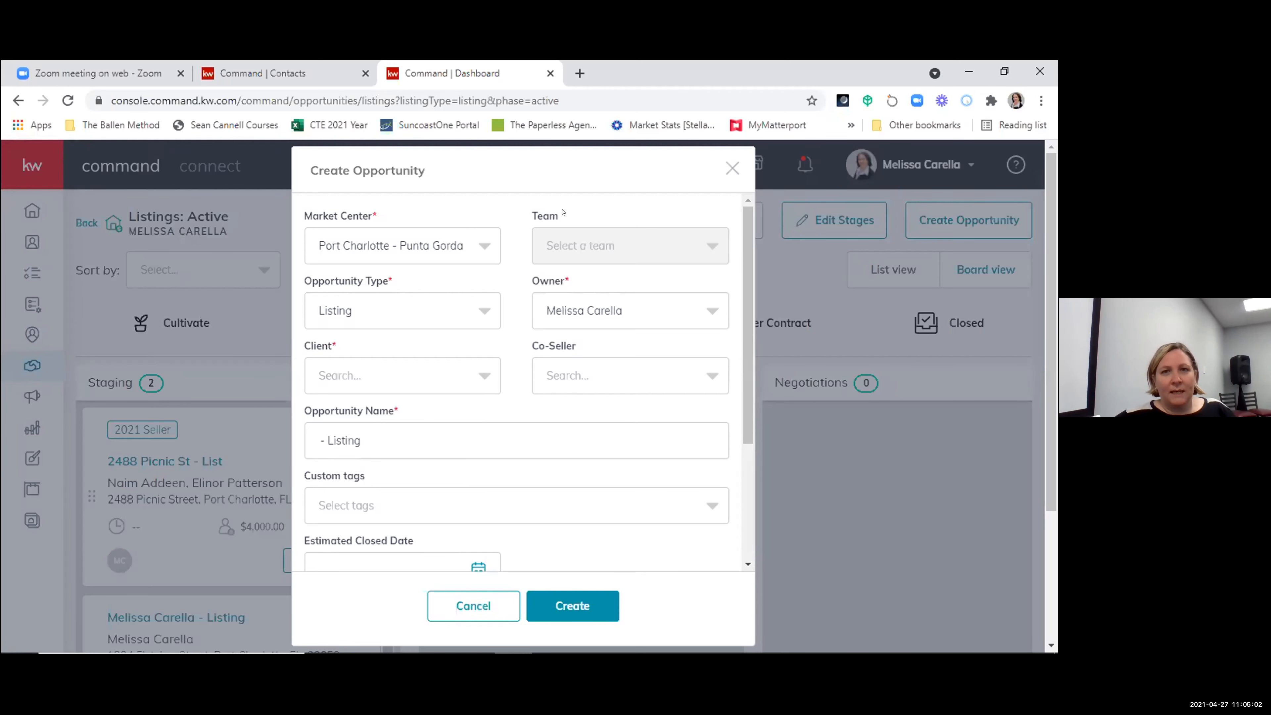
scroll(485, 372, down, 3)
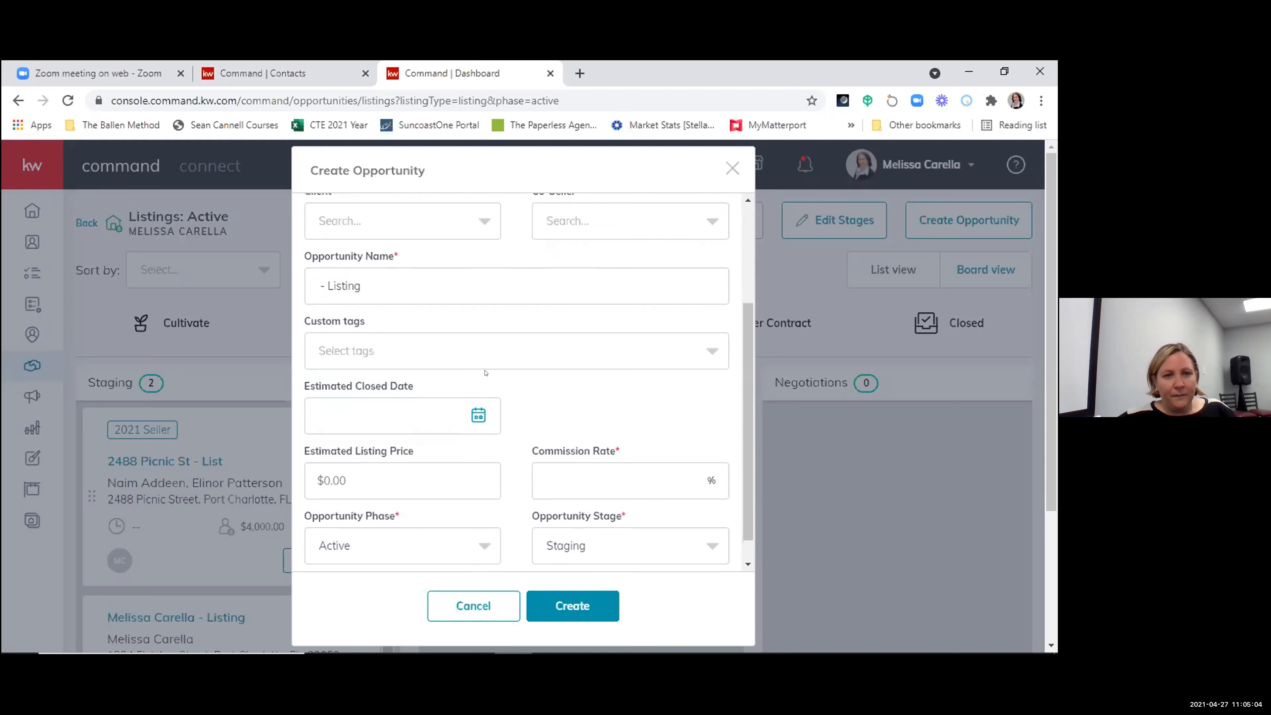
scroll(426, 440, down, 1)
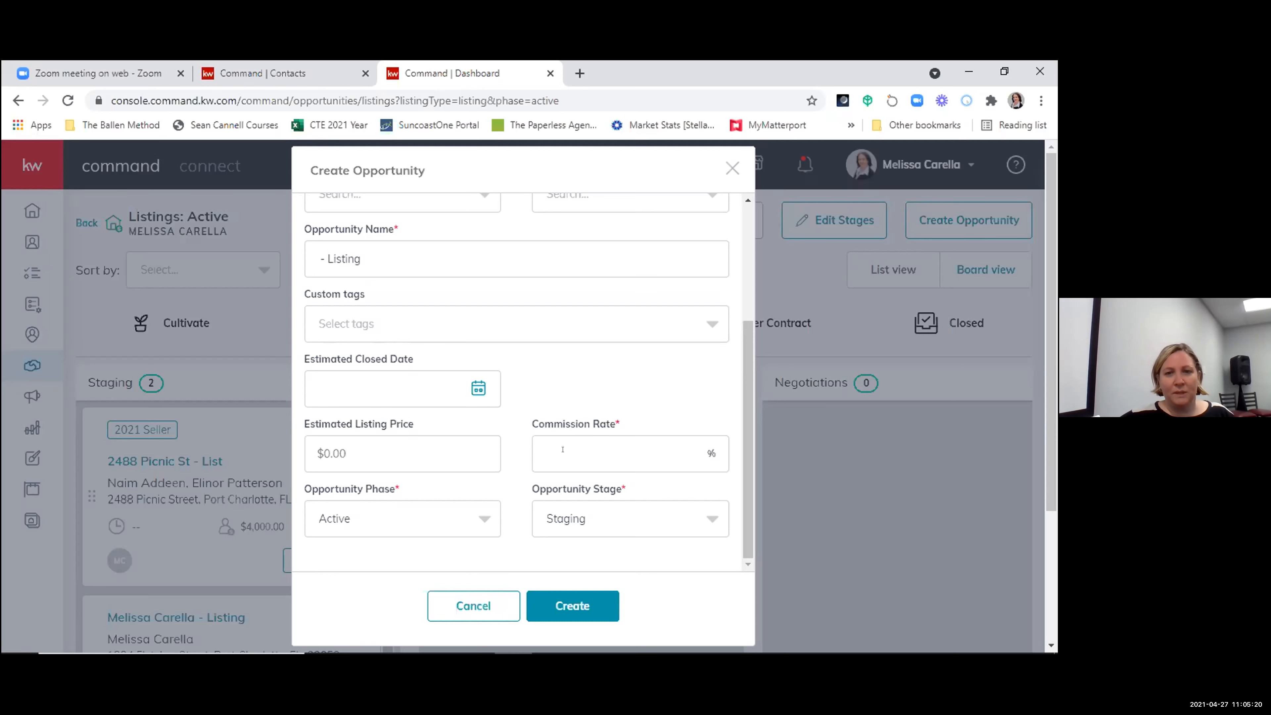
scroll(531, 486, down, 3)
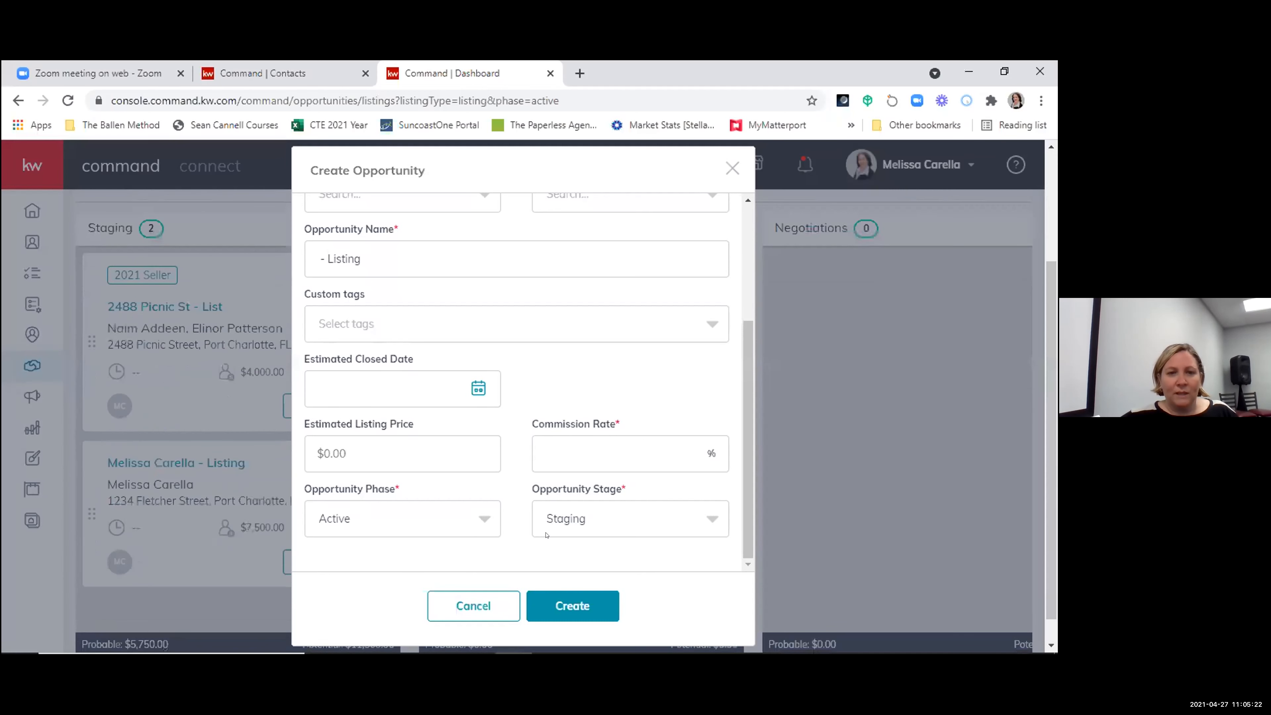
scroll(576, 533, up, 2)
scroll(513, 547, down, 2)
scroll(513, 547, down, 1)
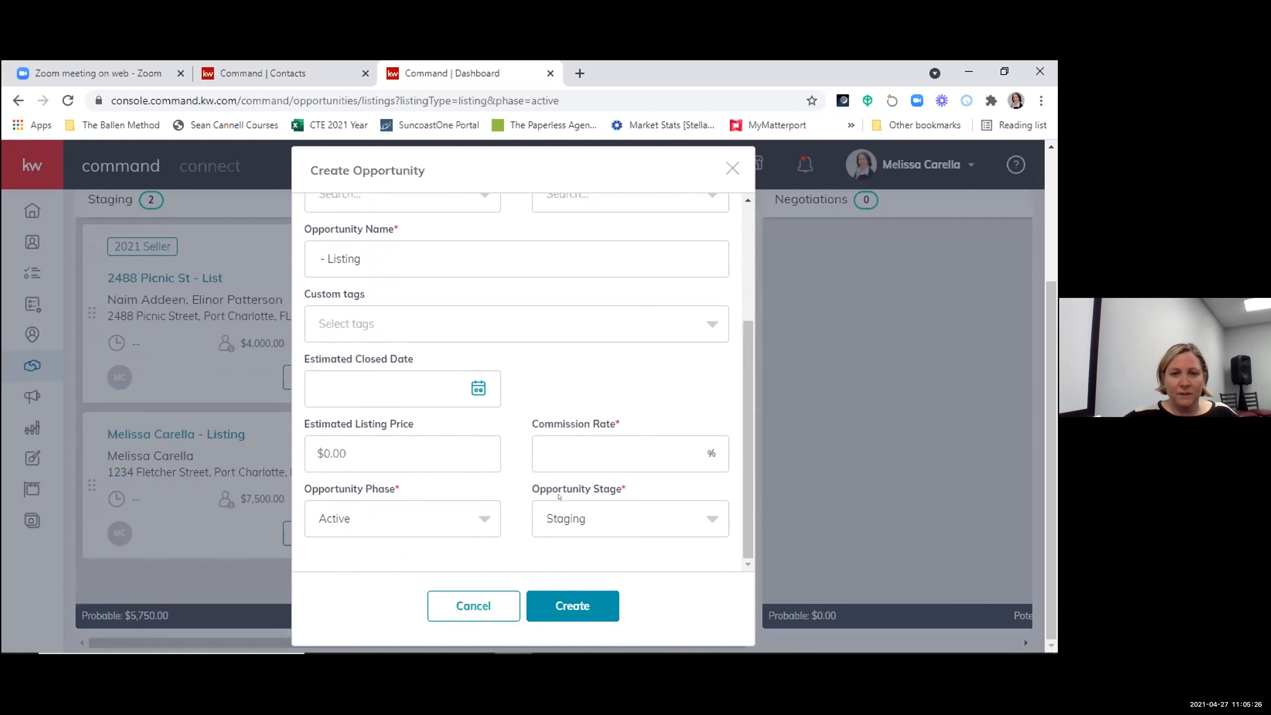
- Check the opportunity phase field and cancel the new opportunity without creating it
click(403, 511)
click(604, 393)
scroll(607, 411, up, 3)
scroll(608, 412, down, 3)
click(486, 603)
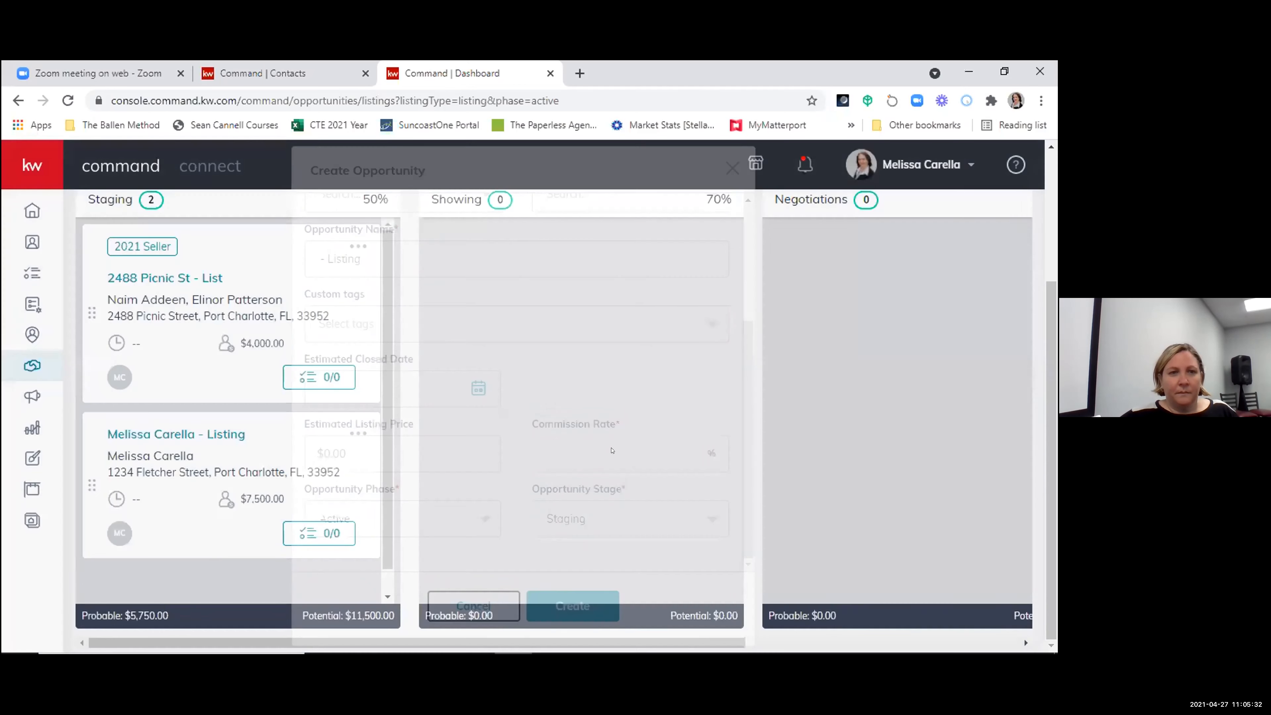
- Reopen the second listing in Staging and save its property information with the suggested Port Charlotte address
click(166, 435)
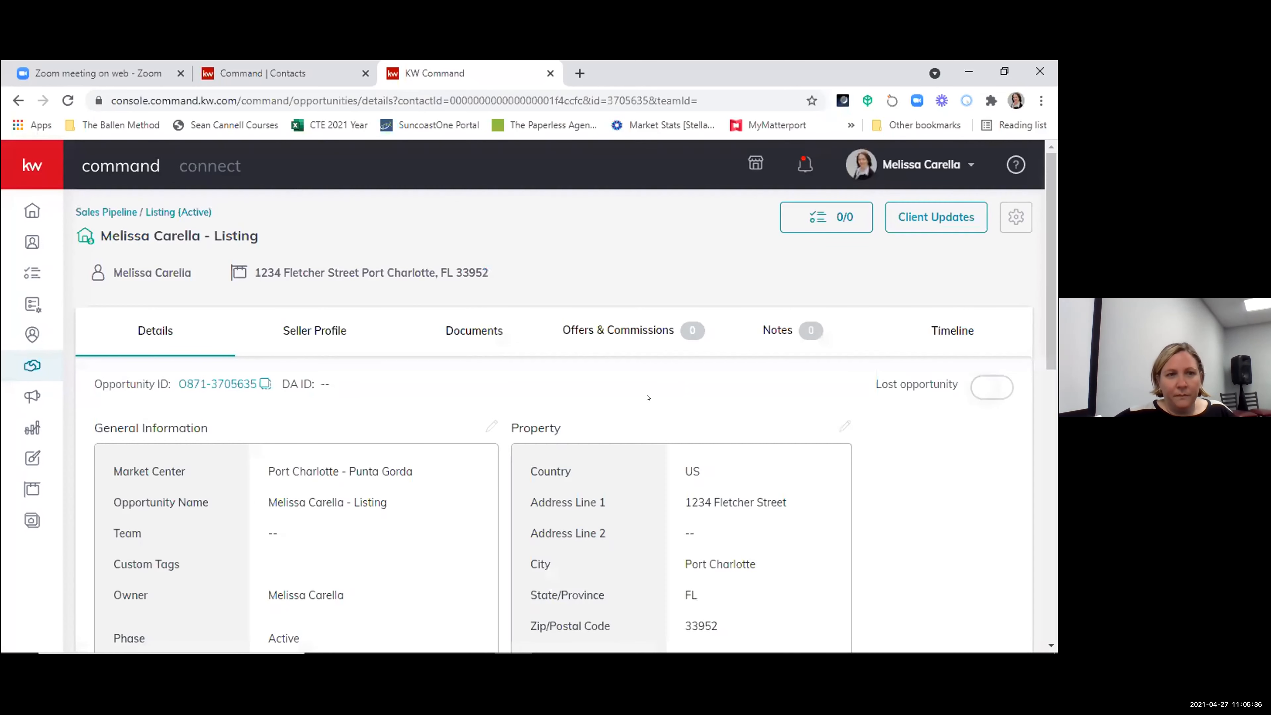
scroll(648, 398, down, 2)
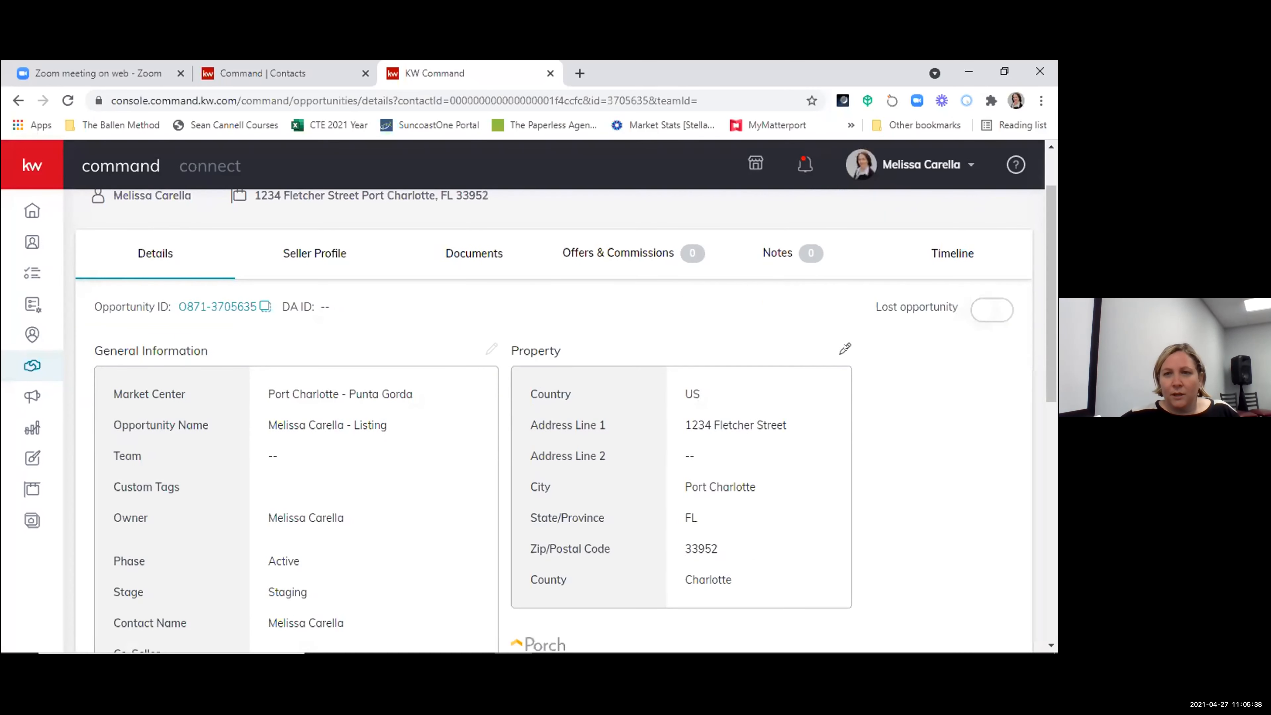
click(845, 349)
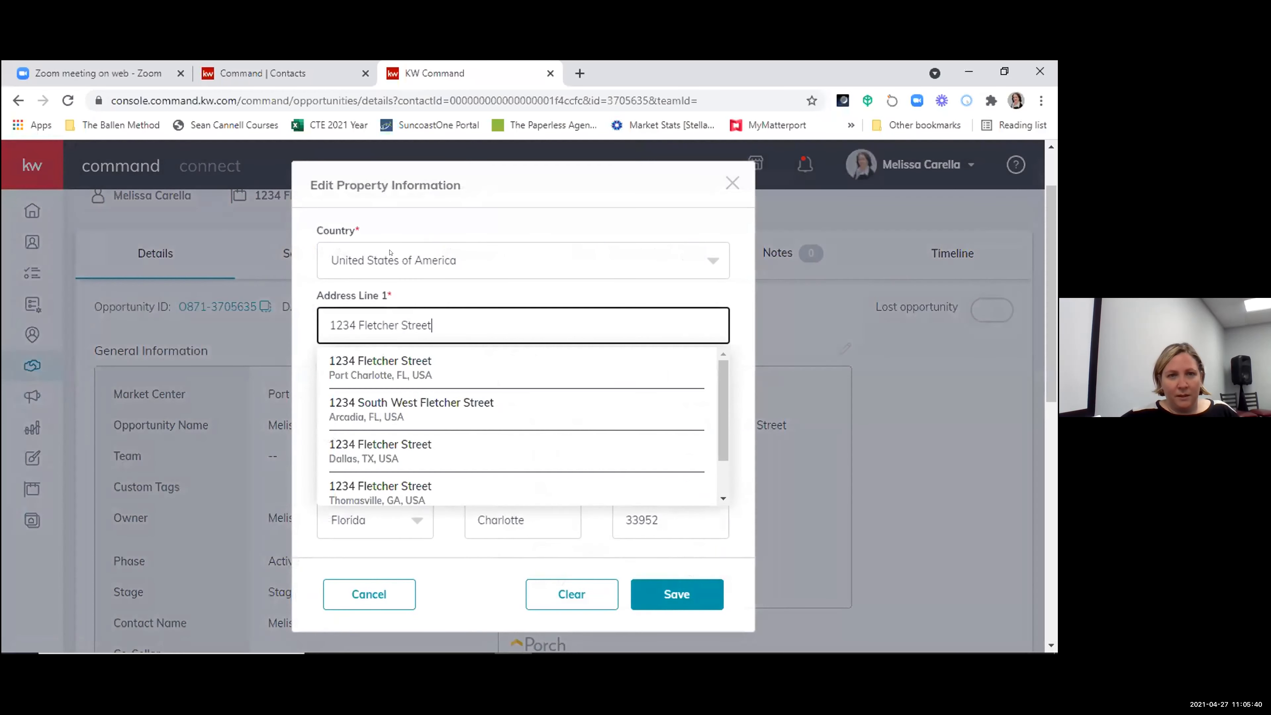
click(411, 367)
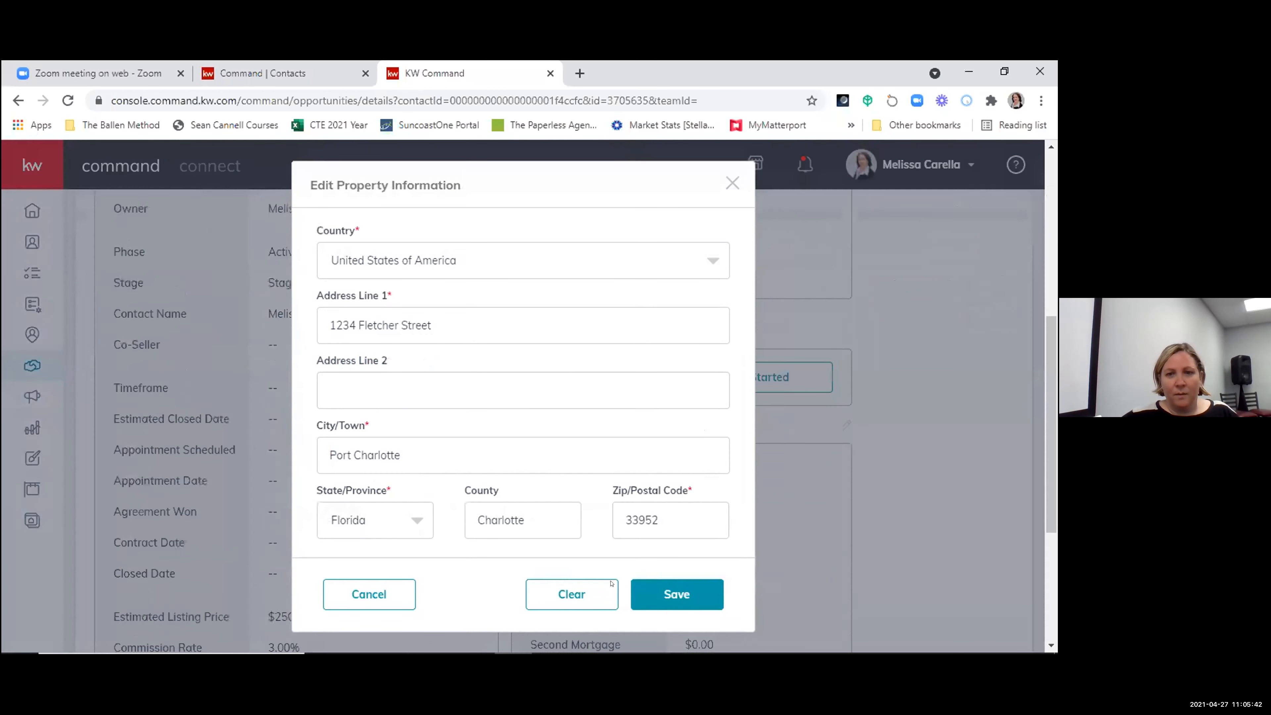
click(671, 594)
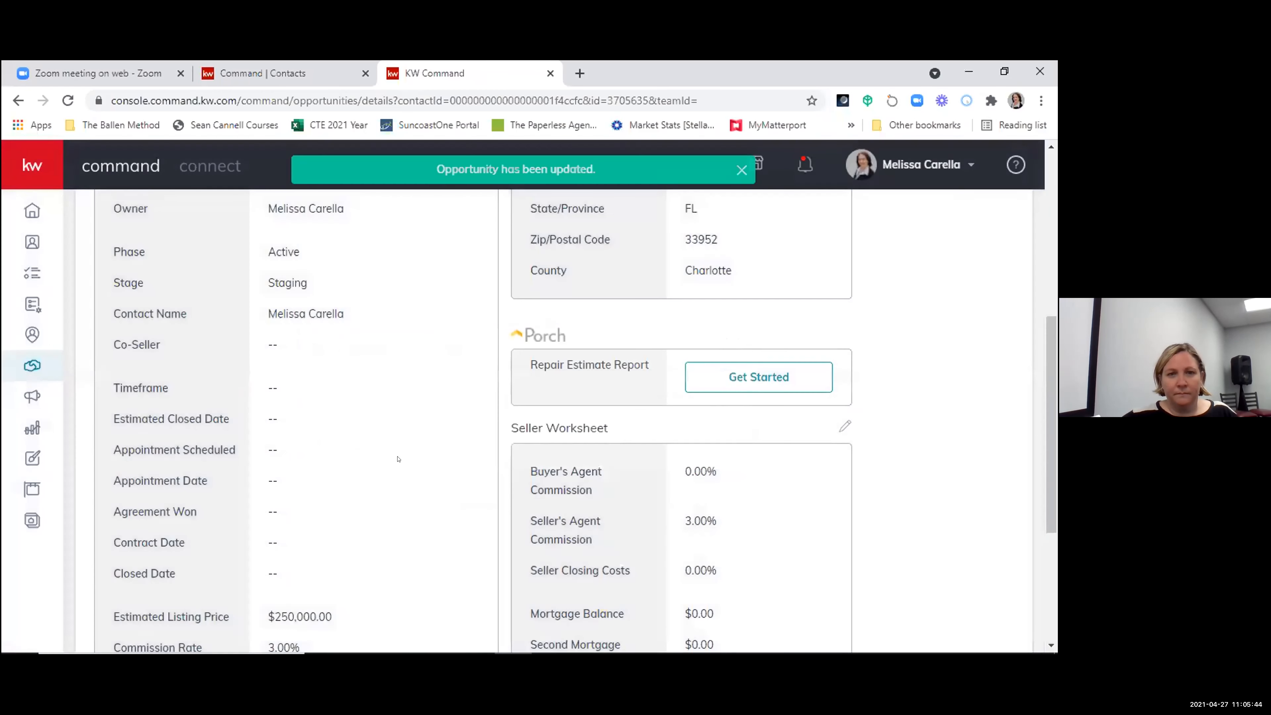
- Edit the general information and replace the contact's name in the opportunity name with the property's street number and name, keeping "- Listing"
scroll(399, 460, up, 5)
click(490, 427)
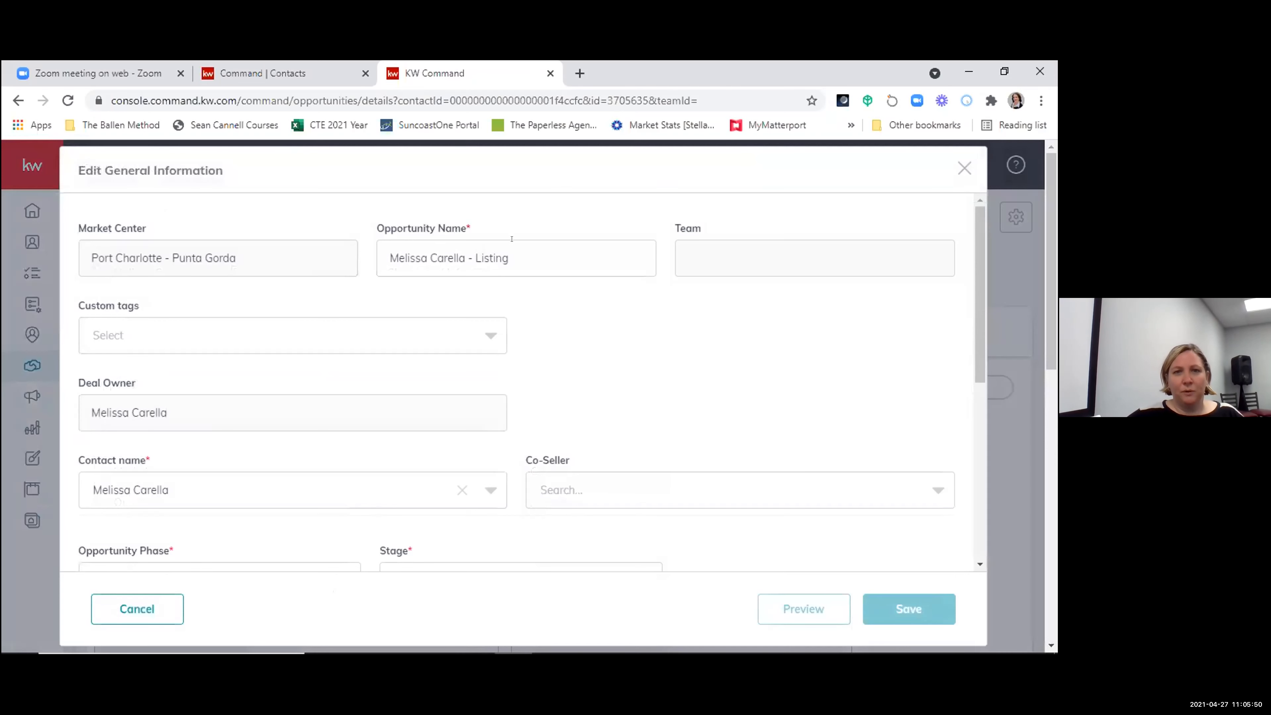
drag(378, 249, 465, 242)
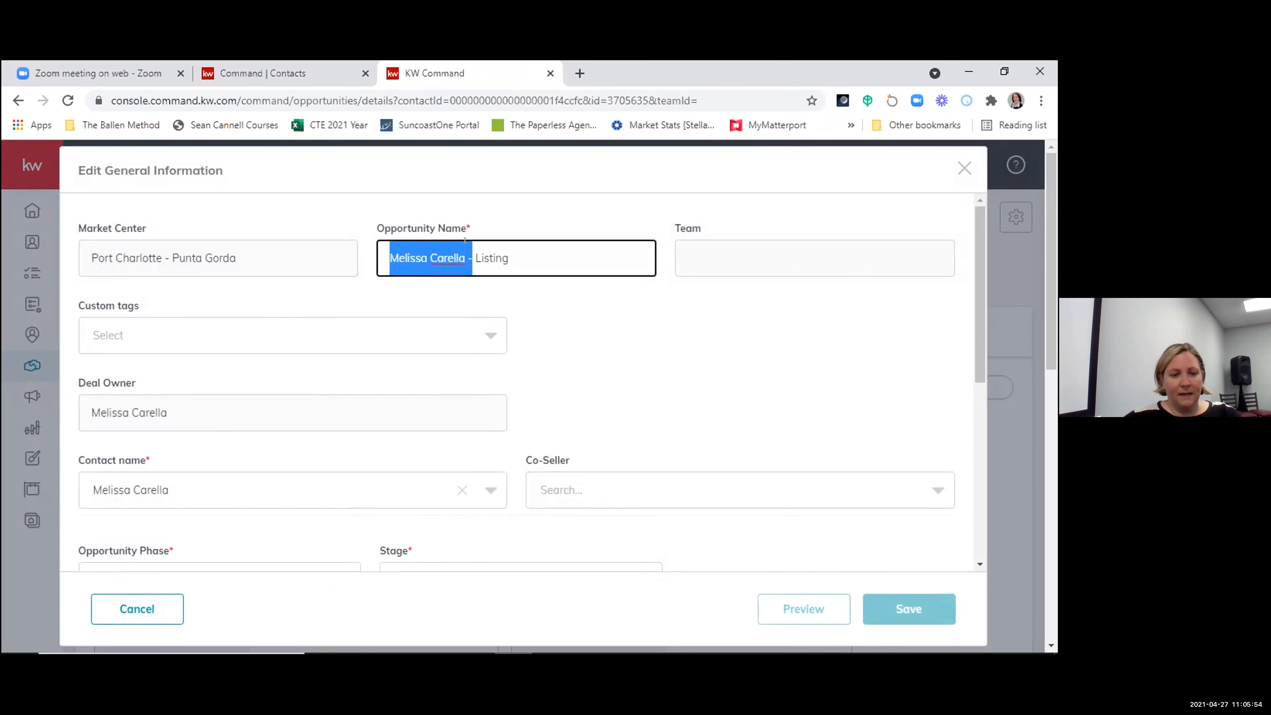
text(124 let)
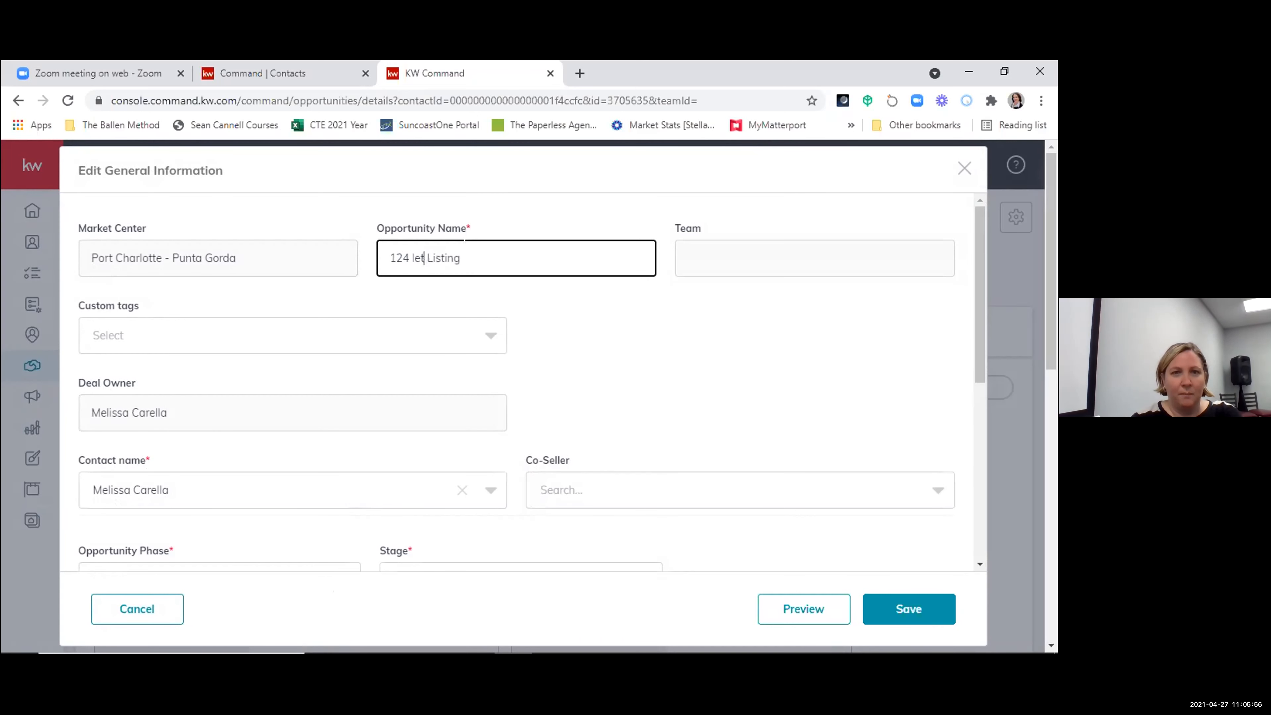
key(BackSpace)
key(BackSpace)
key(BackSpace)
key(BackSpace)
key(BackSpace)
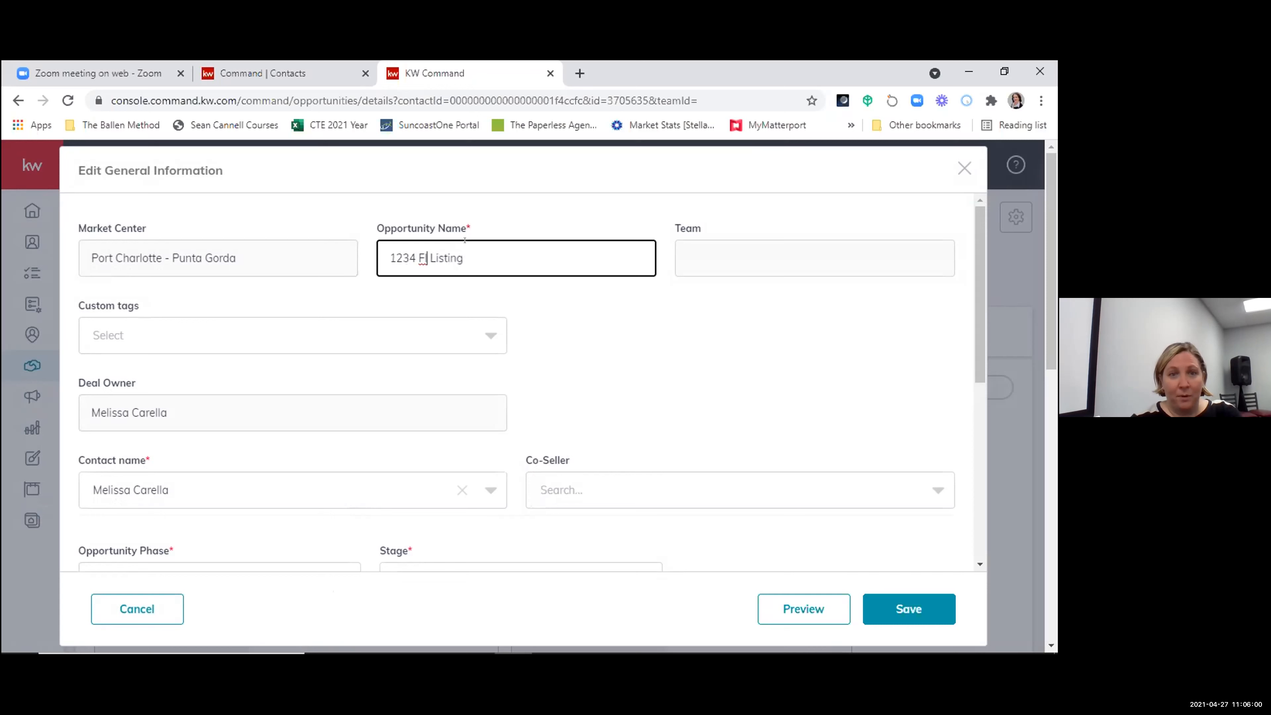
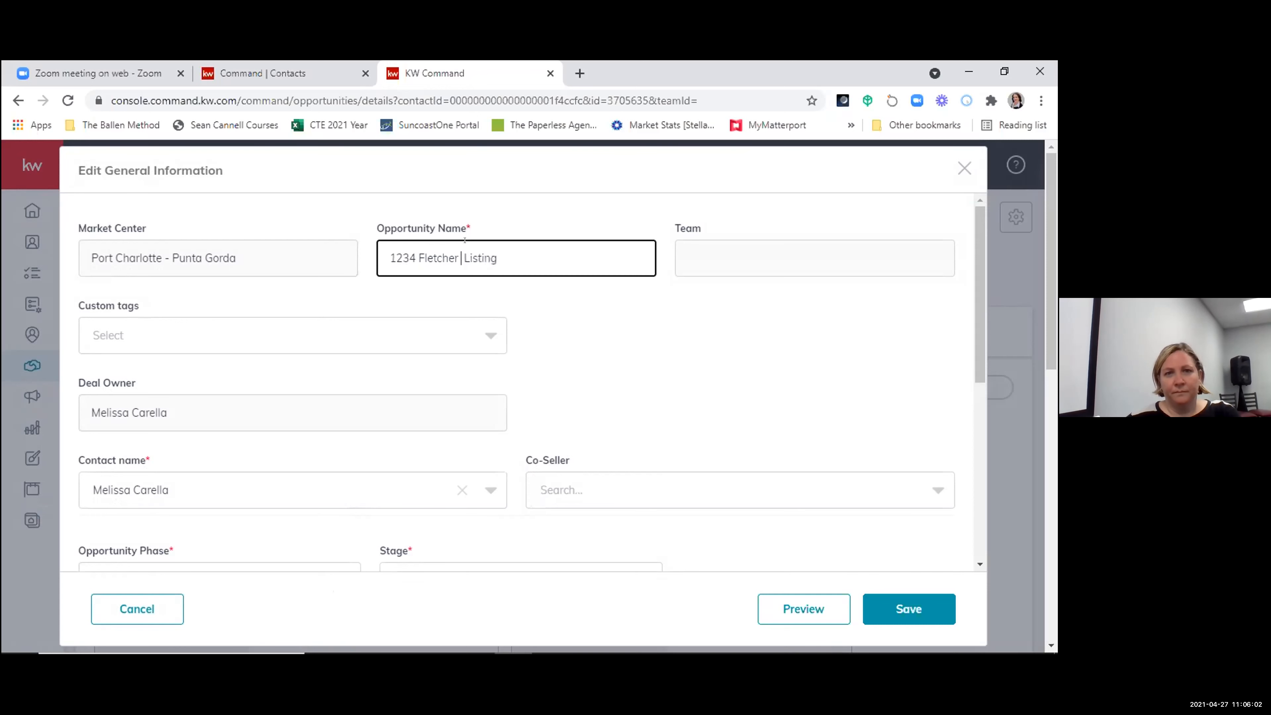
text(-)
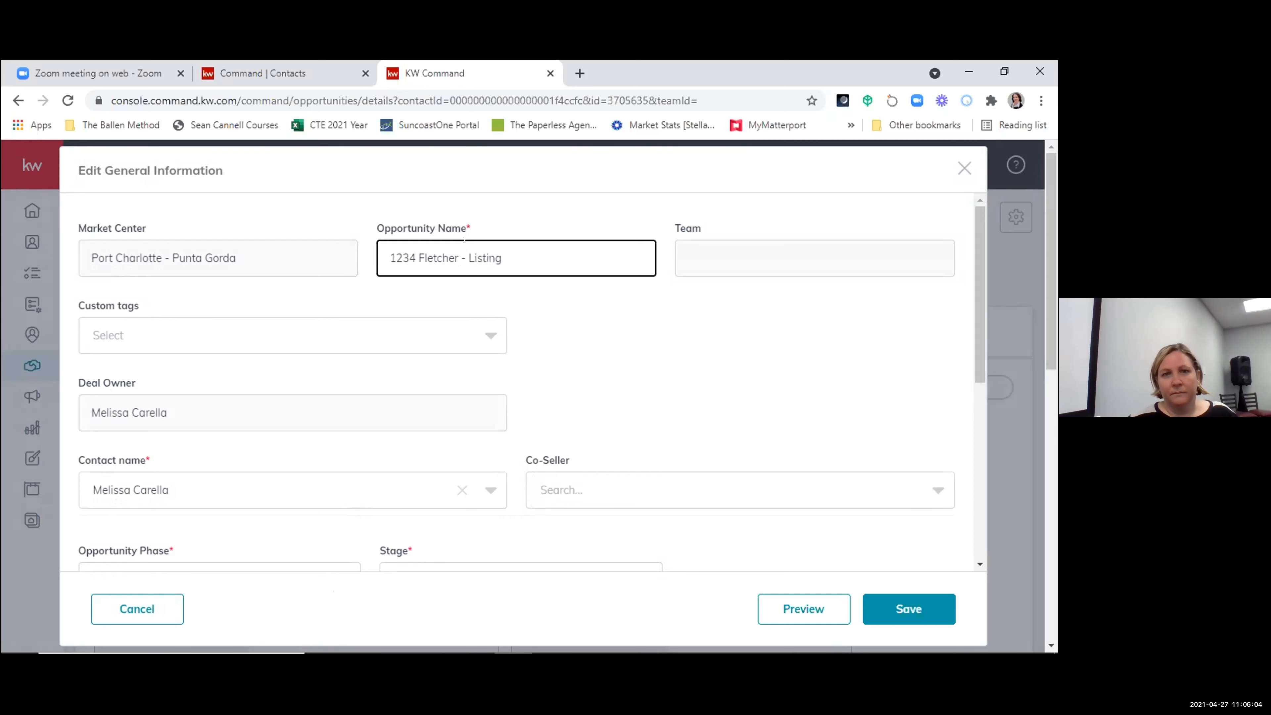
- Review the phase, stage, date, listing price and commission fields, and save the general information
scroll(548, 345, down, 4)
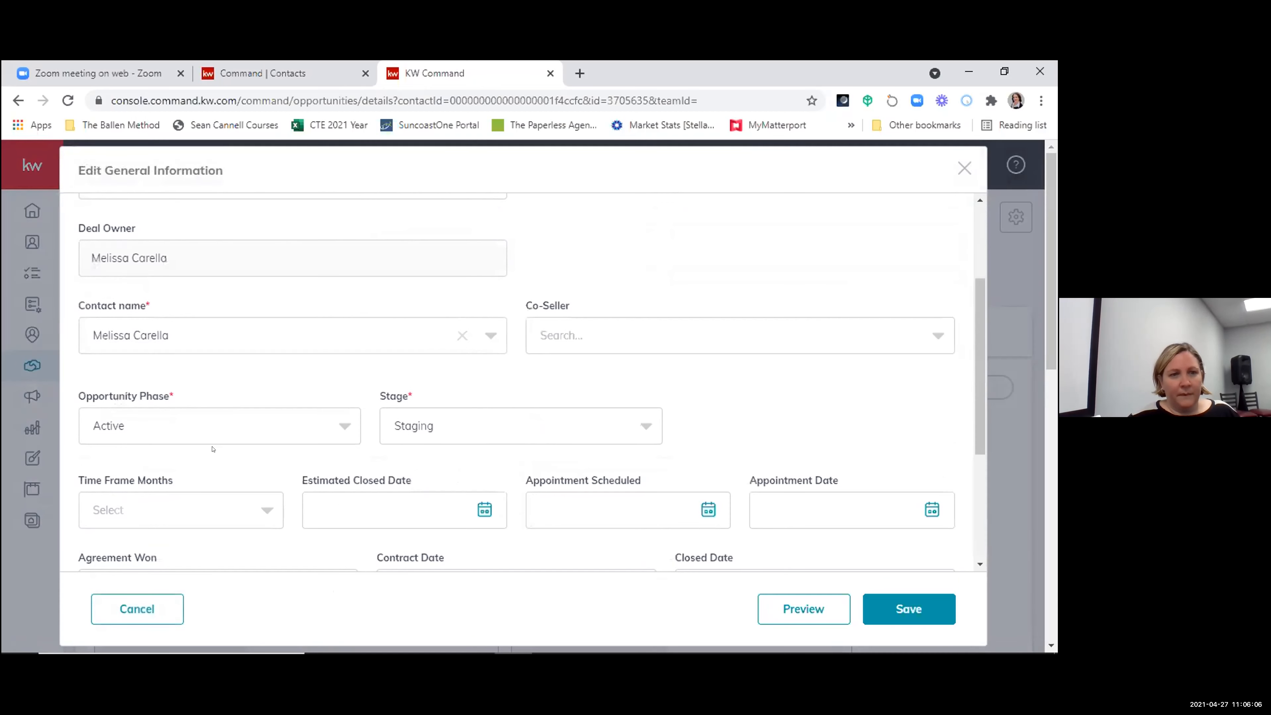
scroll(300, 415, down, 1)
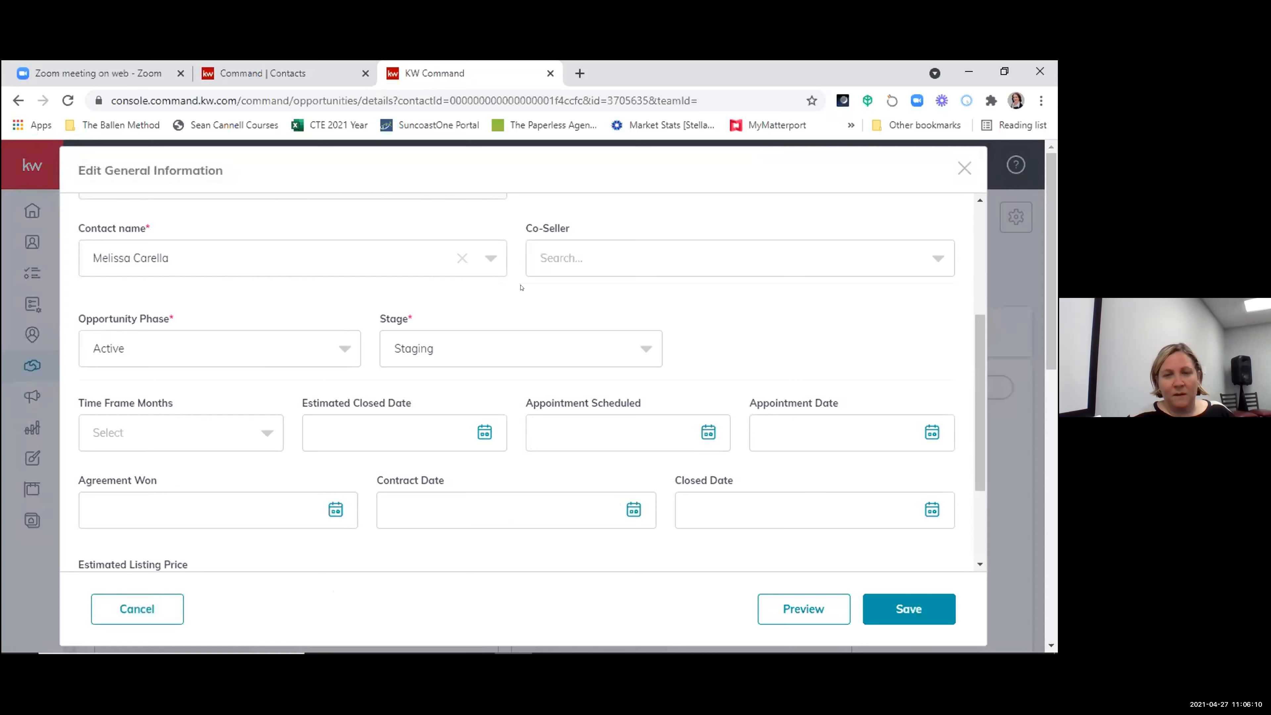
scroll(520, 288, down, 3)
scroll(274, 471, down, 3)
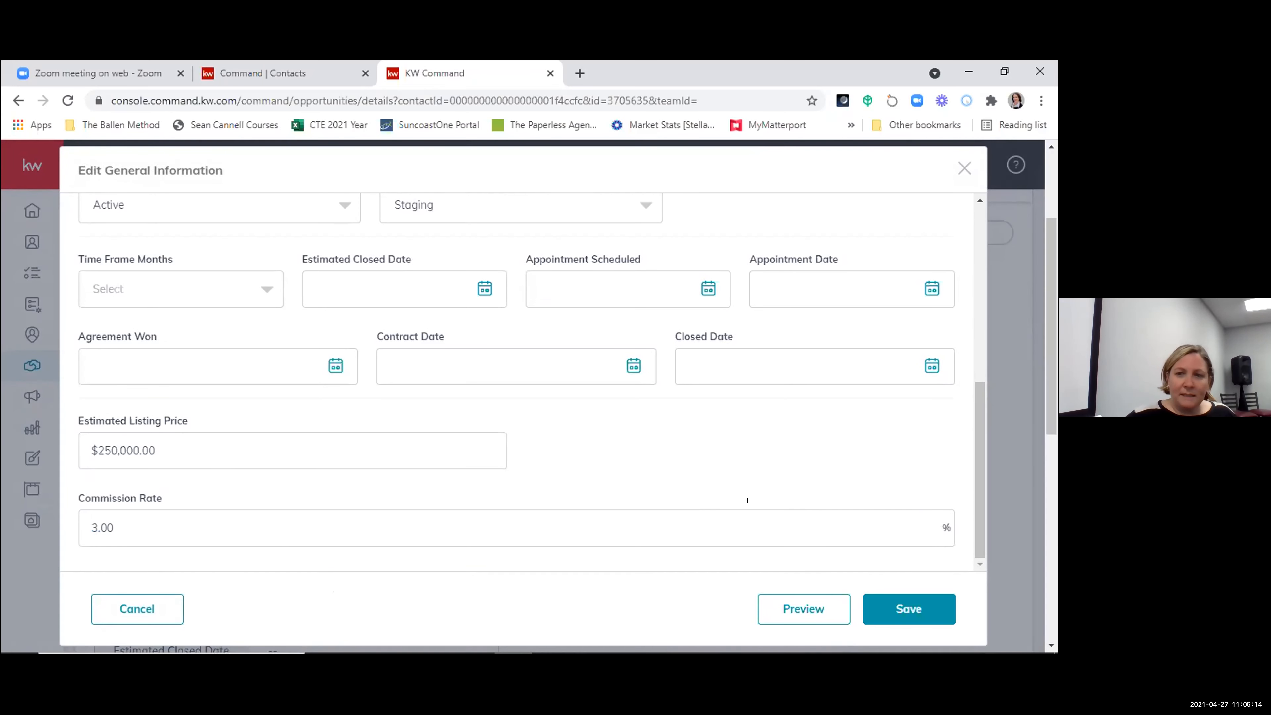
click(907, 608)
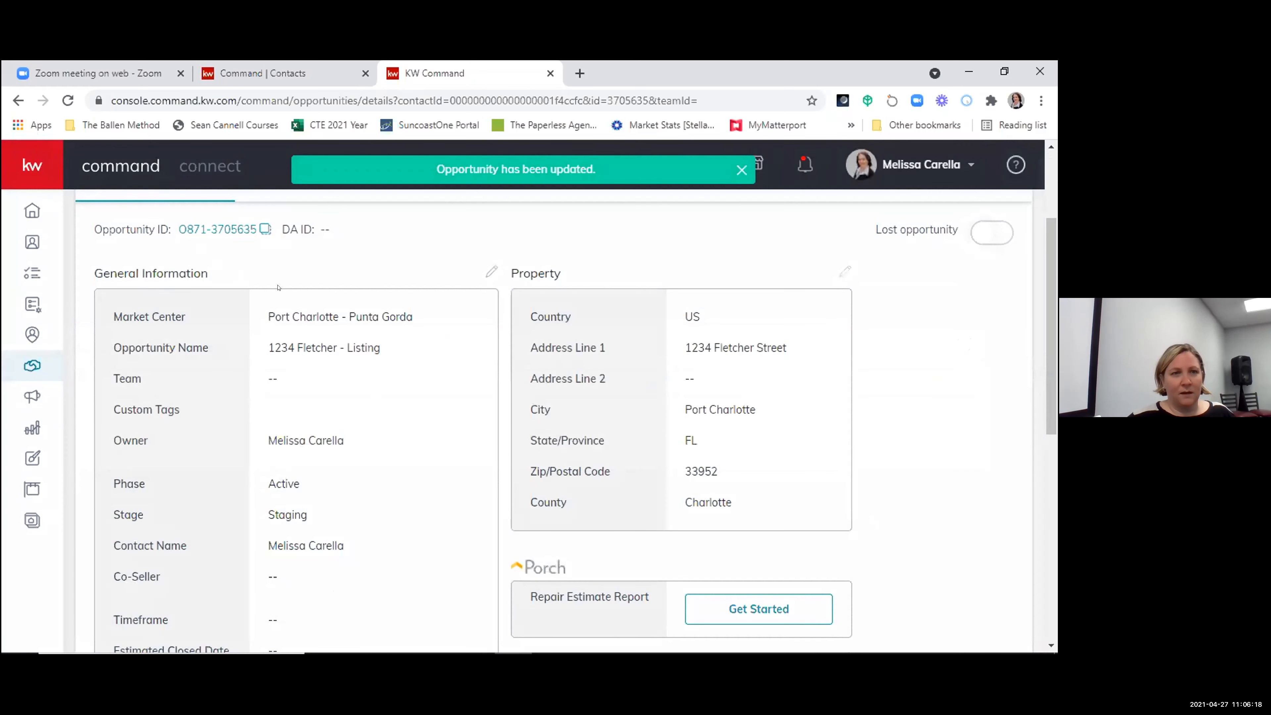
- Examine the listing's seller profile and its Seller's Guide steps, leaving the guide without saving changes
scroll(376, 399, up, 3)
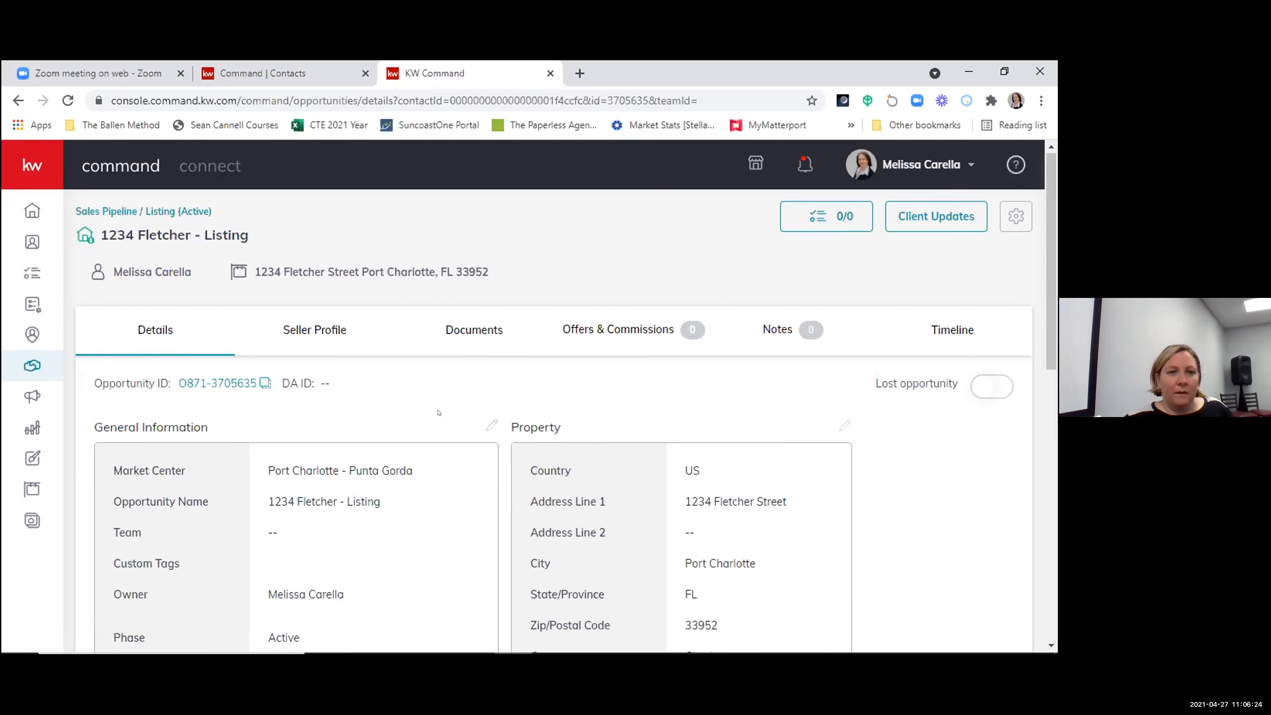
scroll(316, 252, down, 2)
click(316, 252)
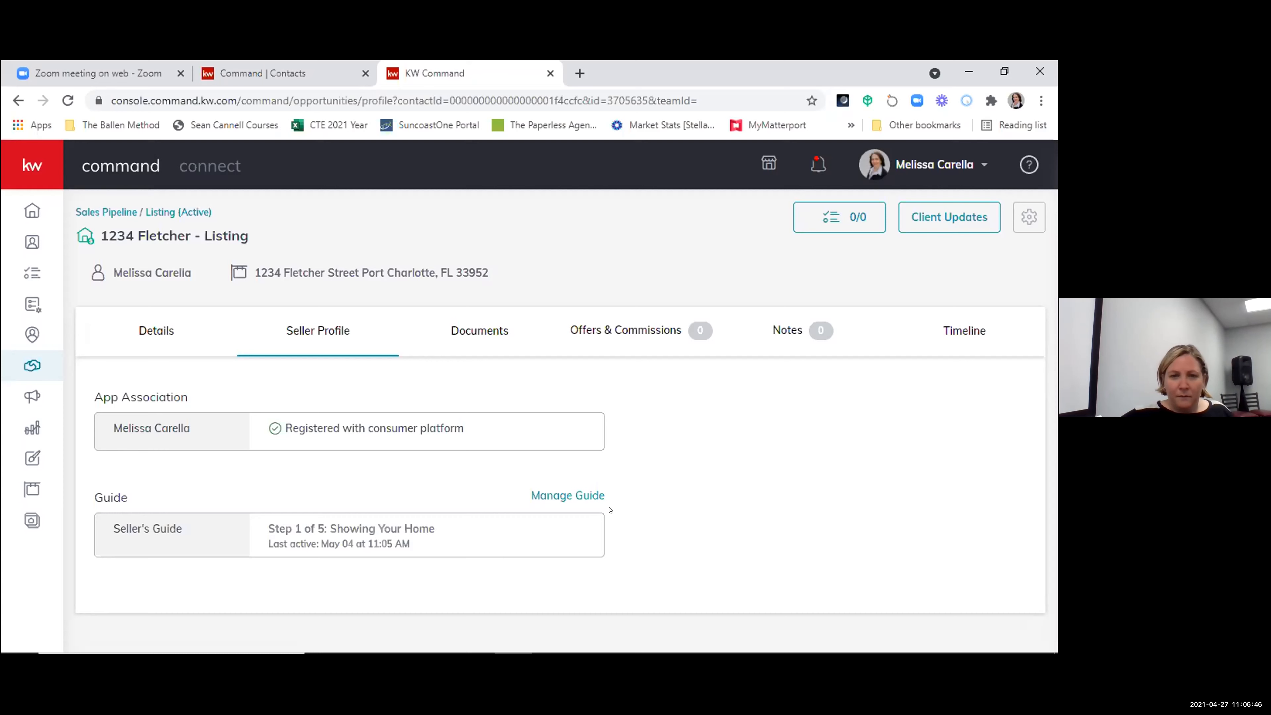
click(541, 493)
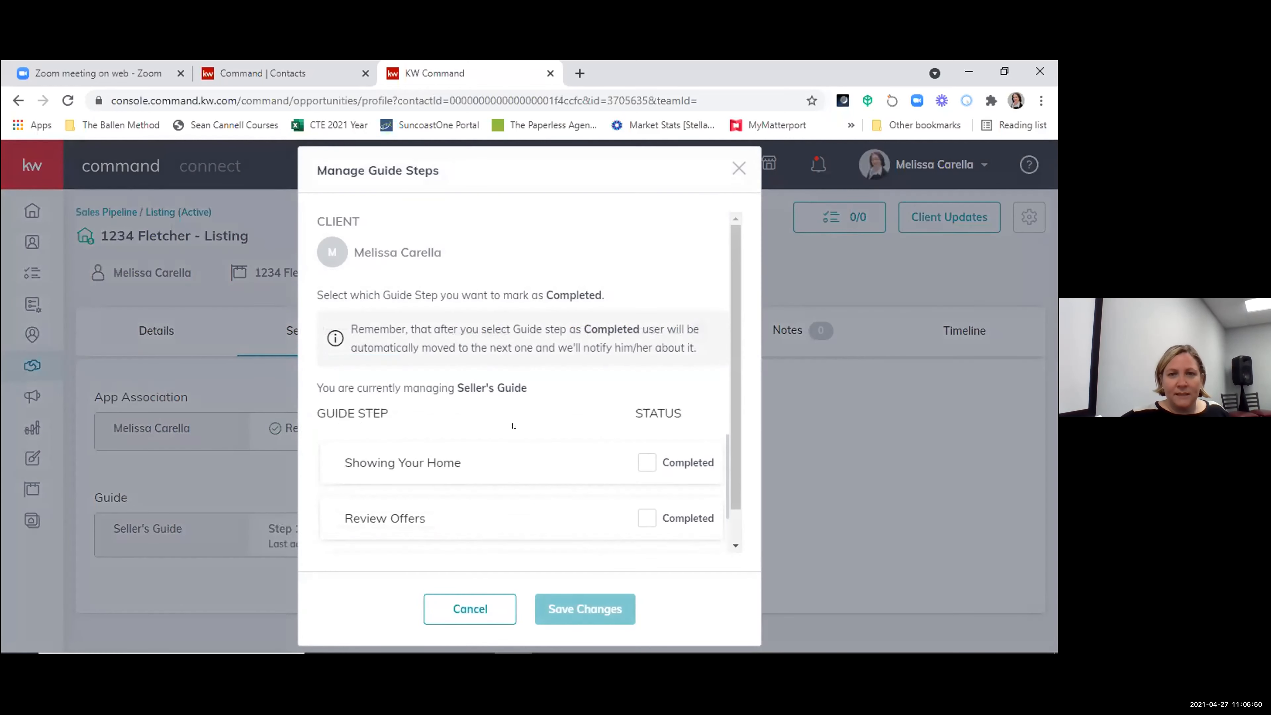
scroll(561, 436, down, 1)
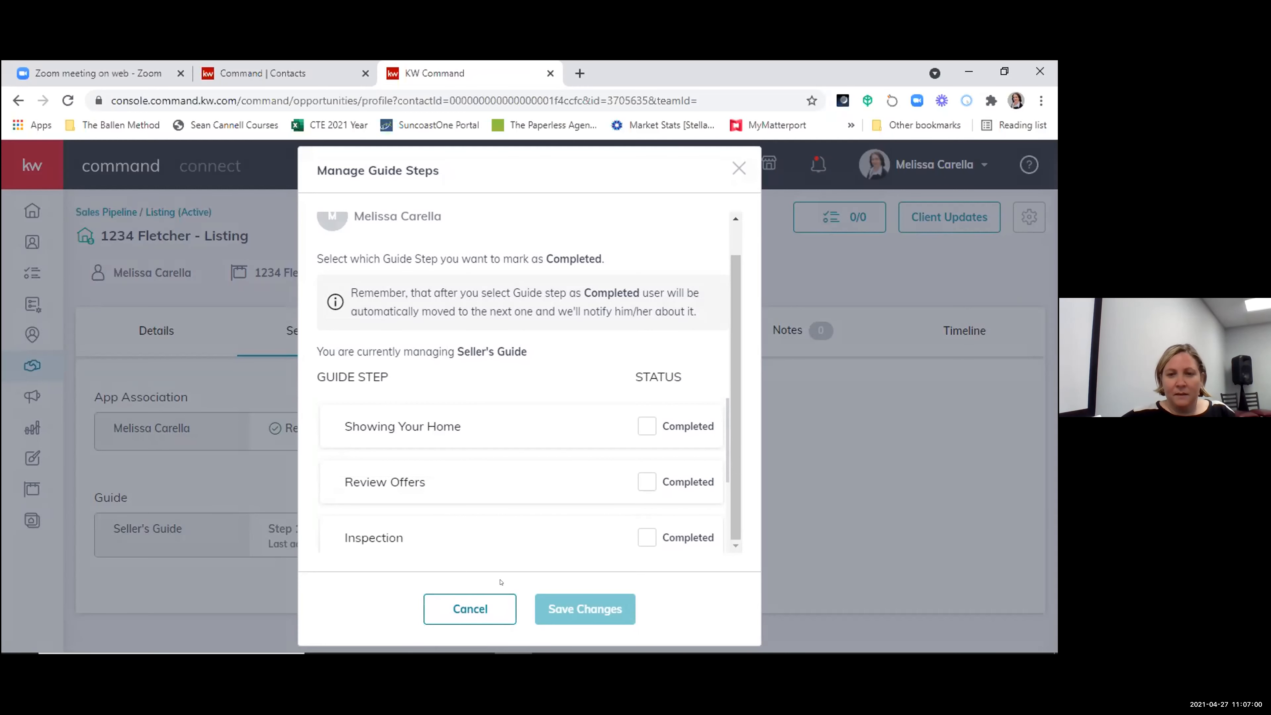
click(478, 609)
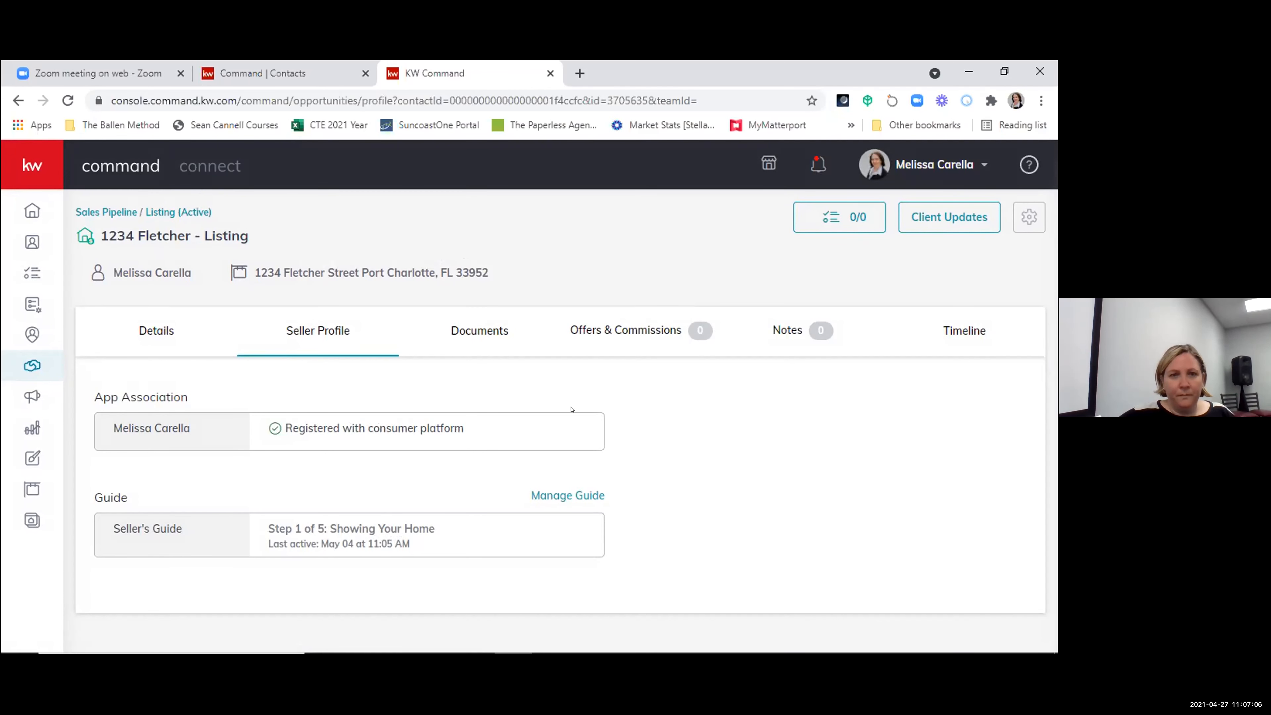
- Examine the listing's Listed document checklist, its required, optional and conditional items, and the custom folders
click(487, 326)
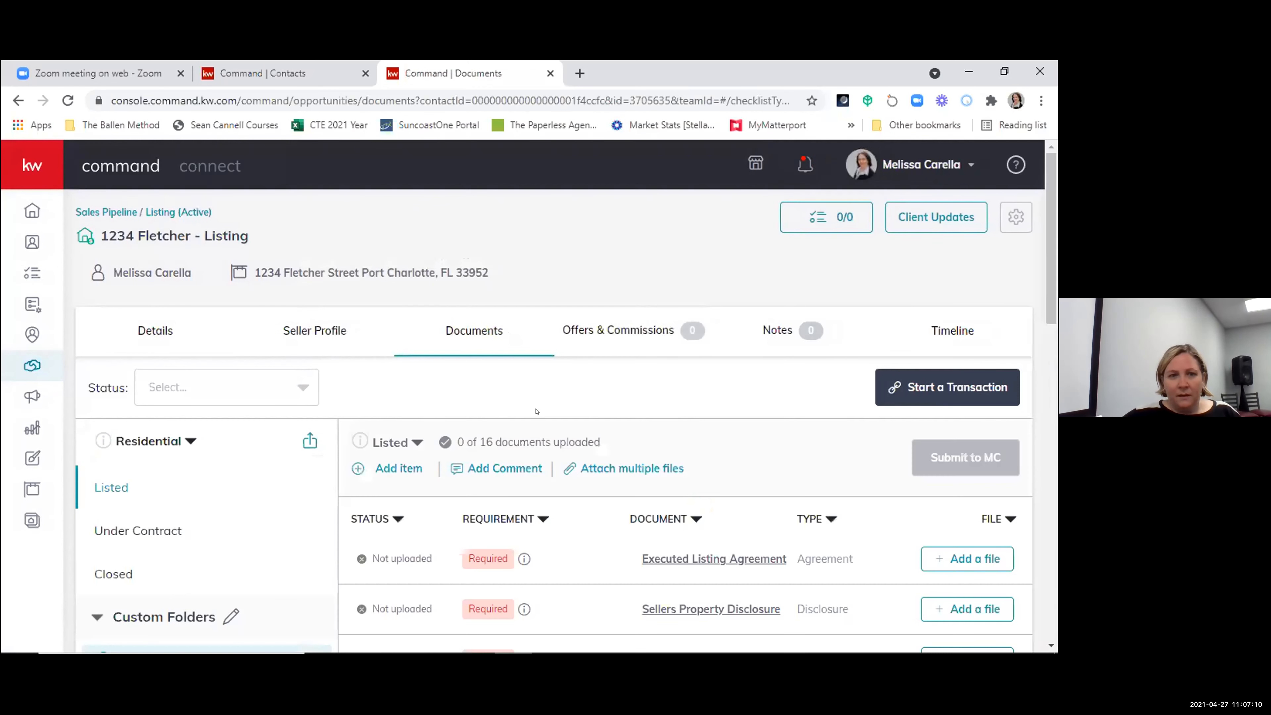
scroll(503, 388, down, 3)
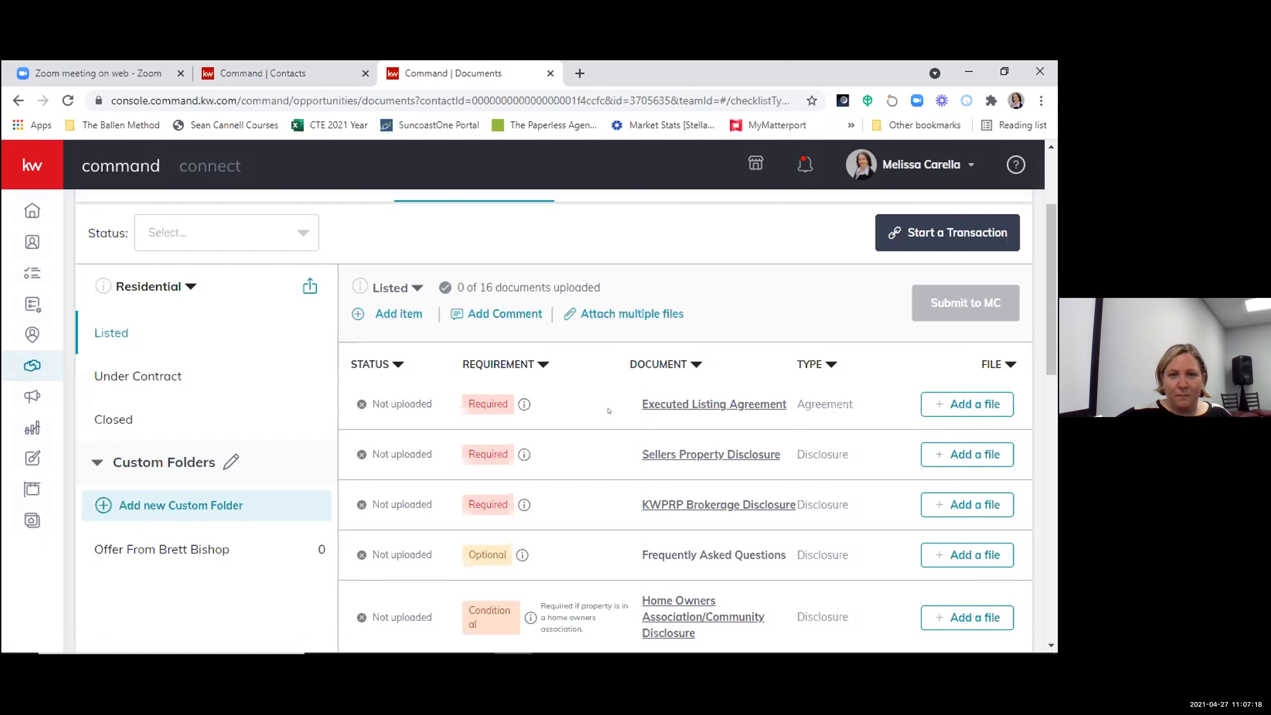
scroll(598, 414, down, 2)
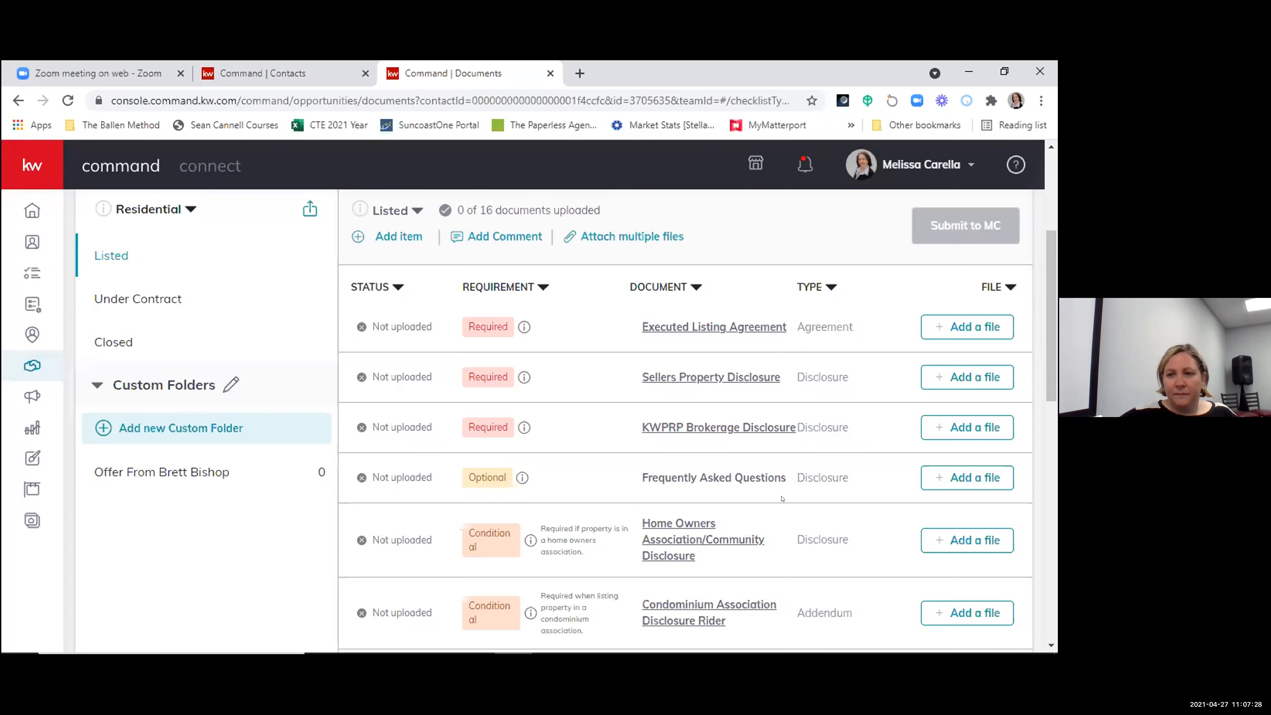
scroll(531, 401, up, 2)
scroll(524, 437, down, 2)
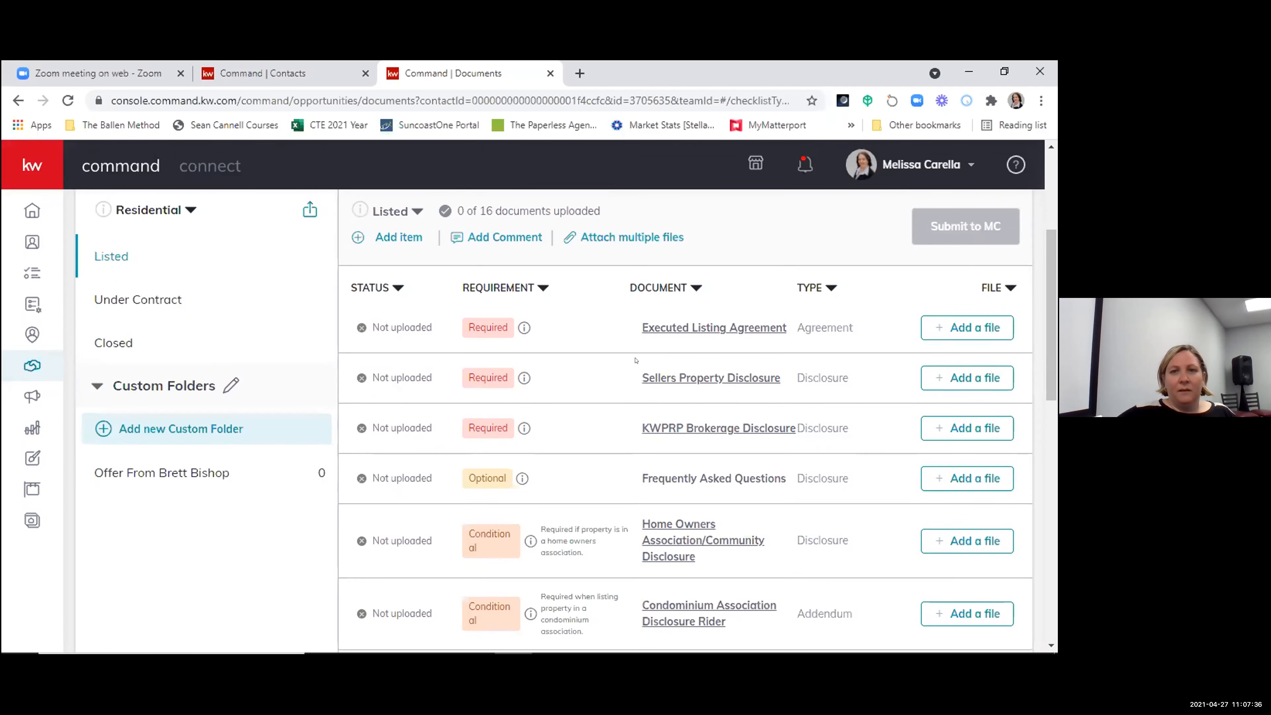
scroll(751, 300, up, 3)
scroll(722, 437, down, 2)
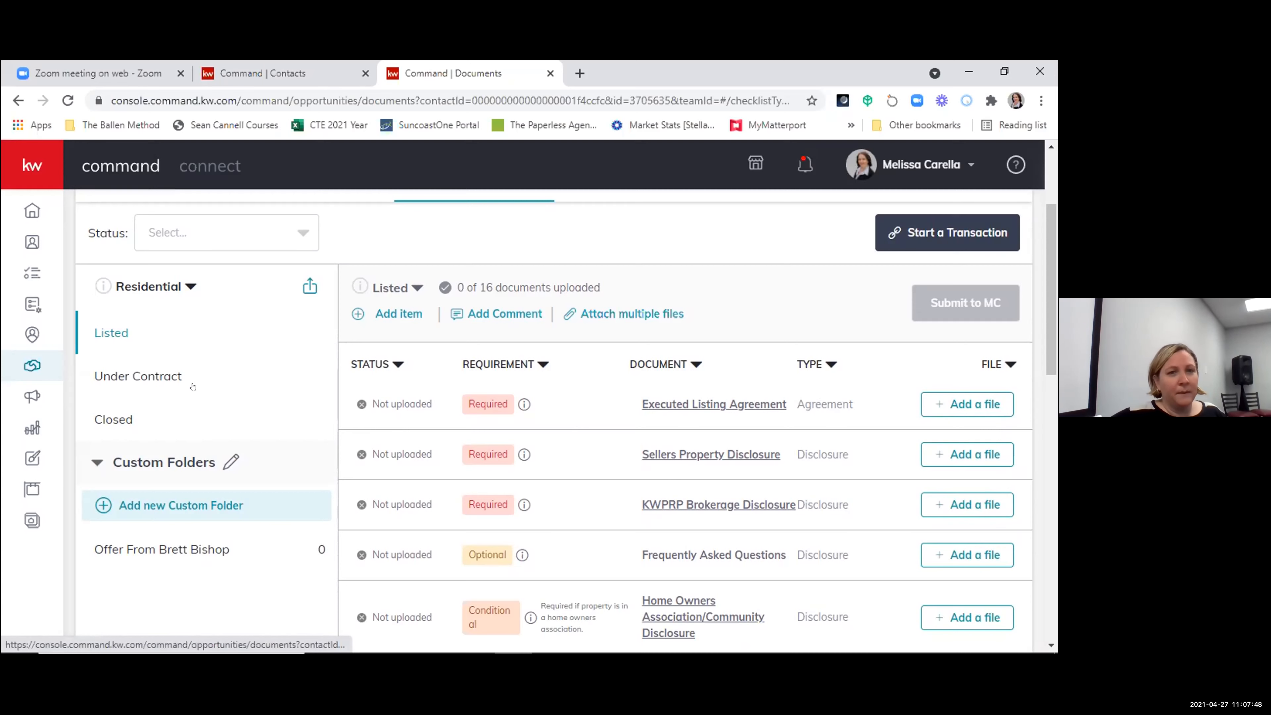
scroll(154, 464, down, 2)
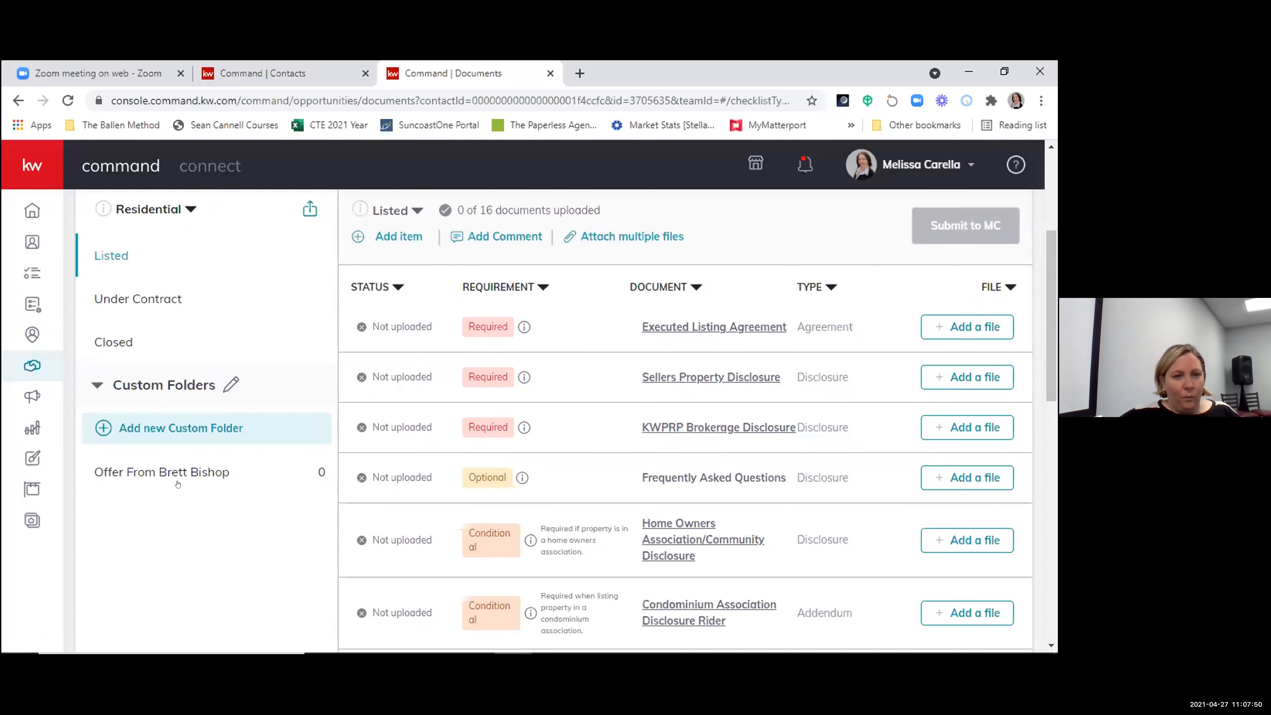
scroll(160, 428, up, 3)
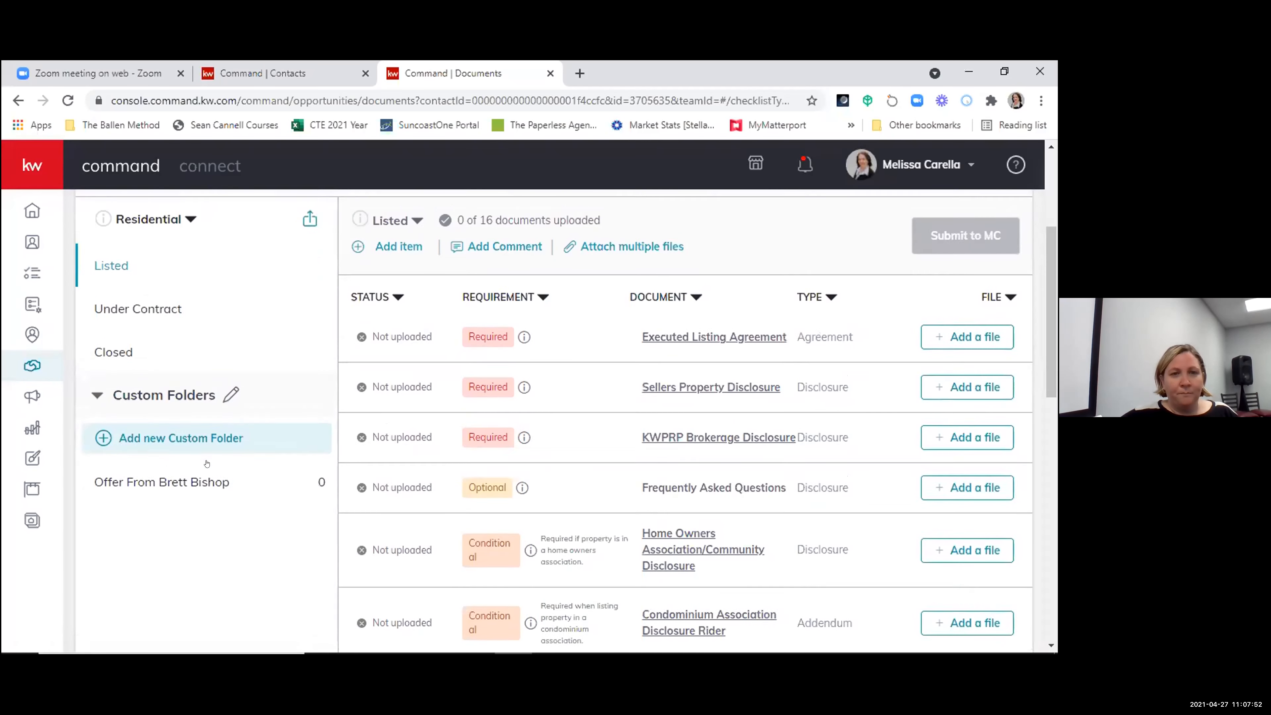
scroll(215, 426, down, 3)
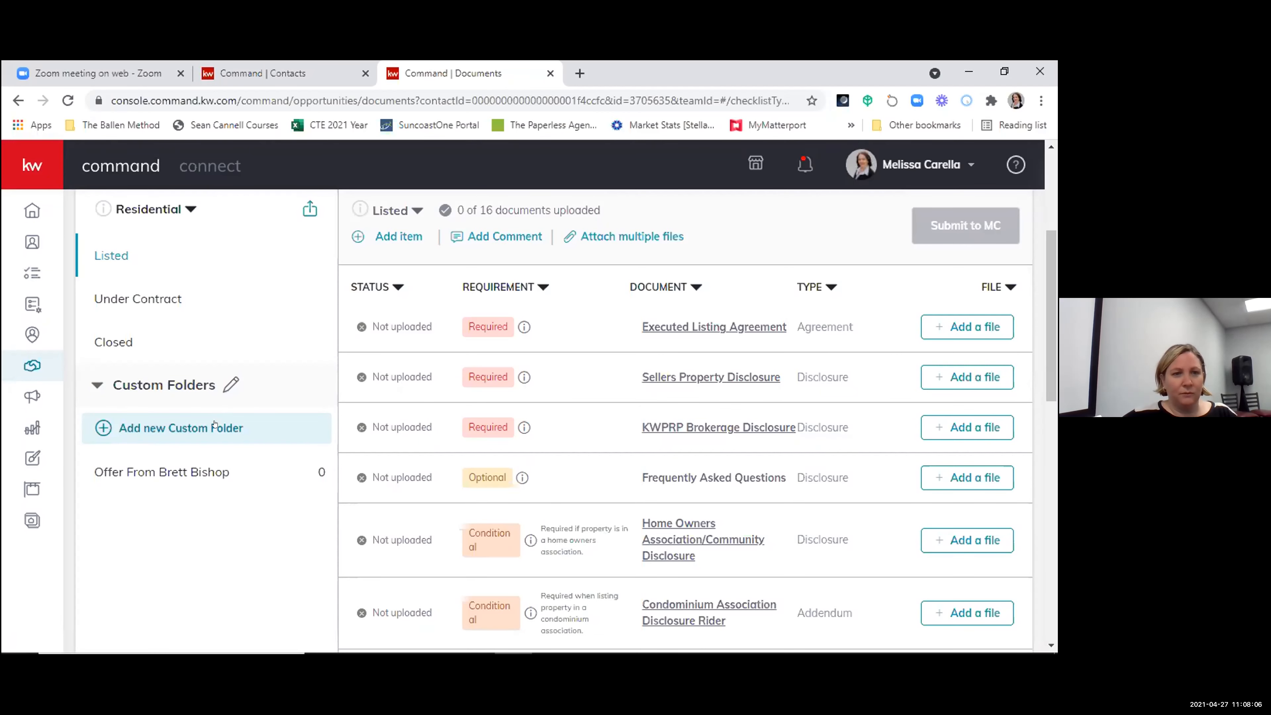
- Create a custom document folder named "Offer from" followed by the offering person's name, and open it
click(214, 423)
click(413, 390)
text(Offer from )
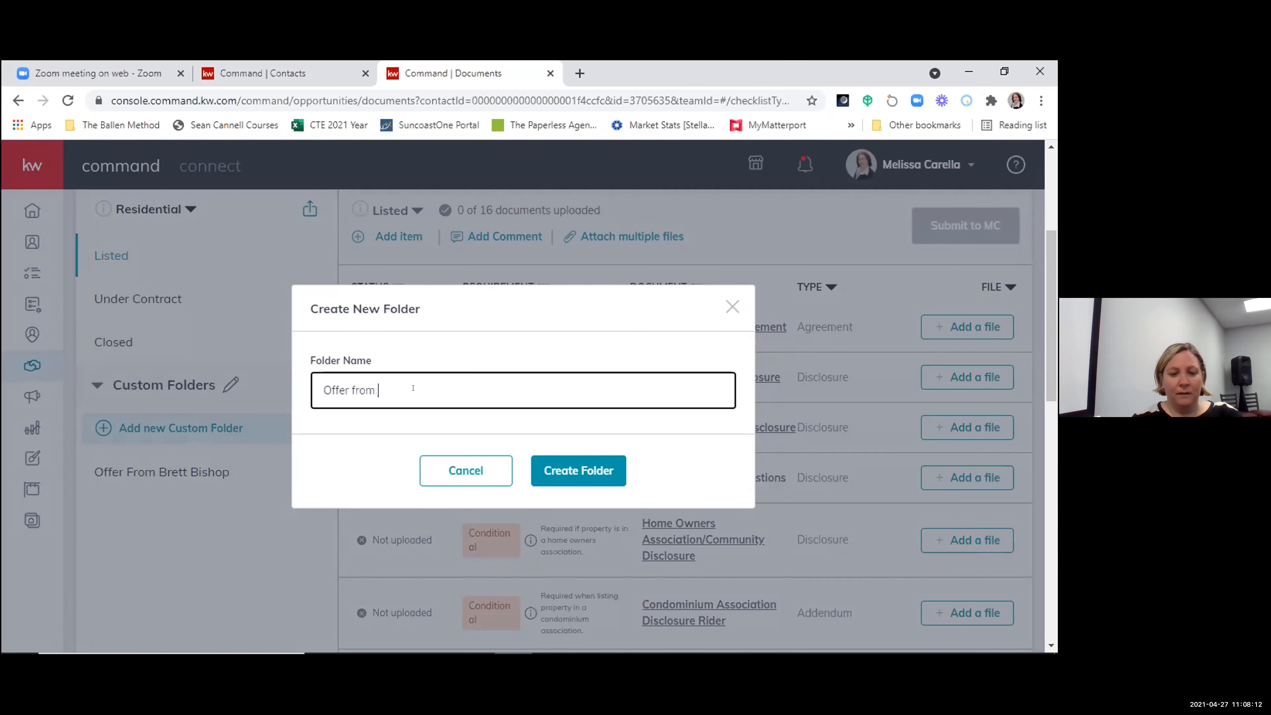
text(Shelley J)
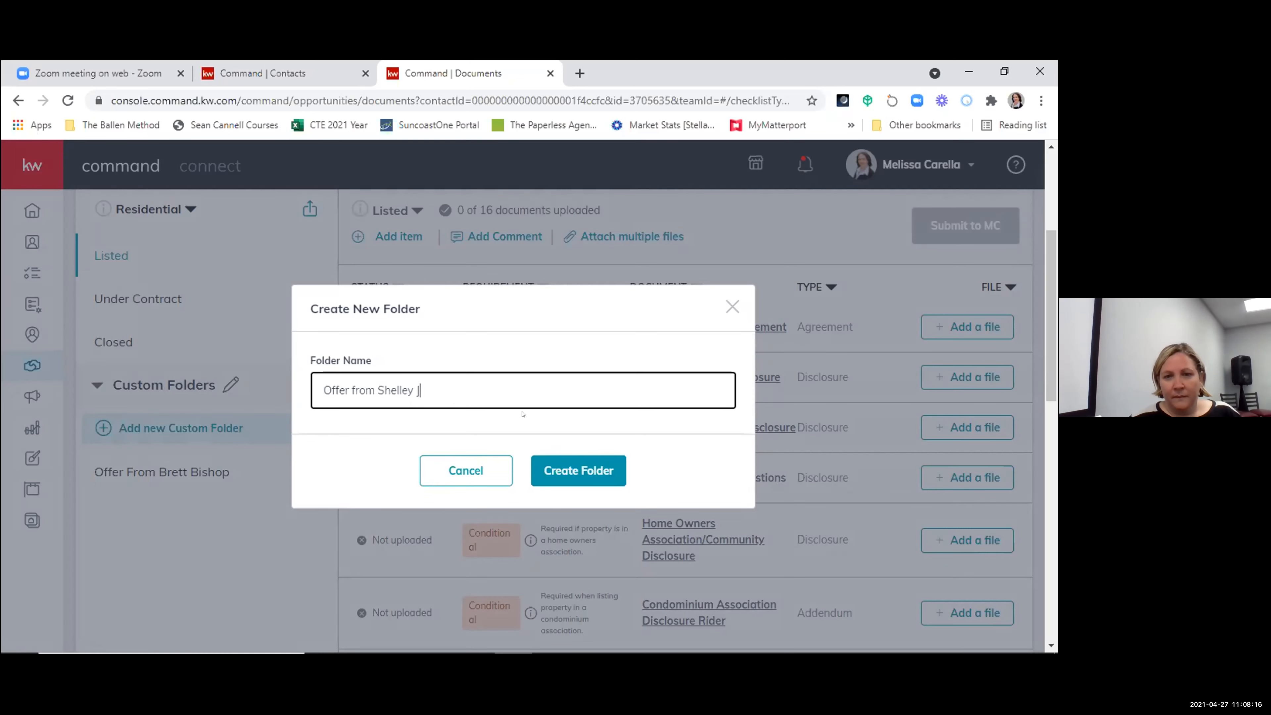
click(576, 471)
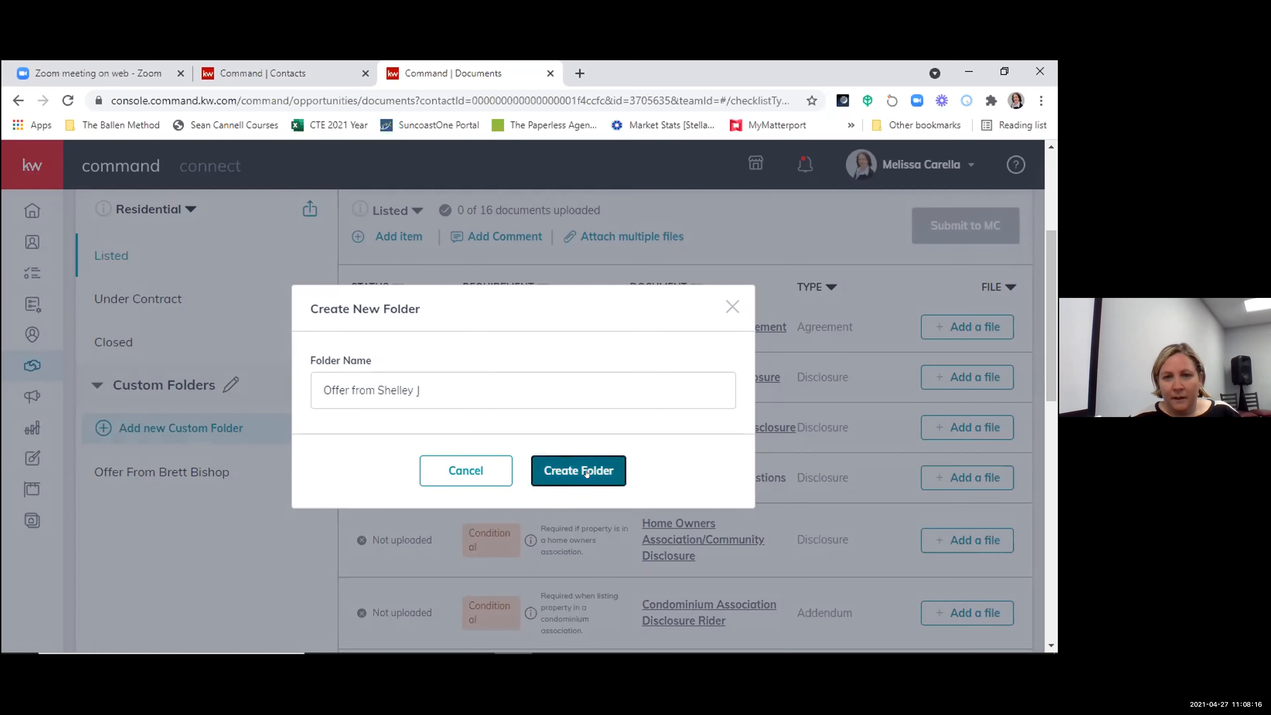
scroll(251, 464, down, 1)
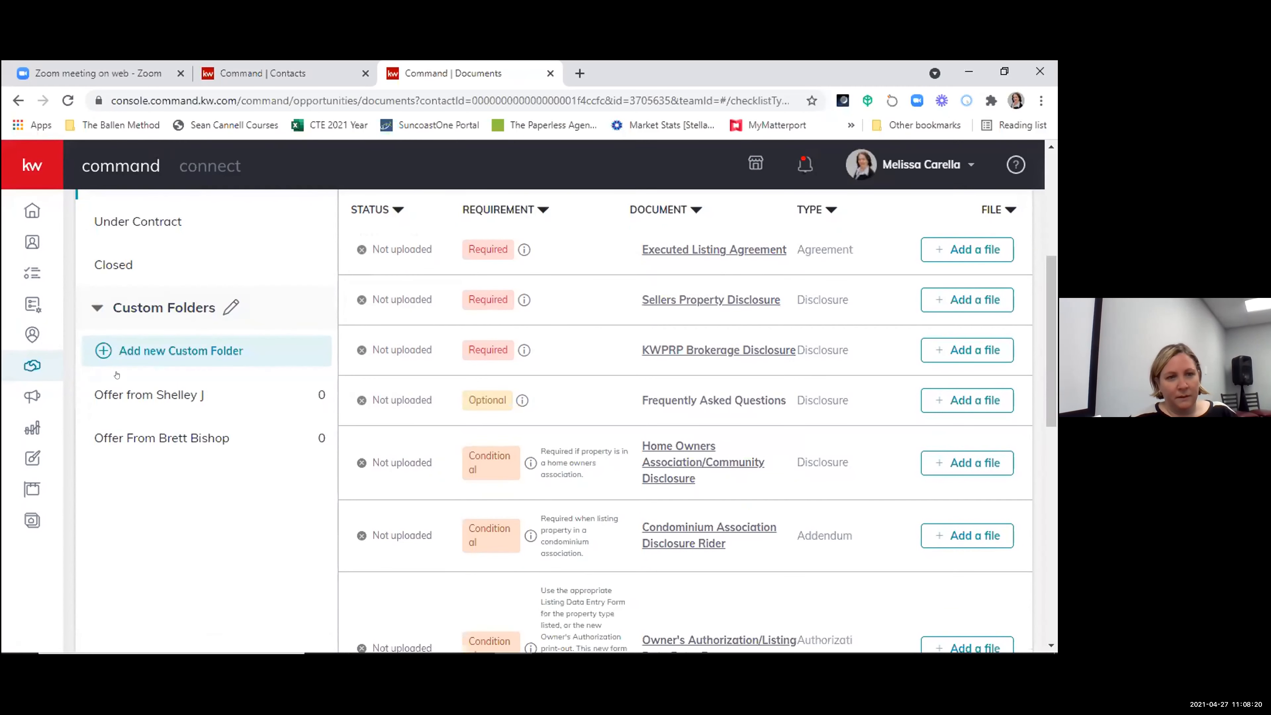
click(157, 396)
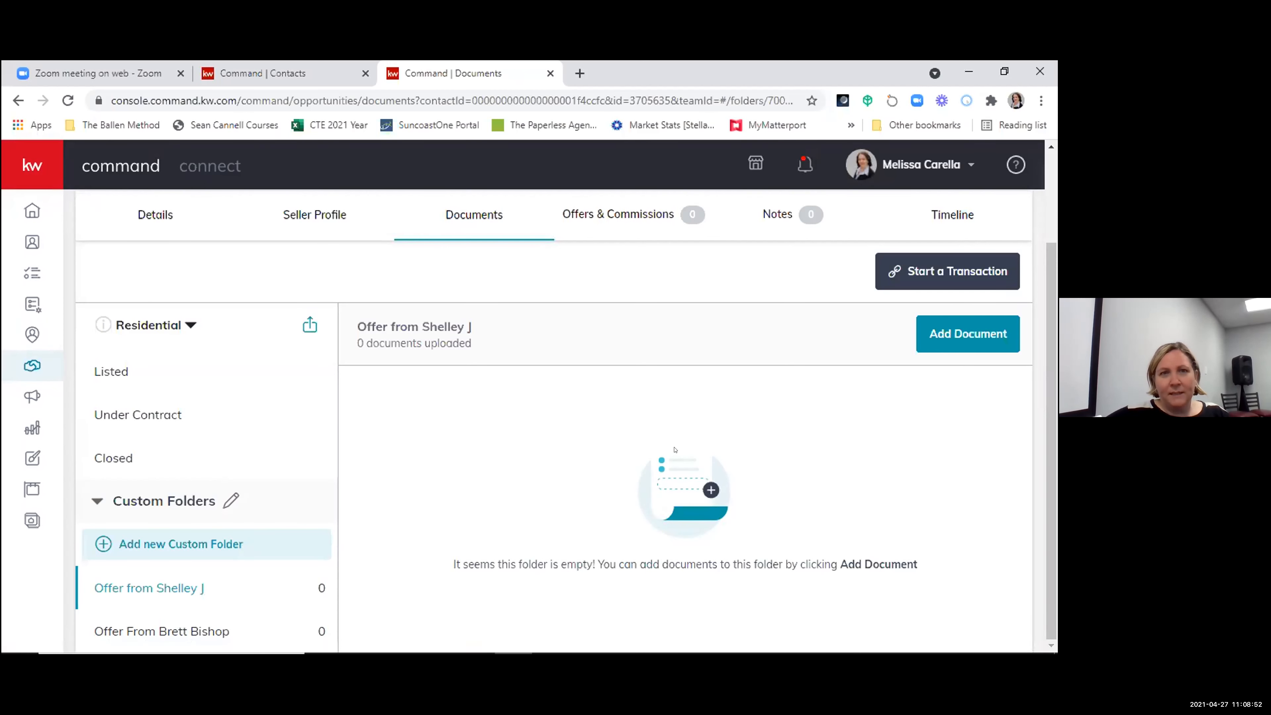
click(659, 115)
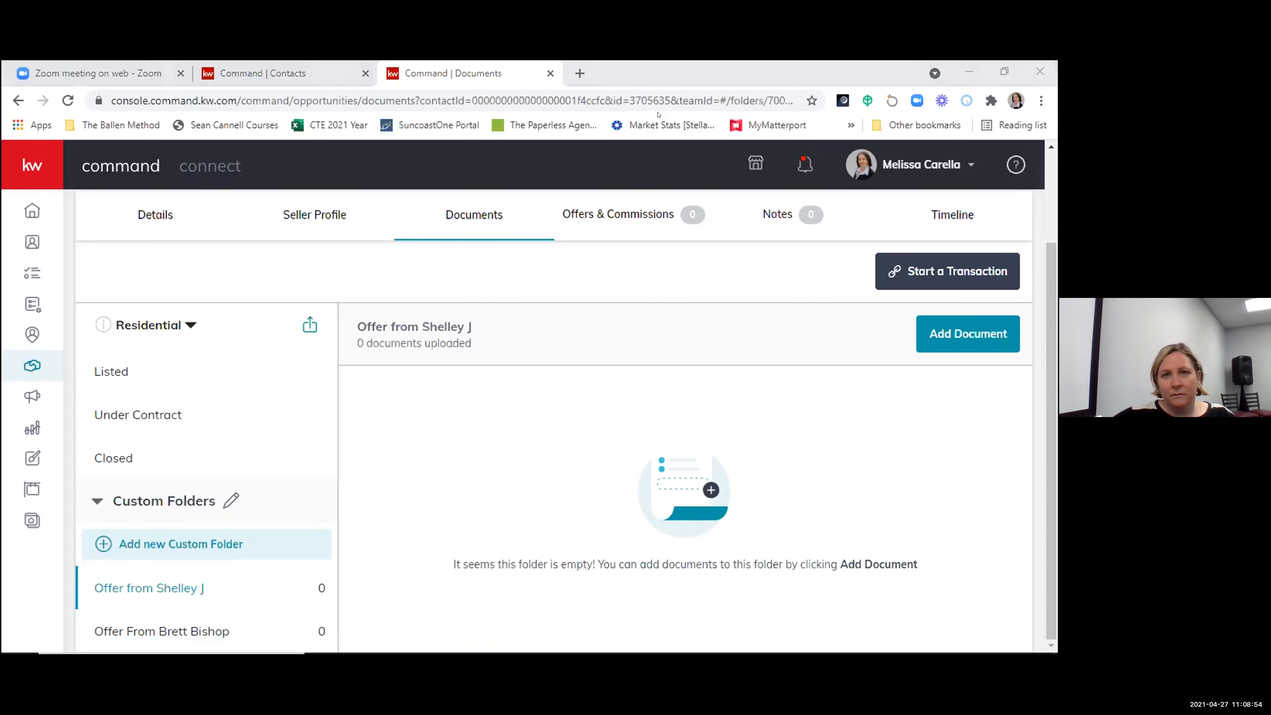
click(695, 349)
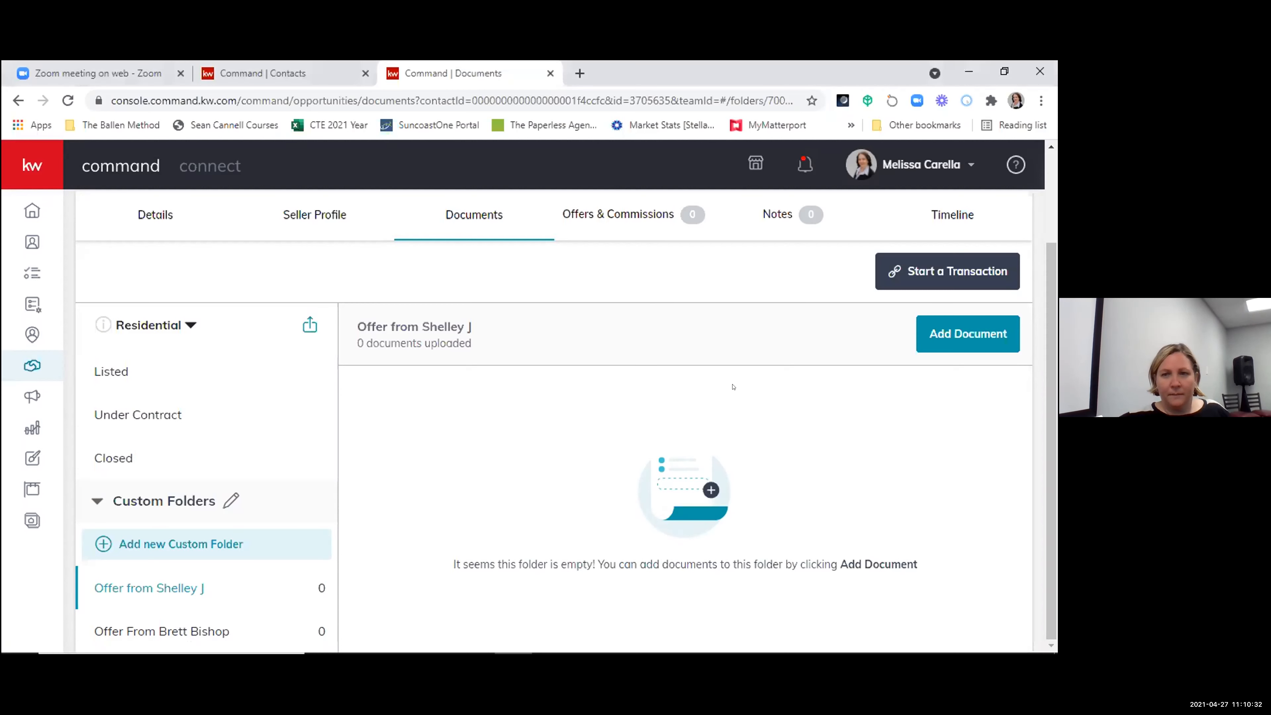
scroll(740, 410, up, 3)
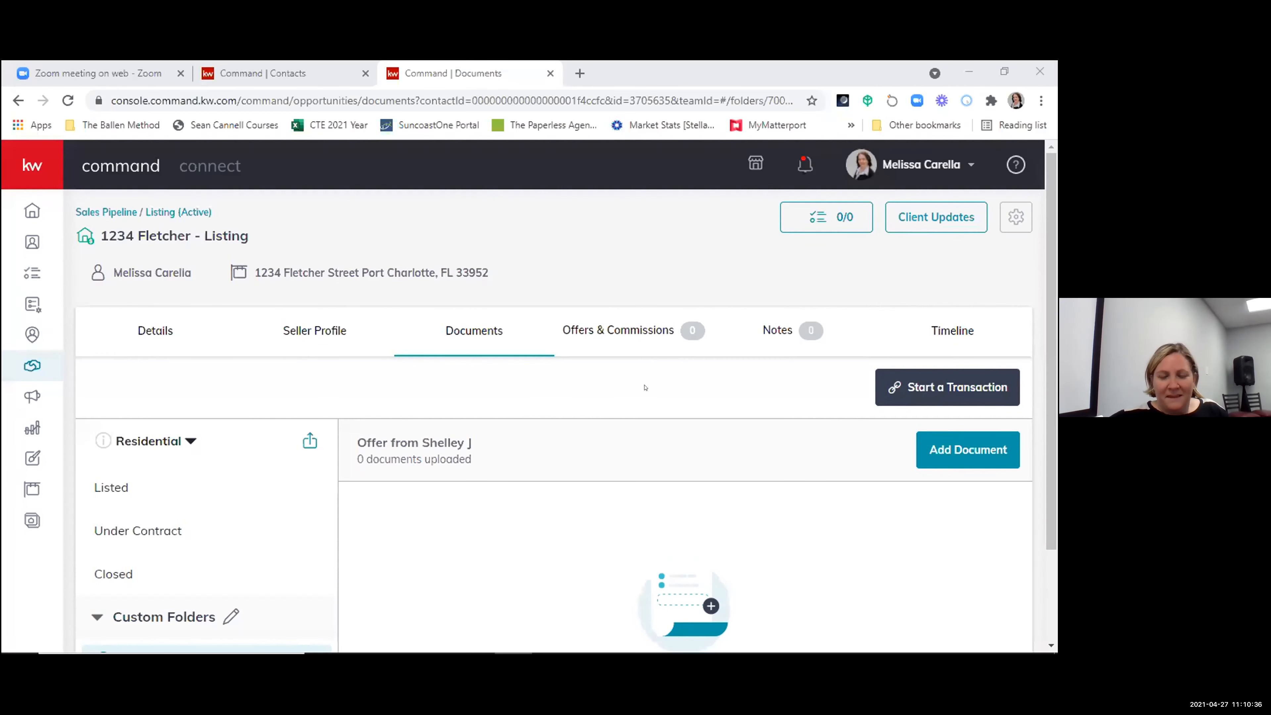
- Examine the document checklist for the Under Contract stage and its requirements
scroll(751, 446, down, 2)
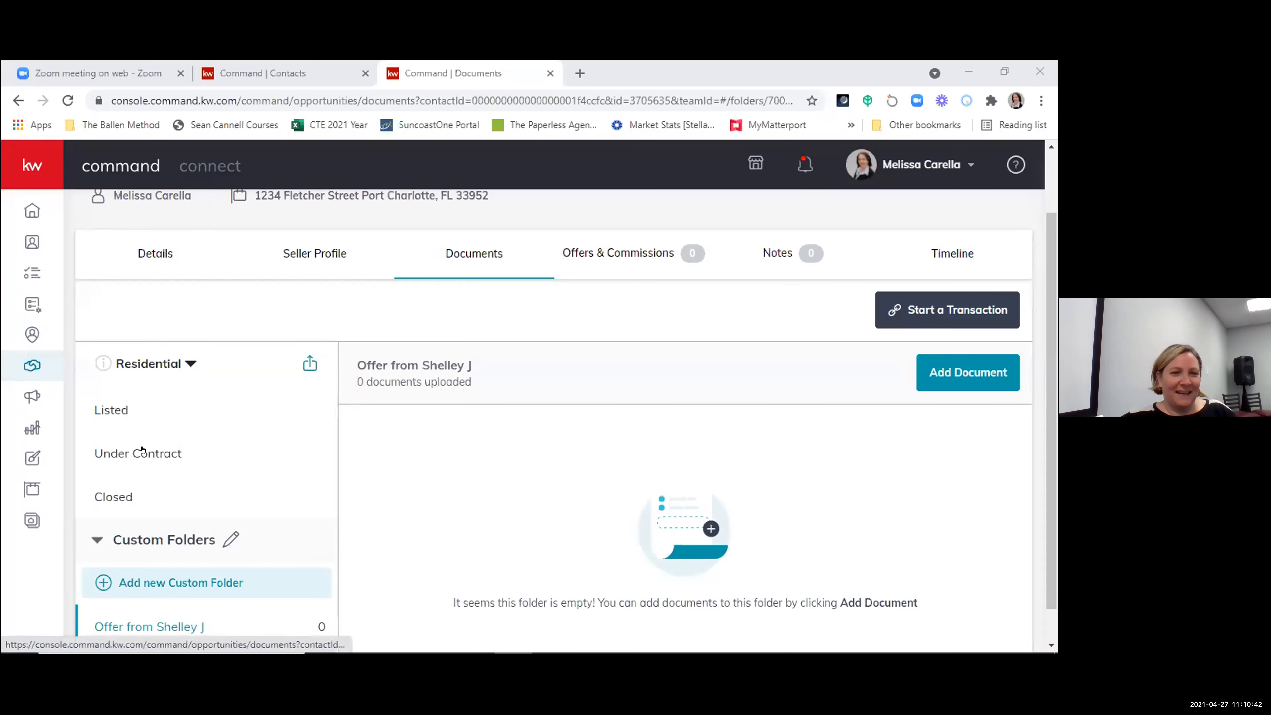
click(142, 453)
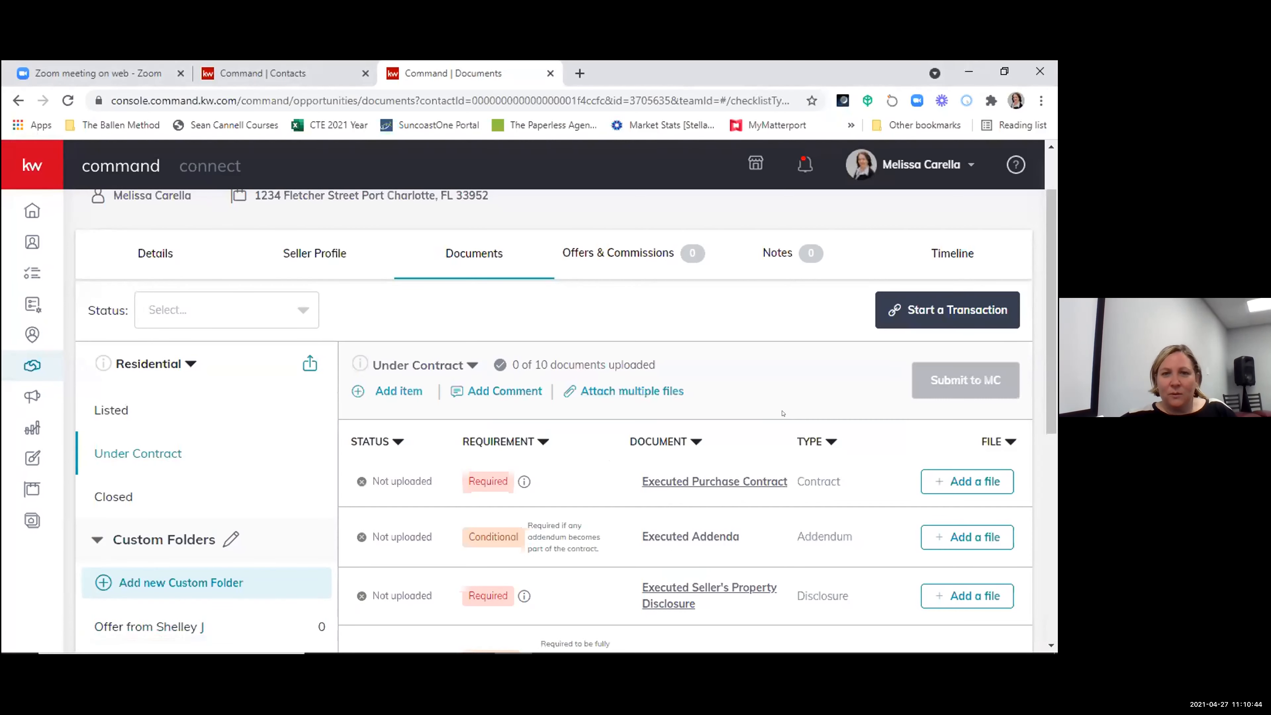
scroll(783, 414, down, 5)
scroll(601, 400, up, 5)
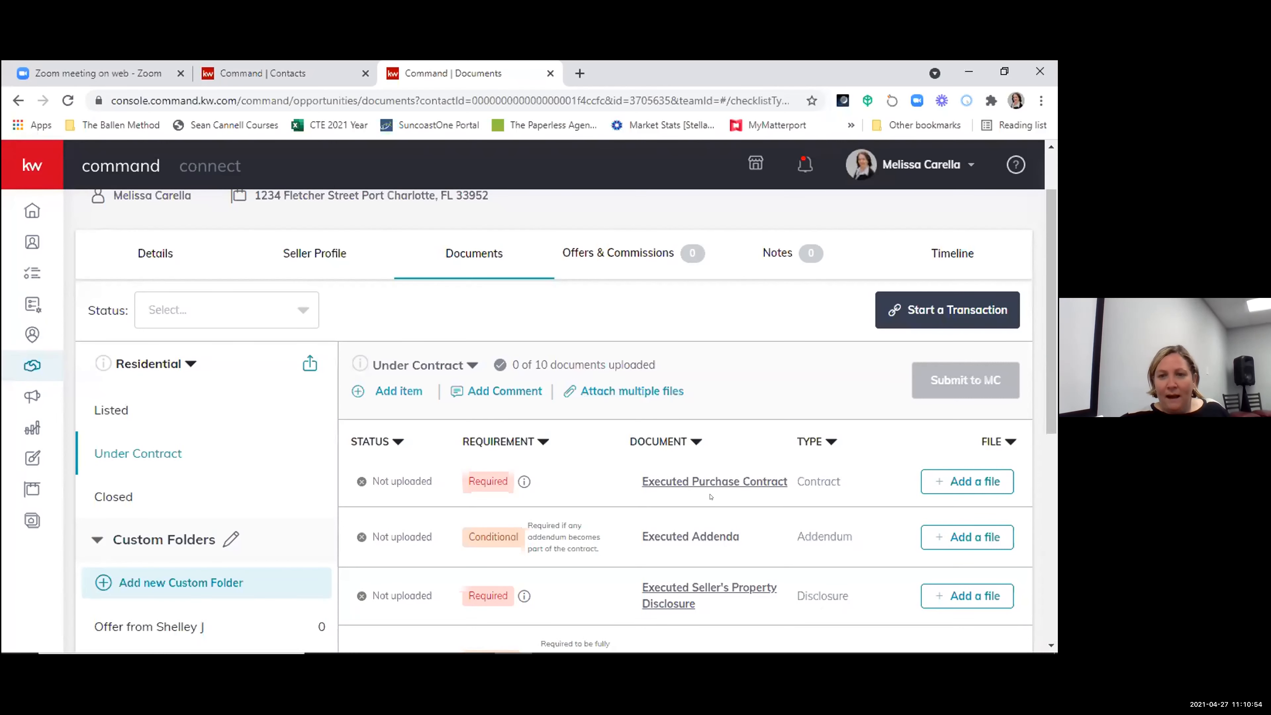
scroll(736, 335, down, 3)
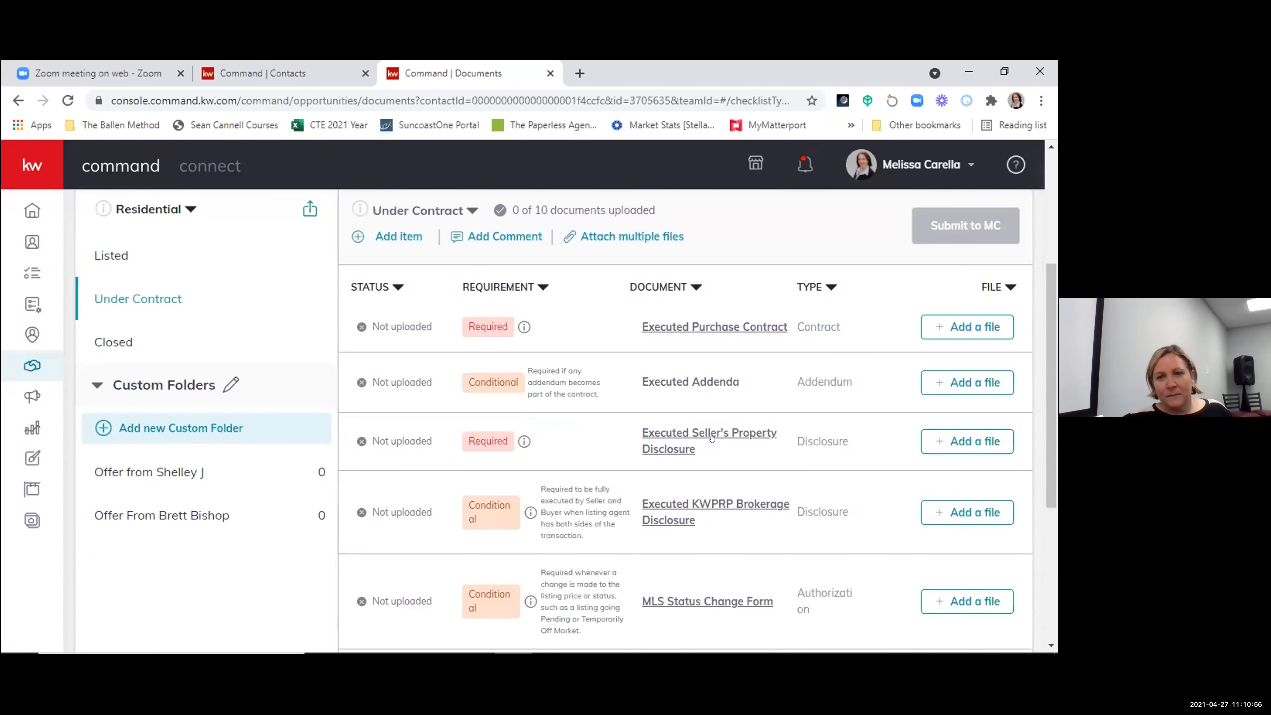
- Examine the options for attaching multiple files to the Under Contract checklist, leaving without attaching anything
scroll(635, 449, up, 5)
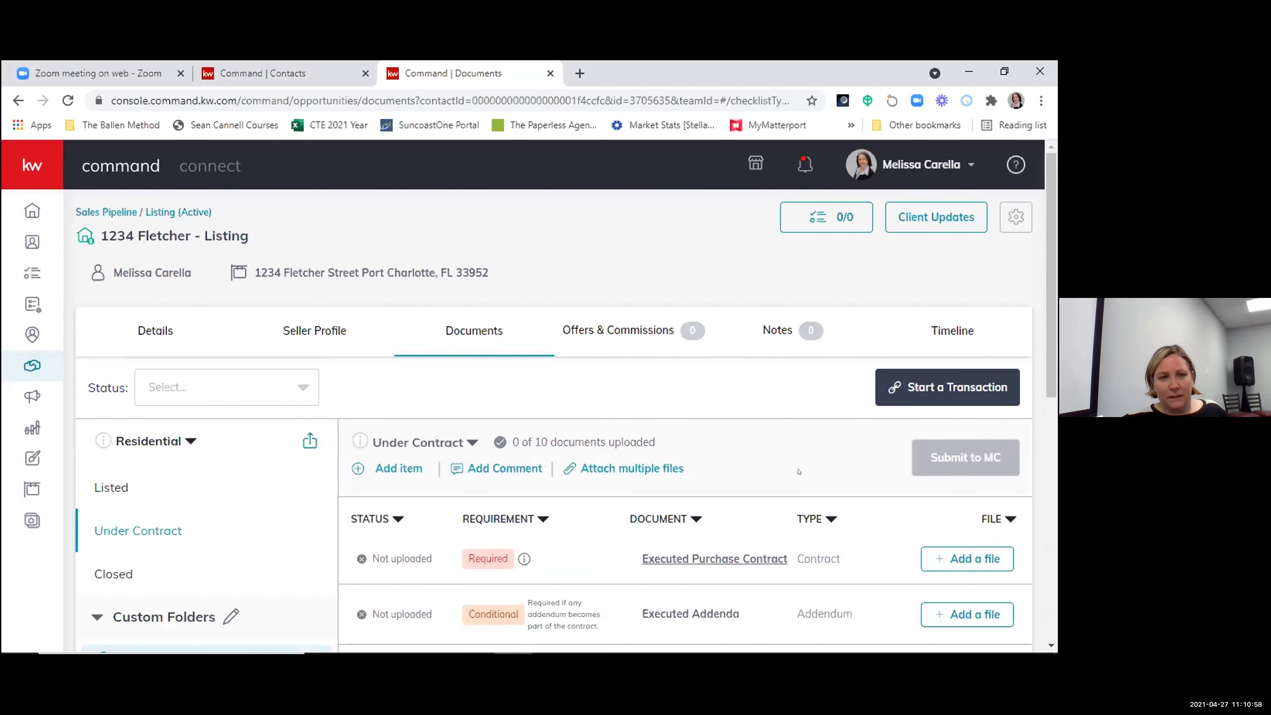
click(646, 463)
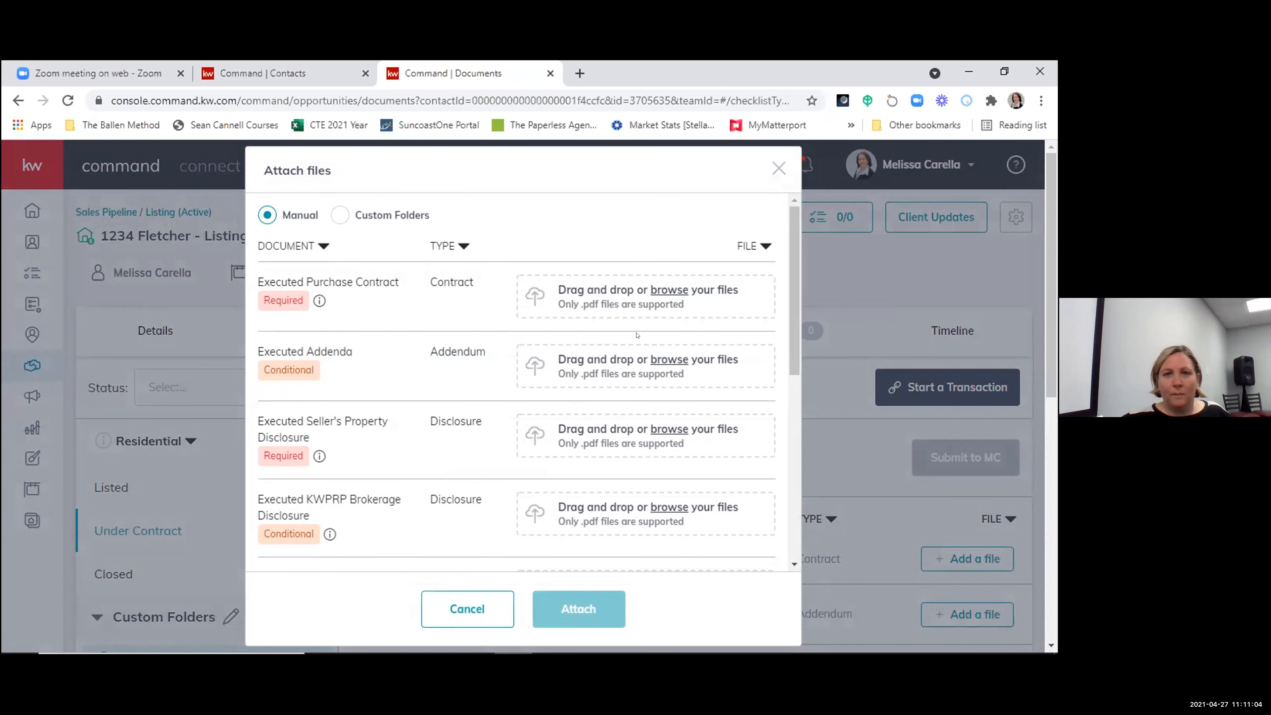
click(454, 620)
- Examine the form for adding an item to the Under Contract checklist and its available document types, leaving without saving
scroll(452, 361, down, 5)
scroll(452, 360, up, 2)
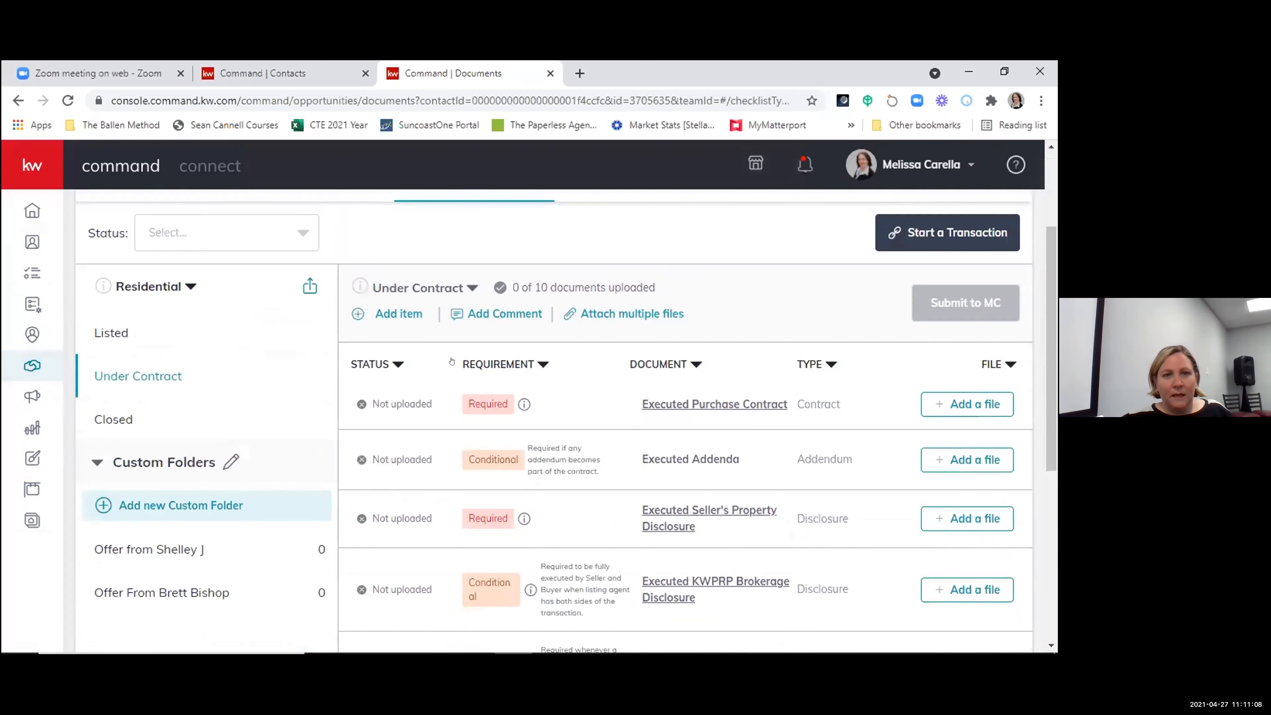
scroll(583, 510, down, 5)
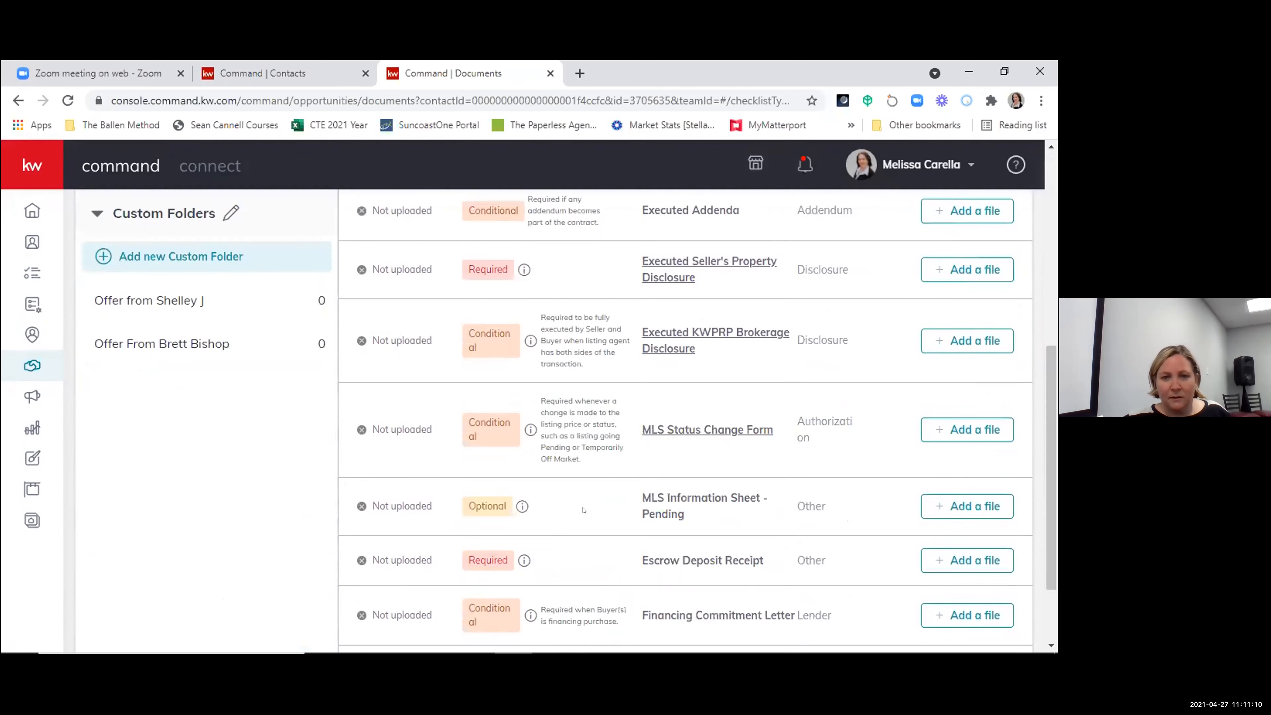
scroll(645, 510, down, 1)
scroll(660, 523, up, 3)
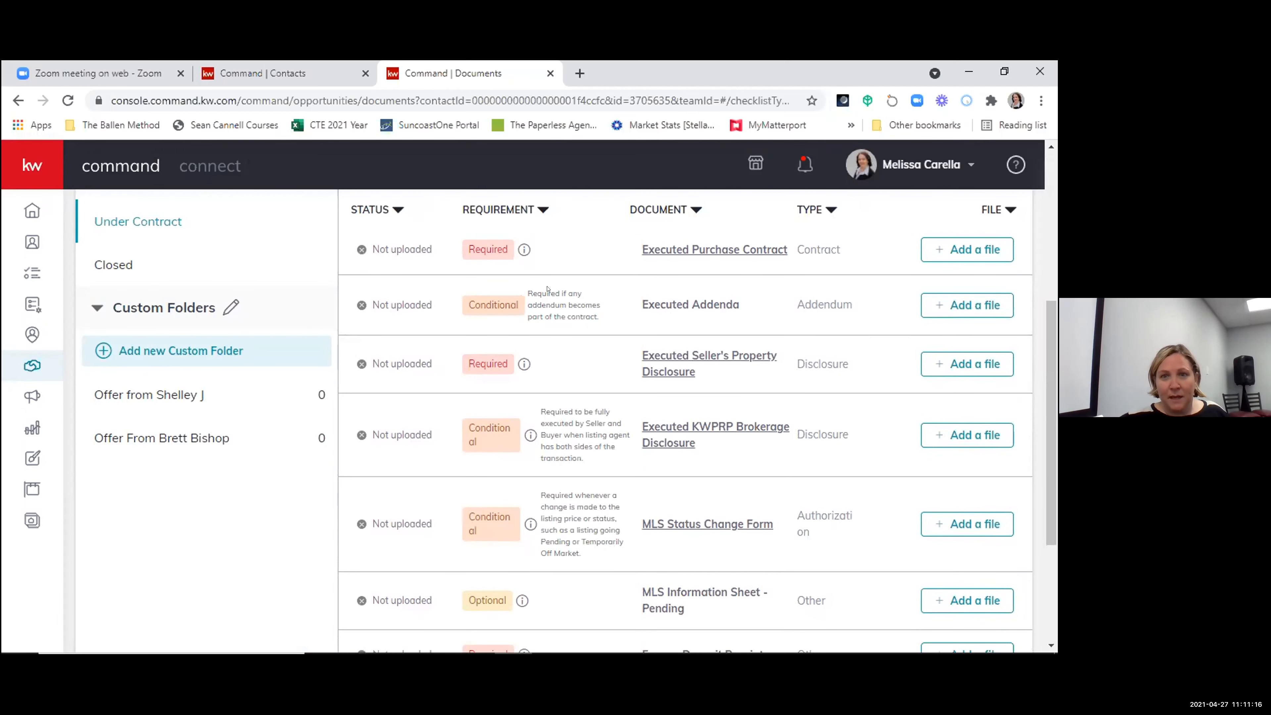
scroll(450, 301, up, 3)
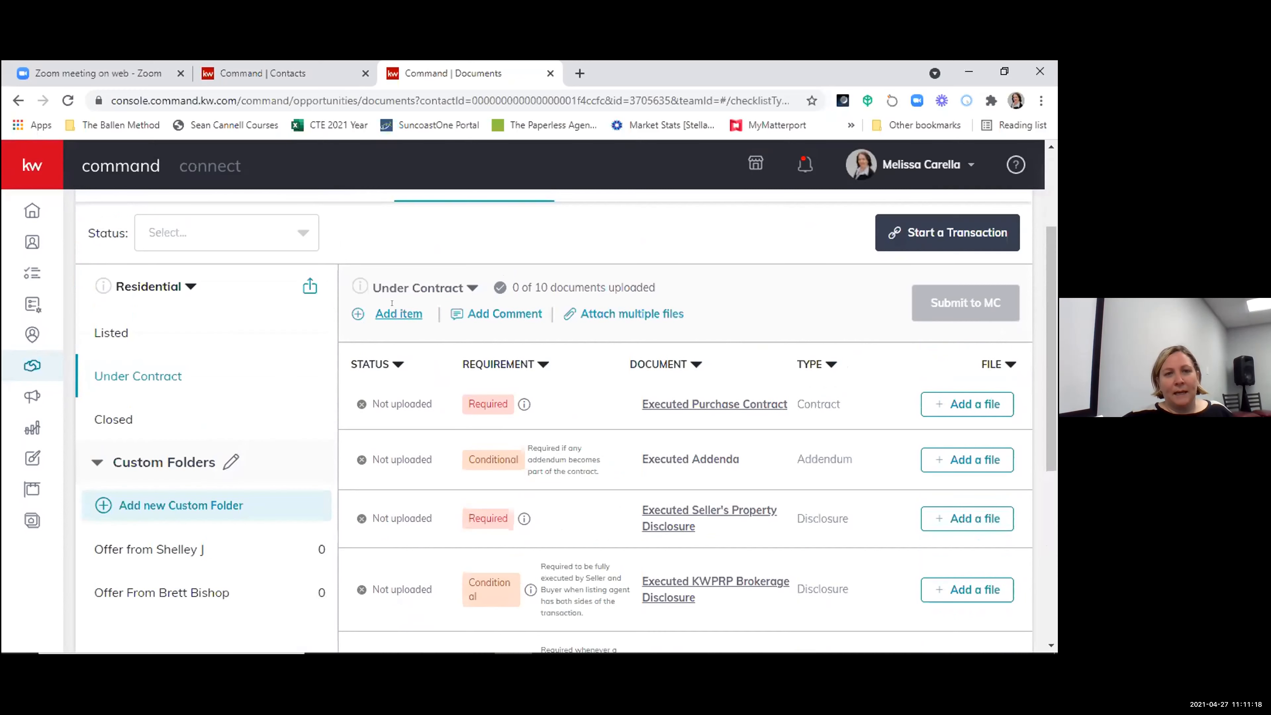
click(398, 313)
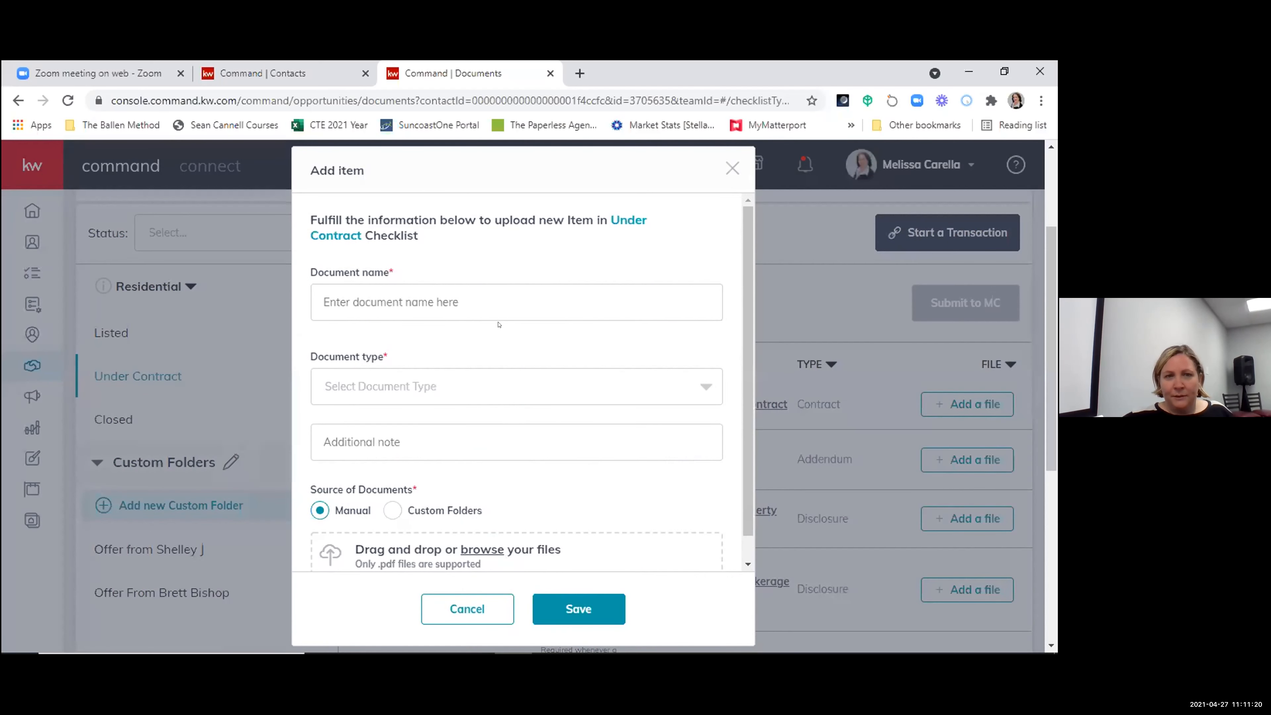
click(365, 396)
scroll(352, 466, down, 2)
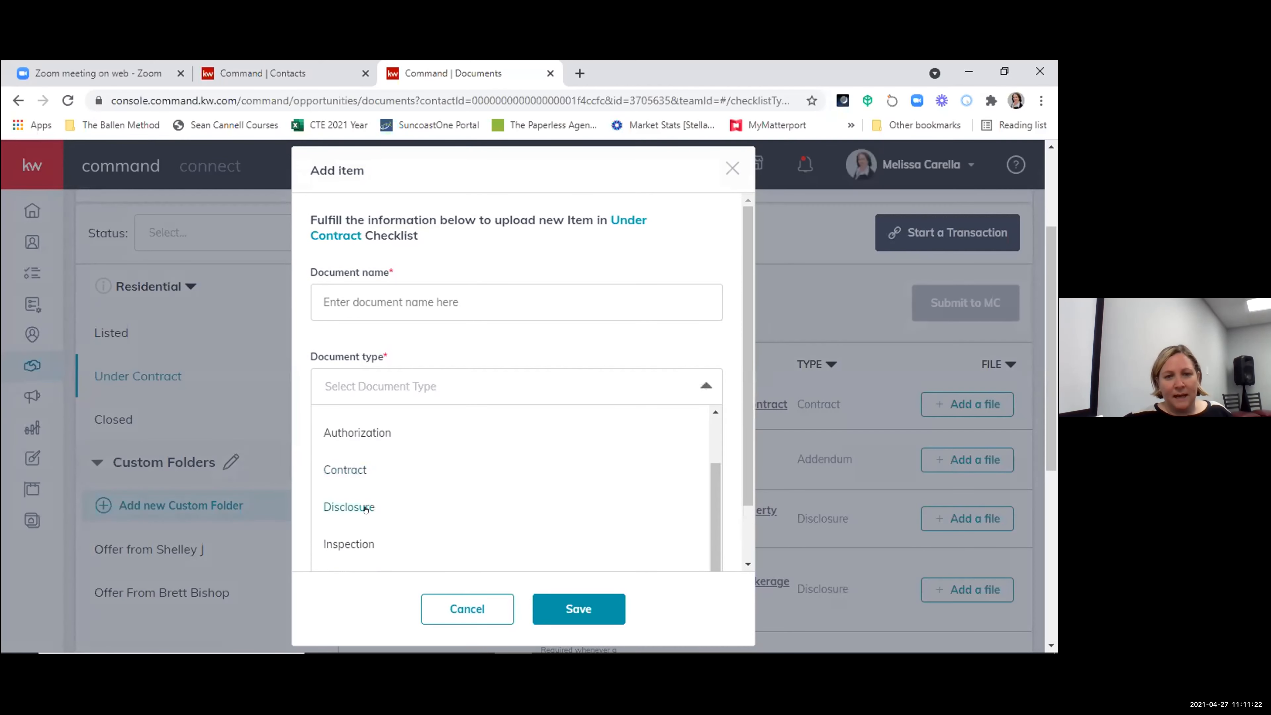
scroll(500, 484, down, 2)
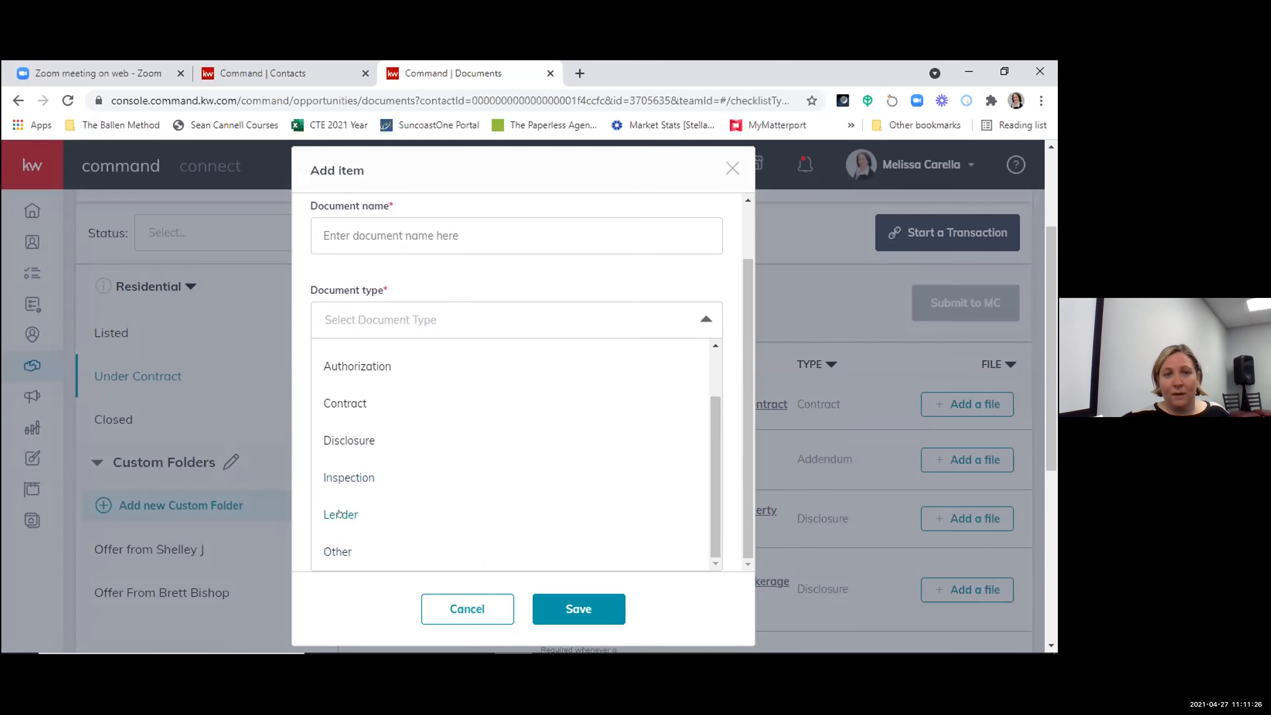
scroll(340, 510, up, 2)
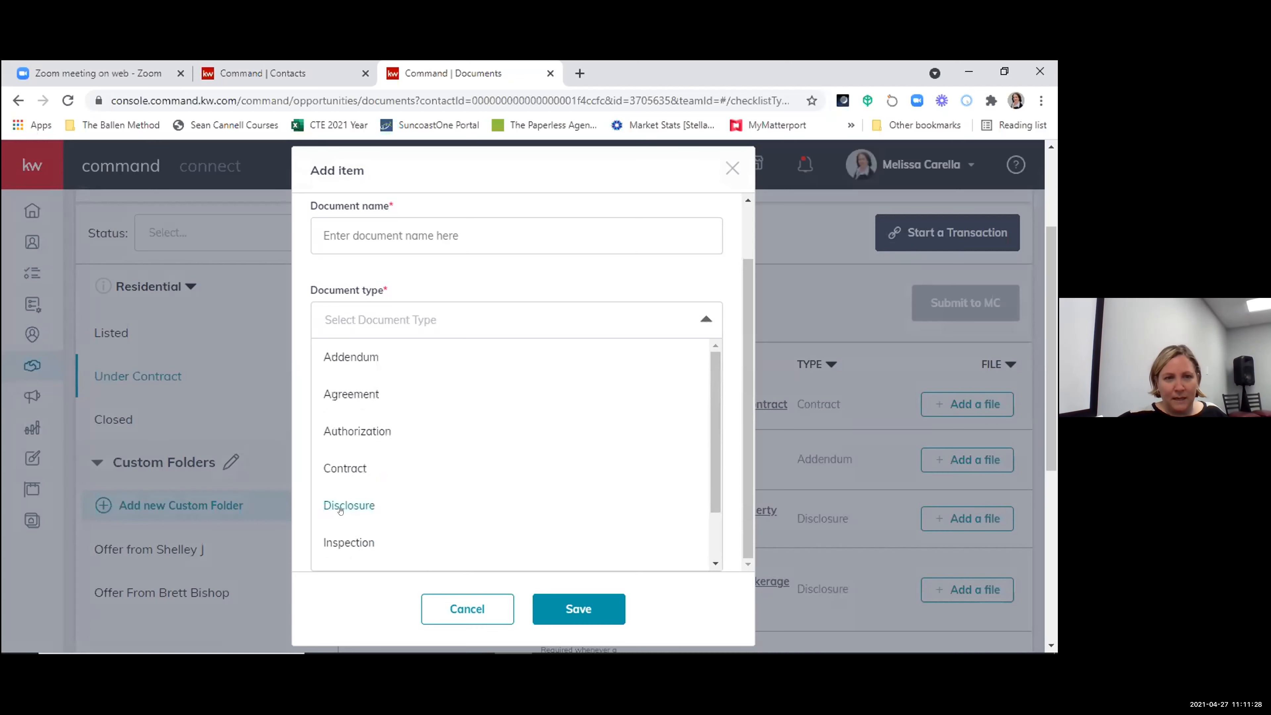
click(465, 607)
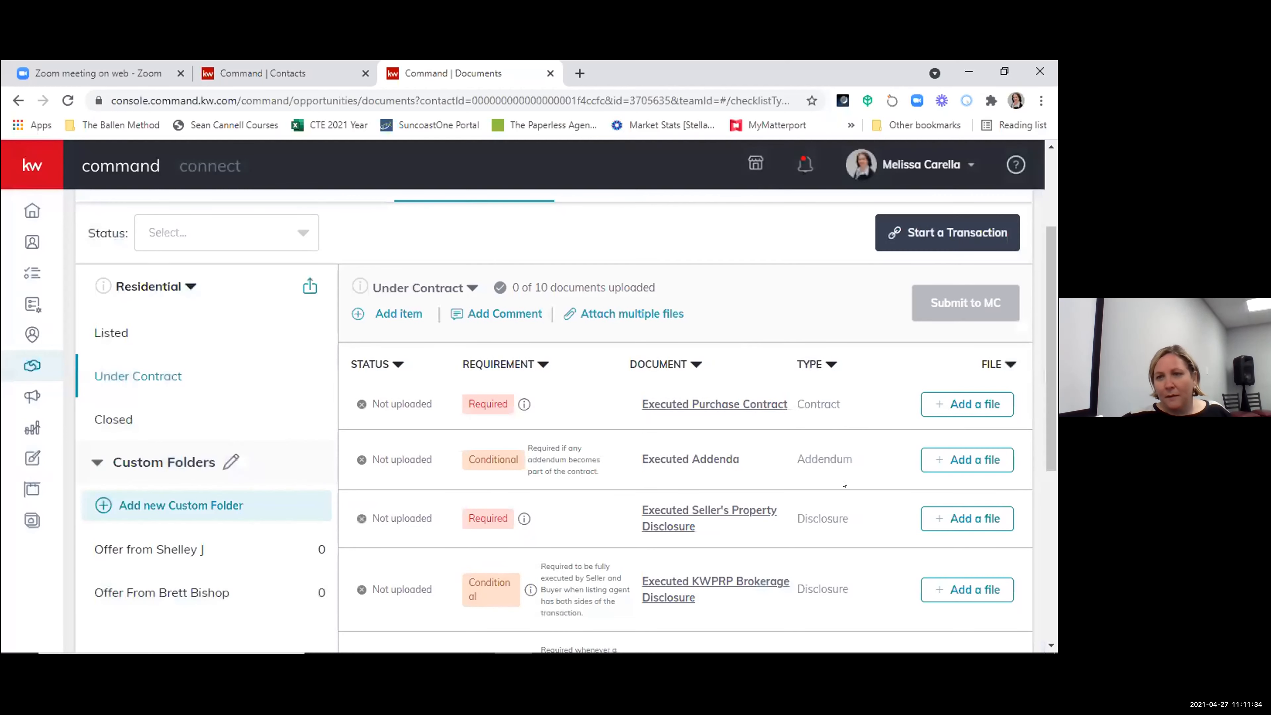
- Examine the full Under Contract checklist, from the executed contract to the cancellation item, and the transaction and submission options
scroll(758, 500, down, 5)
scroll(758, 500, up, 2)
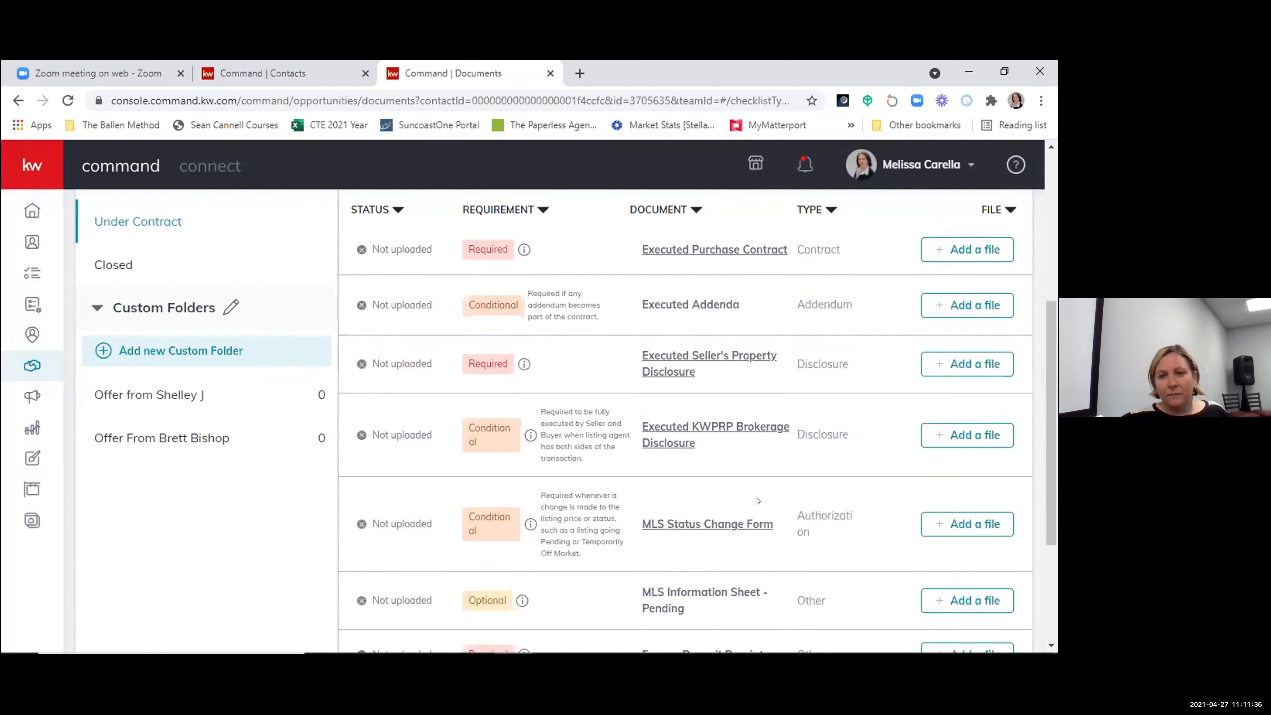
scroll(758, 499, down, 4)
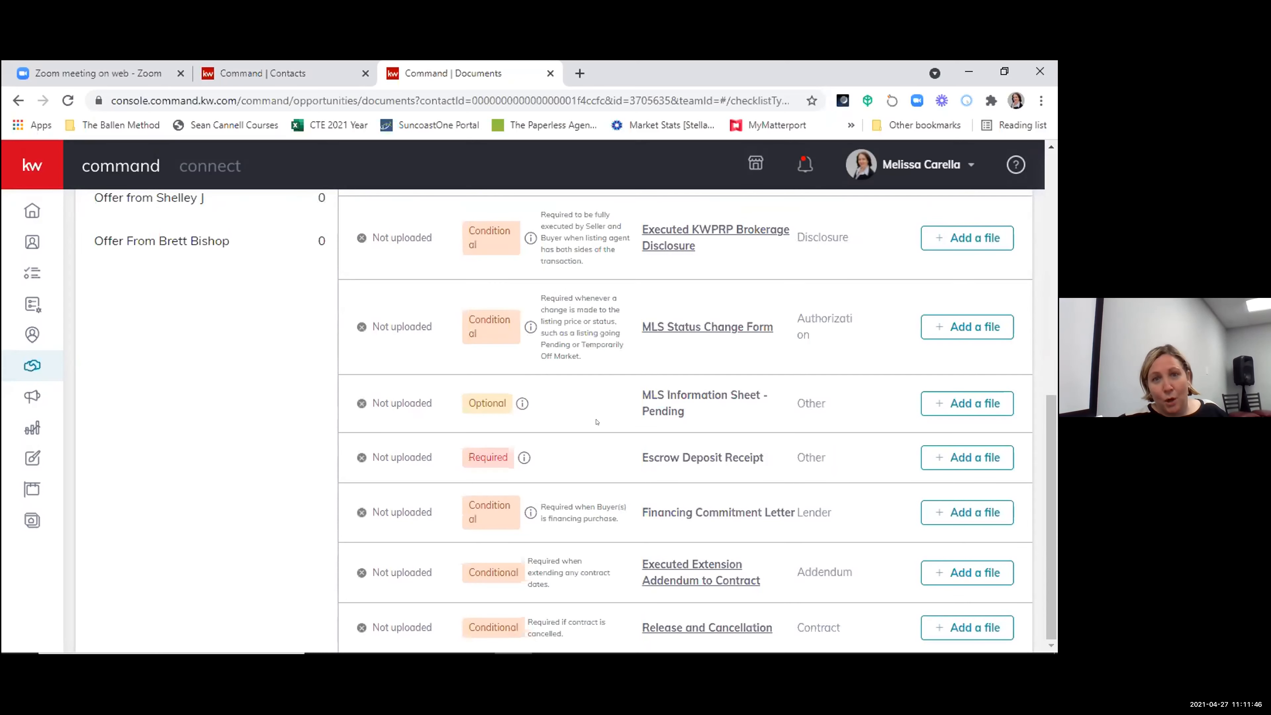
scroll(596, 422, up, 8)
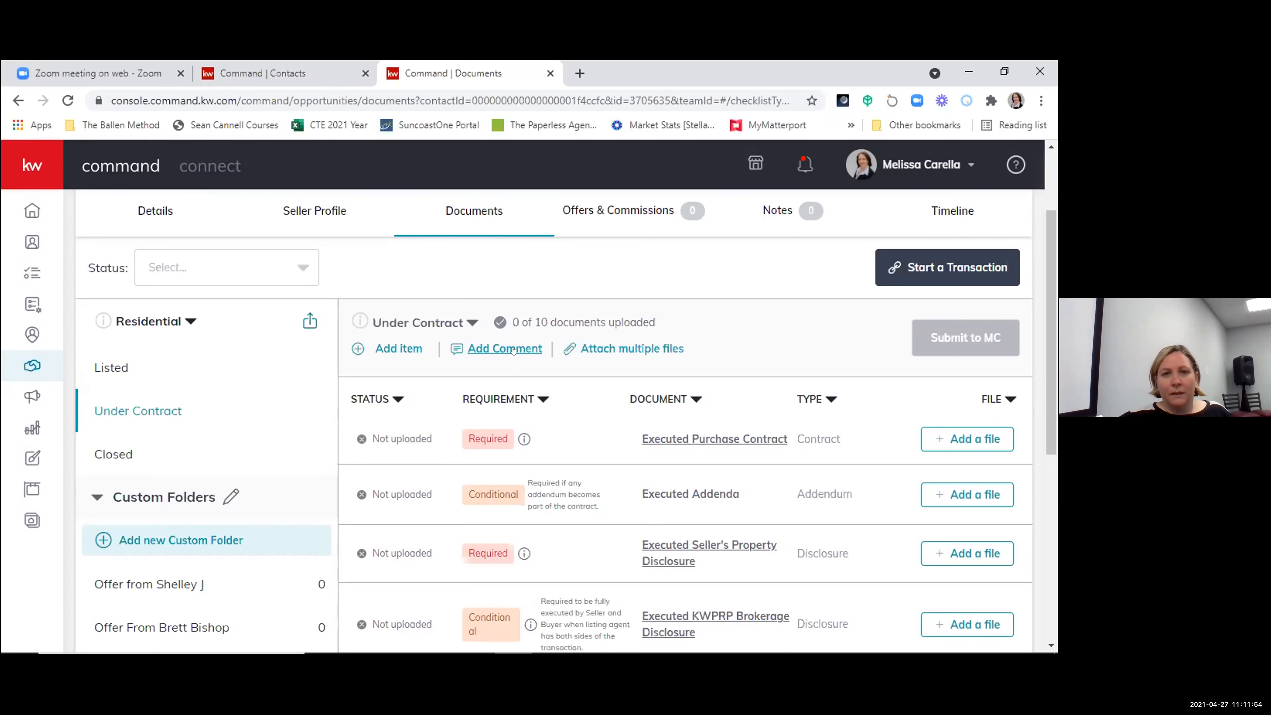
scroll(857, 583, down, 7)
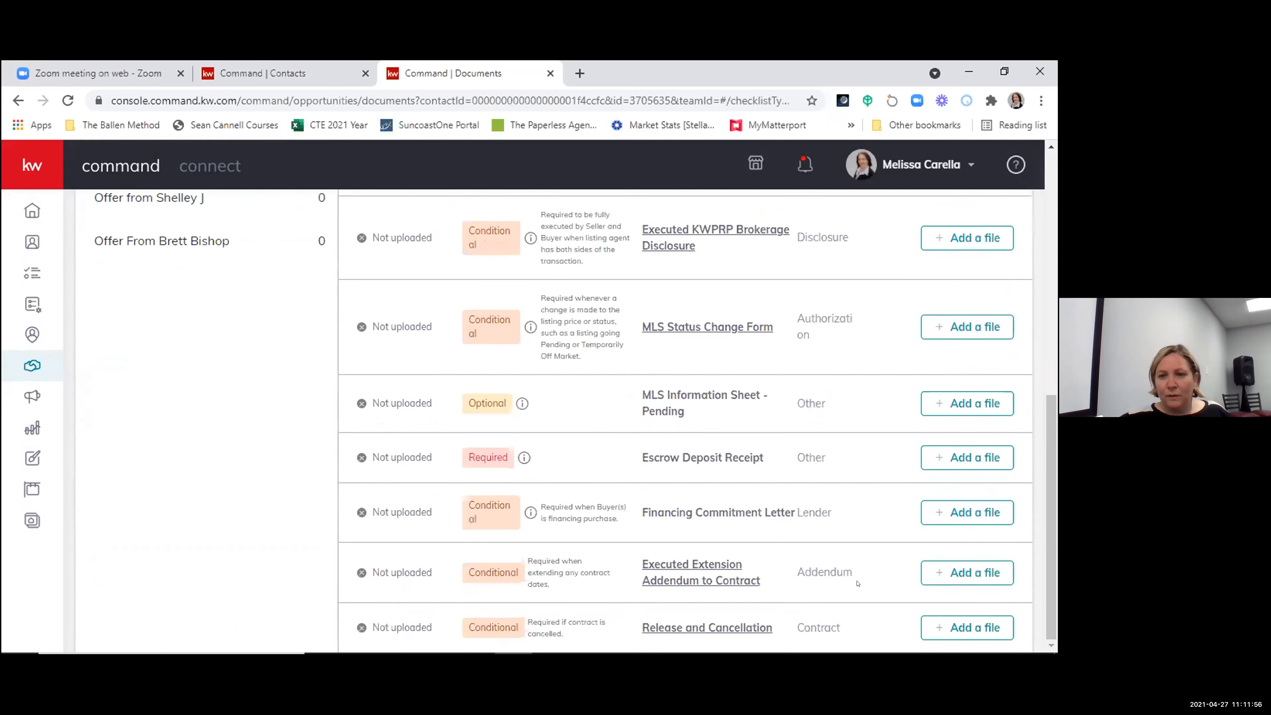
scroll(858, 596, up, 8)
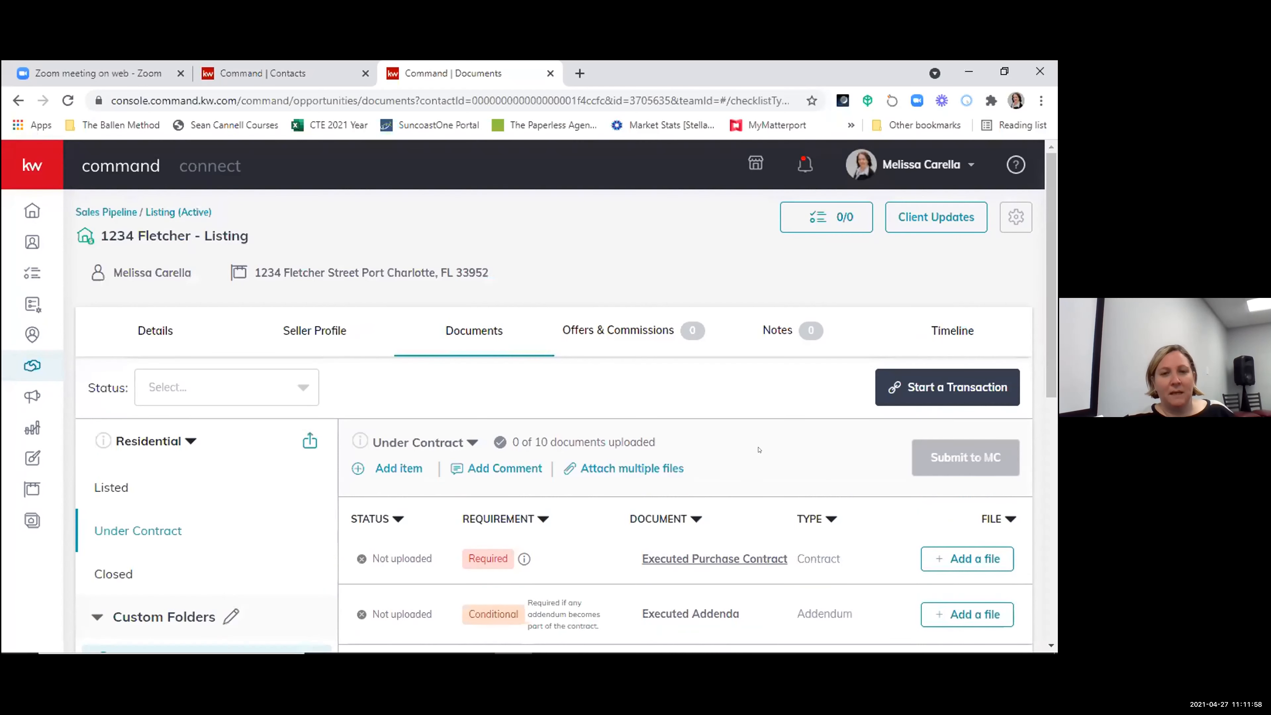
scroll(766, 431, down, 2)
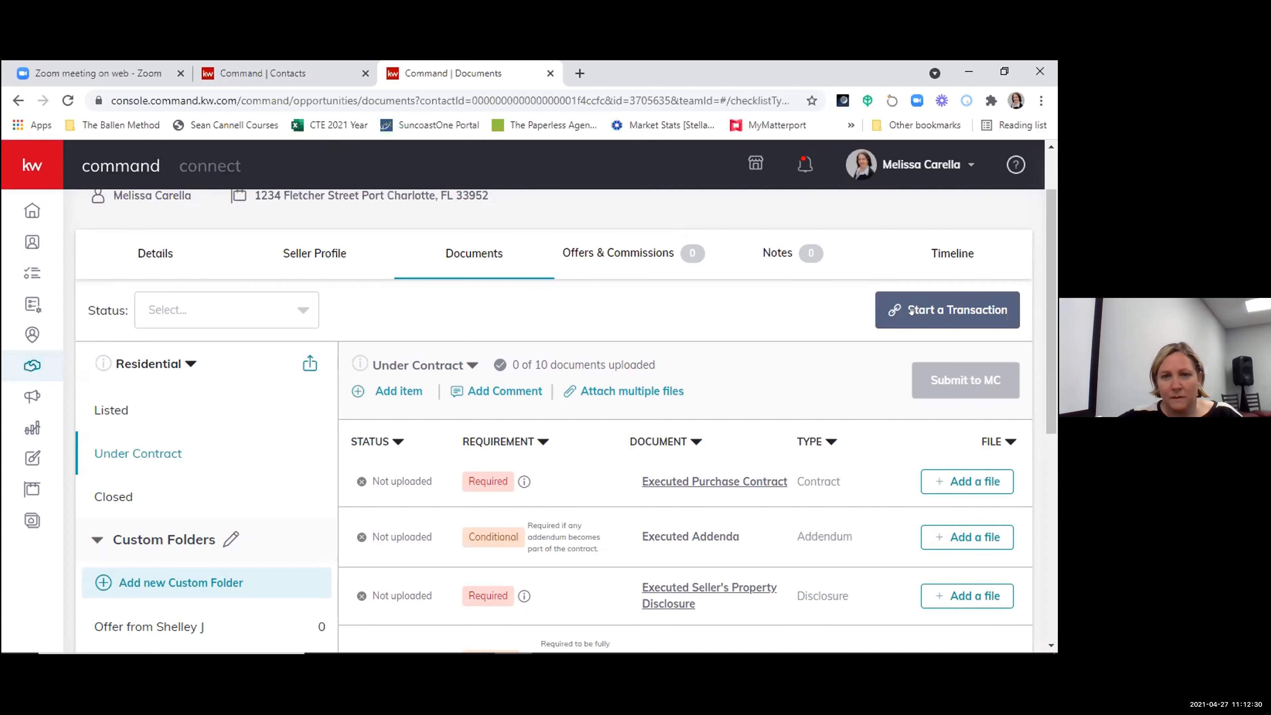
scroll(911, 311, up, 2)
scroll(910, 303, down, 3)
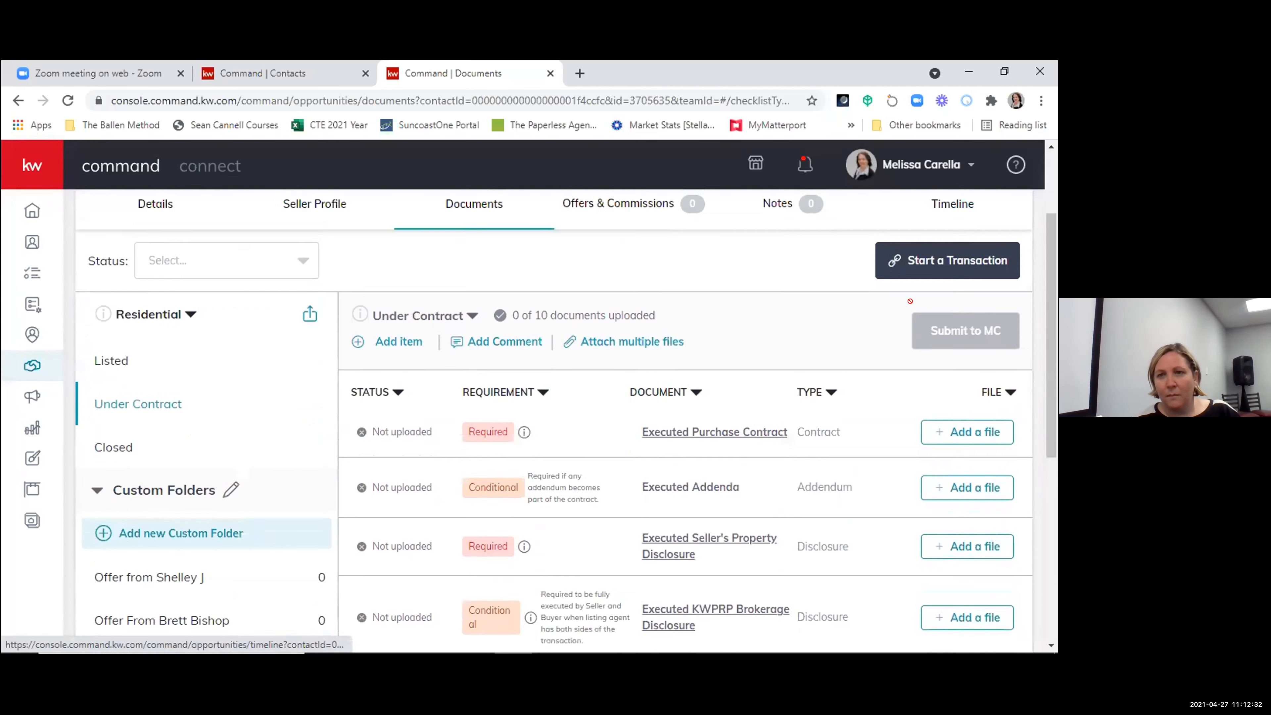
scroll(910, 300, up, 1)
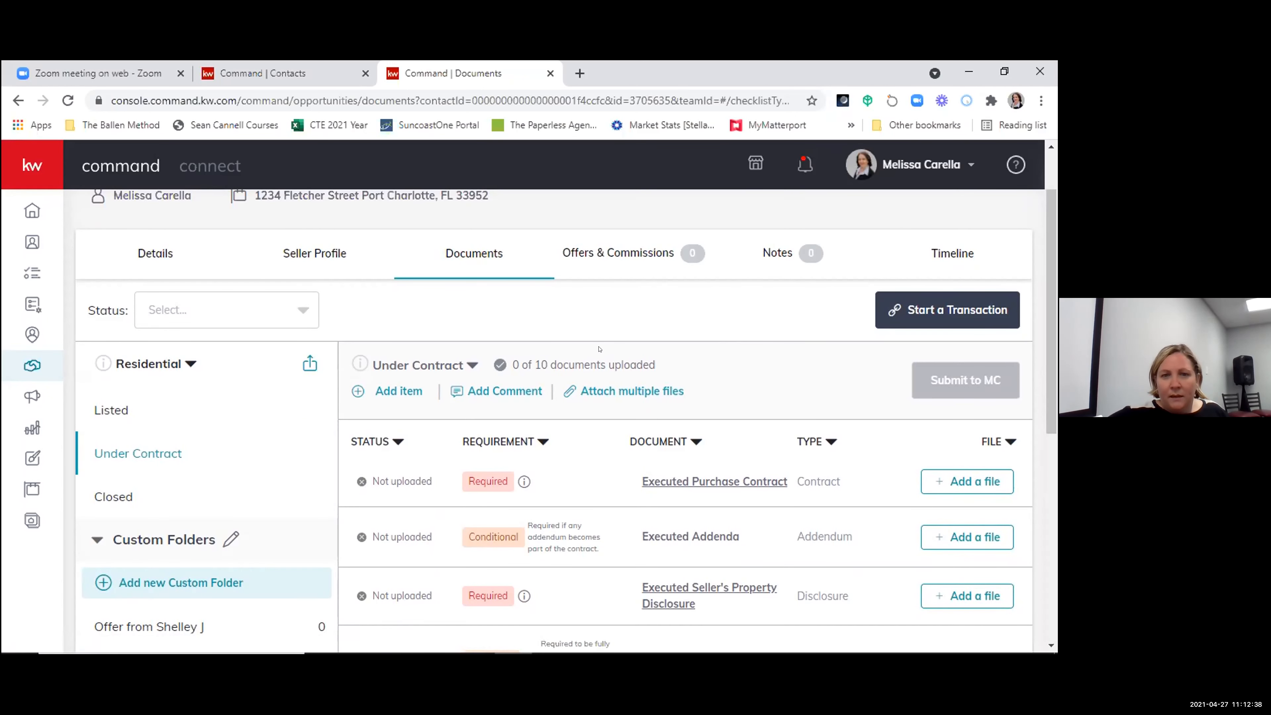
- View the listing's notes page and its option for adding a note
click(777, 253)
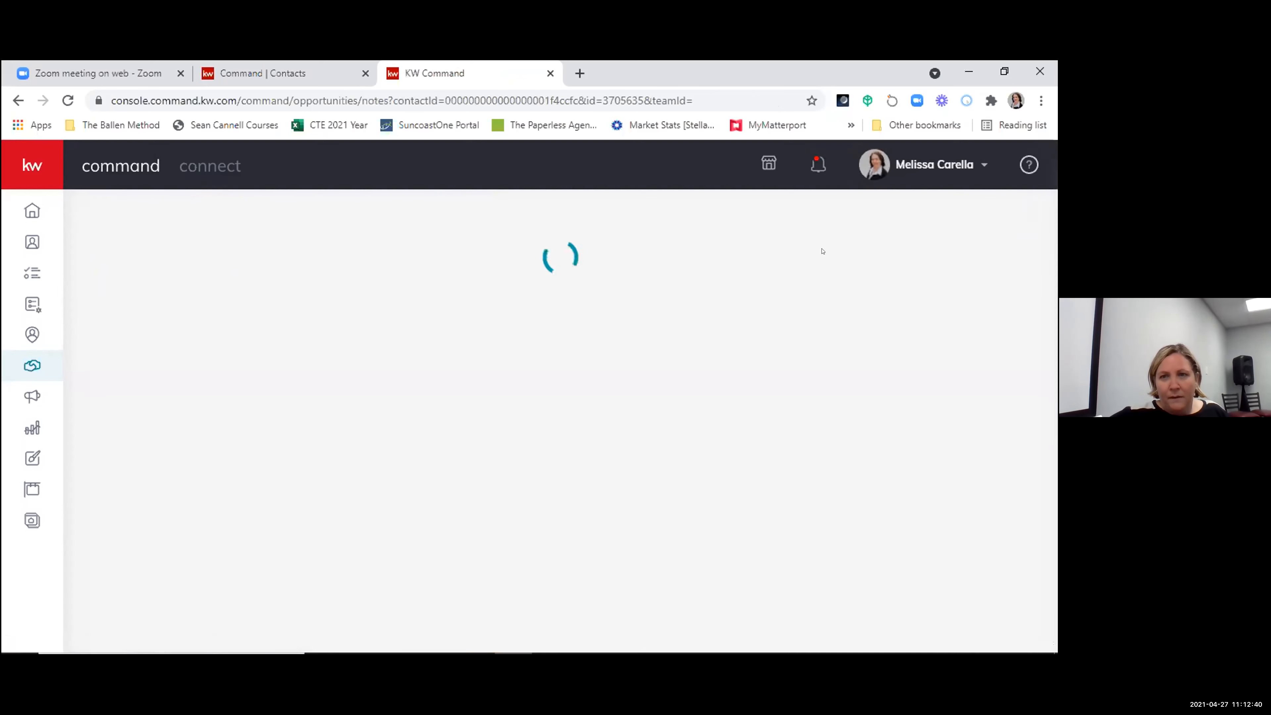
scroll(552, 485, down, 3)
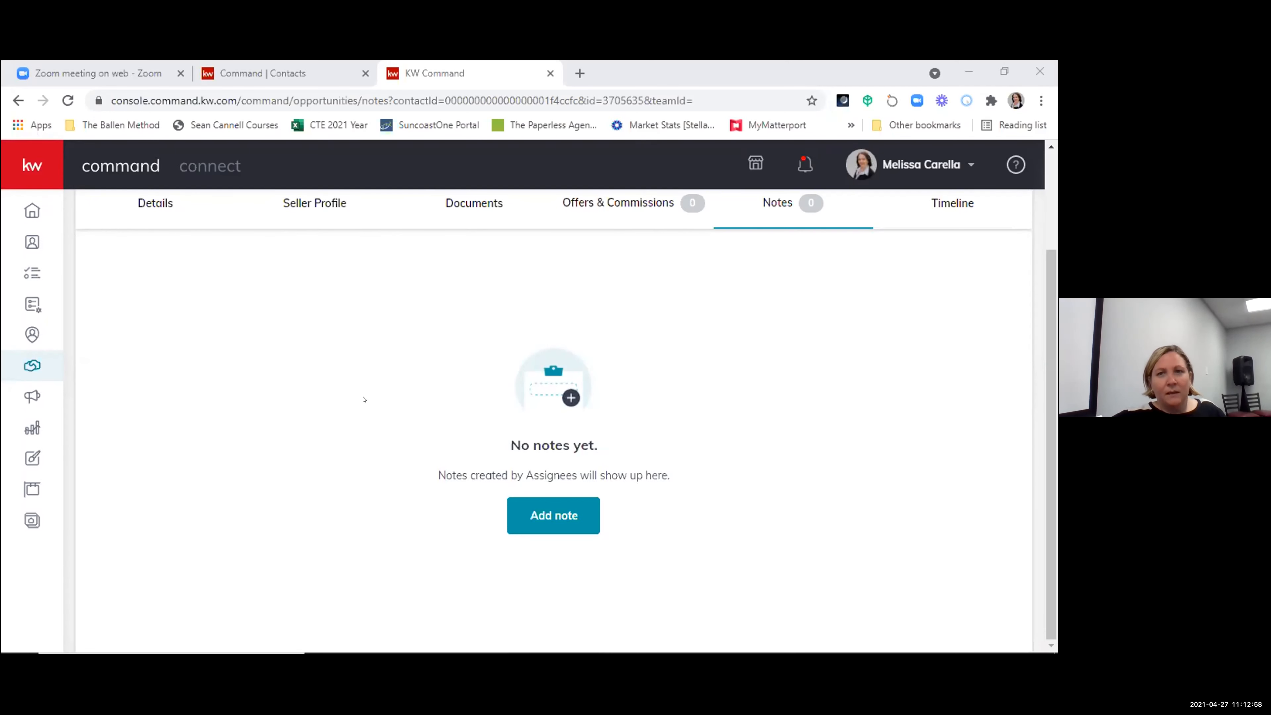
scroll(709, 412, up, 3)
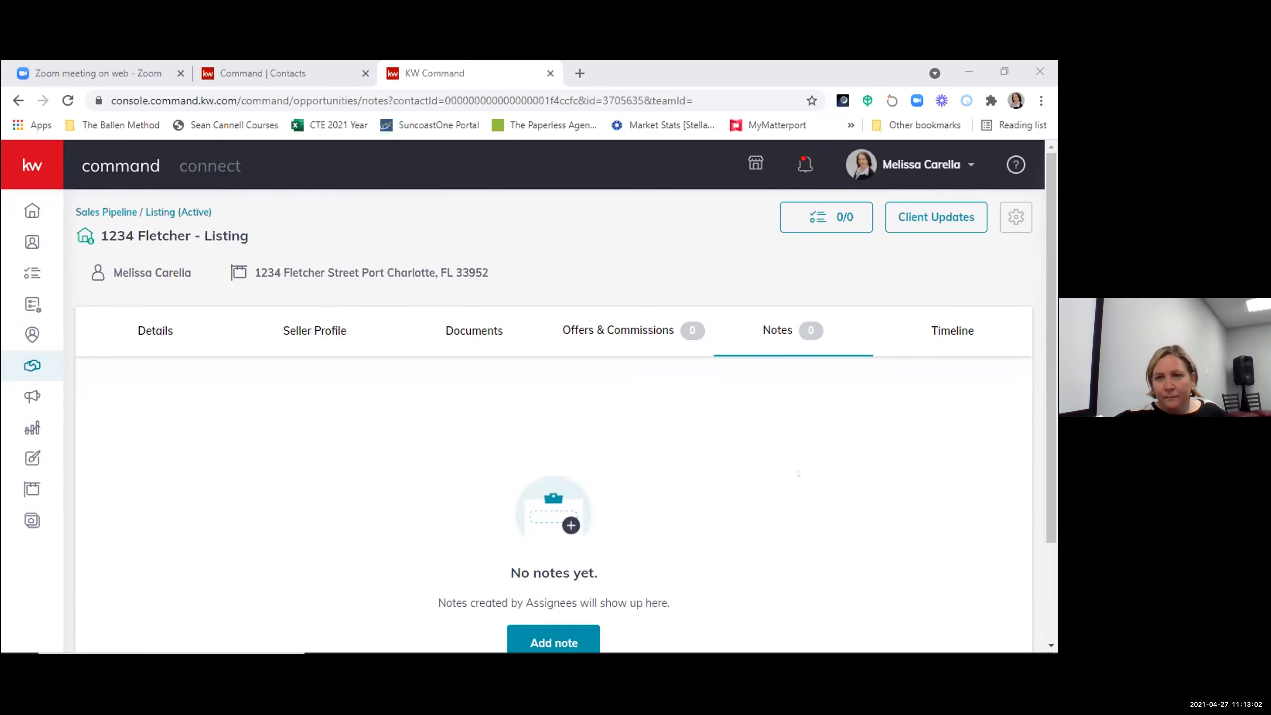
- Examine the opportunity timeline's log of all actions performed on the listing
click(951, 330)
scroll(540, 365, down, 3)
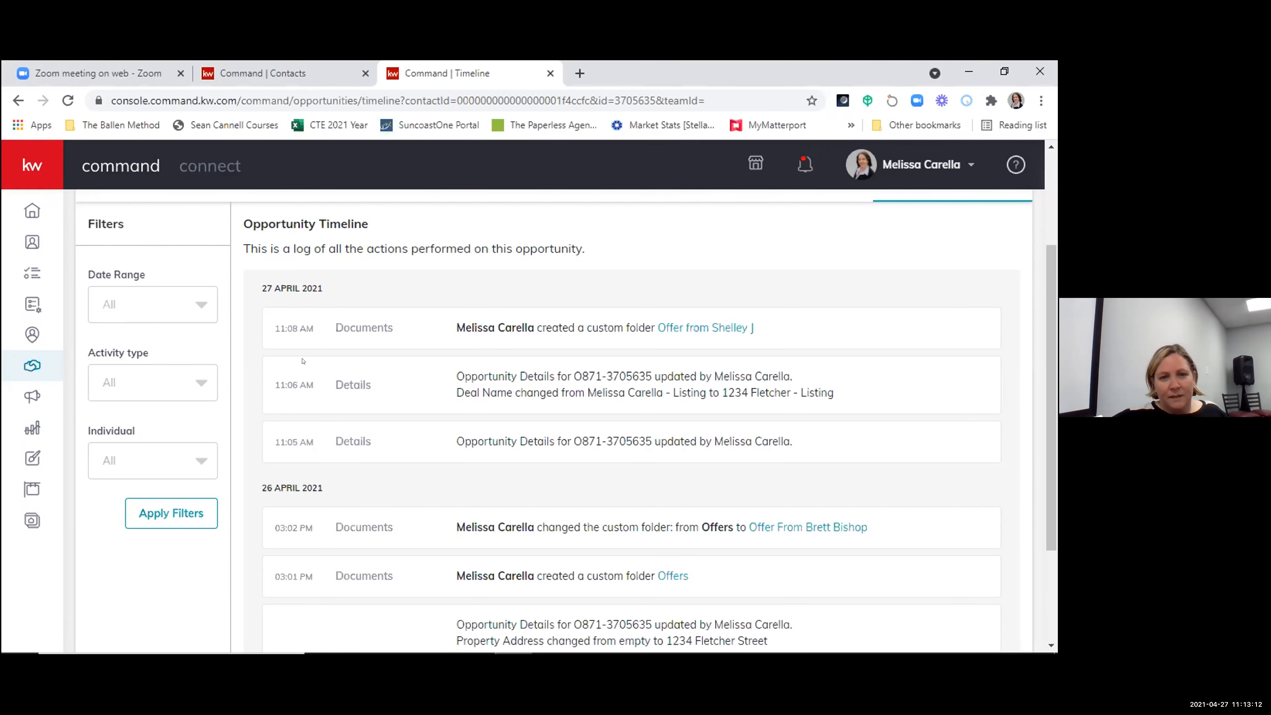
scroll(395, 468, down, 3)
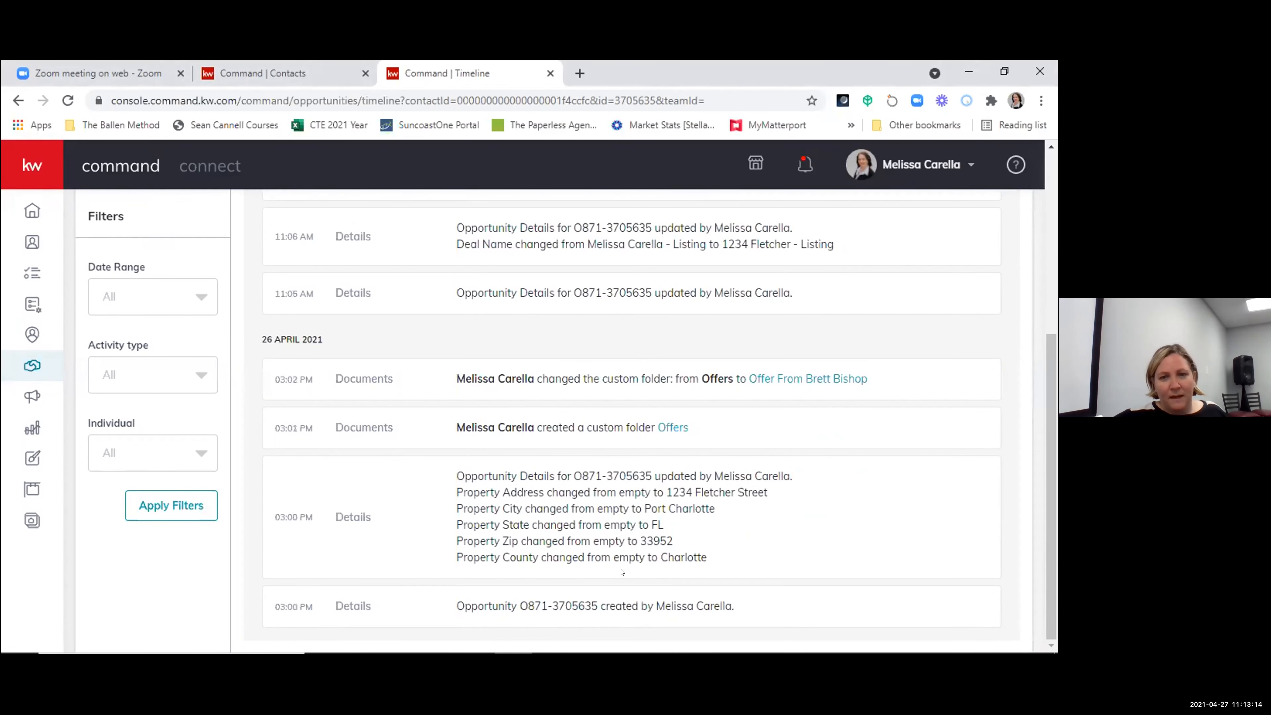
scroll(598, 523, up, 6)
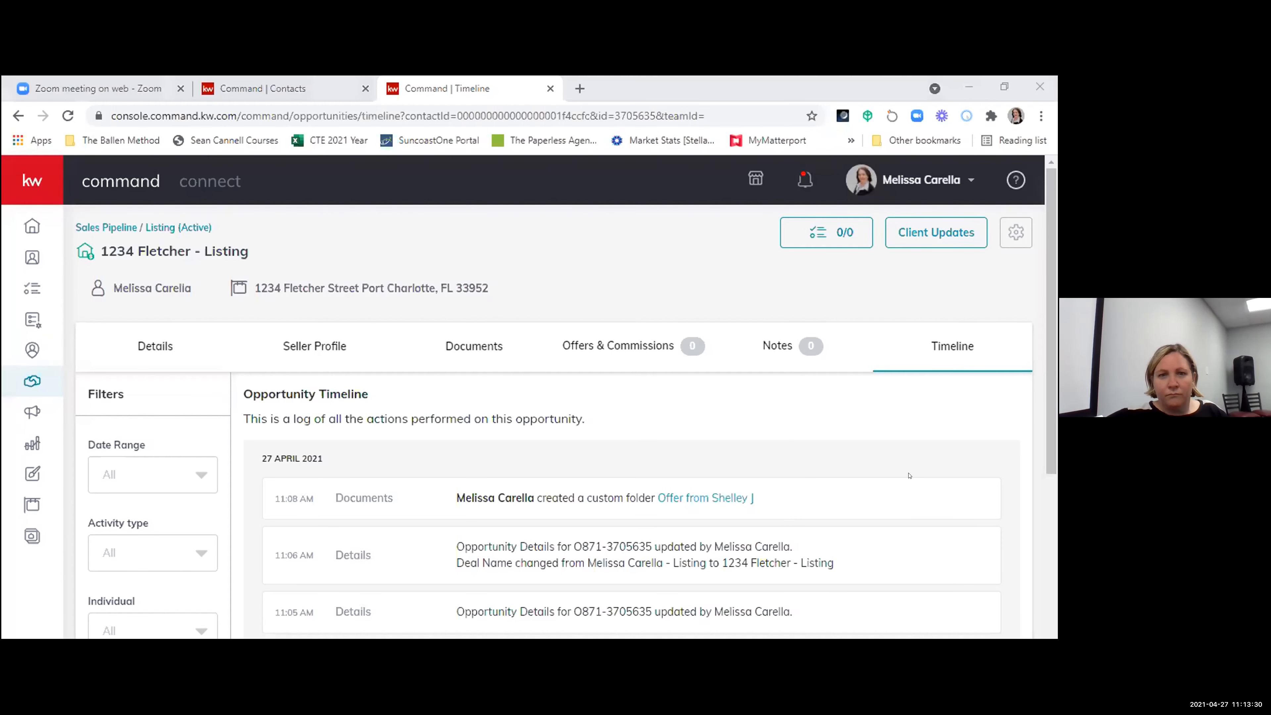
- Dismiss the commissions notice in the listing's offers section and create a new offer version named "Initial Offer"
click(639, 326)
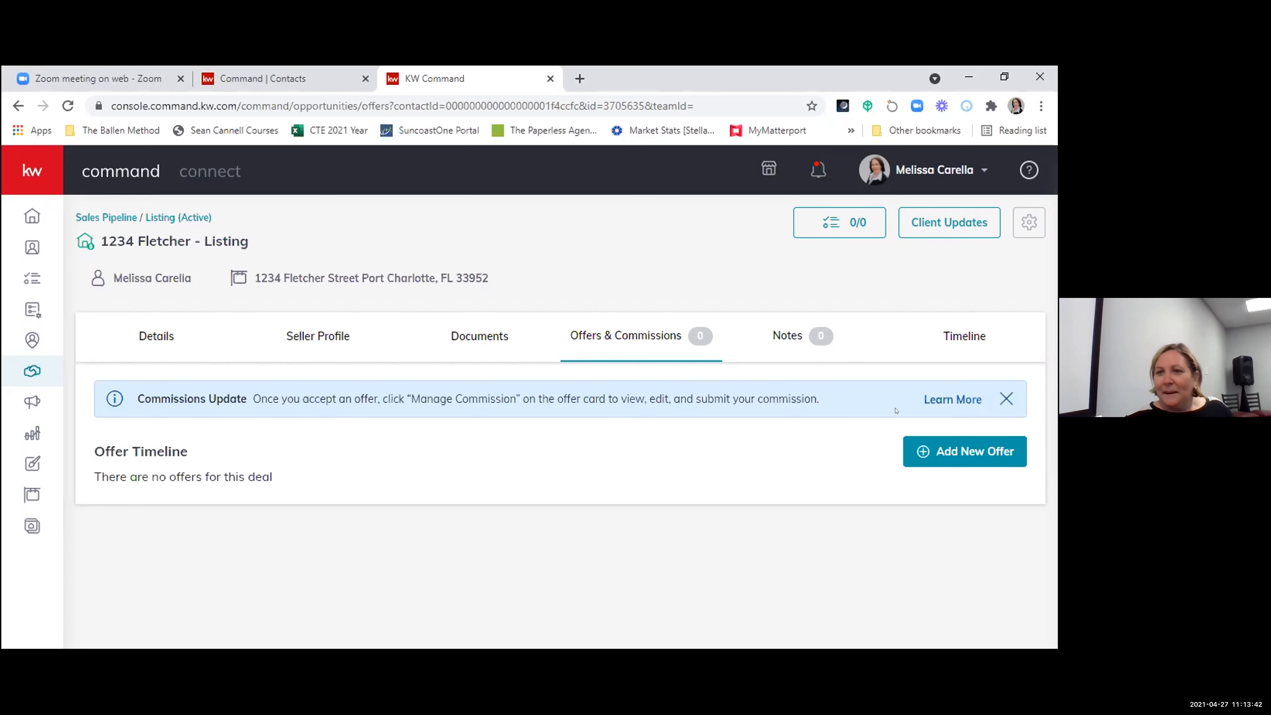
click(1006, 399)
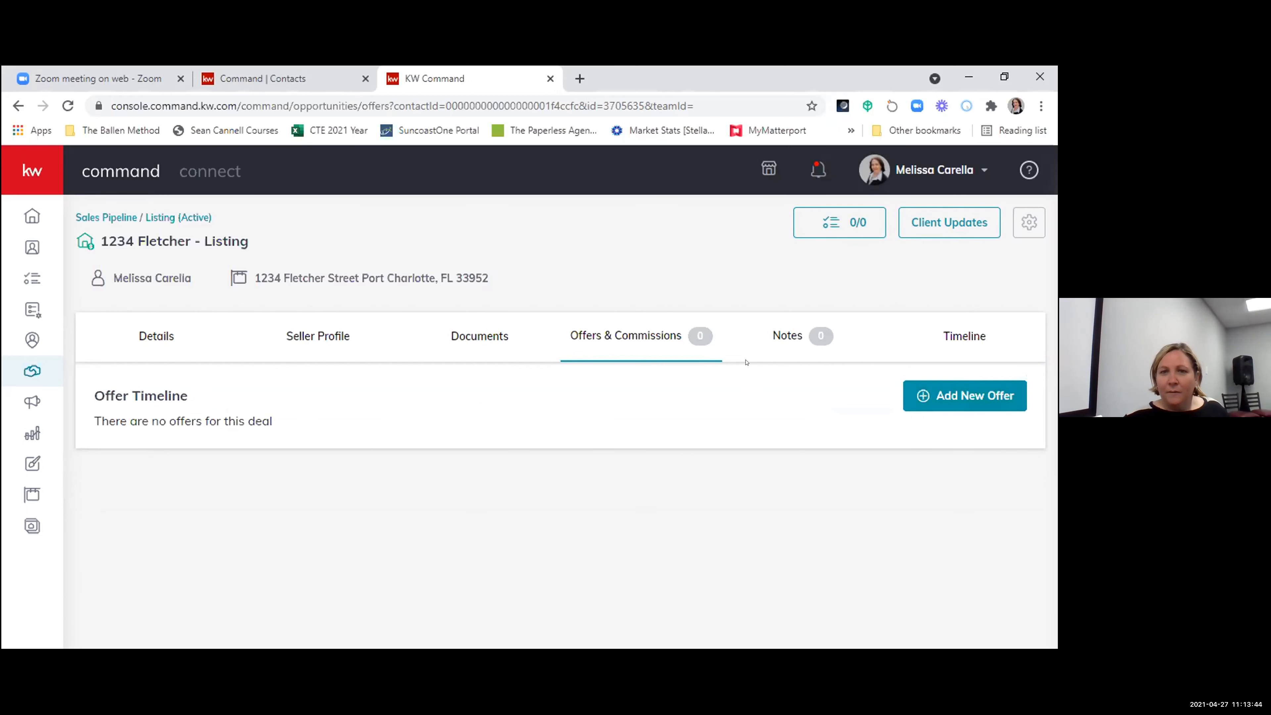
click(969, 387)
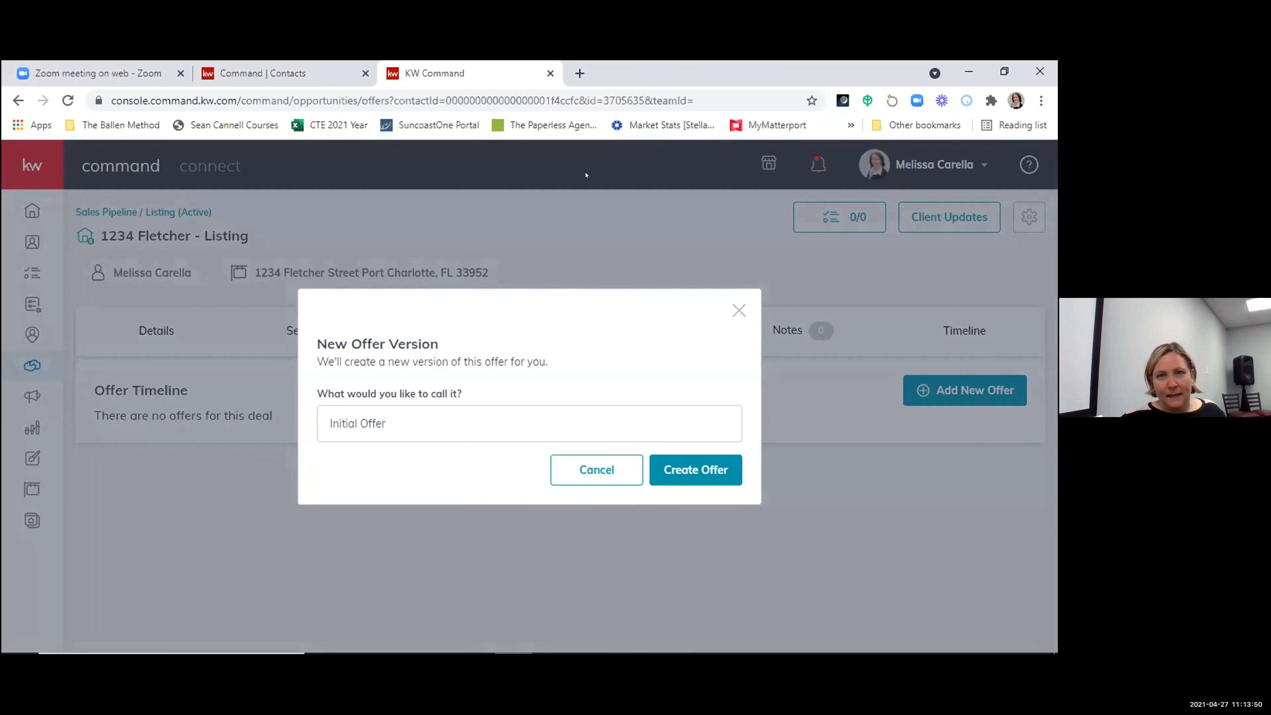
click(415, 439)
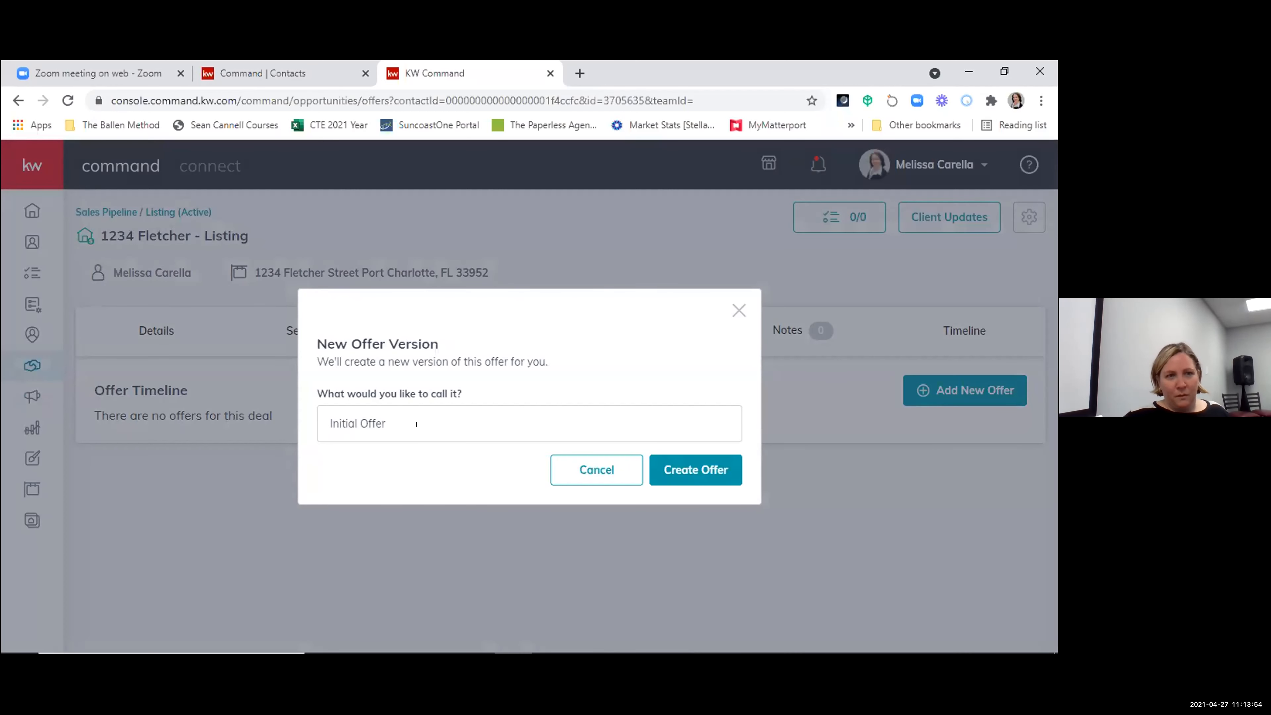
click(388, 421)
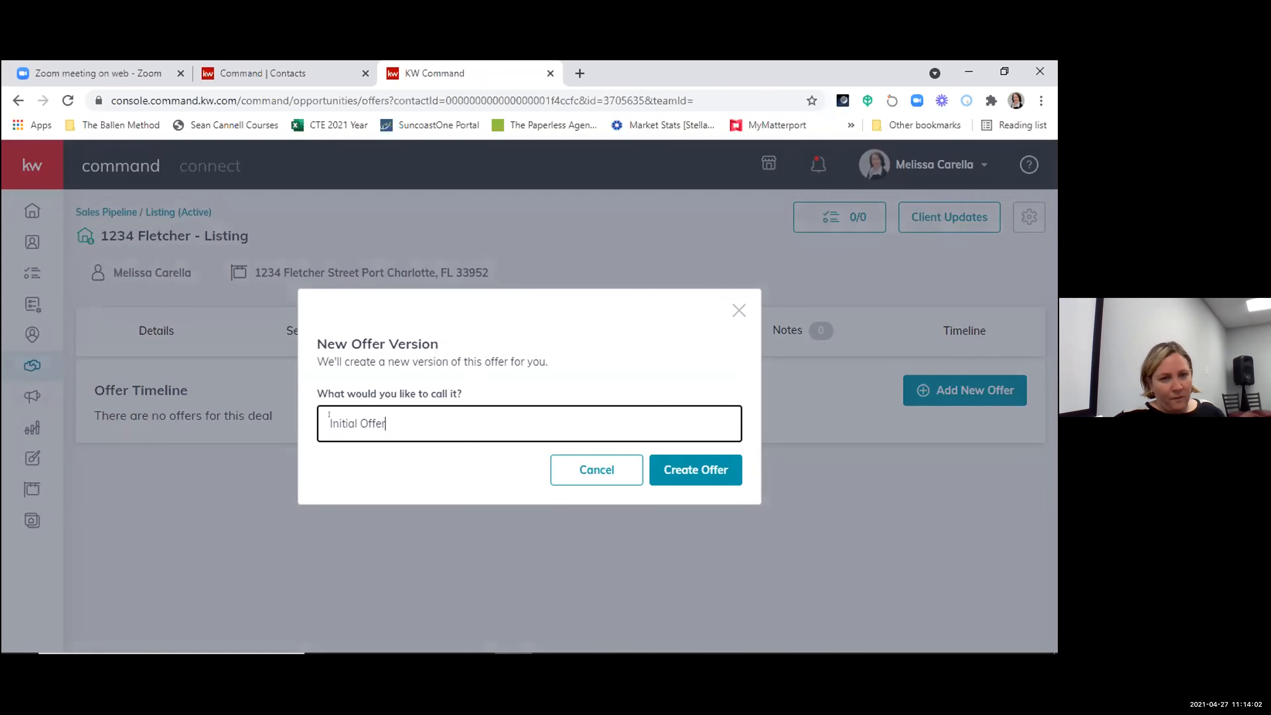
click(673, 465)
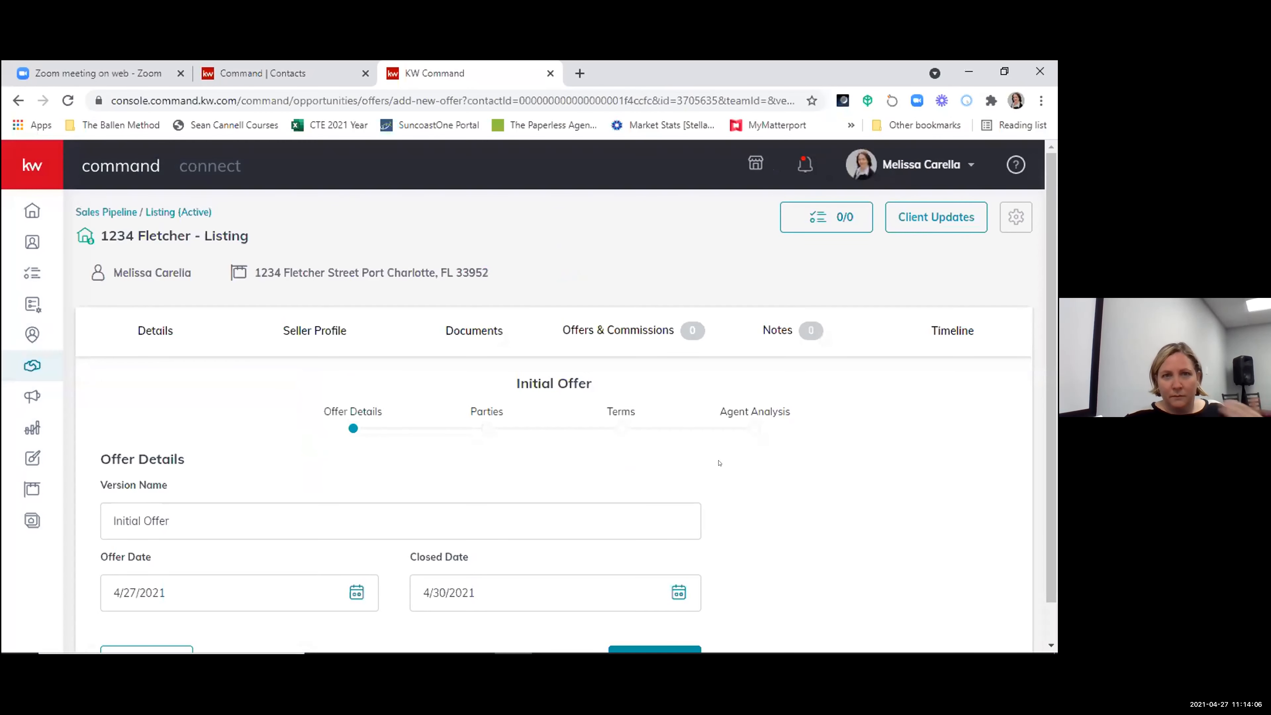
- Set the Initial Offer's closed date to 5/19/2021
scroll(719, 463, down, 1)
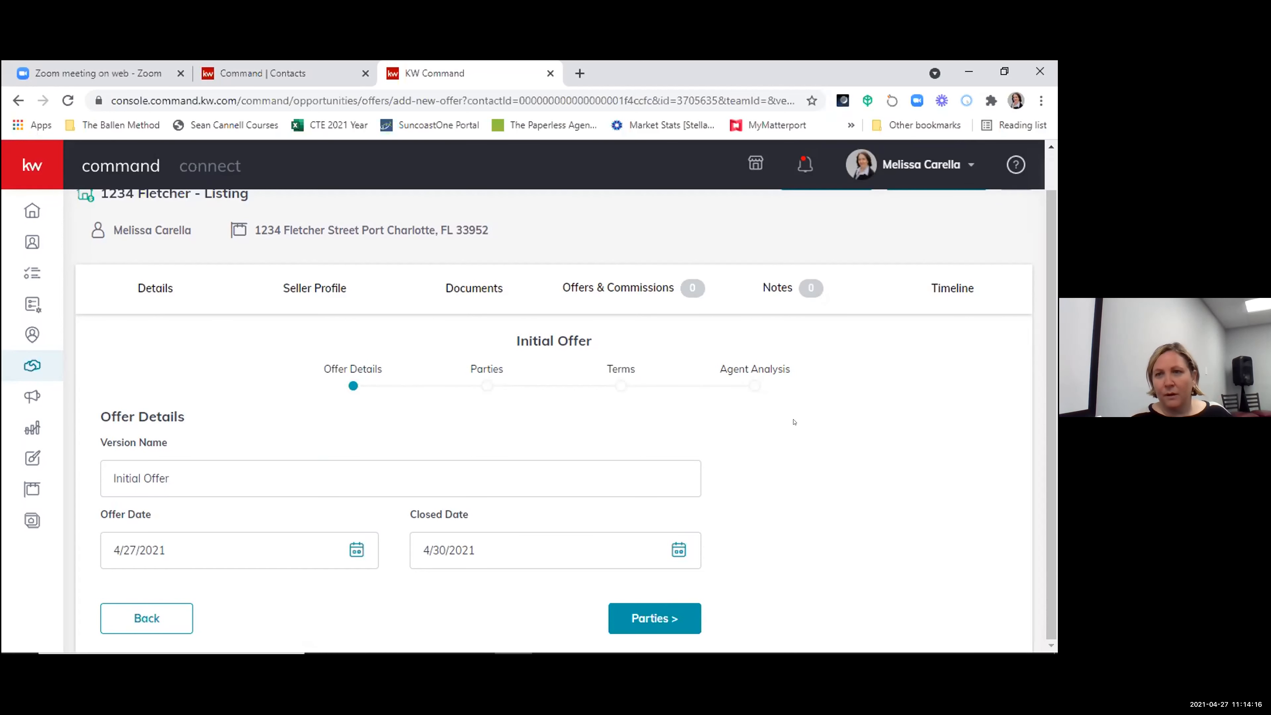
scroll(819, 450, up, 1)
scroll(820, 471, down, 1)
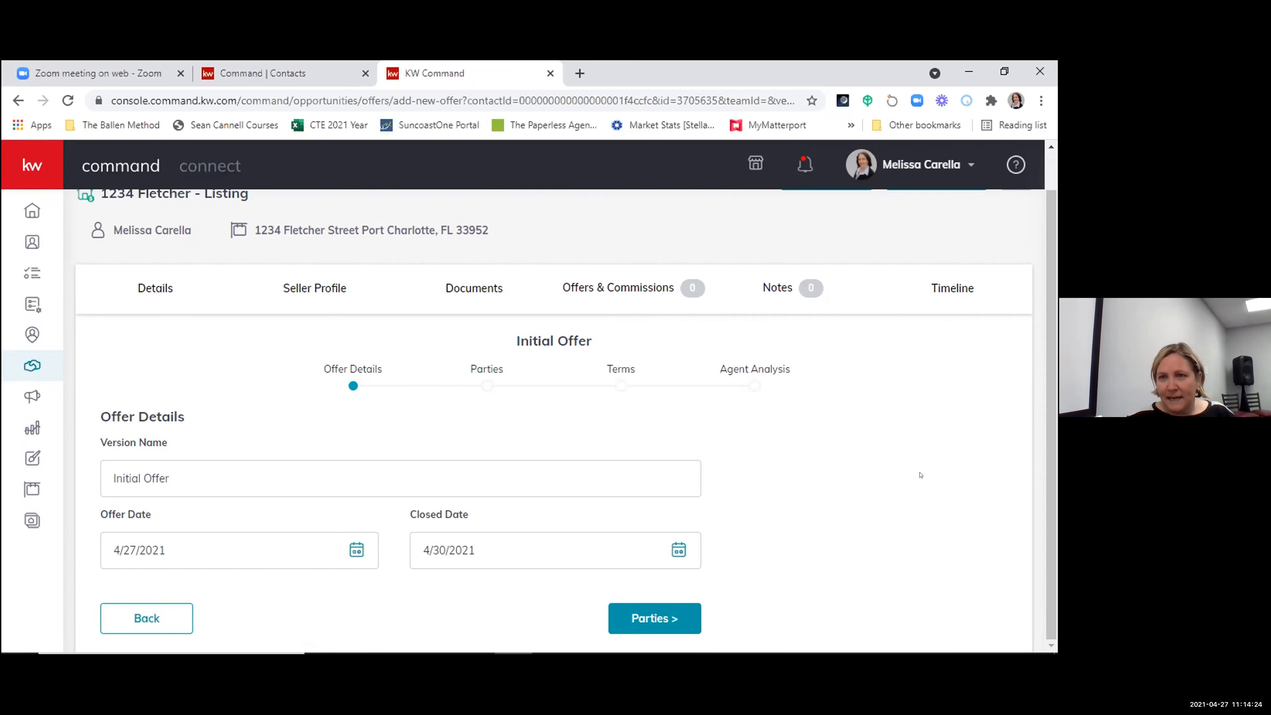
scroll(908, 473, up, 1)
scroll(942, 497, down, 1)
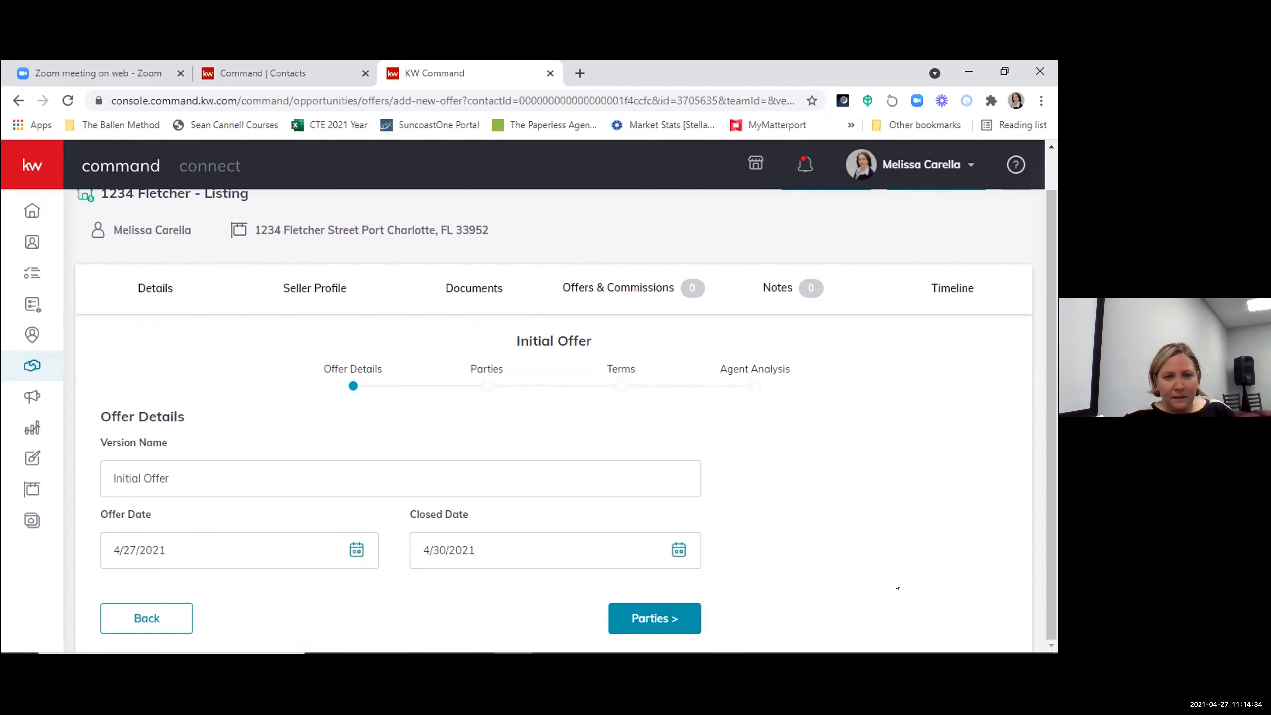
click(681, 548)
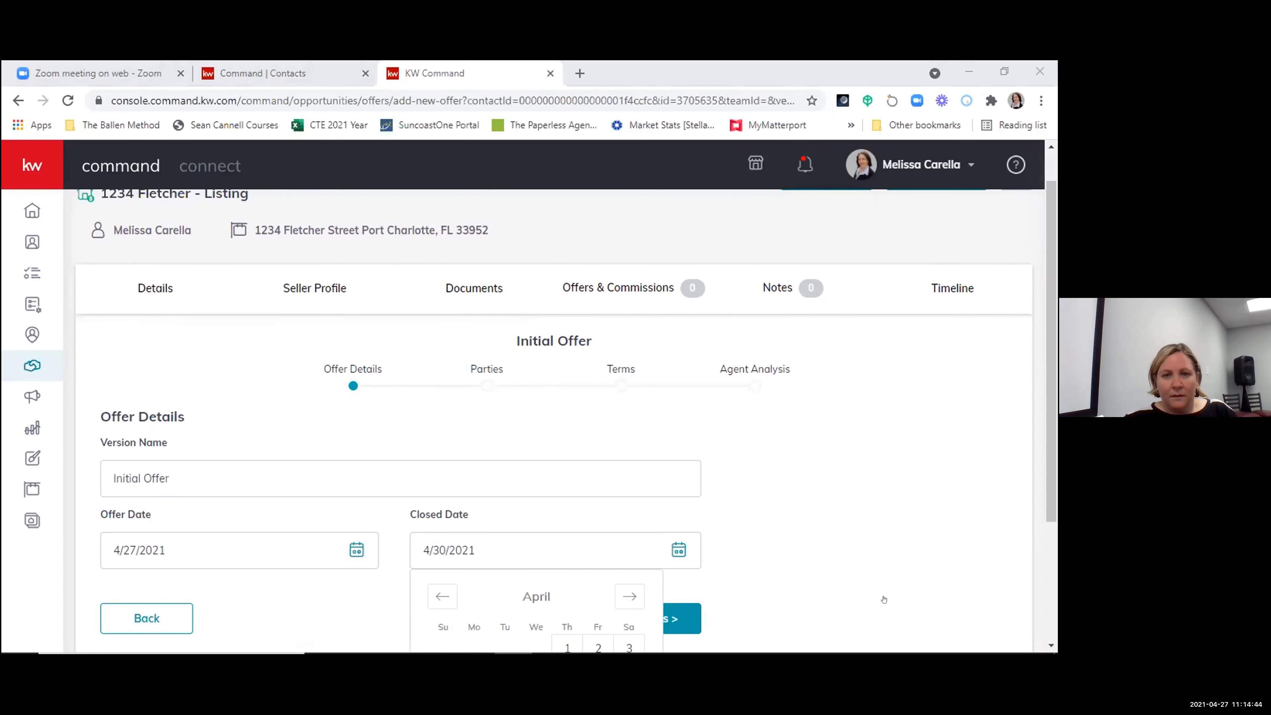
scroll(884, 600, down, 3)
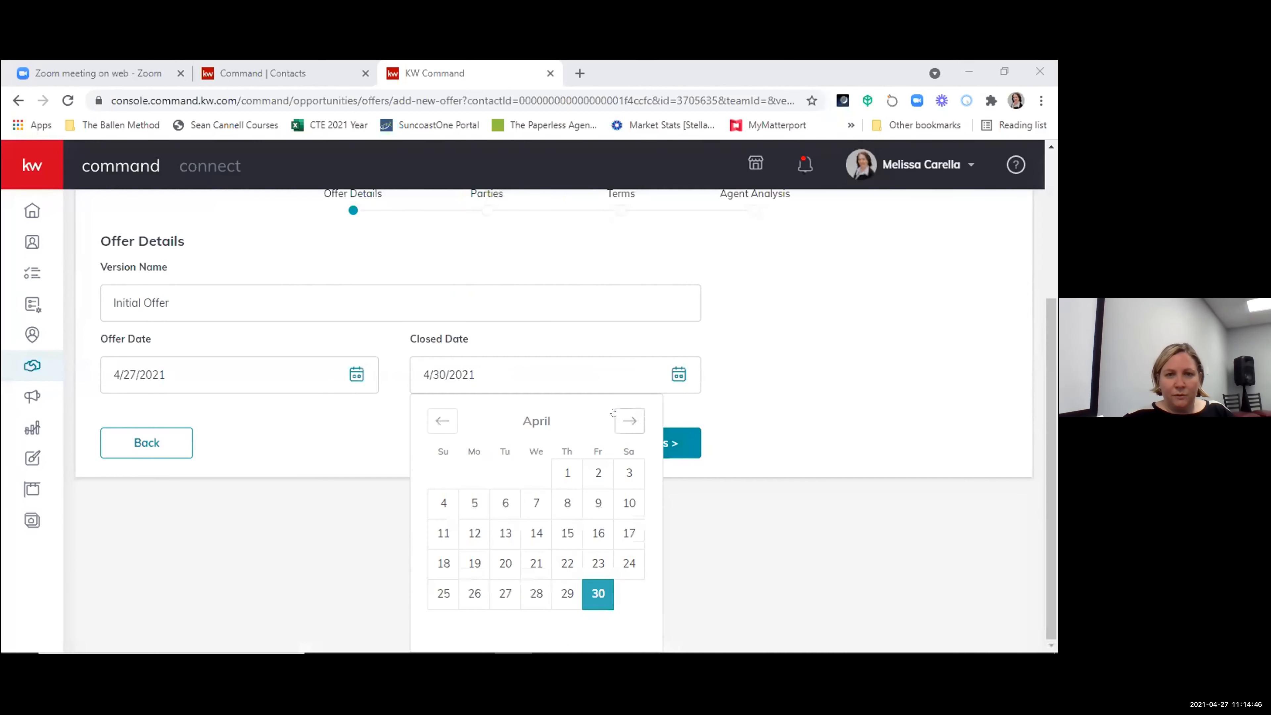
click(627, 420)
click(537, 563)
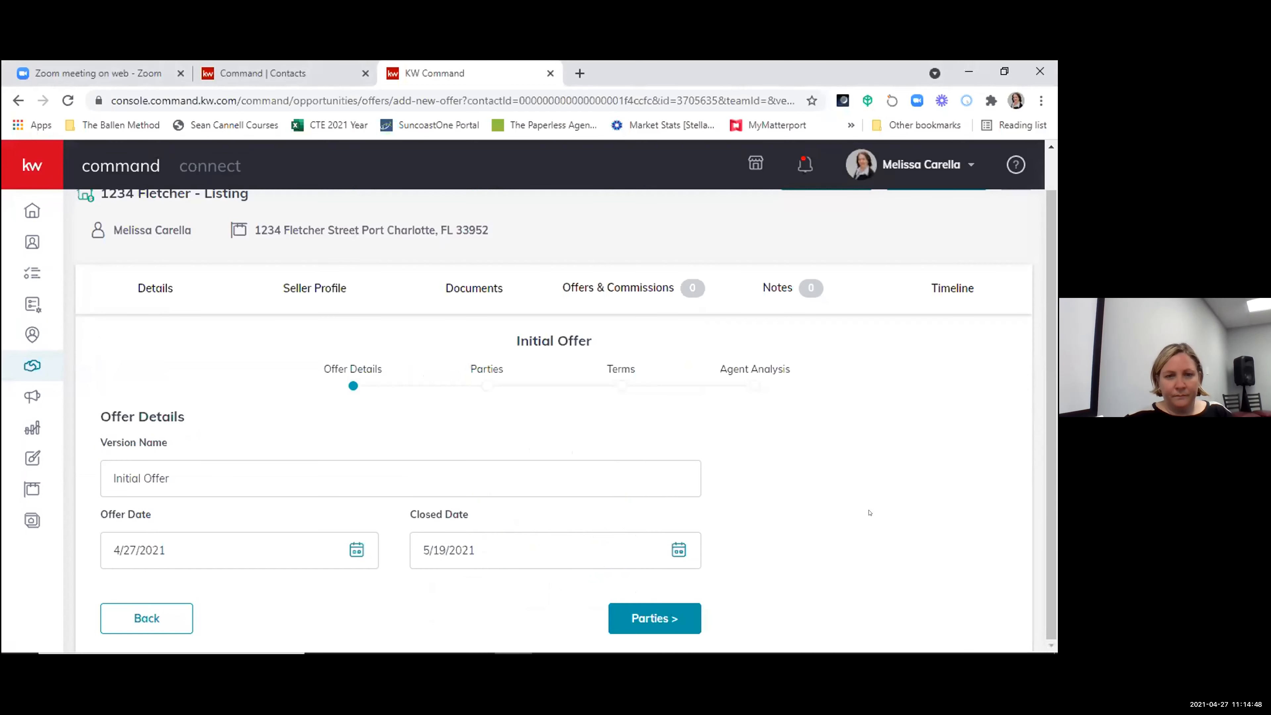
- Continue to the offer's parties stage and enter the buyer's full name
click(647, 612)
scroll(553, 498, down, 5)
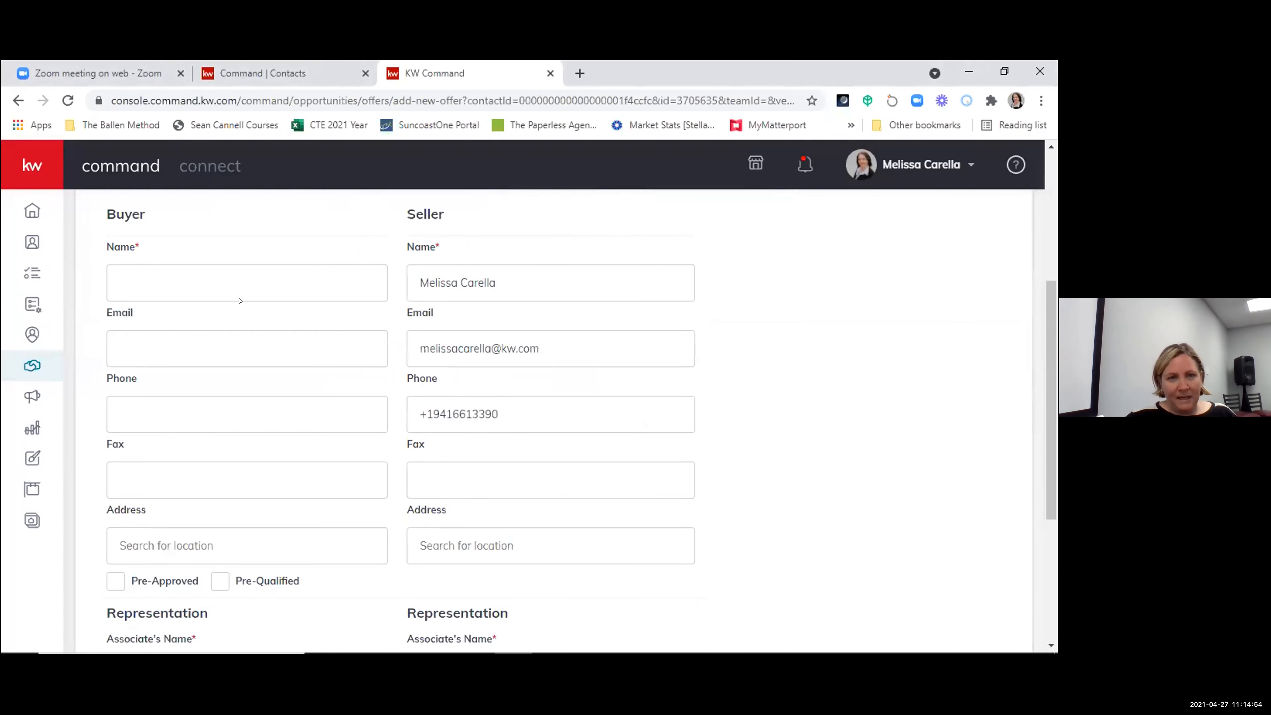
click(119, 265)
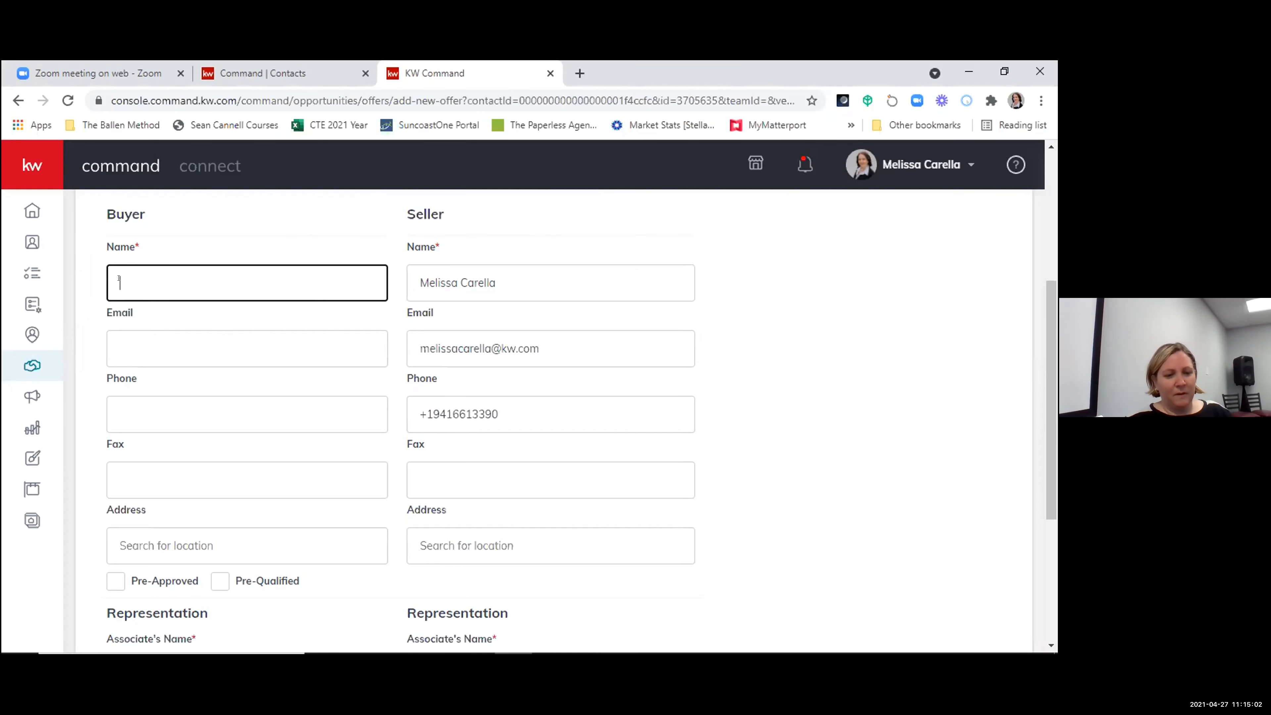
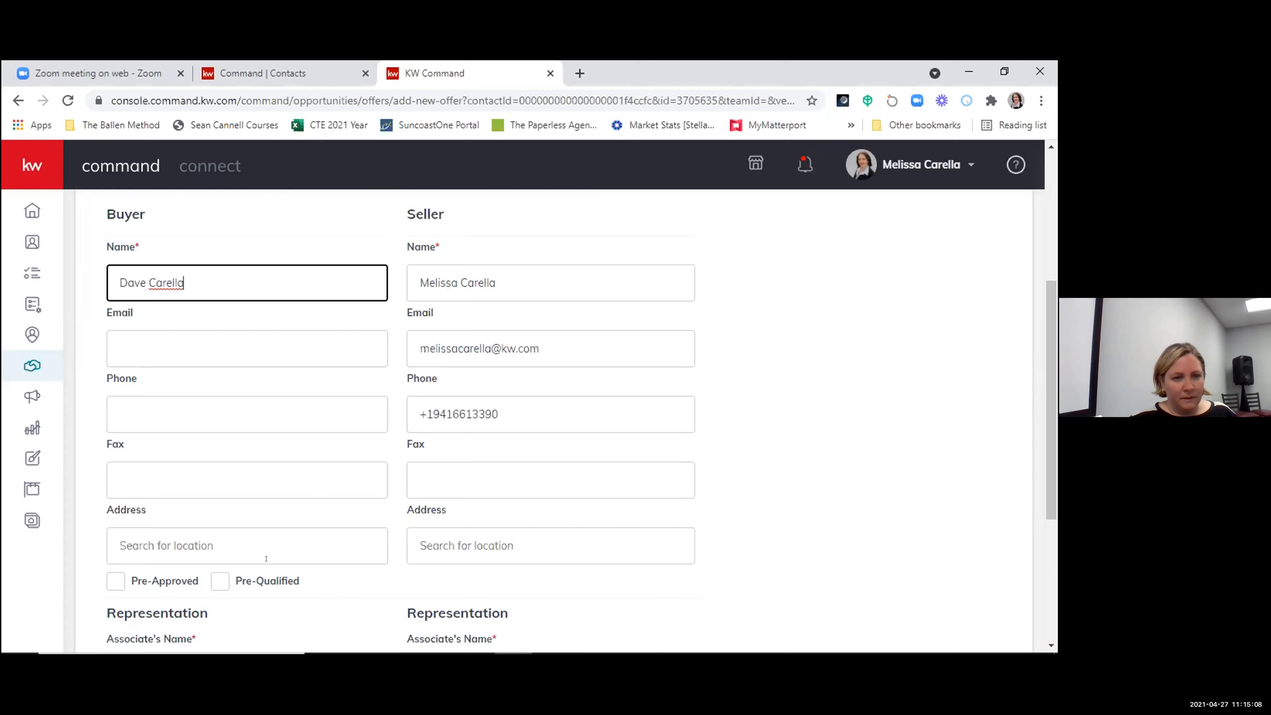
- Enter the associate's full name under the buyer's representation
scroll(265, 559, down, 5)
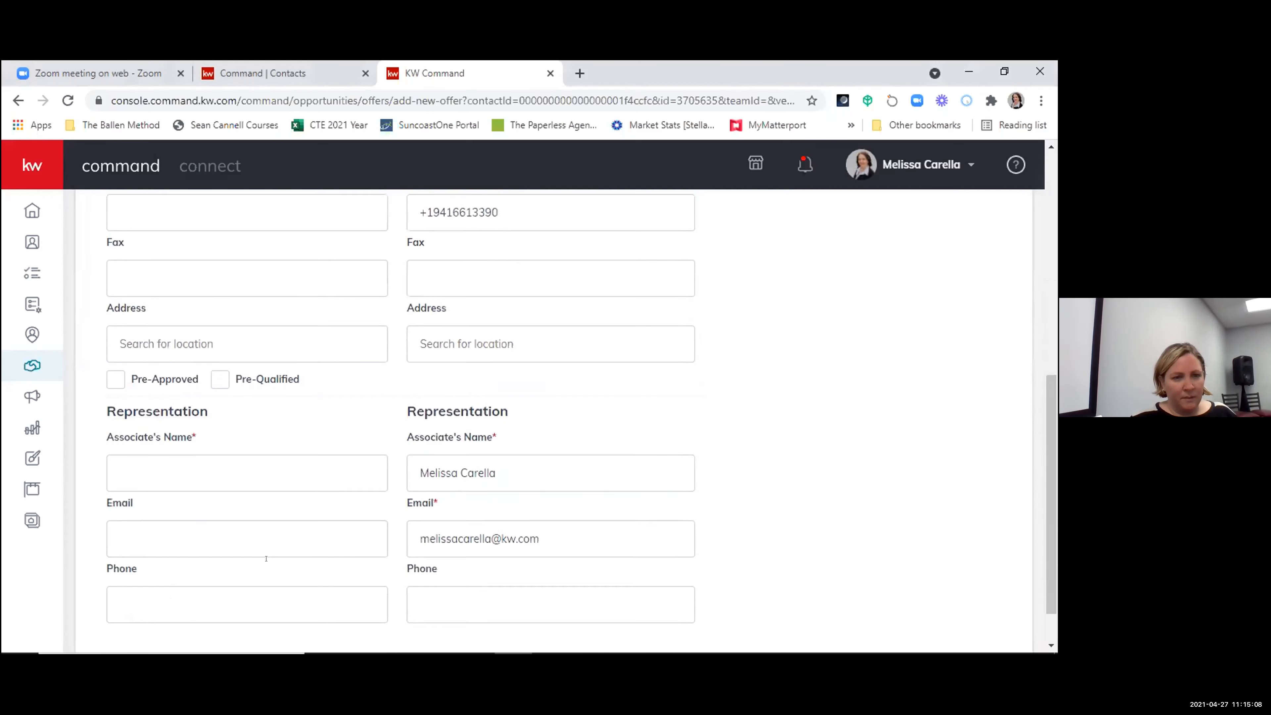
click(207, 416)
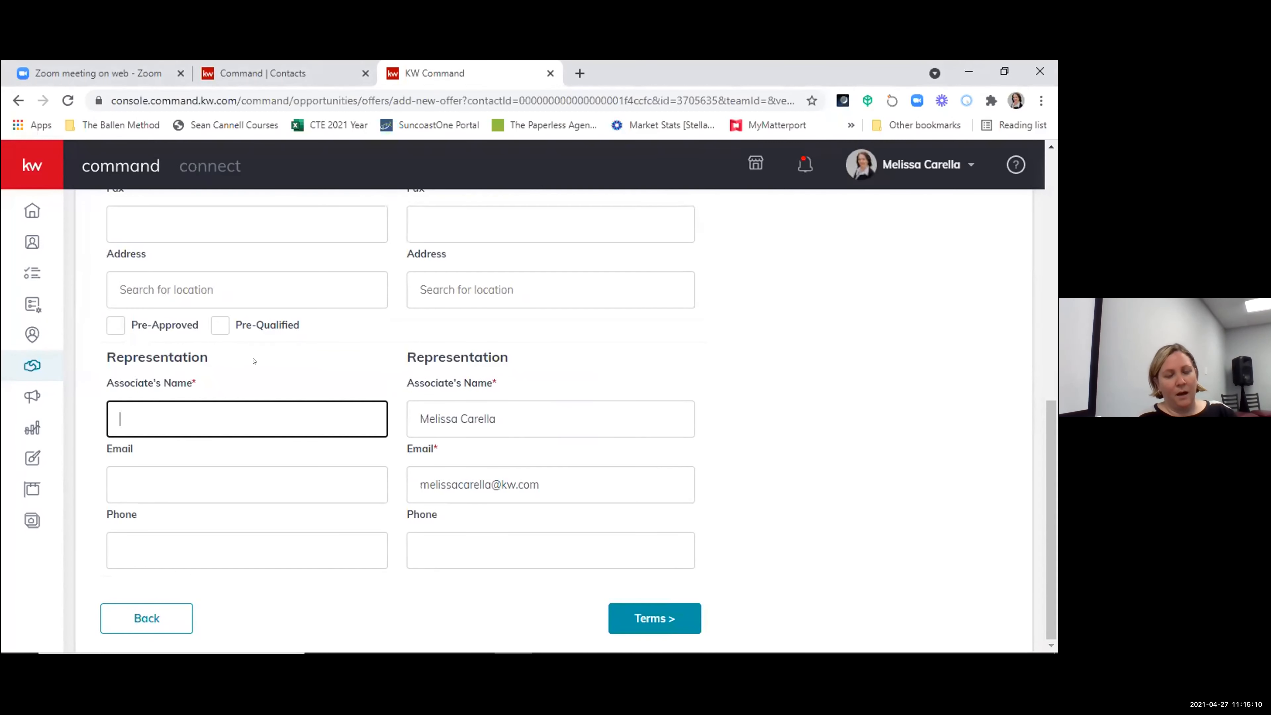
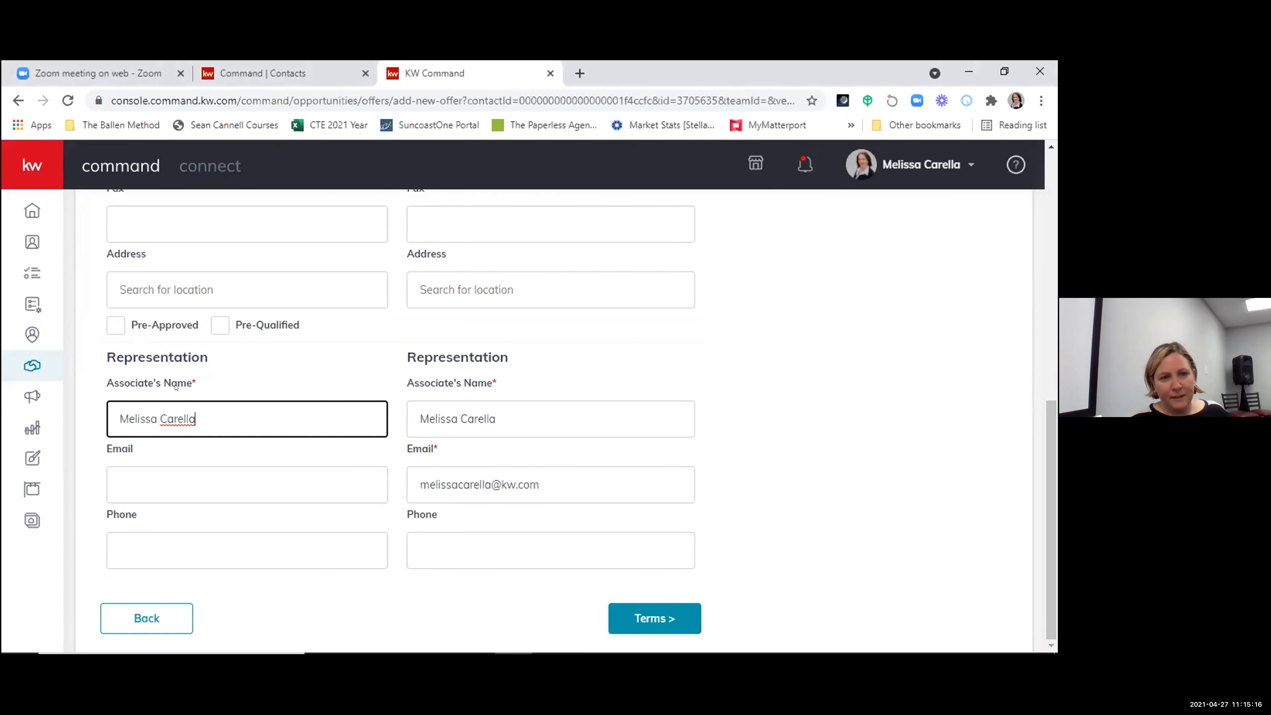
scroll(251, 399, up, 5)
scroll(217, 425, down, 3)
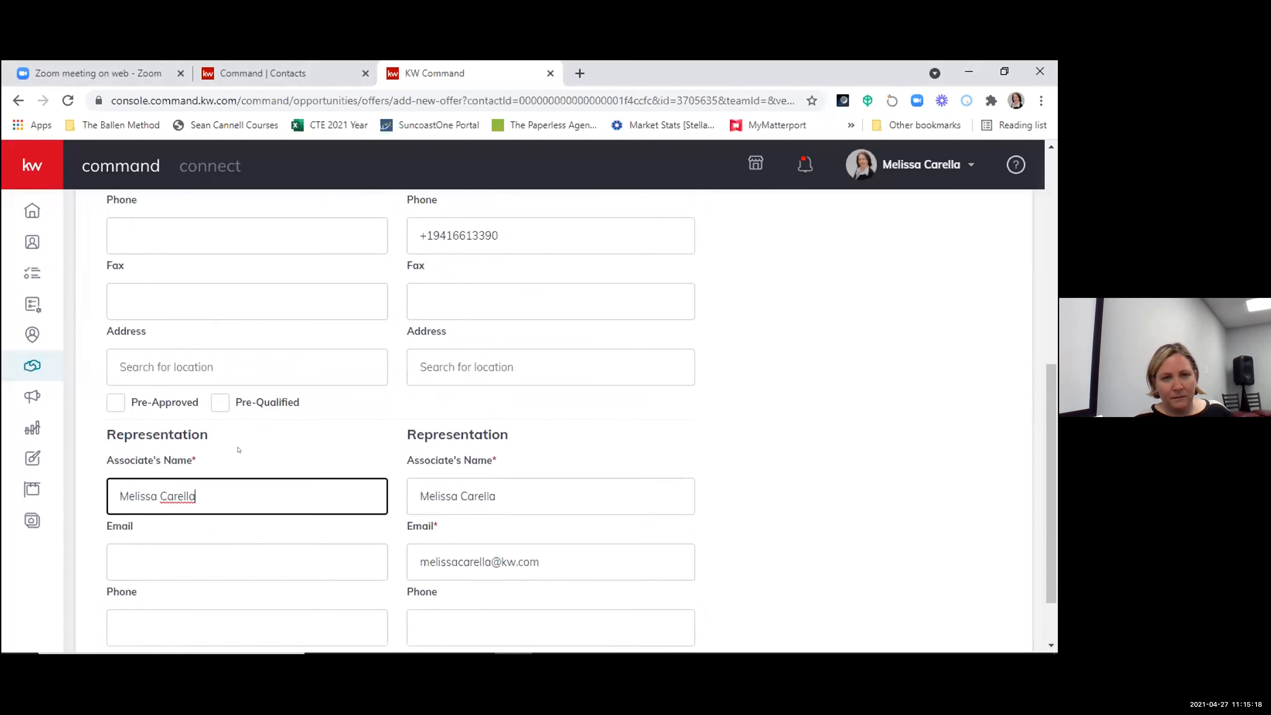
scroll(851, 518, down, 2)
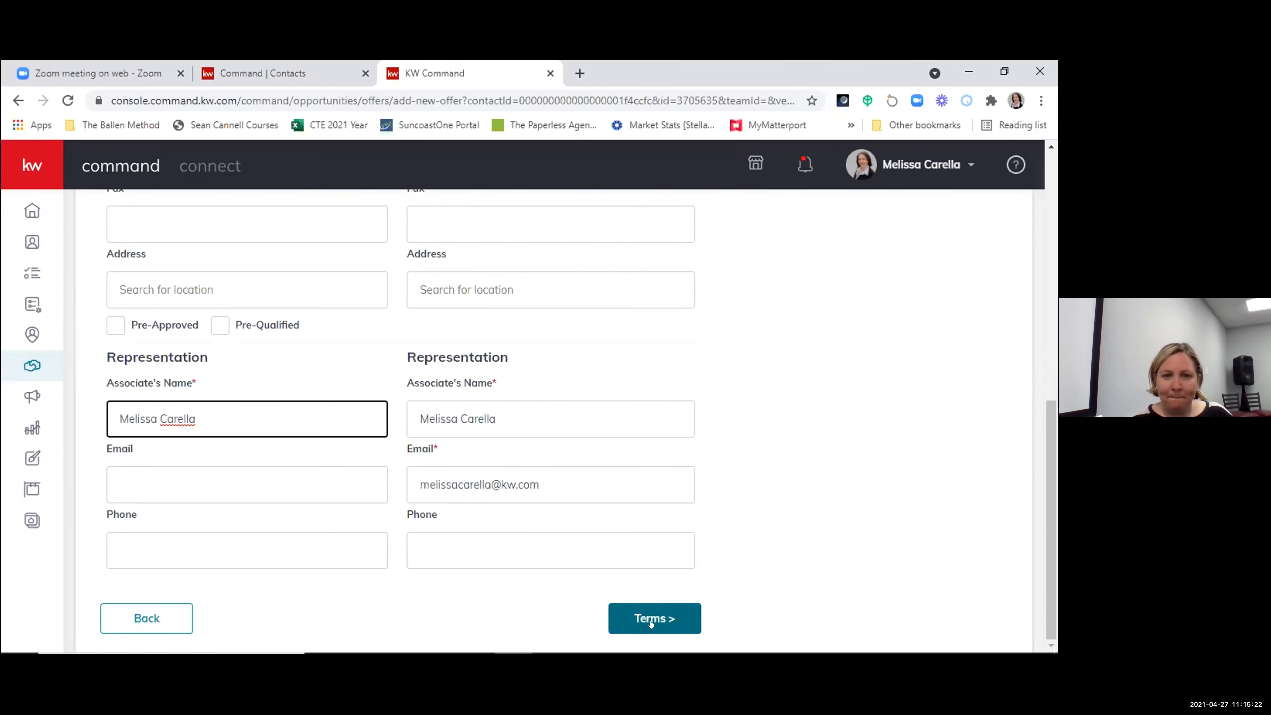
- Continue to the offer's terms and set the cash amount to $50,000
click(651, 621)
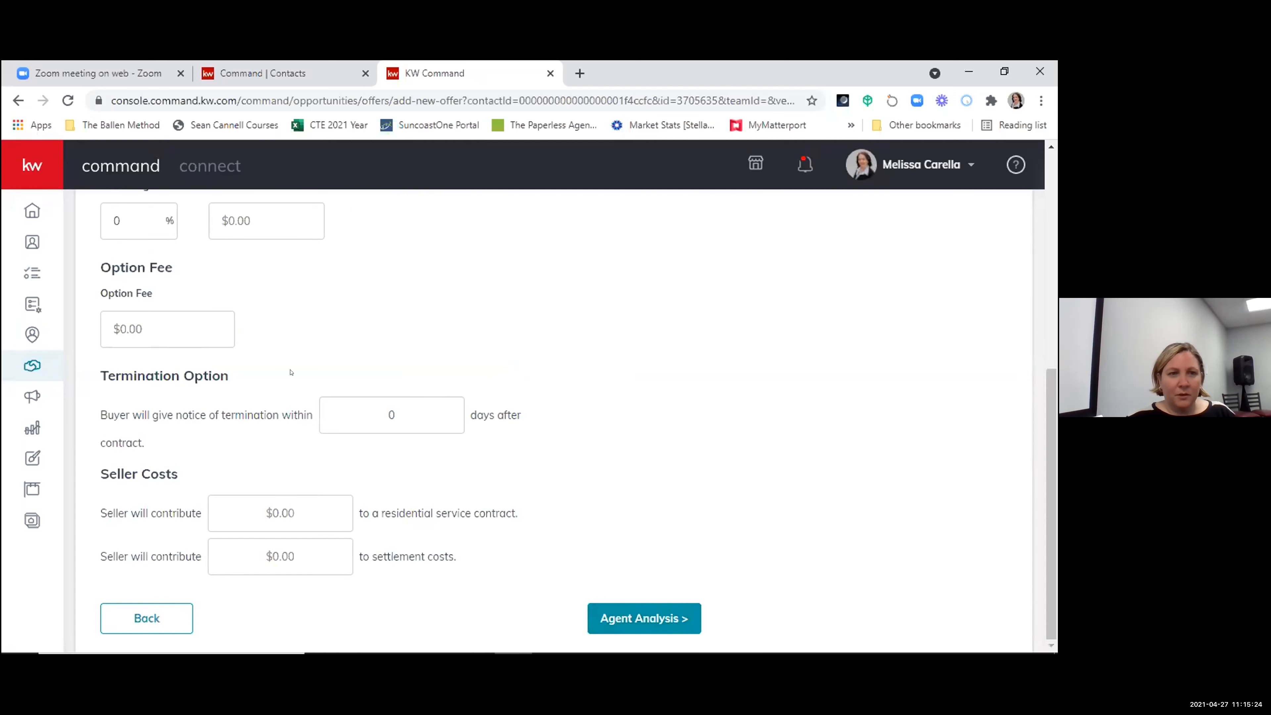
scroll(330, 391, up, 6)
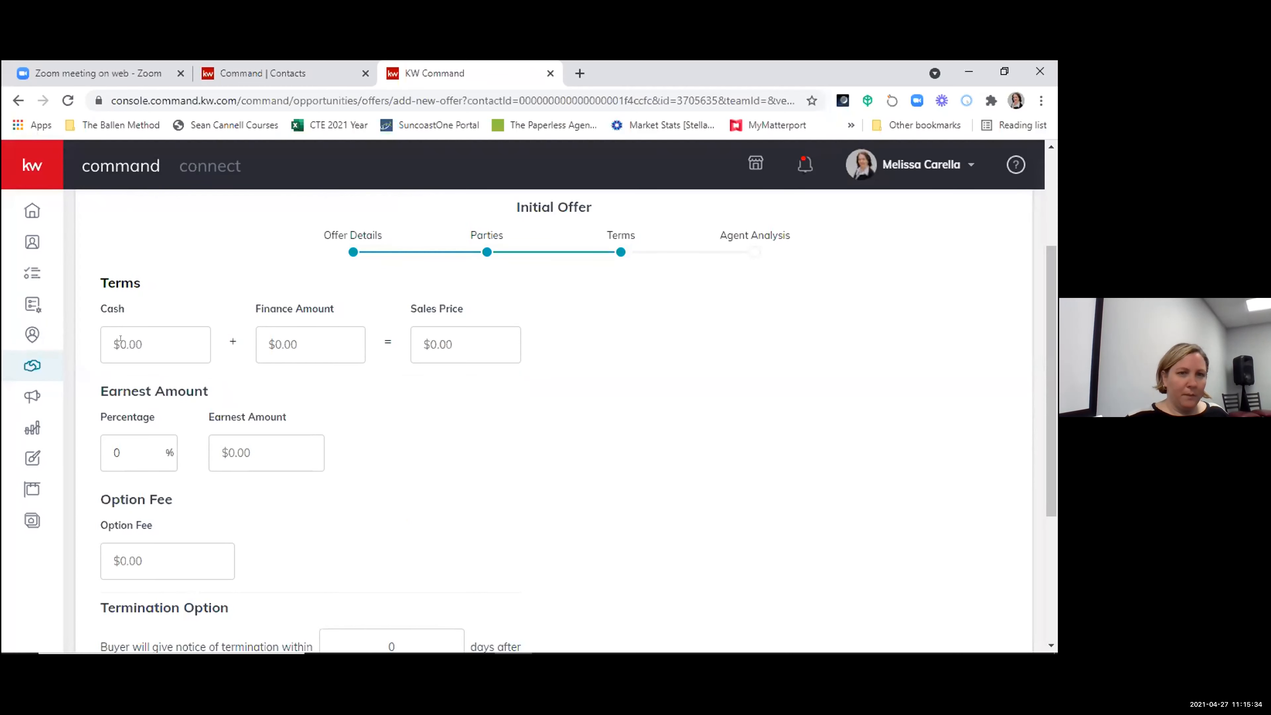
click(107, 347)
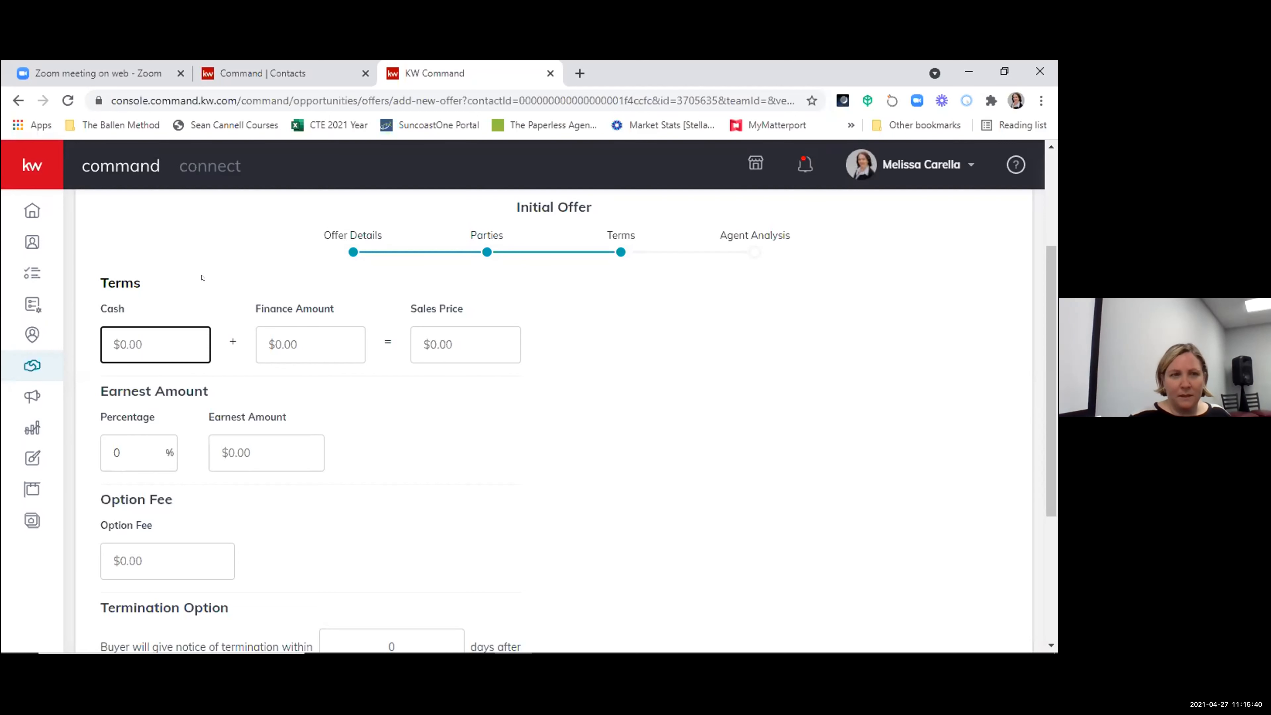
text(750000)
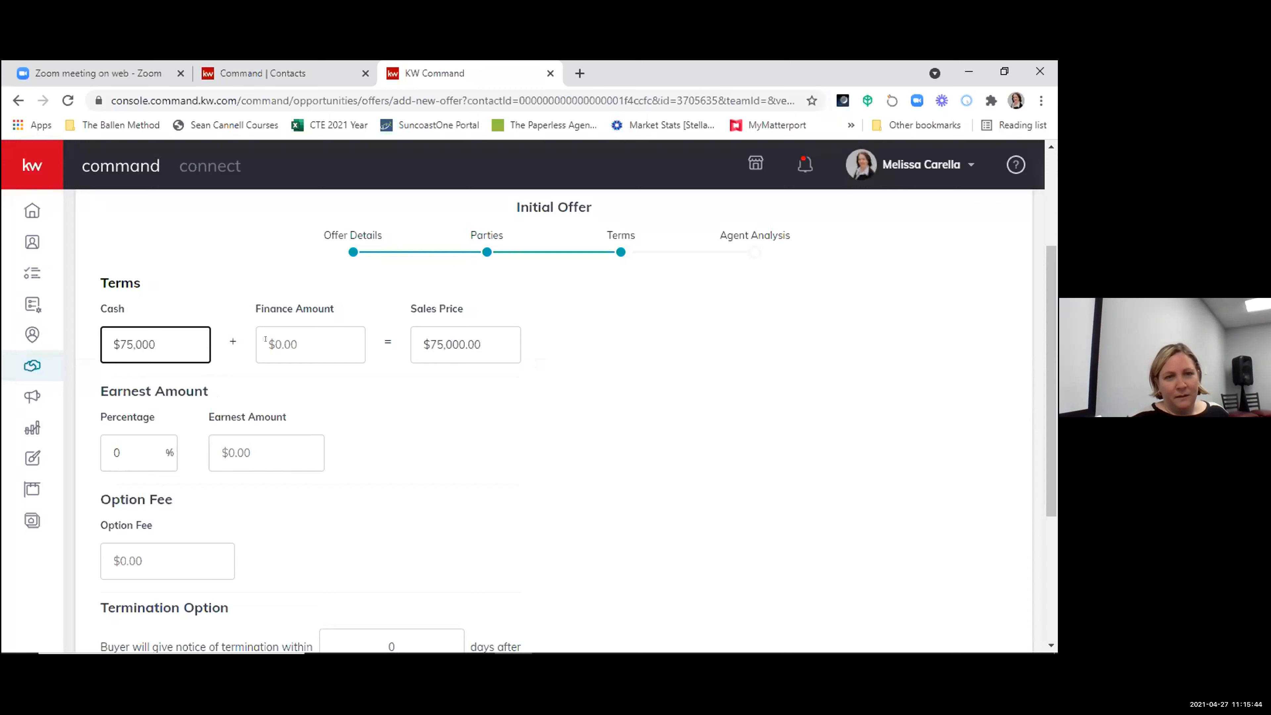
click(131, 344)
key(BackSpace)
key(BackSpace)
text(50,00)
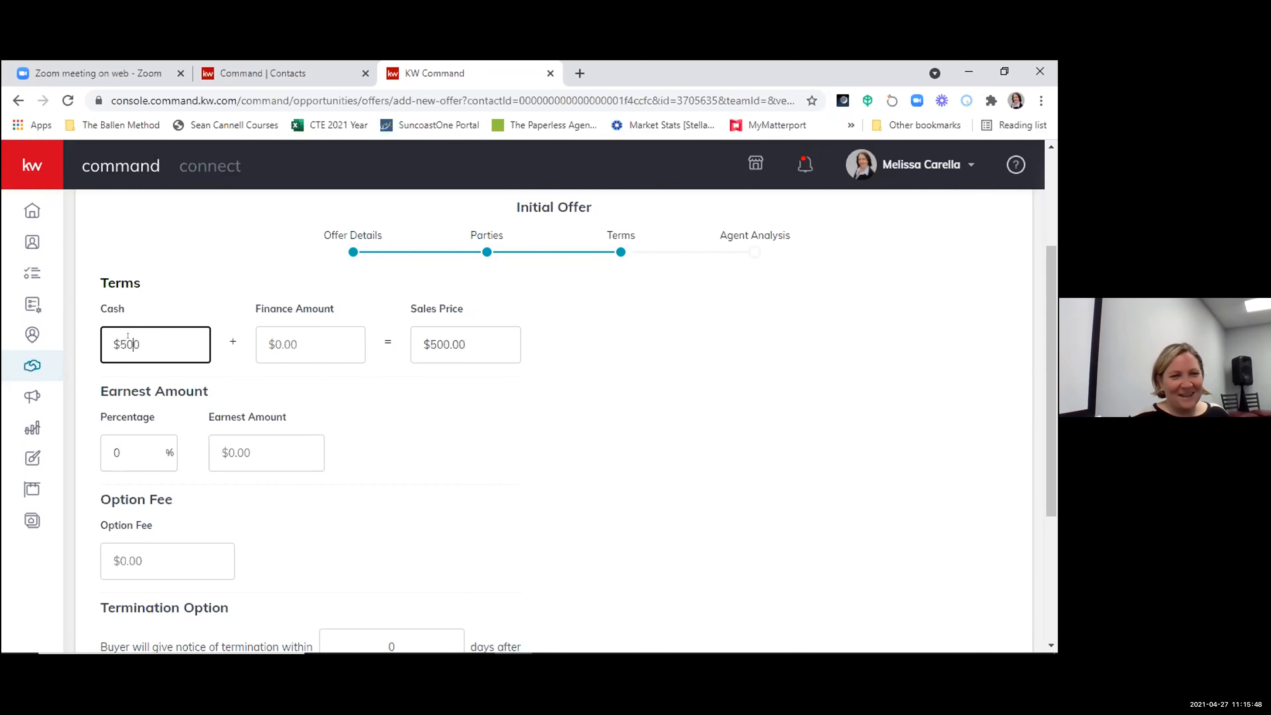
- Set the offer's finance amount to $200,000
key(Tab)
text(15,000)
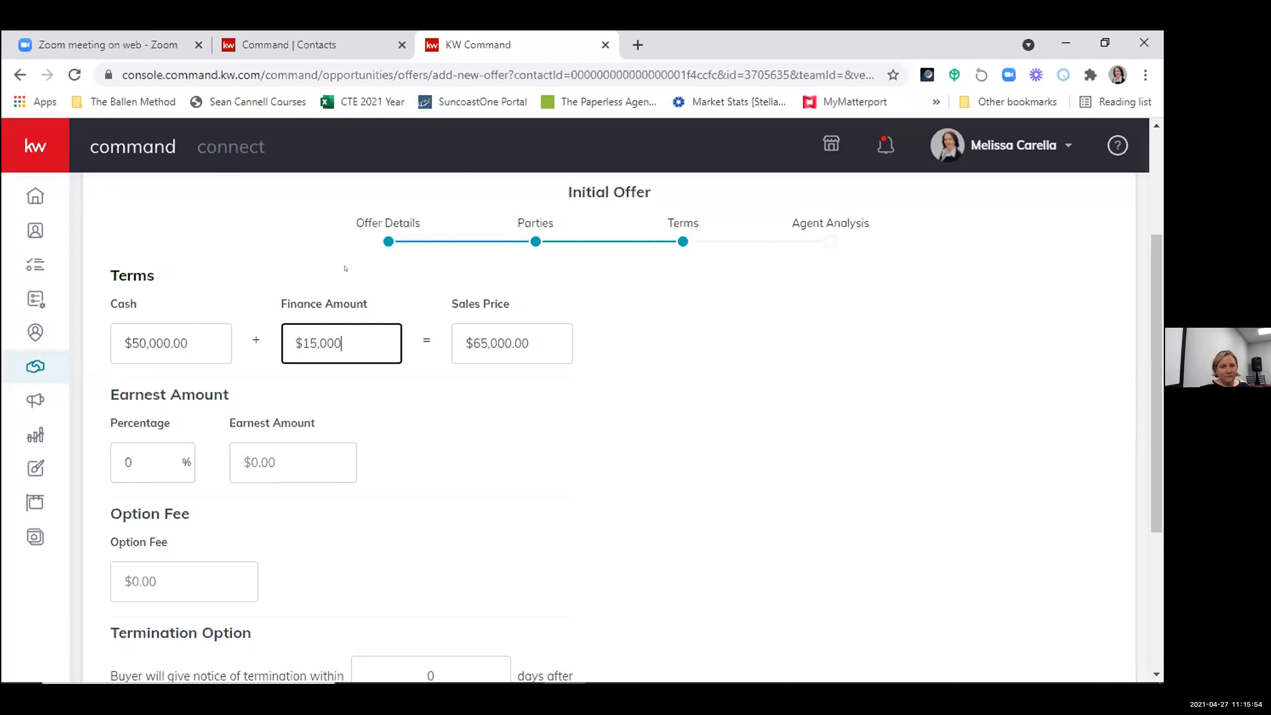
key(BackSpace)
key(BackSpace)
key(BackSpace)
key(BackSpace)
key(BackSpace)
text(200000)
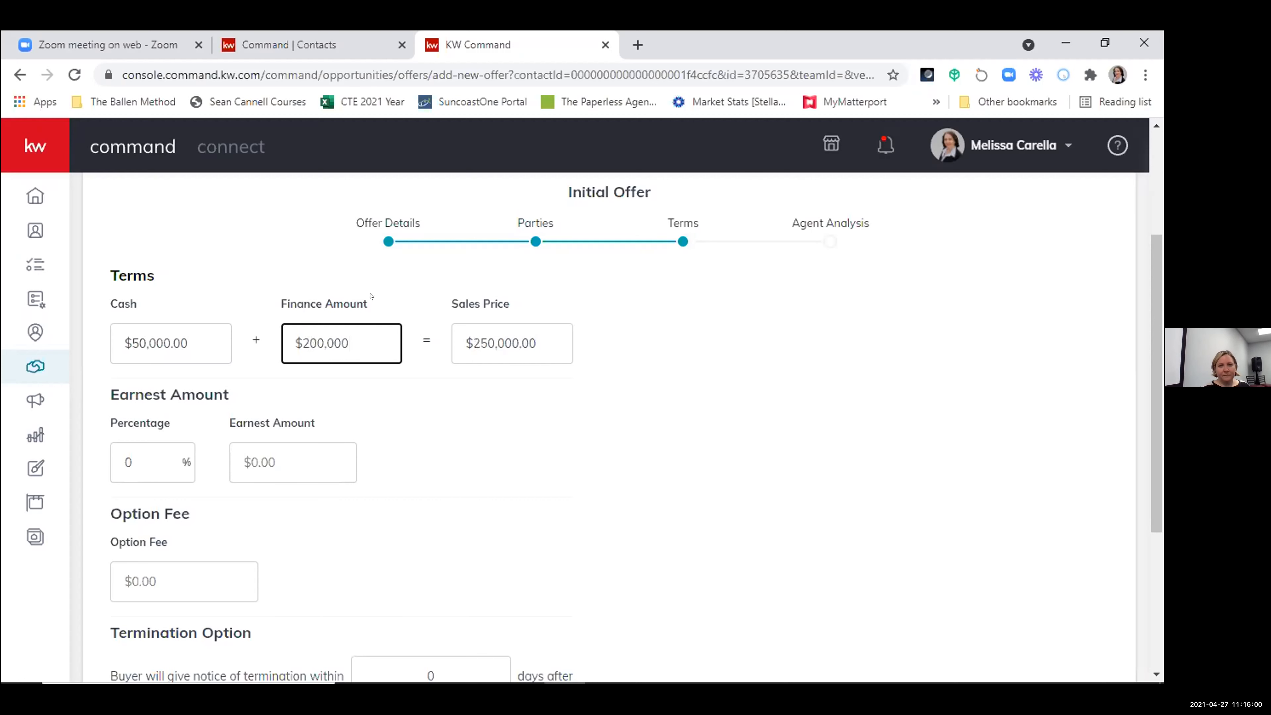
click(505, 454)
- Set the offer's earnest amount to $5,000
scroll(374, 335, down, 2)
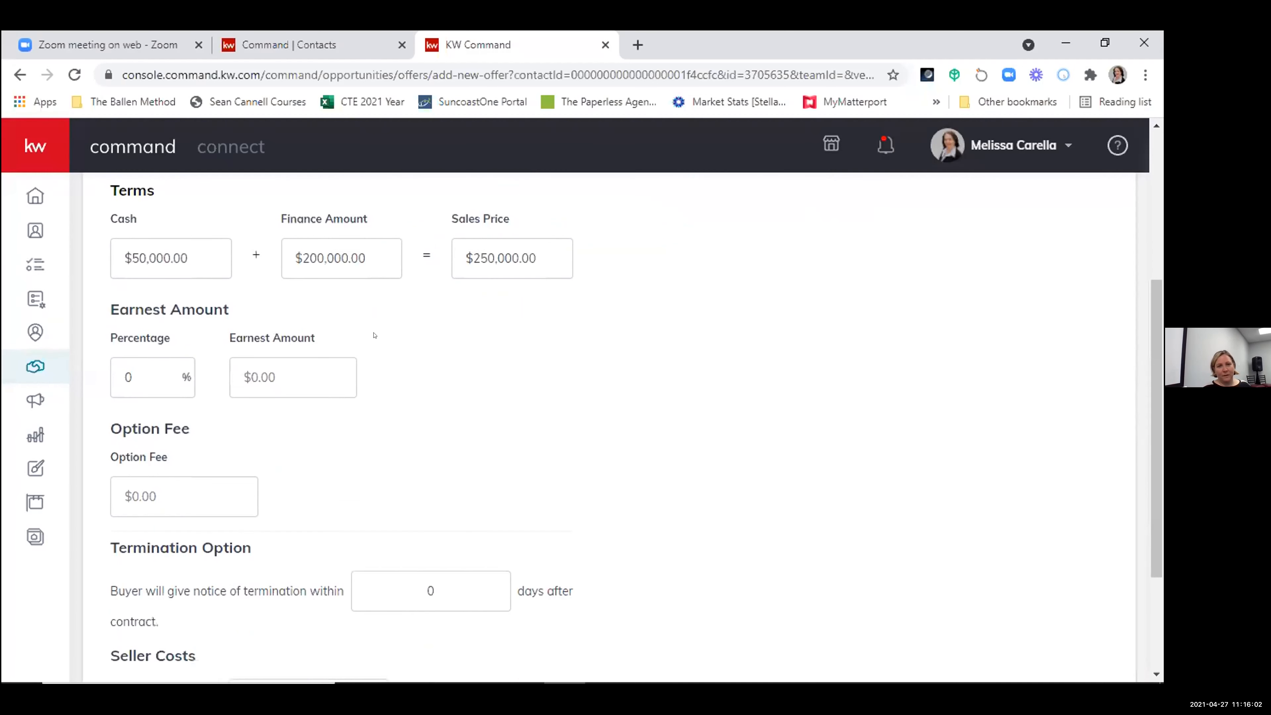
click(300, 377)
text(5000)
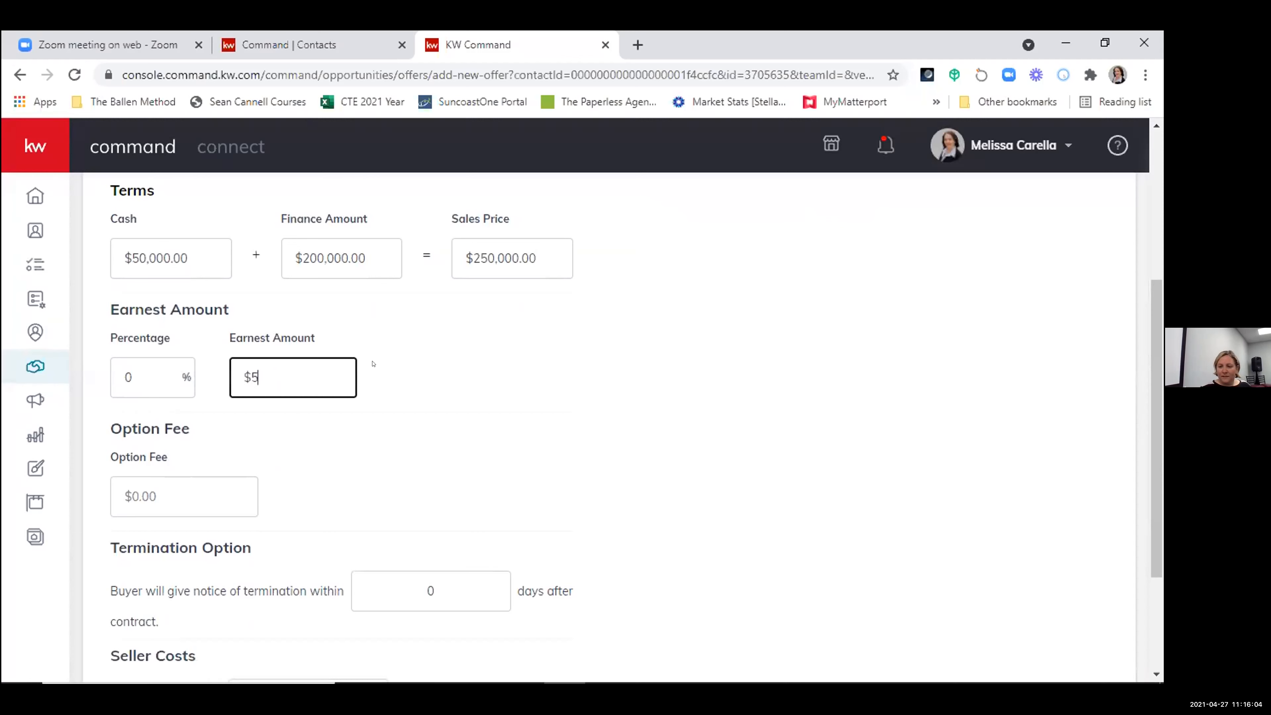
click(466, 432)
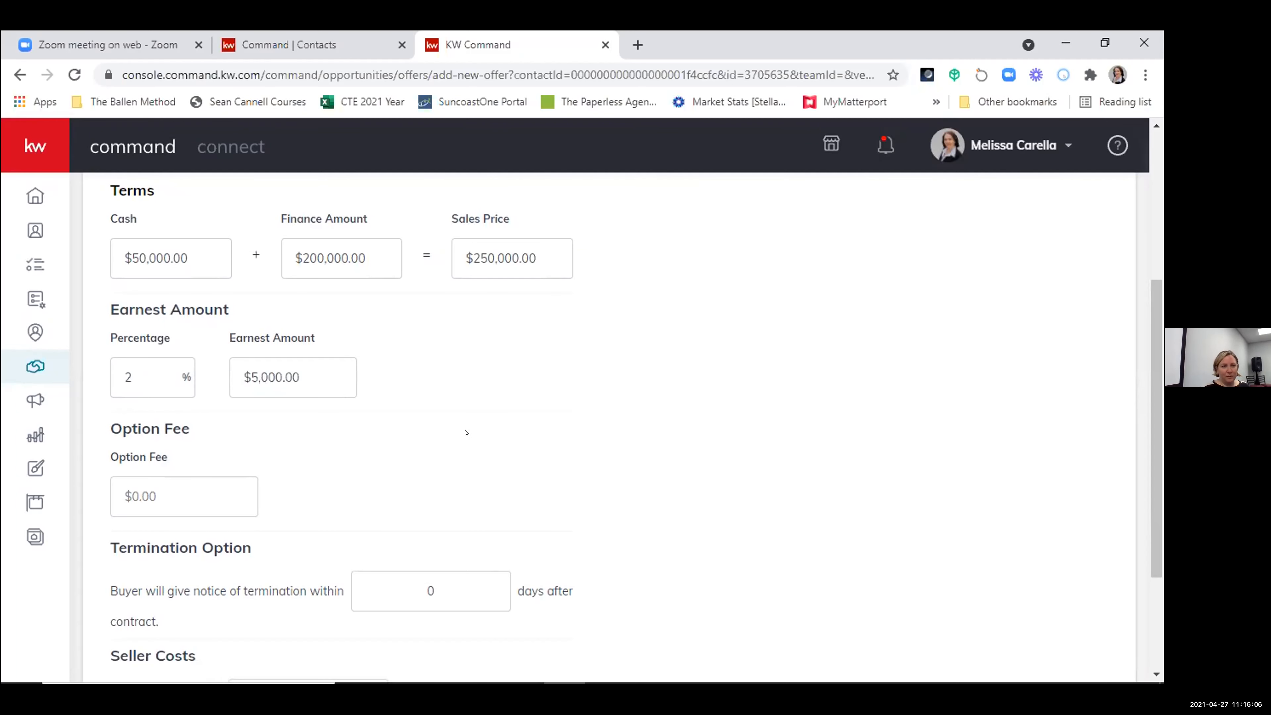
- Continue to the agent analysis stage, leave its fields blank and save the offer
scroll(465, 432, down, 4)
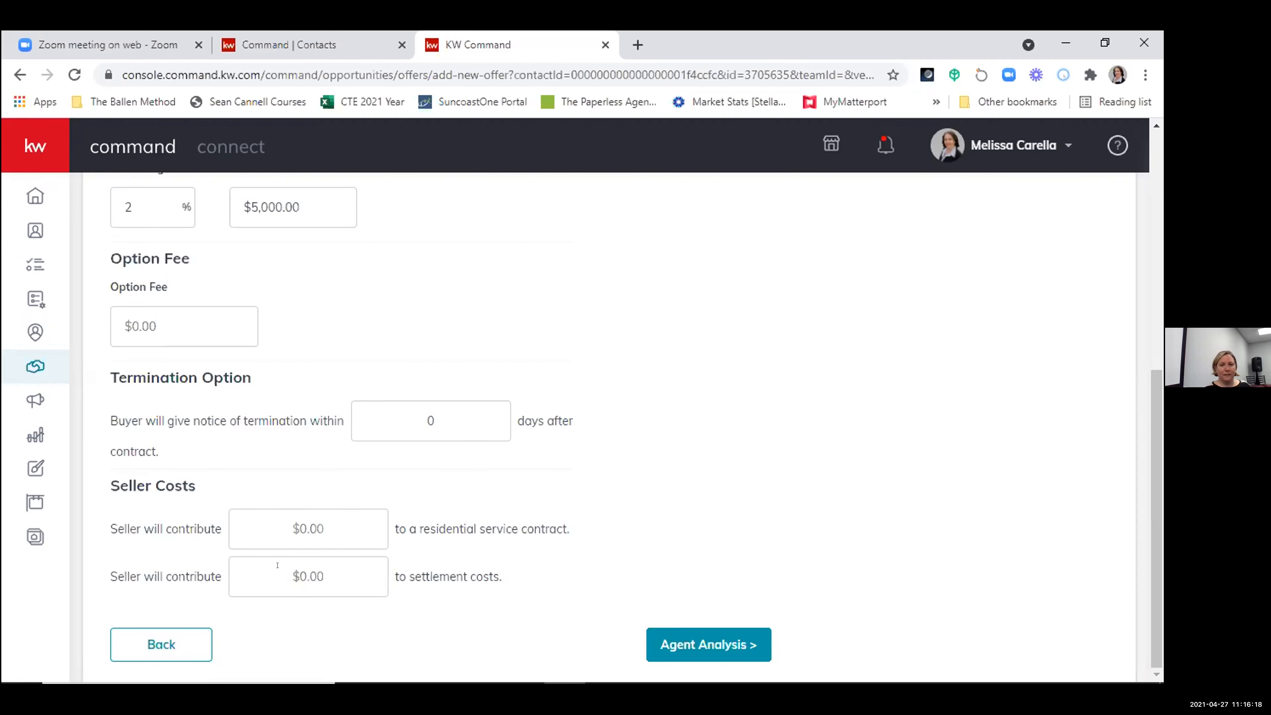
click(699, 635)
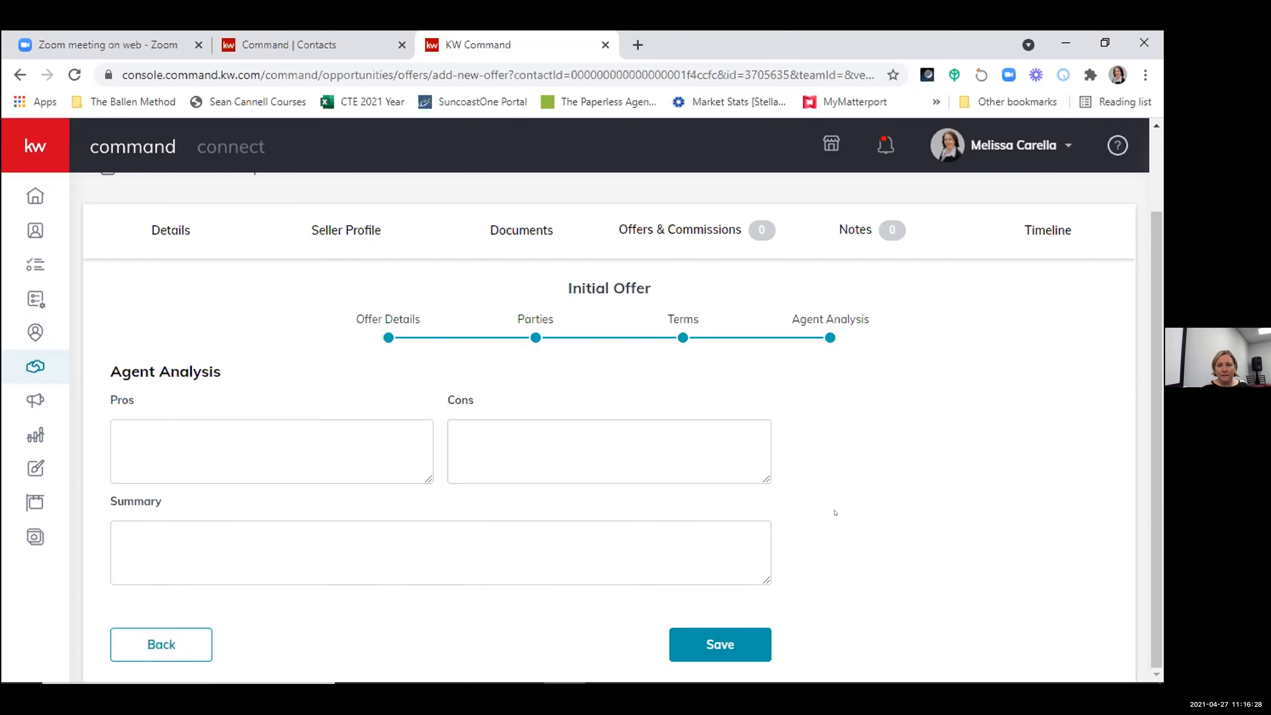
click(712, 645)
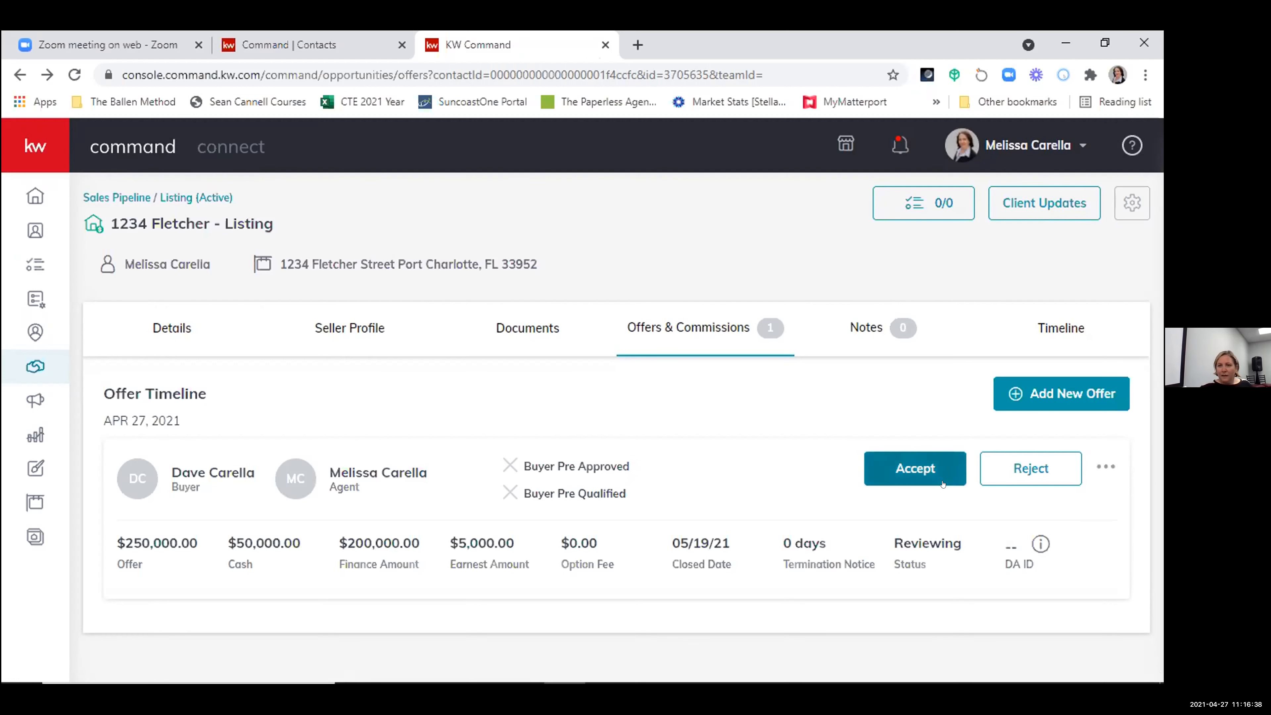
- Open the email form for sending the saved offer and examine its recipient, subject, message and copy option
click(1099, 460)
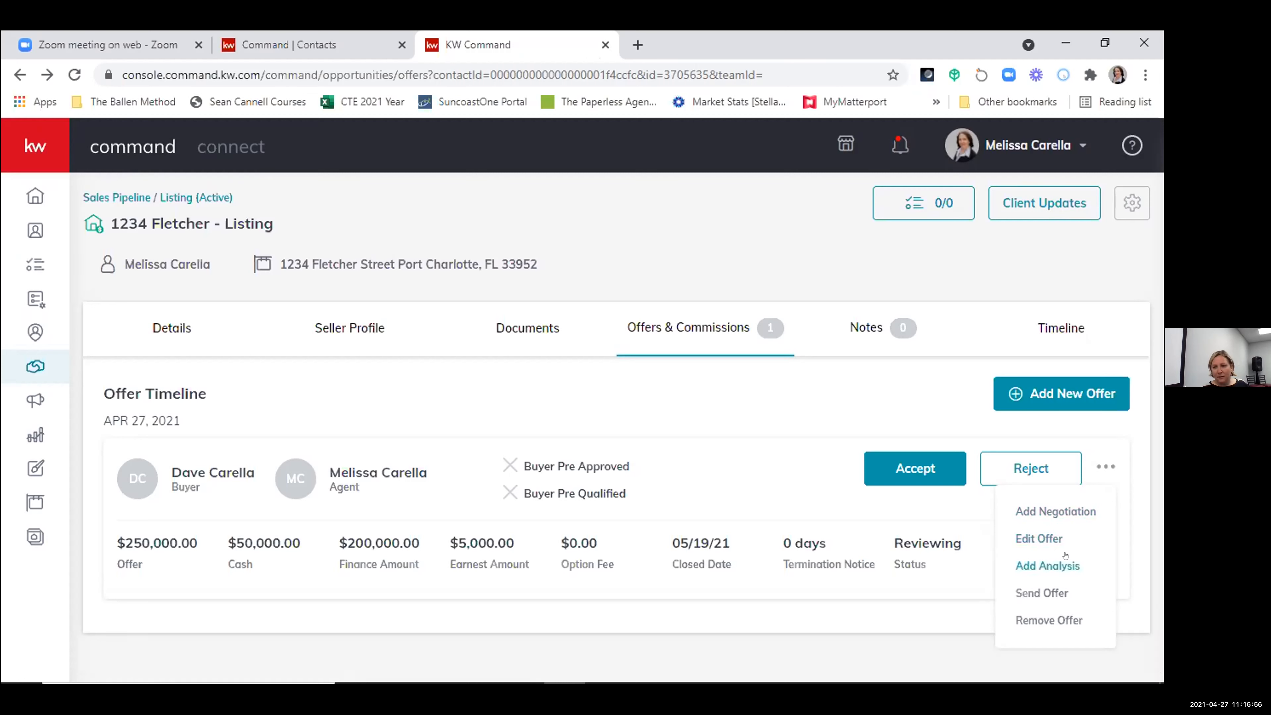
click(1043, 594)
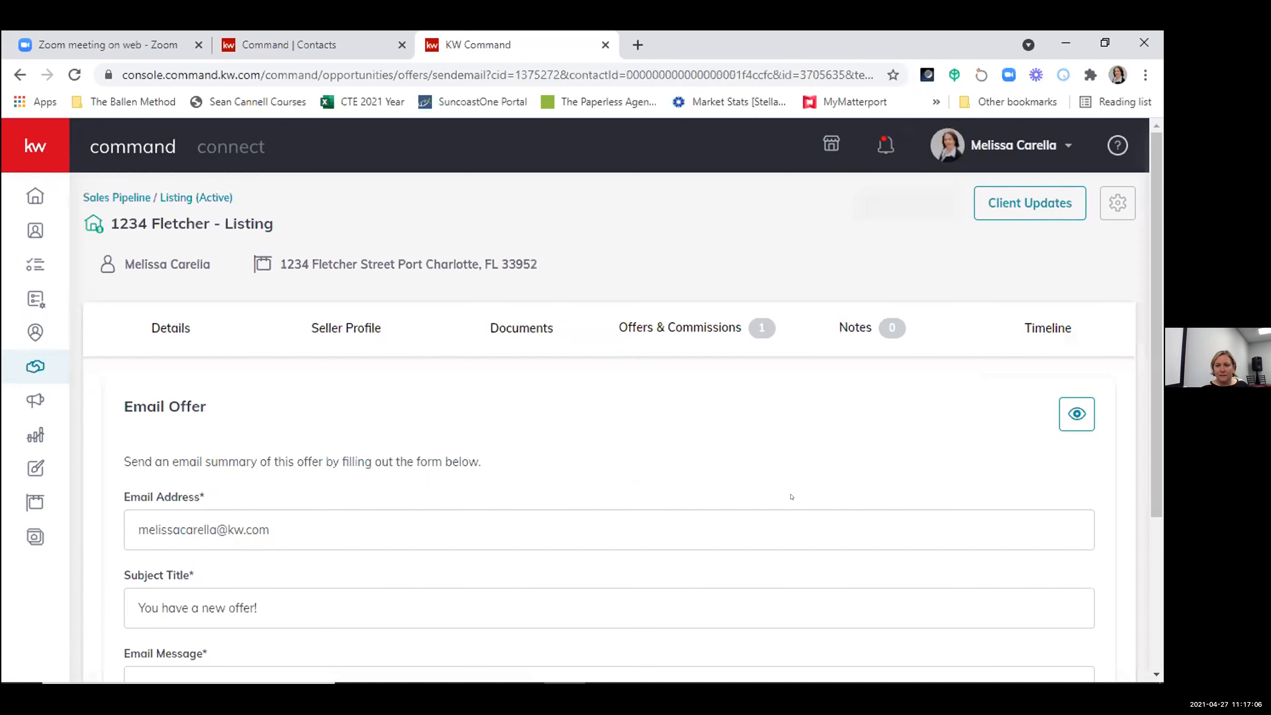
scroll(263, 415, down, 3)
scroll(263, 416, down, 1)
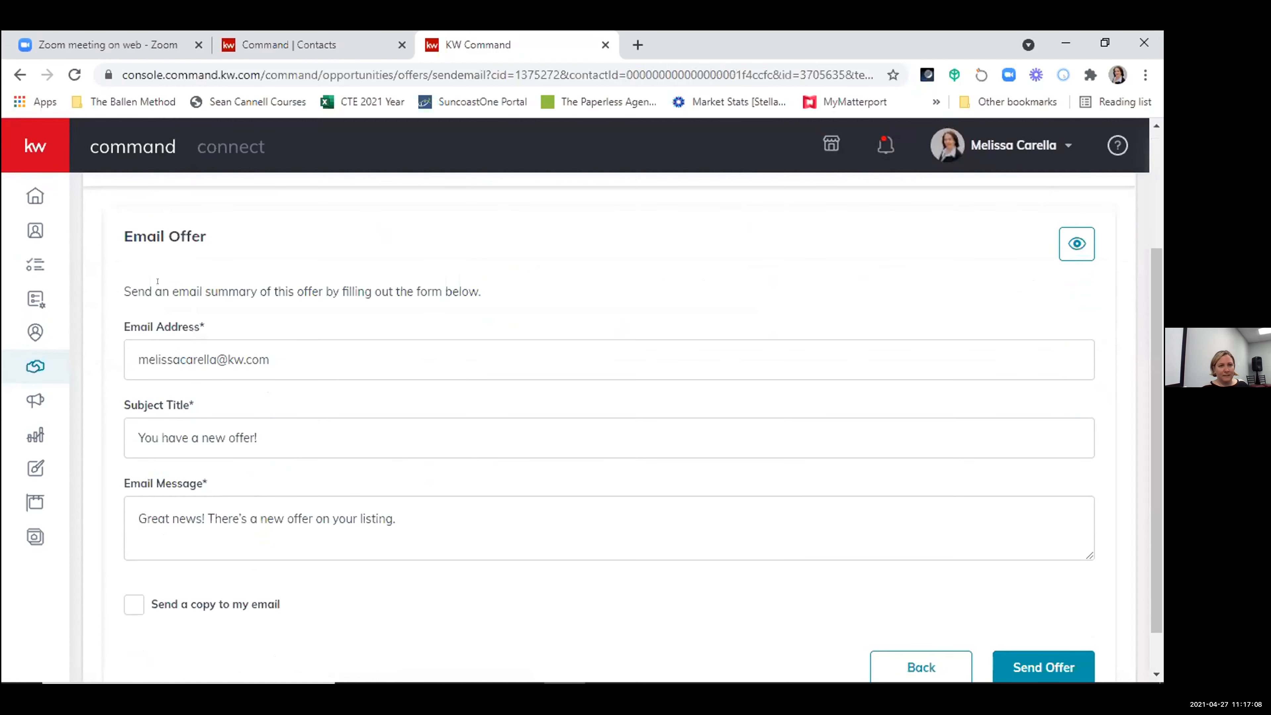
scroll(274, 415, down, 1)
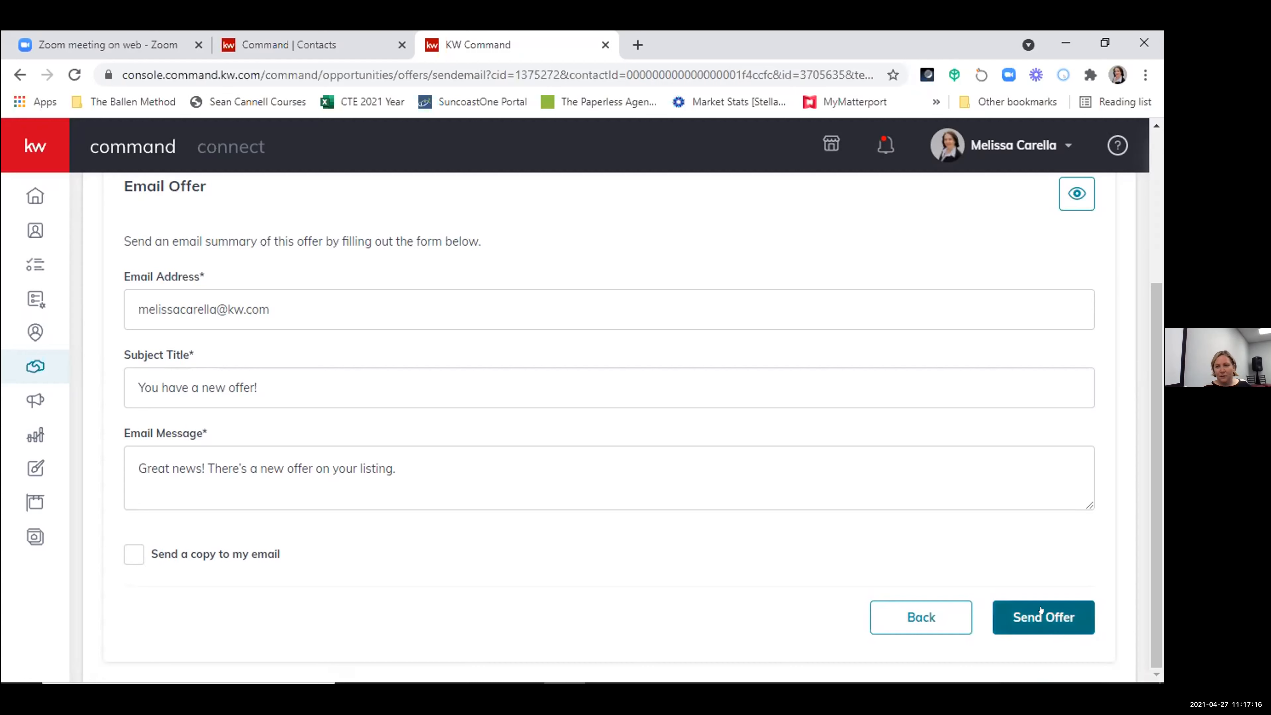
- Preview the offer summary email addressed to the seller
scroll(961, 539, up, 3)
scroll(962, 539, down, 2)
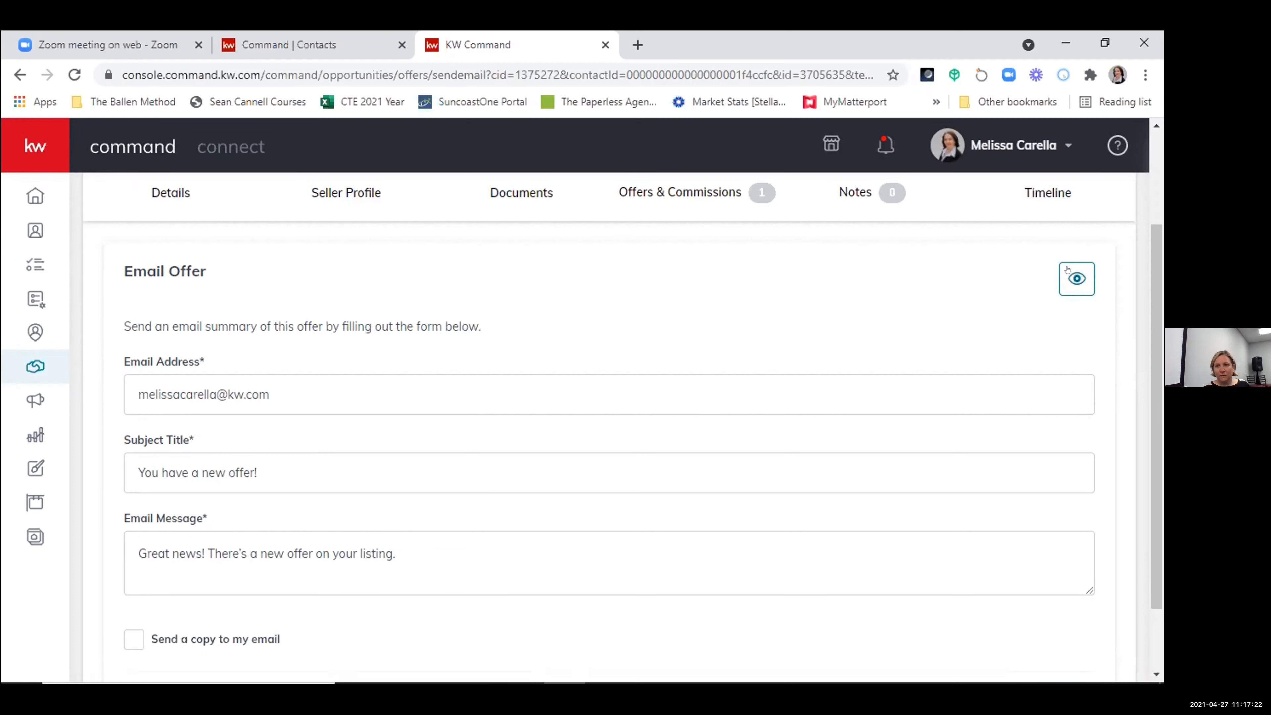
click(1079, 281)
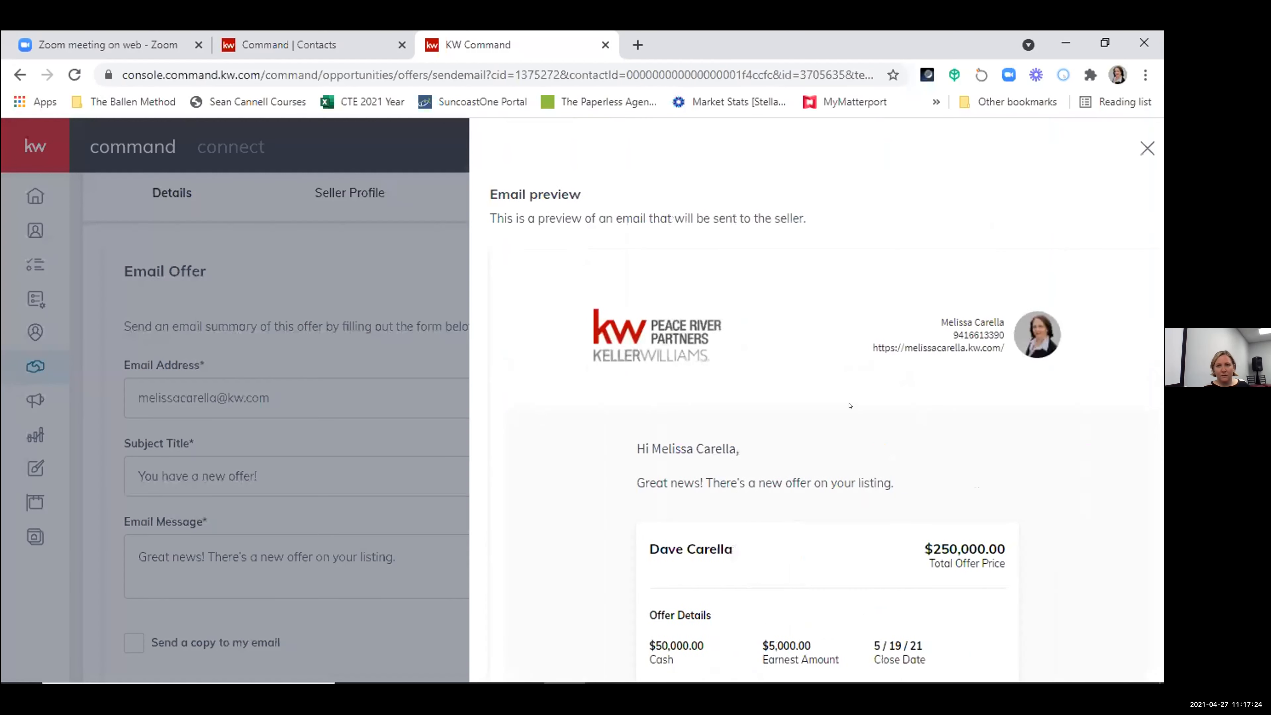
- Examine the offer summary email preview from its greeting and offer details down to the agent signature, and close it
scroll(905, 364, down, 2)
scroll(905, 364, up, 3)
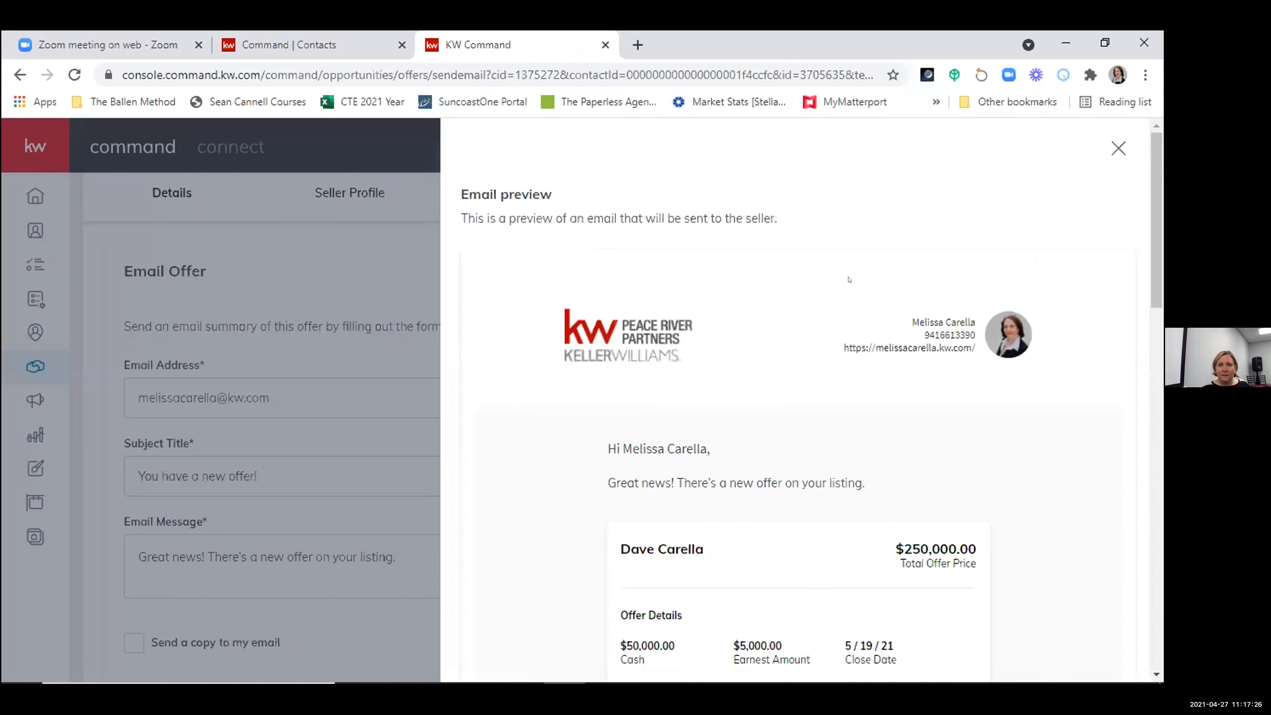
scroll(849, 279, down, 5)
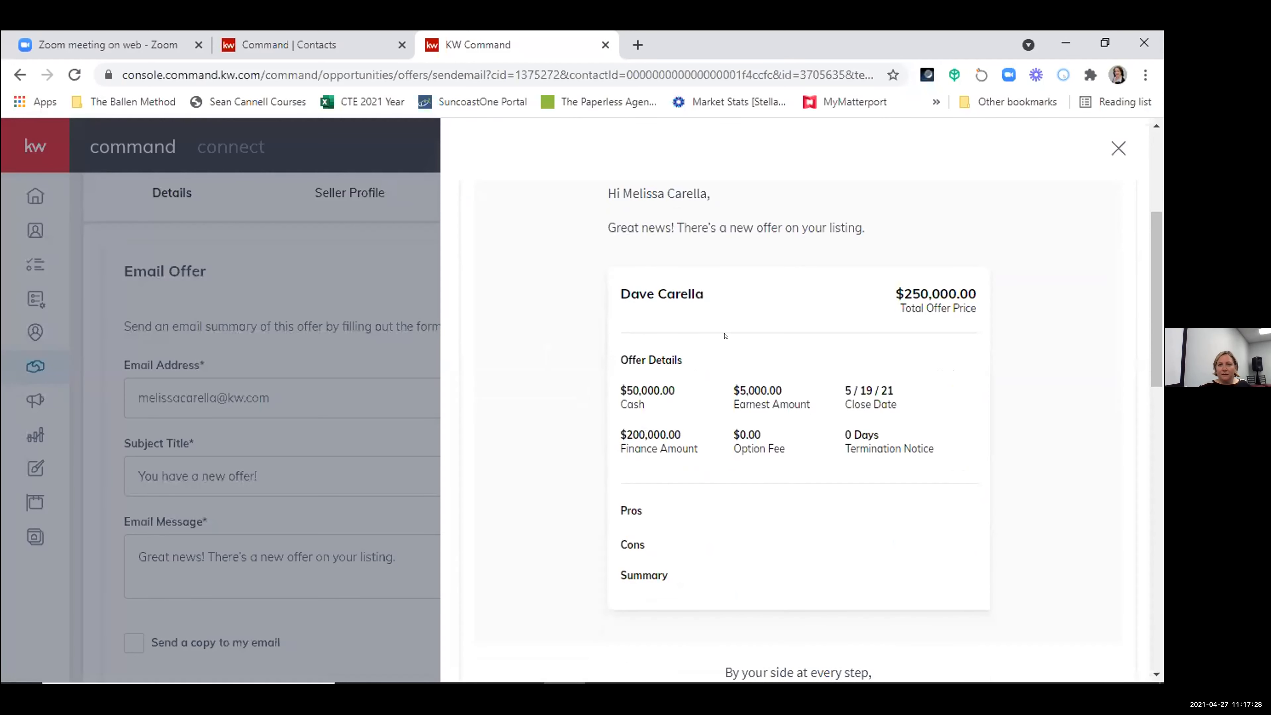
scroll(808, 432, down, 2)
scroll(873, 497, down, 9)
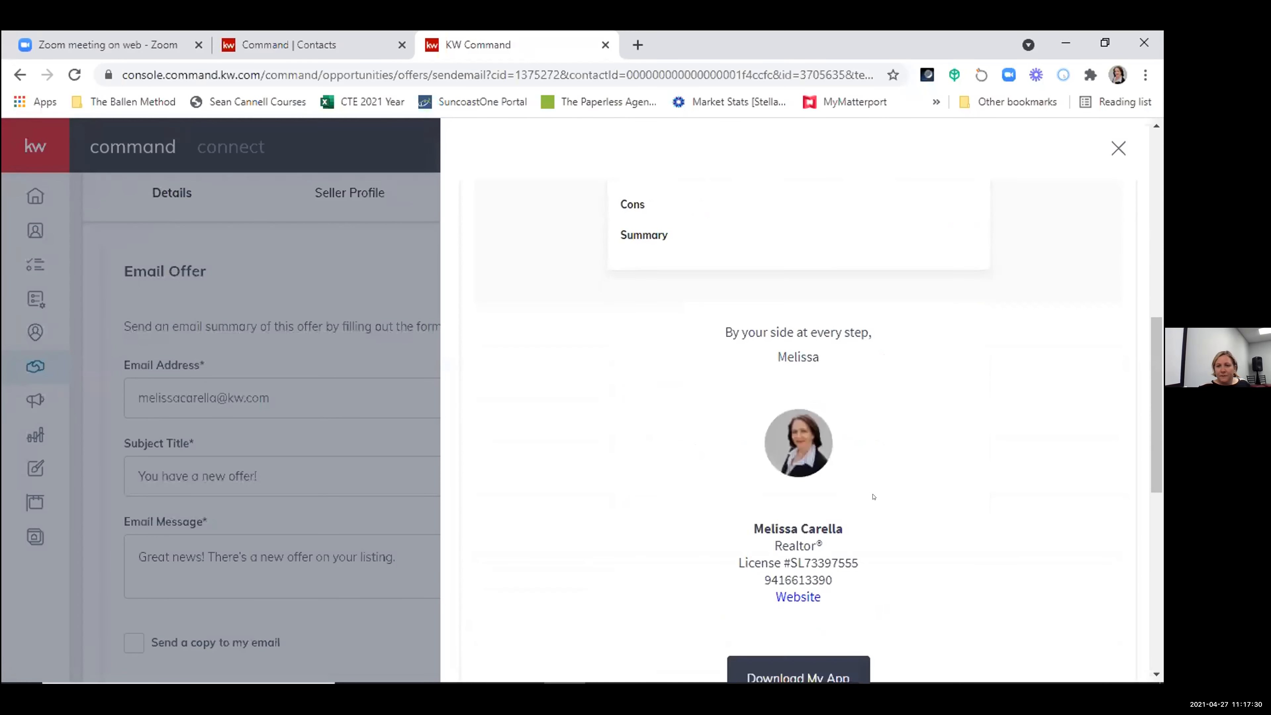
scroll(958, 458, up, 7)
scroll(958, 458, up, 9)
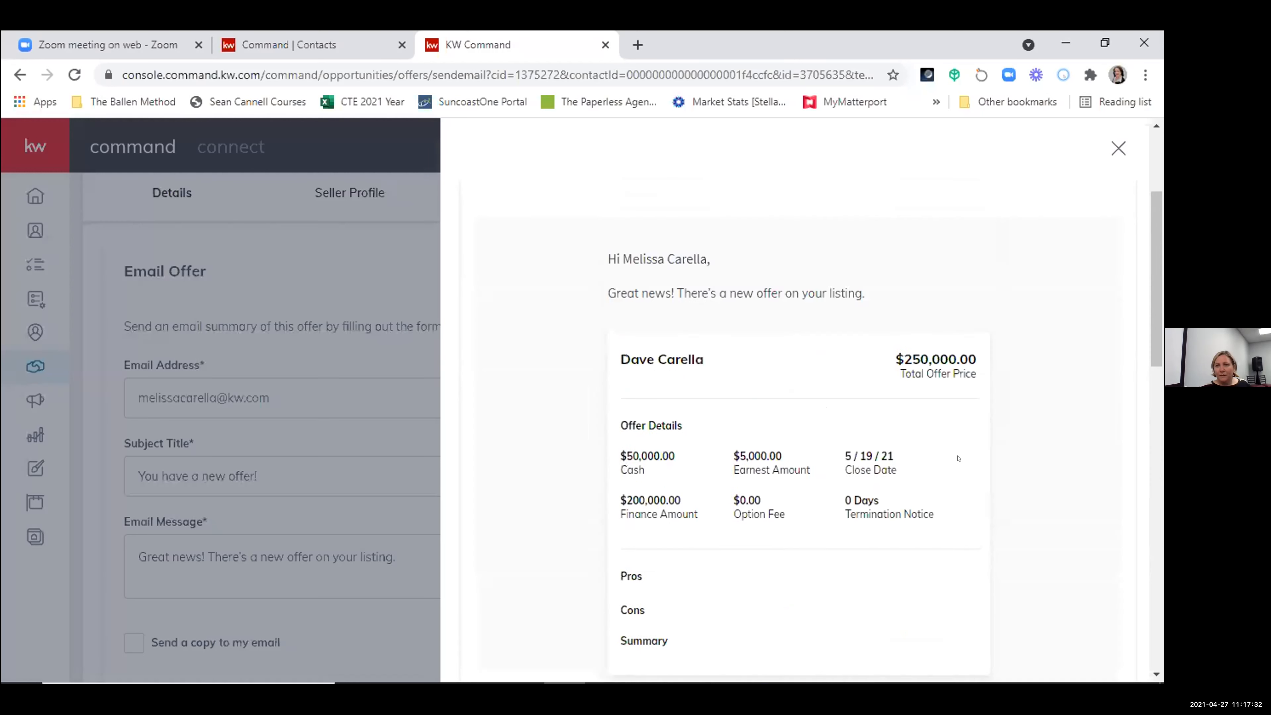
click(1112, 147)
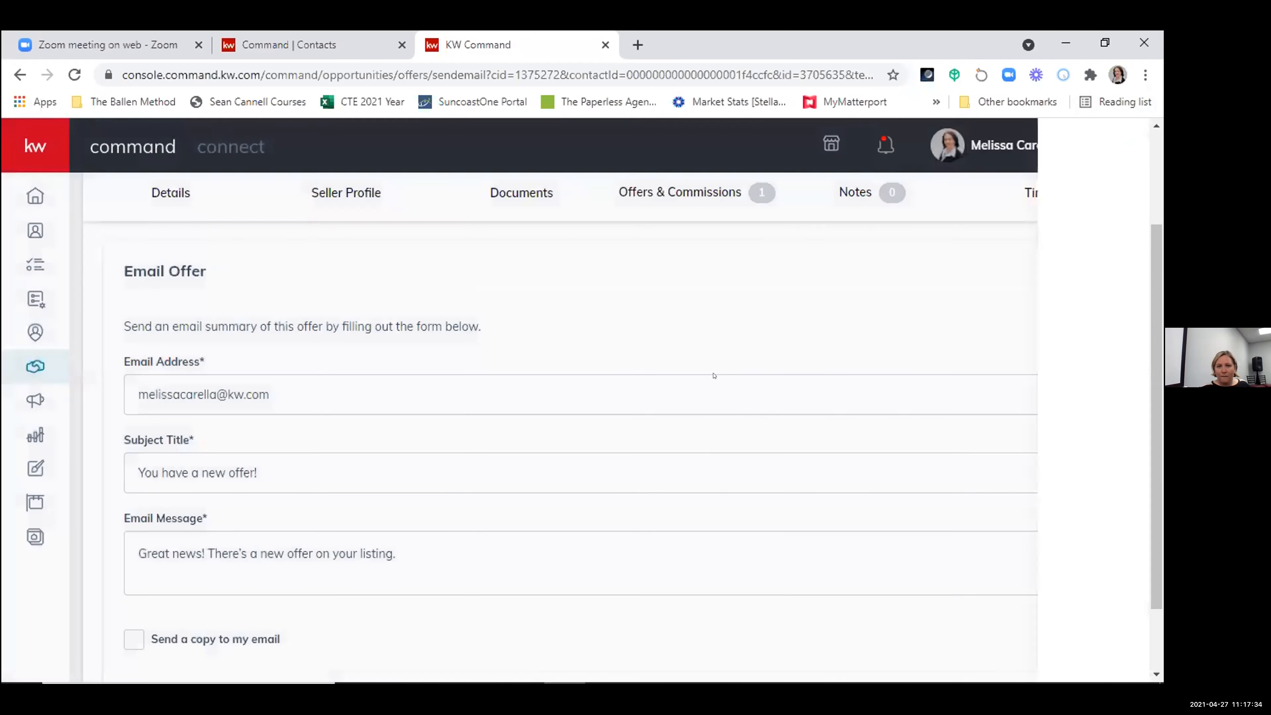
- Return from the email form to the offer timeline without sending, and examine the additional actions available for the offer
scroll(806, 310, down, 2)
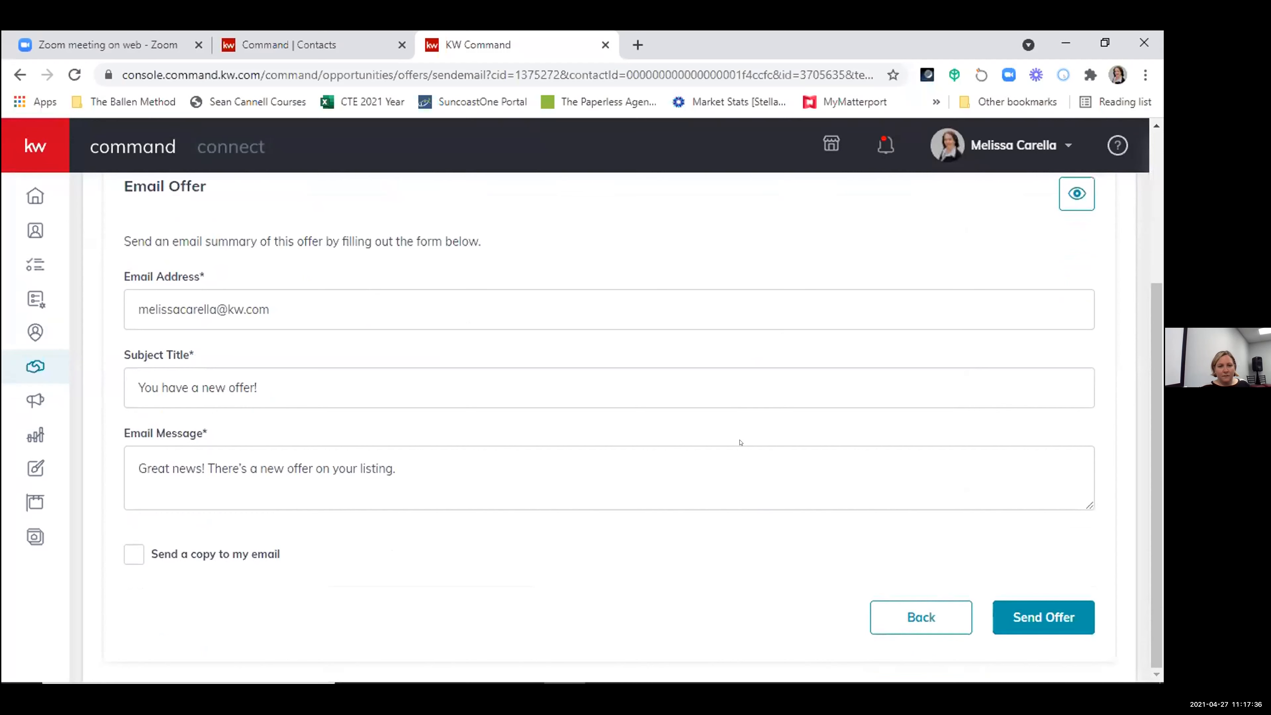
click(920, 619)
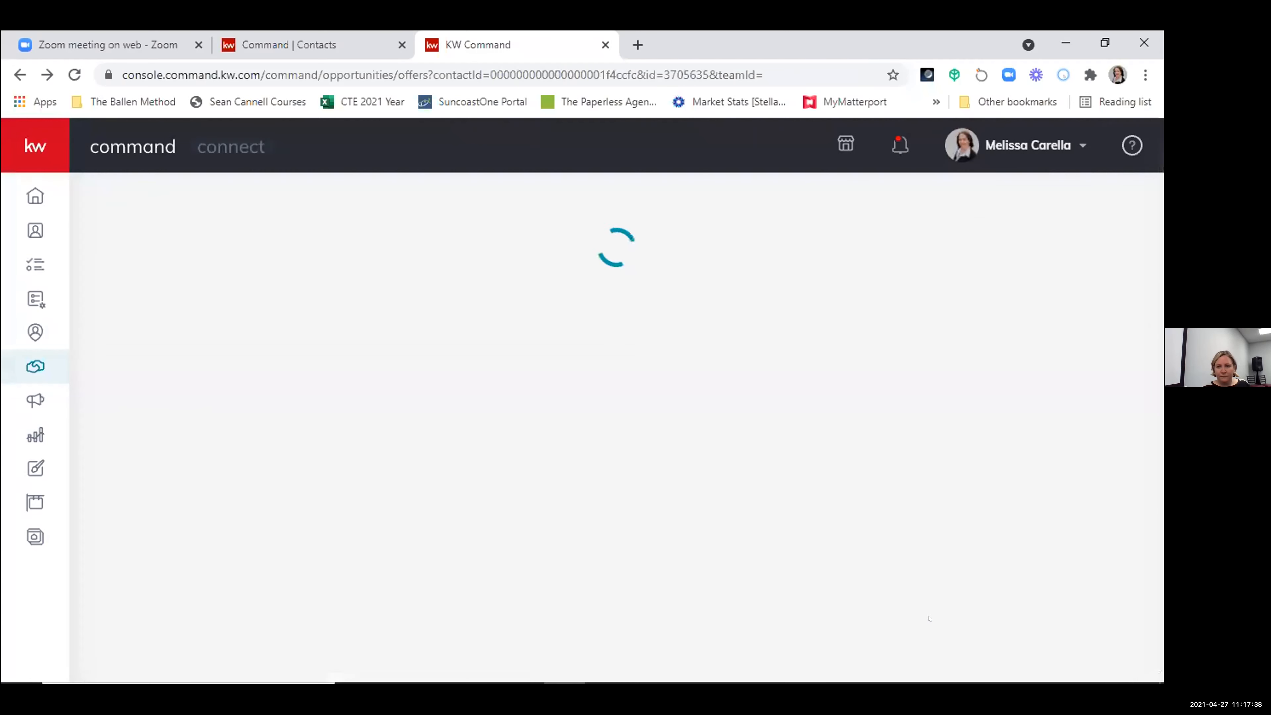
click(1099, 469)
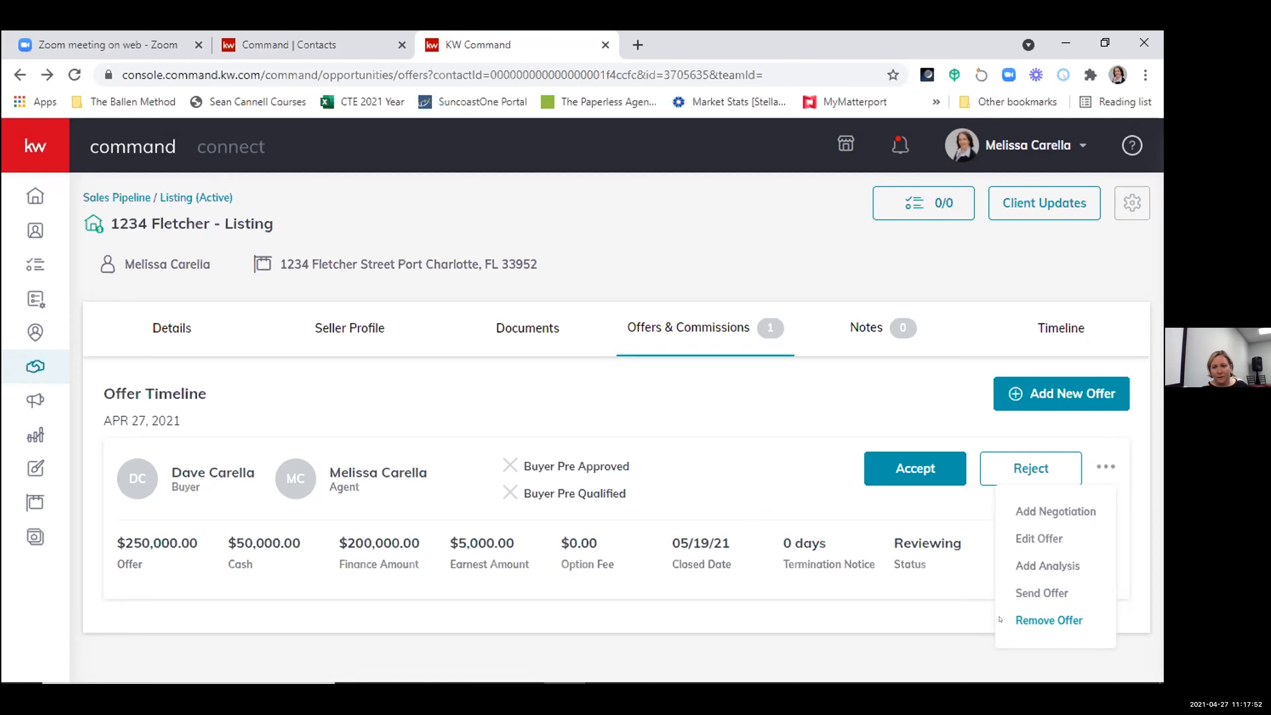
click(769, 419)
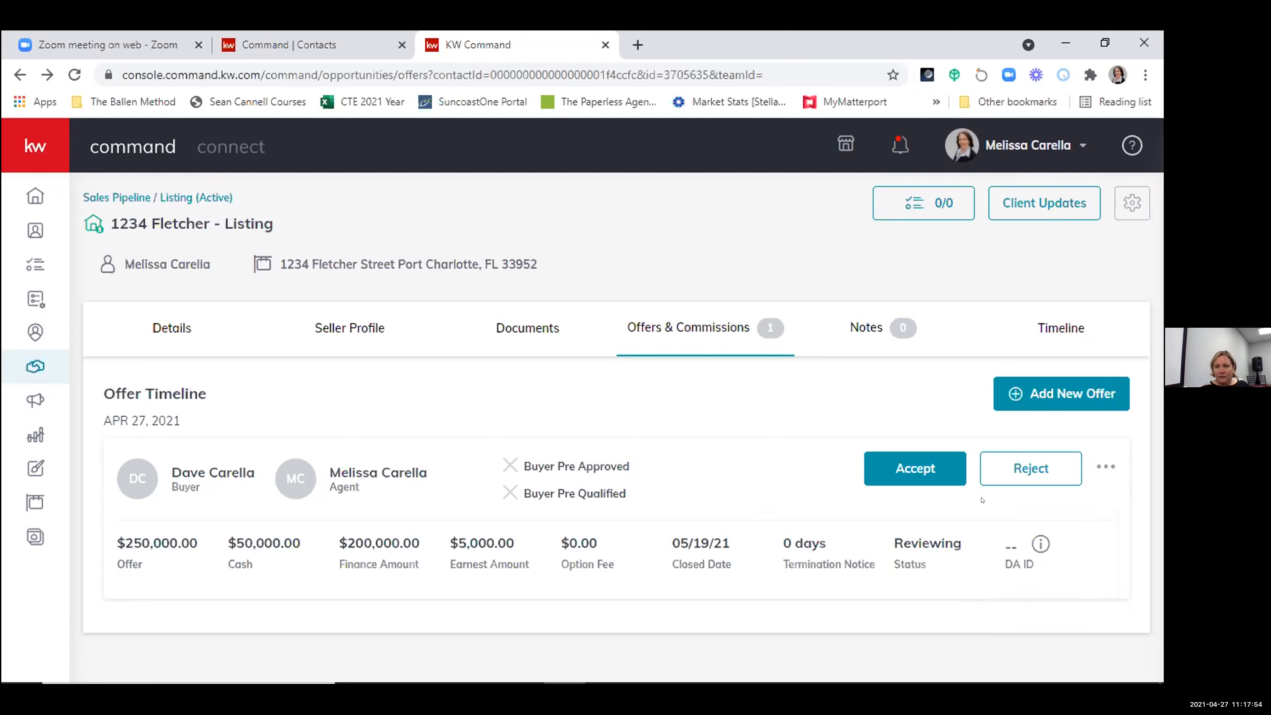
- Accept the $250,000 offer and open its commission management page to the general information and payment sections
click(932, 470)
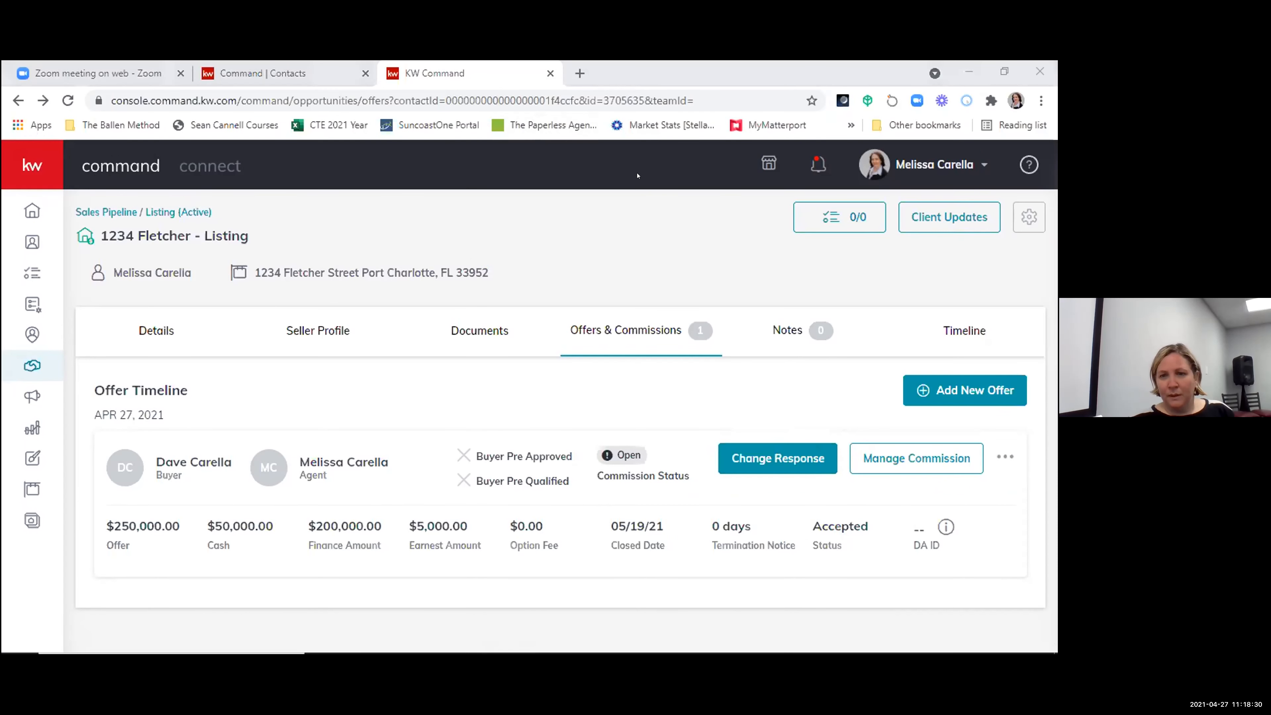
click(945, 452)
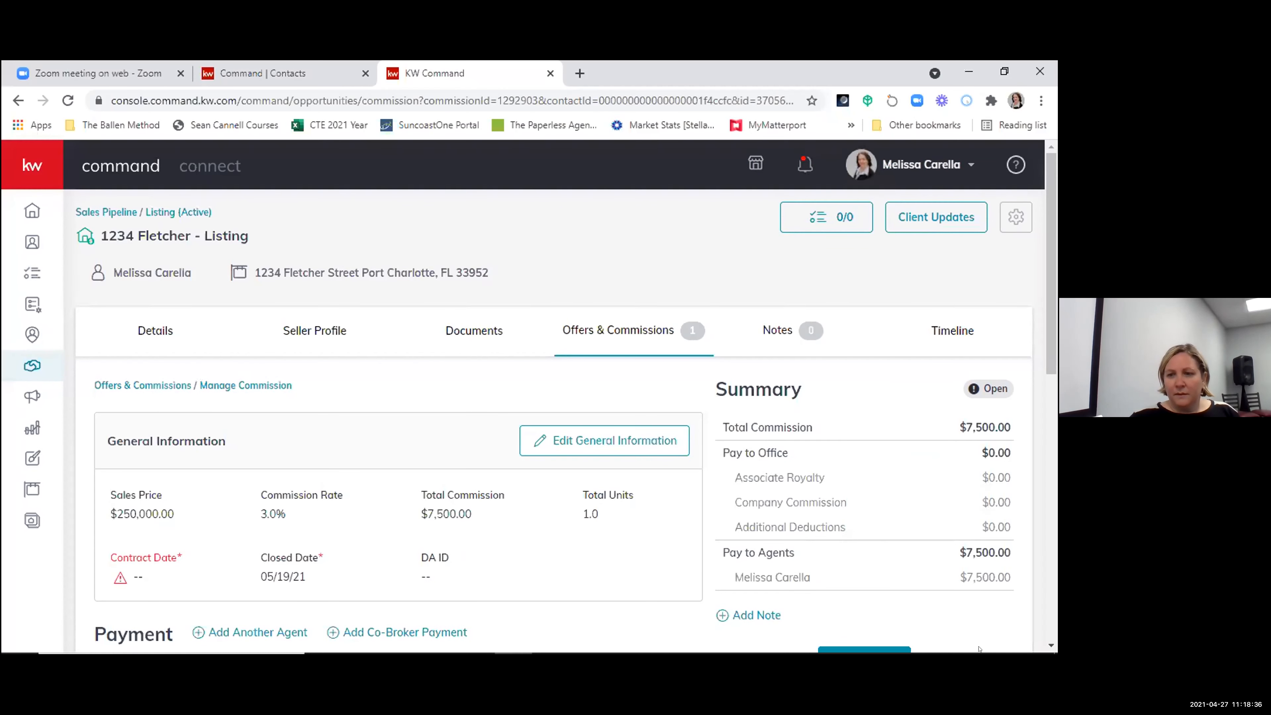
scroll(662, 536, down, 2)
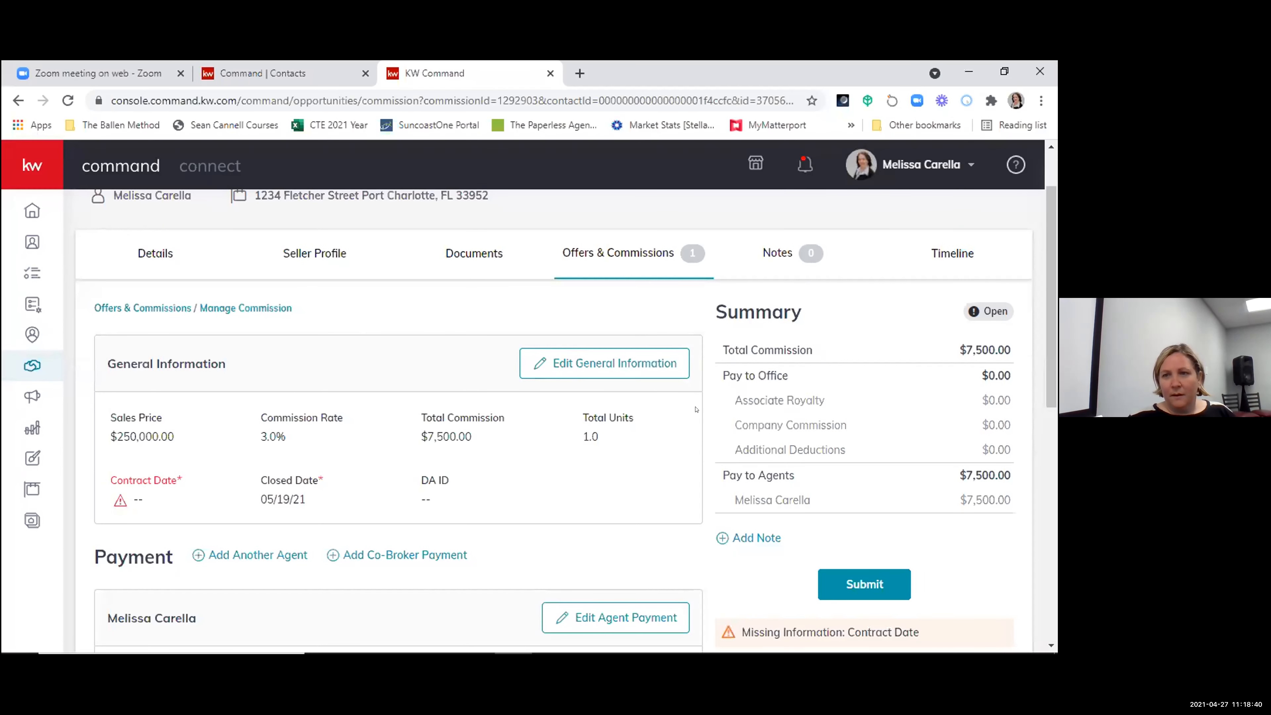
scroll(823, 414, down, 1)
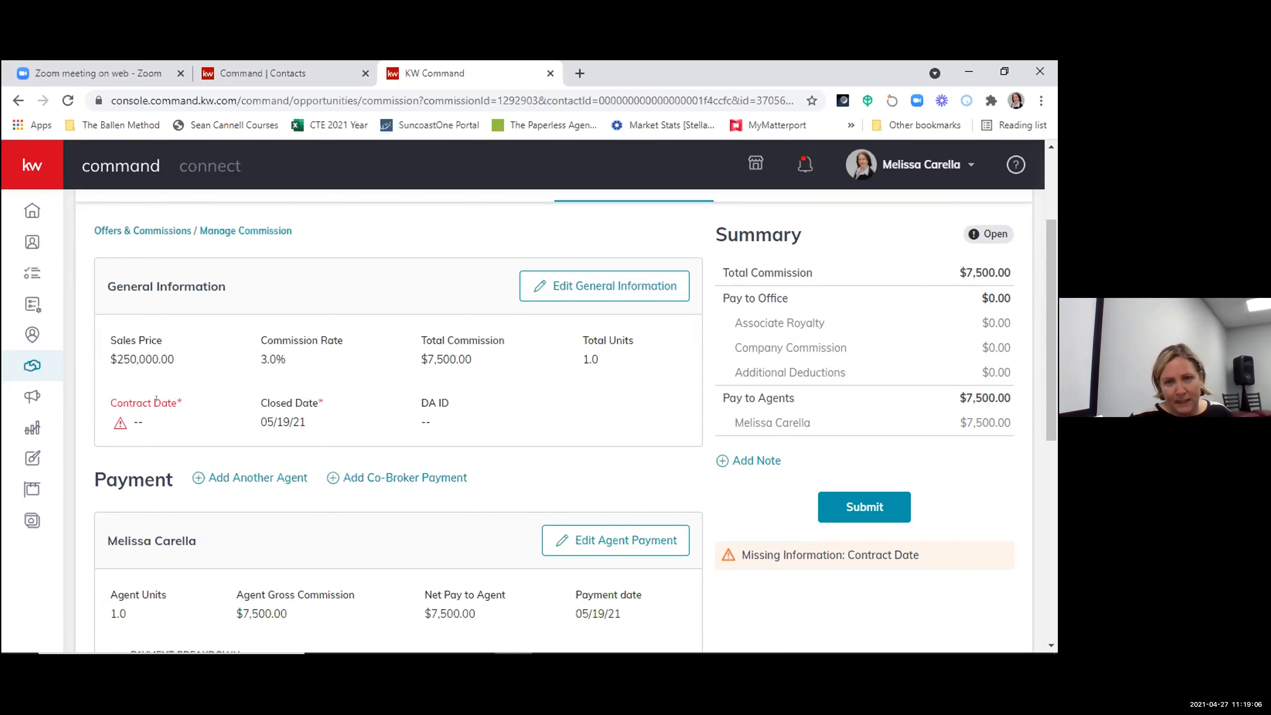
click(603, 289)
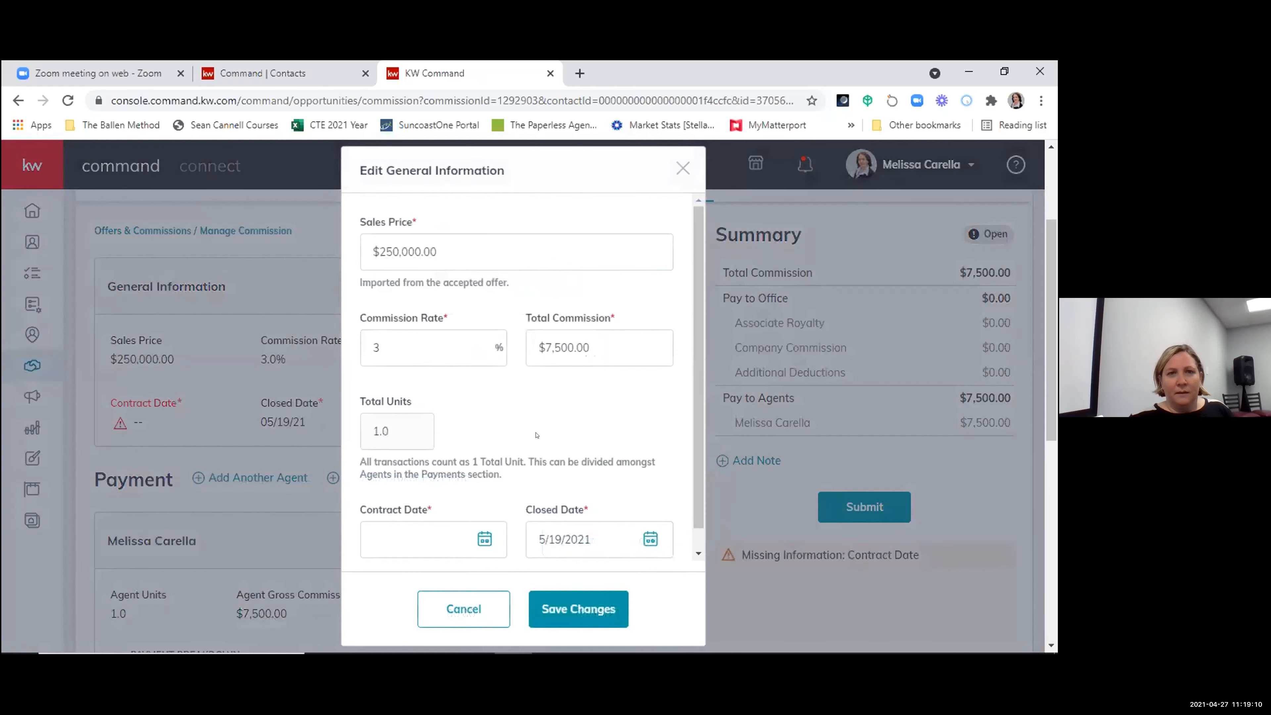
scroll(416, 501, down, 2)
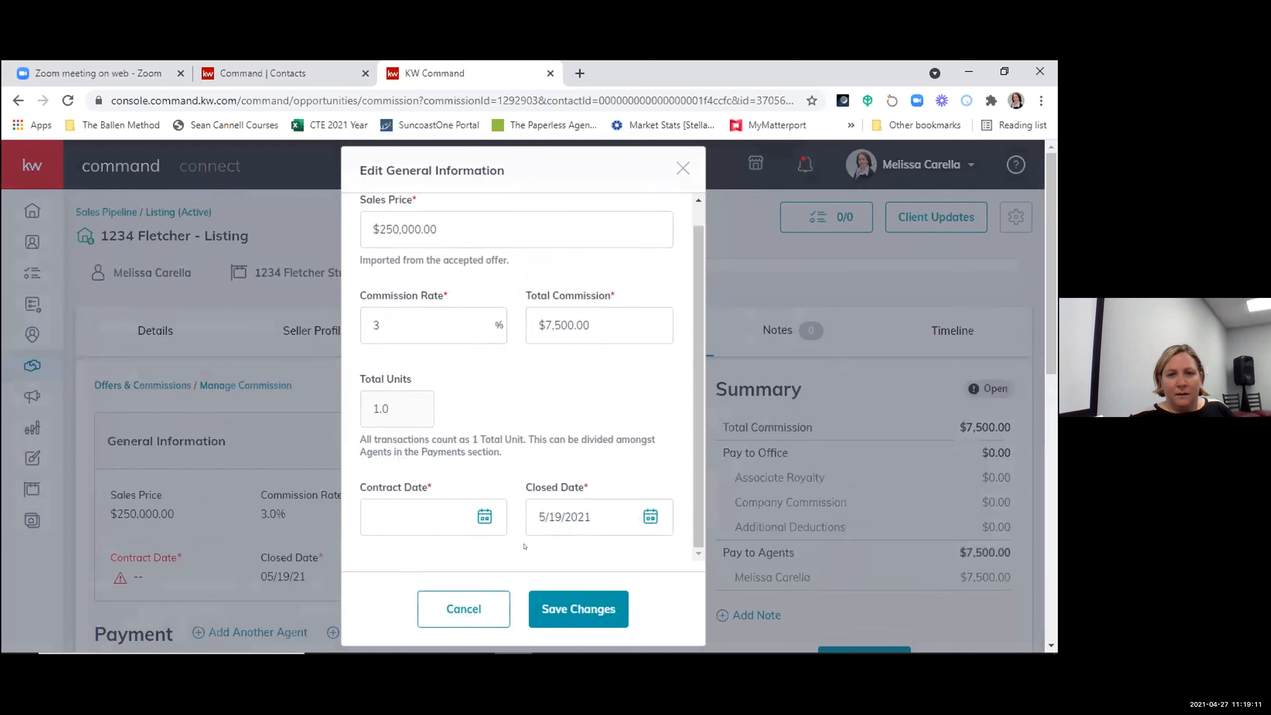
click(484, 517)
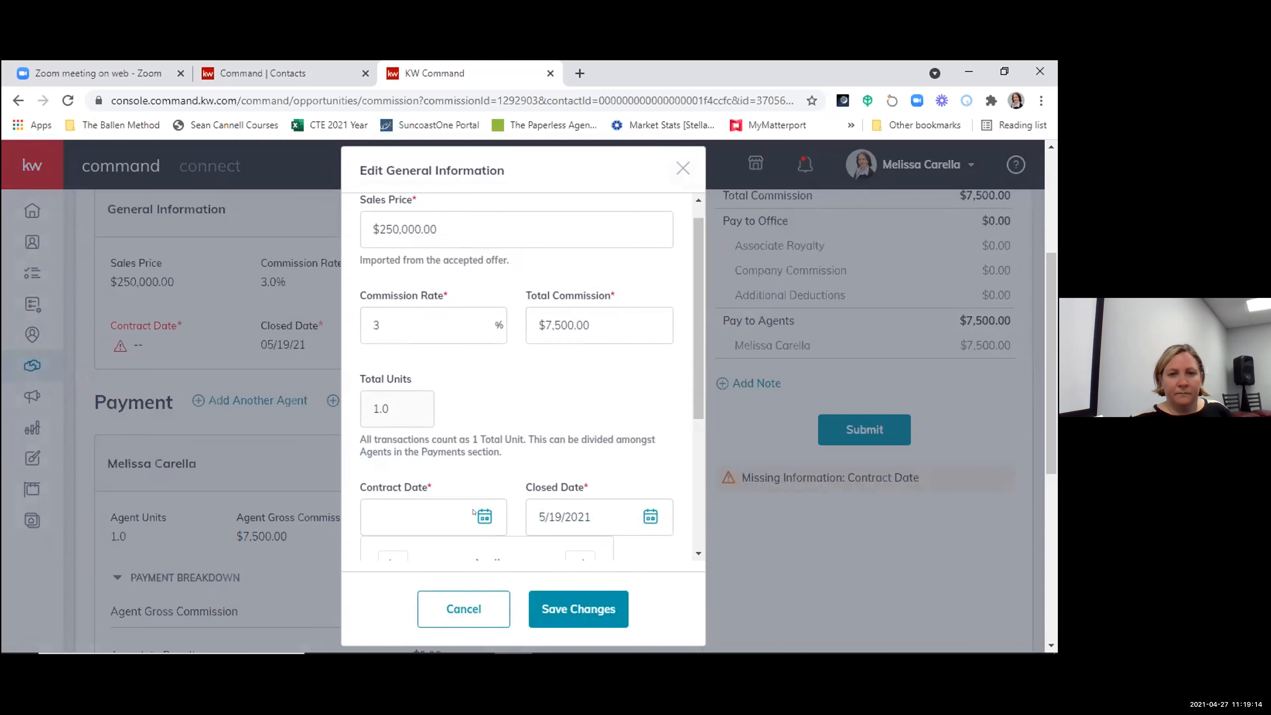
scroll(589, 620, down, 3)
scroll(553, 537, down, 3)
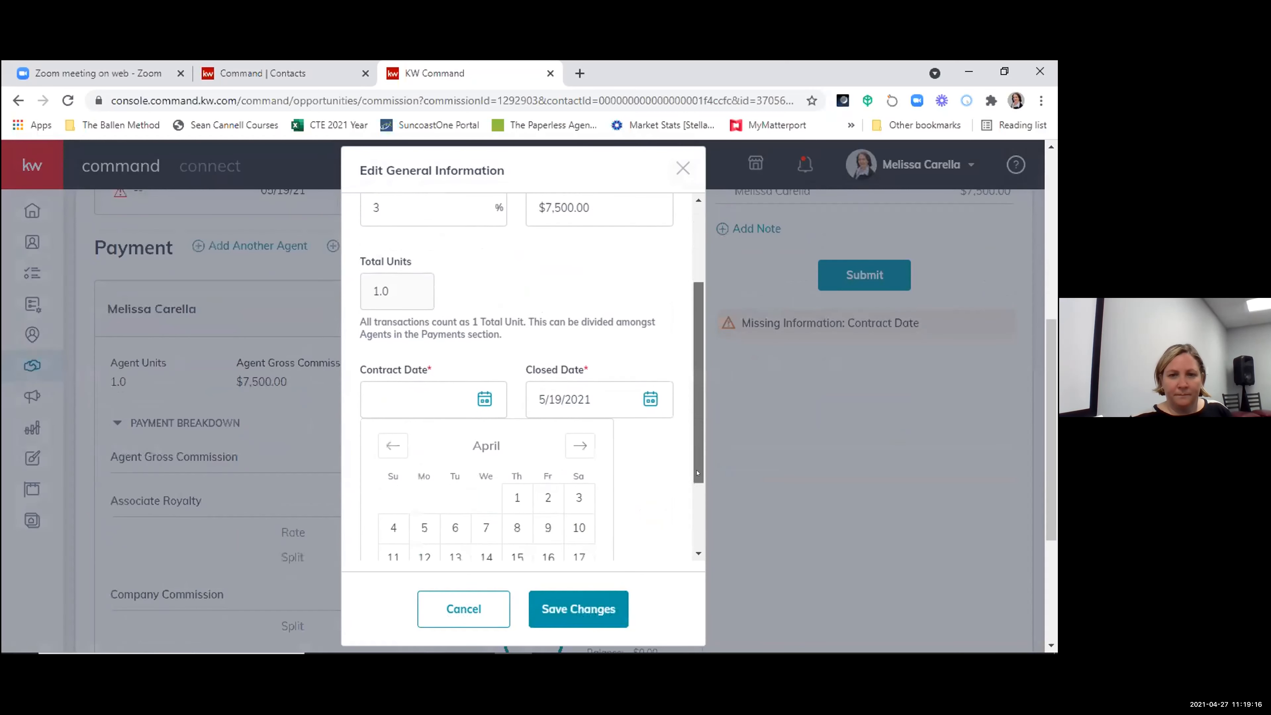
drag(698, 469, 696, 532)
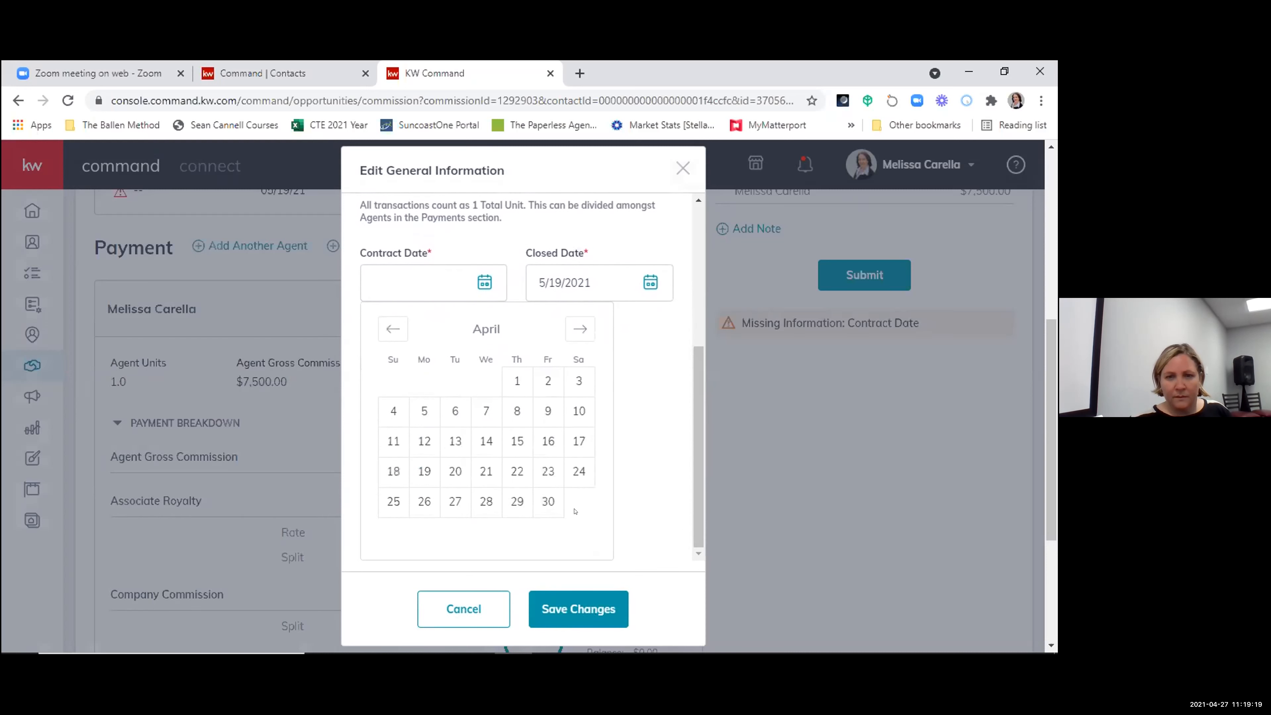
click(515, 501)
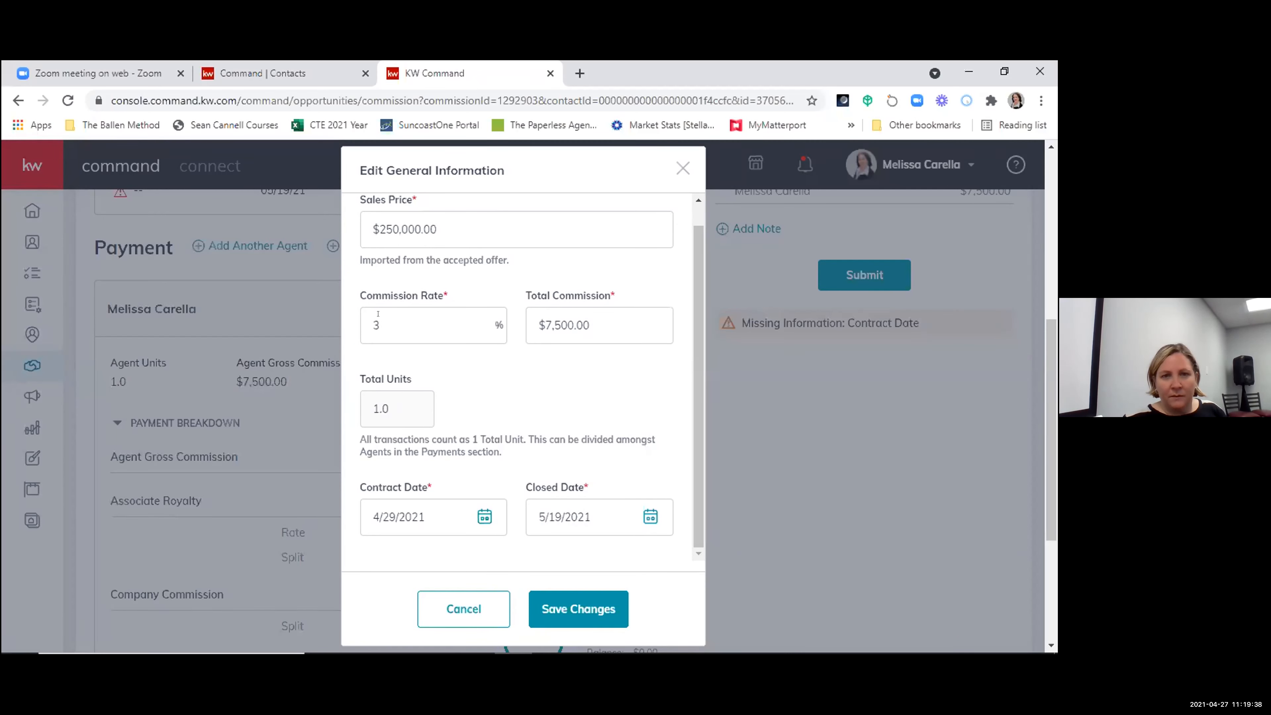
click(466, 609)
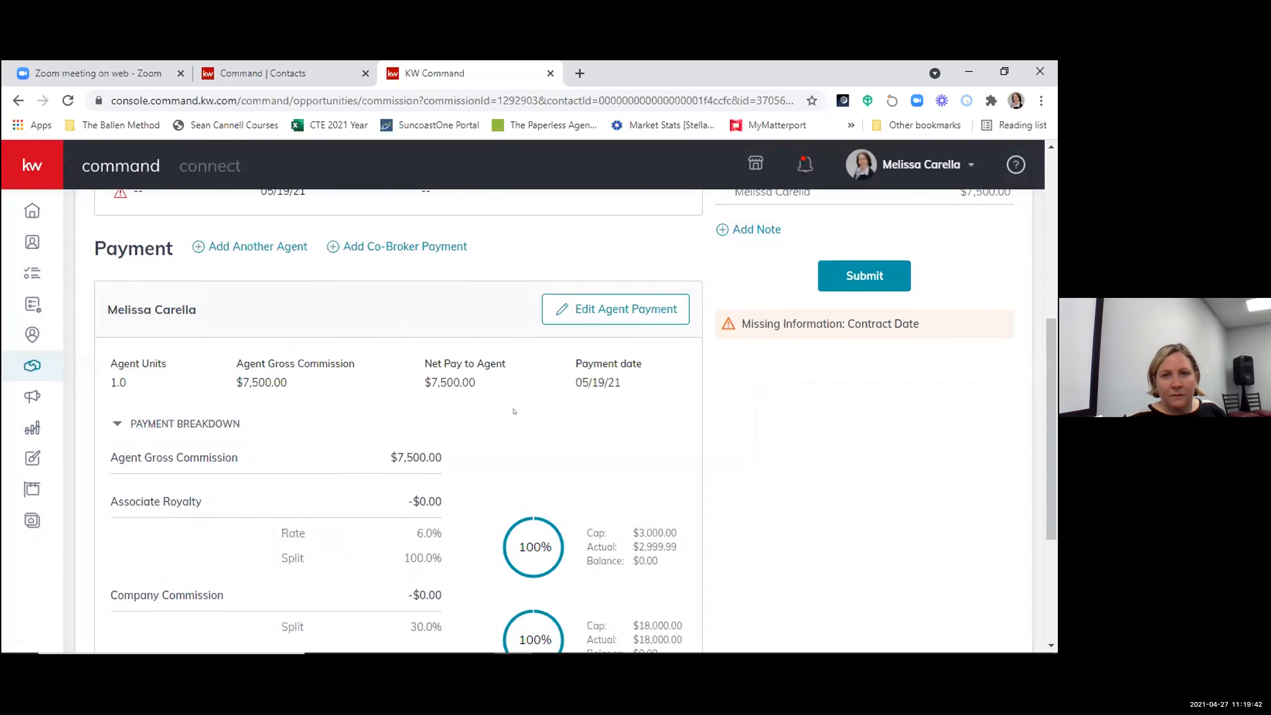
- Try a total commission of $10,000 in place of the commission rate in the general information, and discard the edit
scroll(513, 422, up, 3)
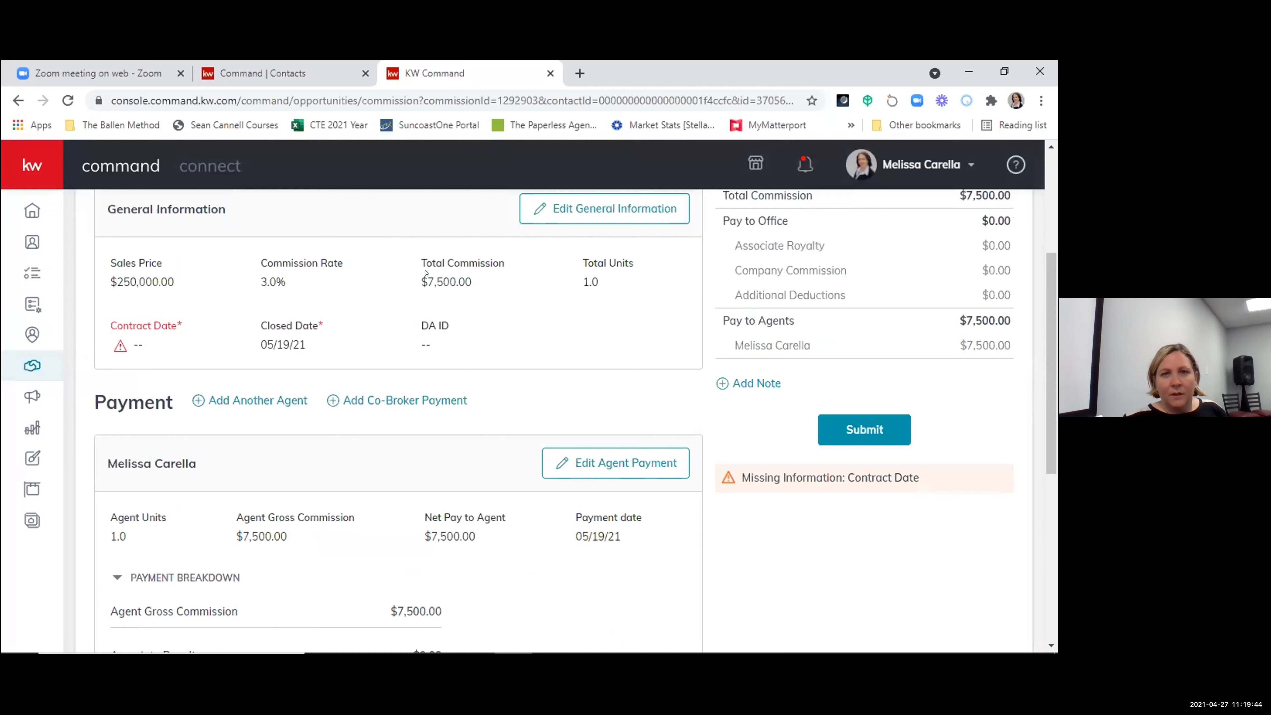
click(612, 210)
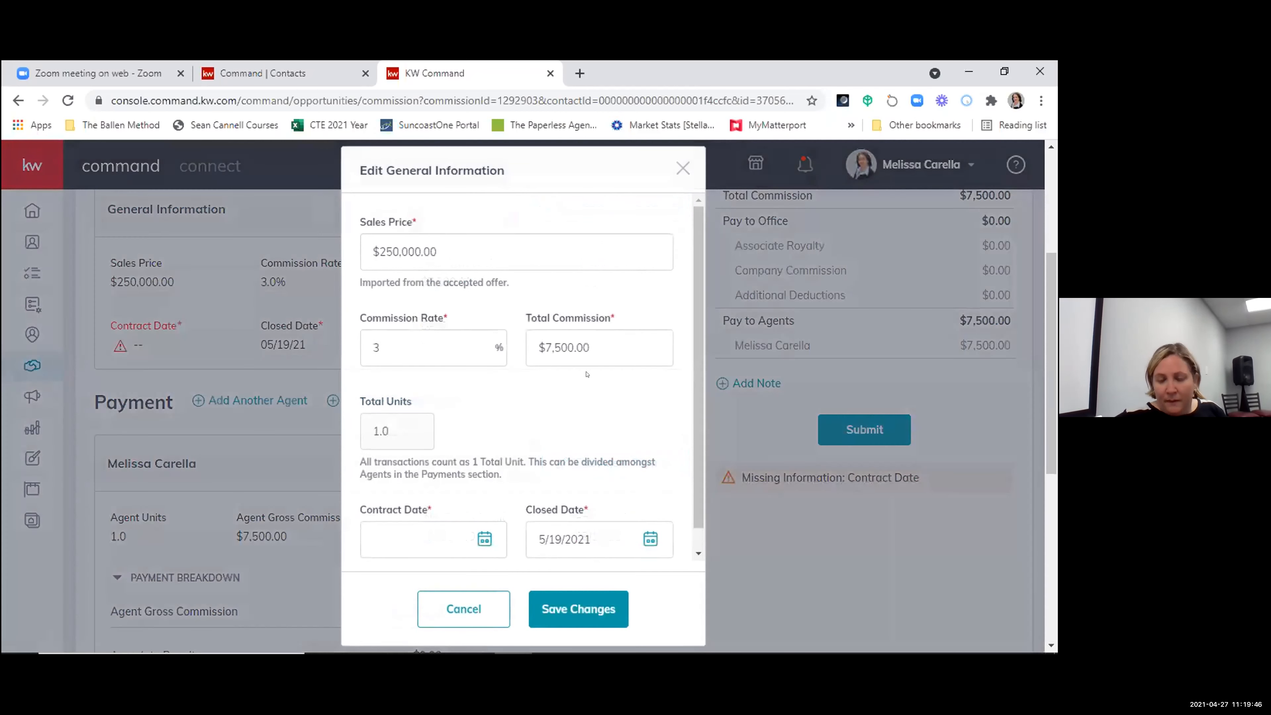
double_click(390, 338)
key(BackSpace)
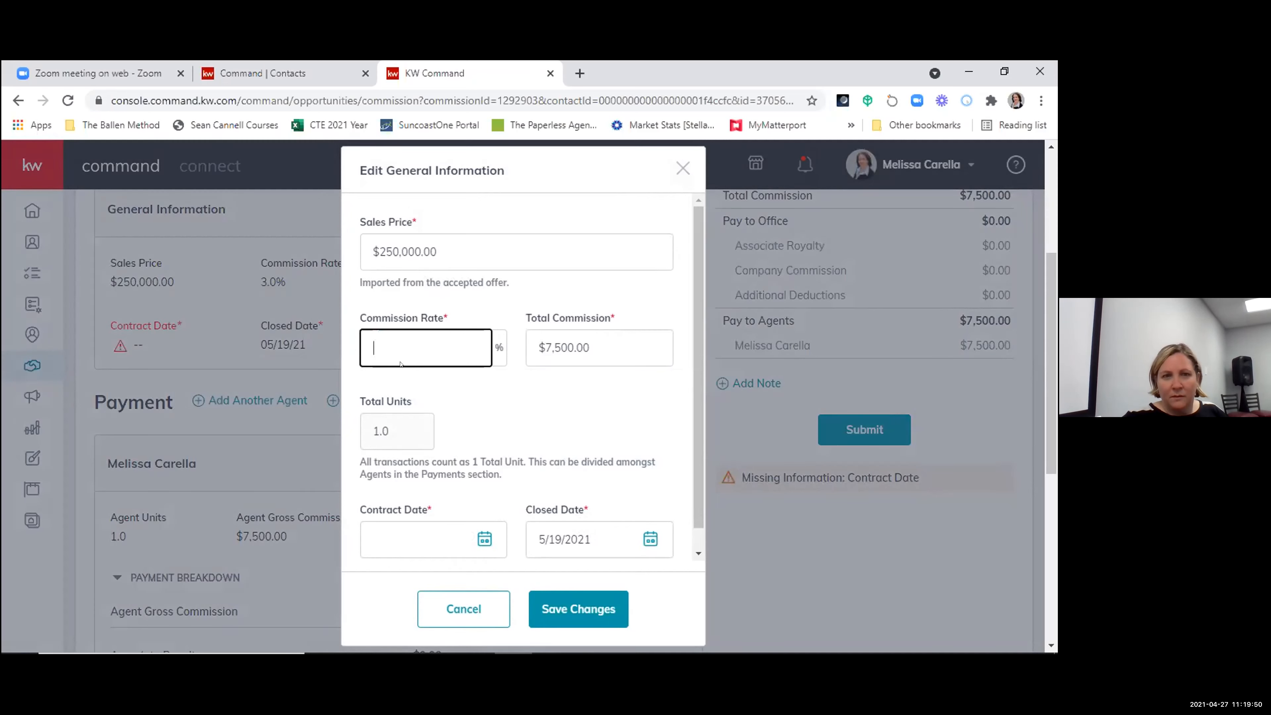
click(587, 348)
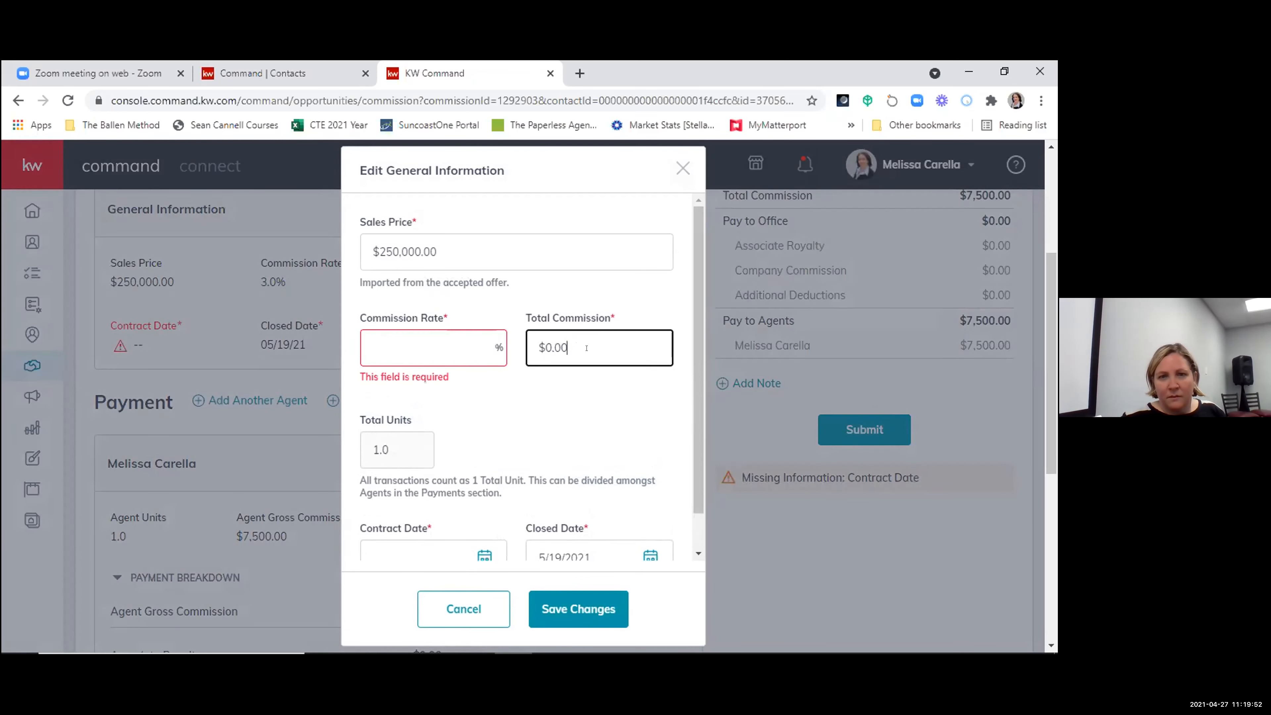
key(BackSpace)
key(BackSpace)
key(BackSpace)
key(BackSpace)
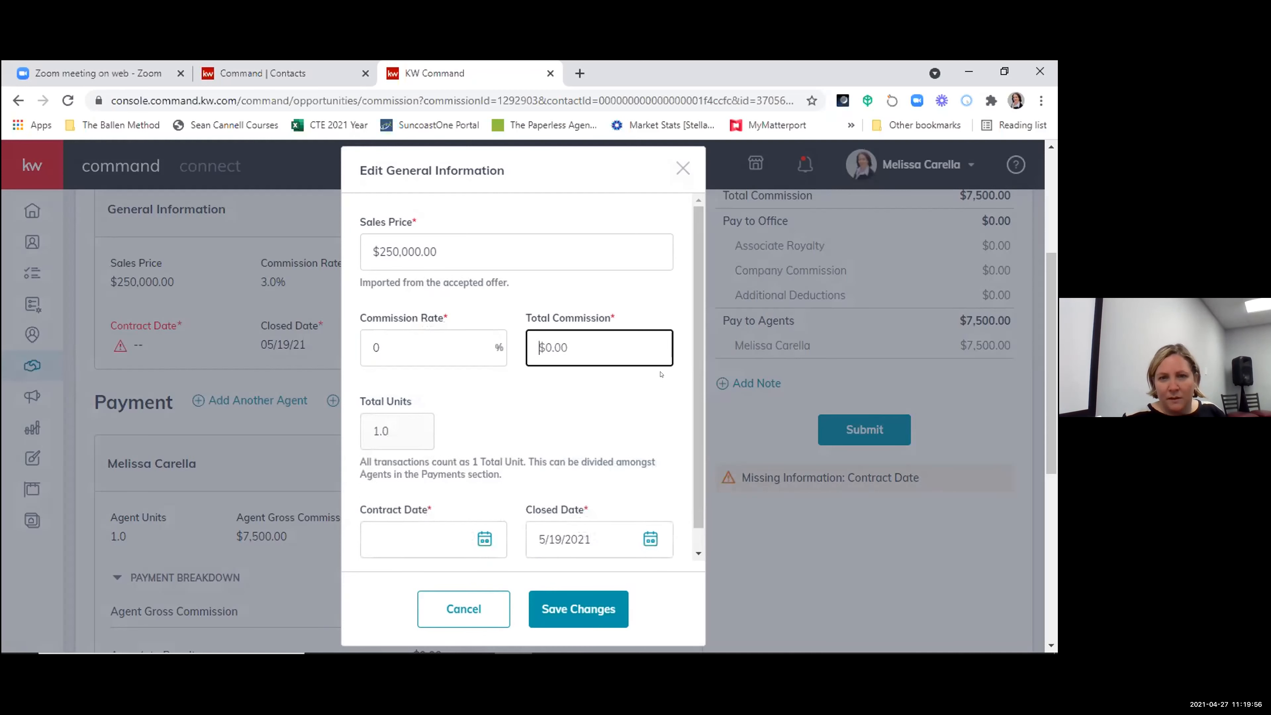
text(10,0)
text(00)
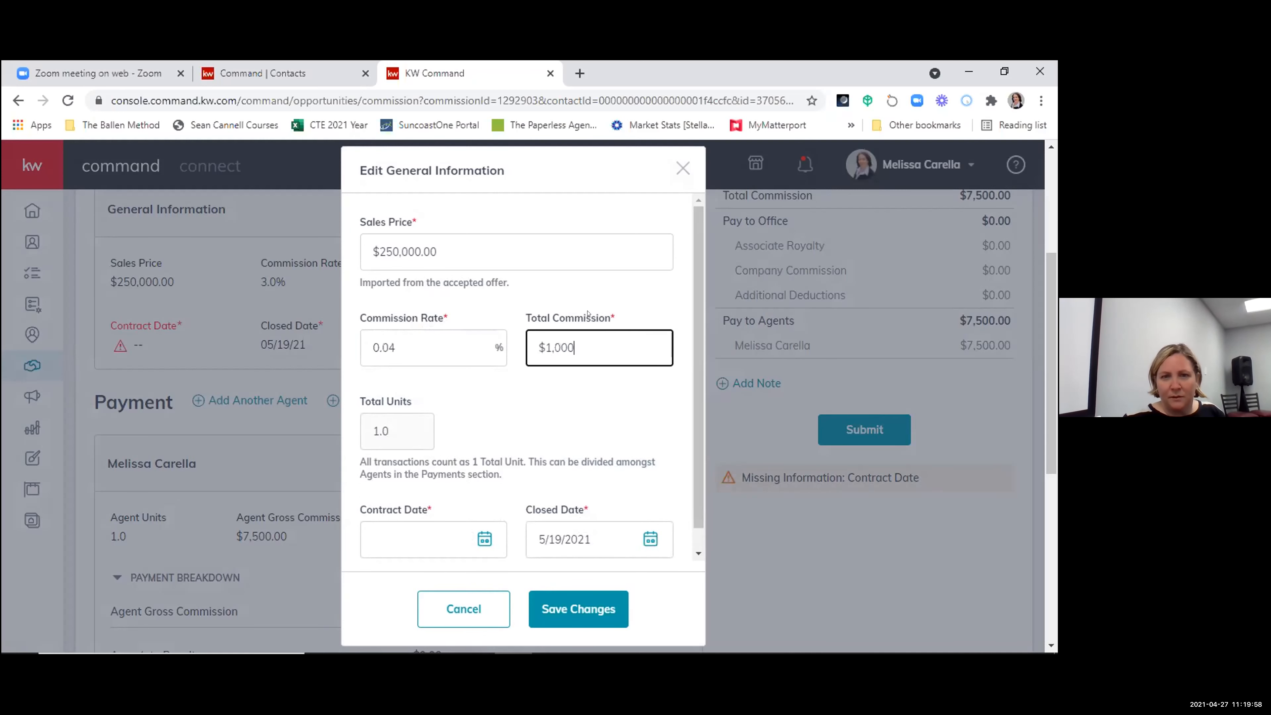
click(451, 411)
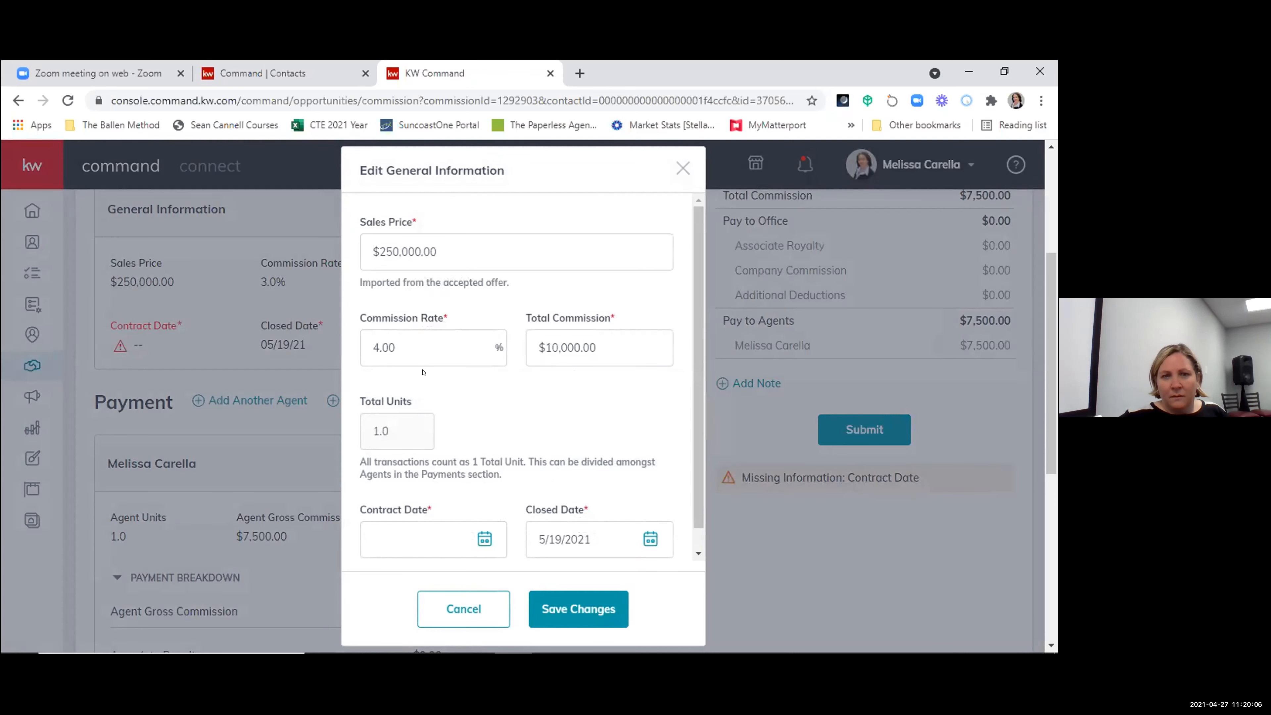
click(464, 609)
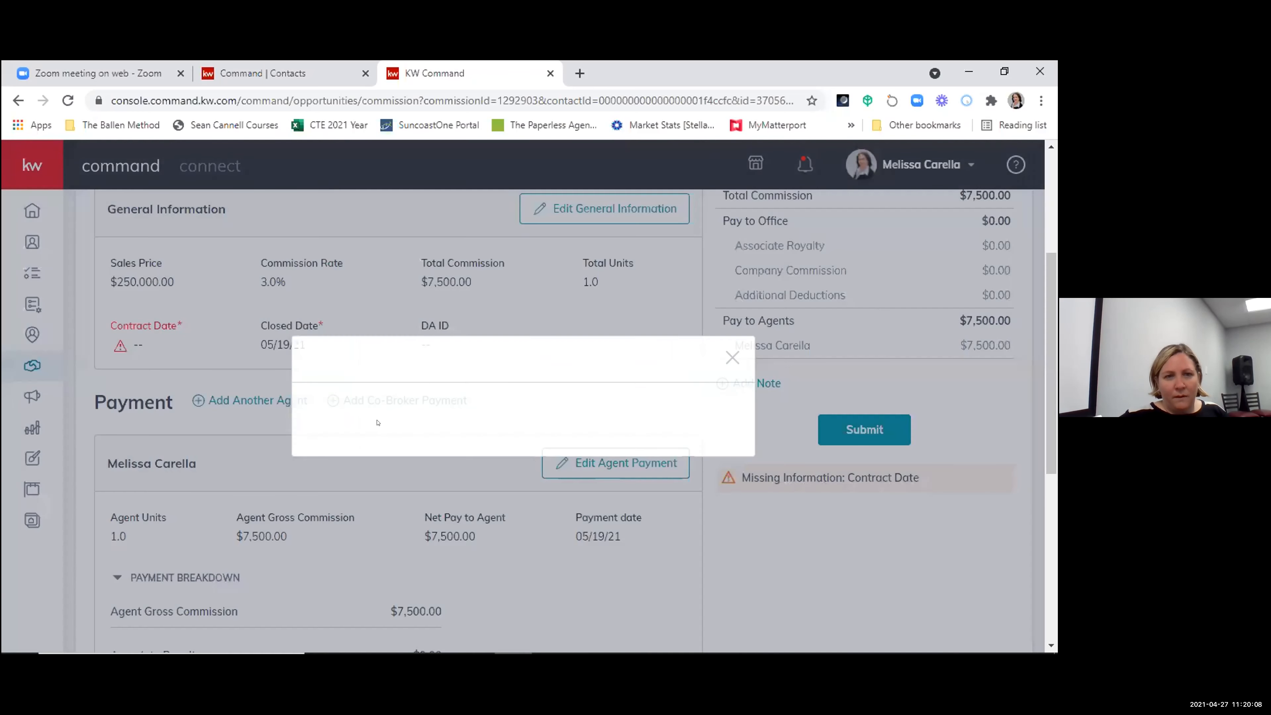
- Set the contract date in the commission's general information to 4/28/2021 and save the changes
click(601, 210)
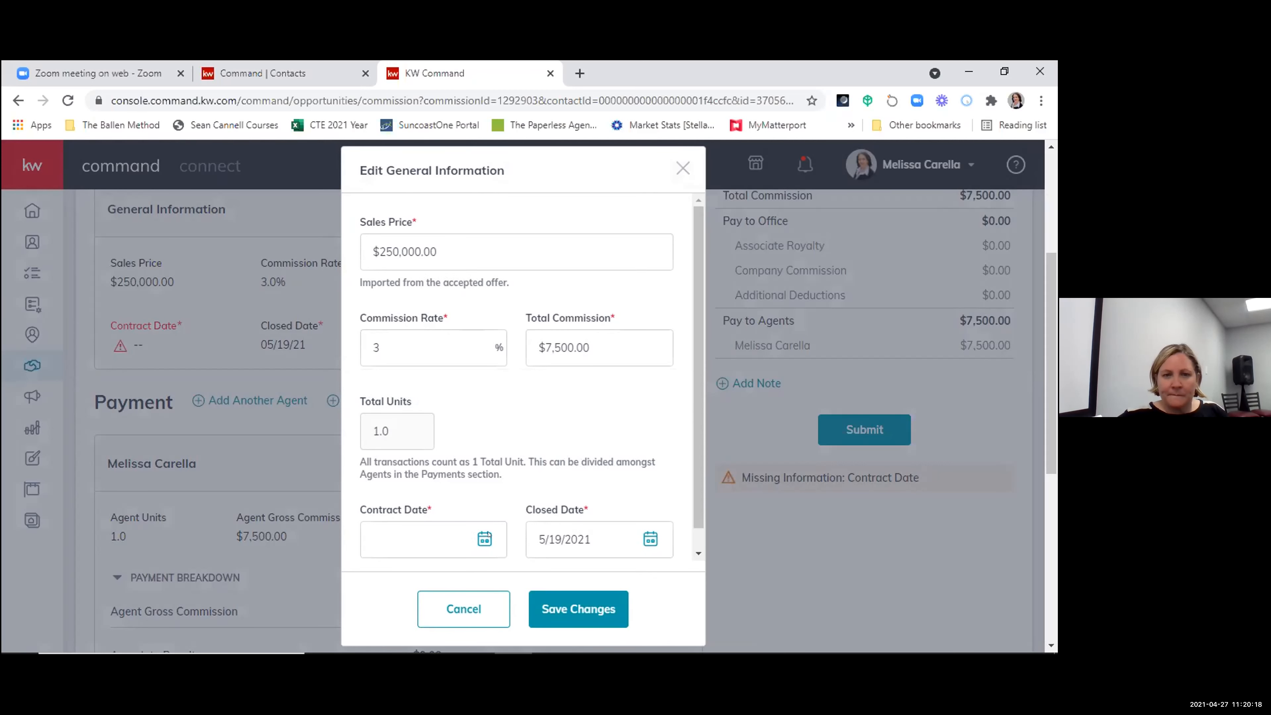
click(475, 538)
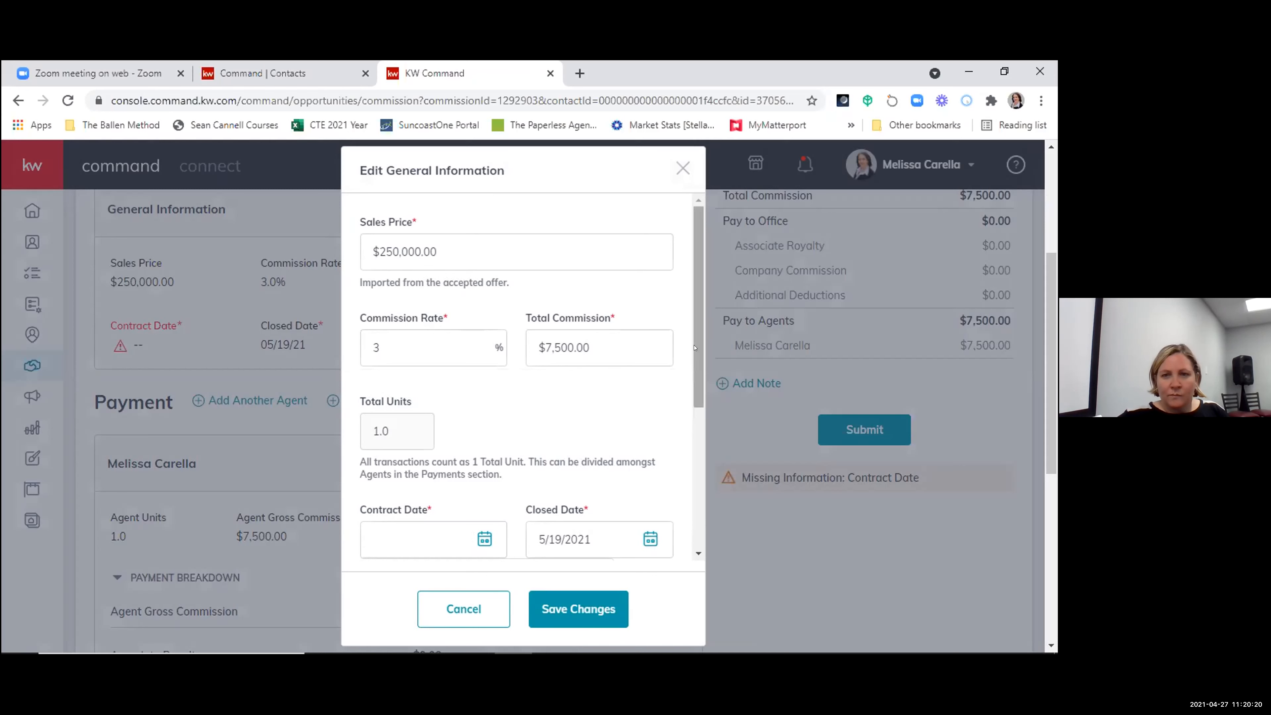
scroll(501, 534, down, 4)
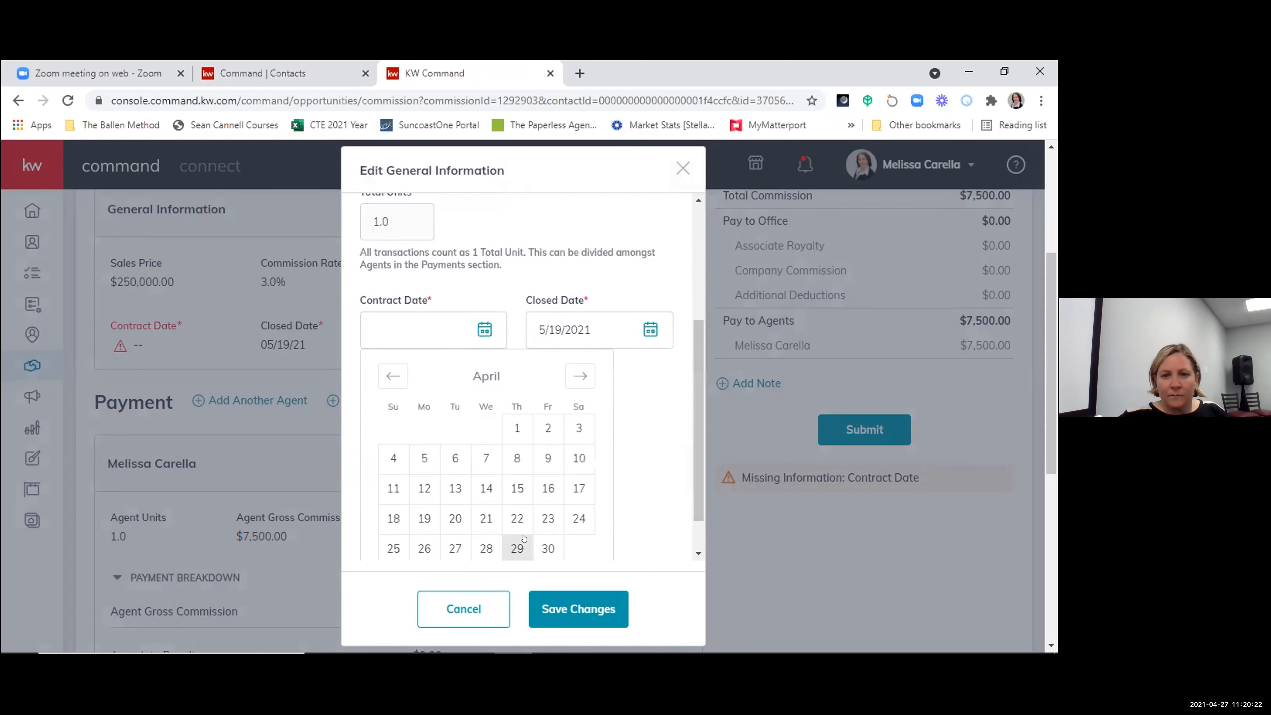
click(486, 548)
scroll(646, 401, up, 1)
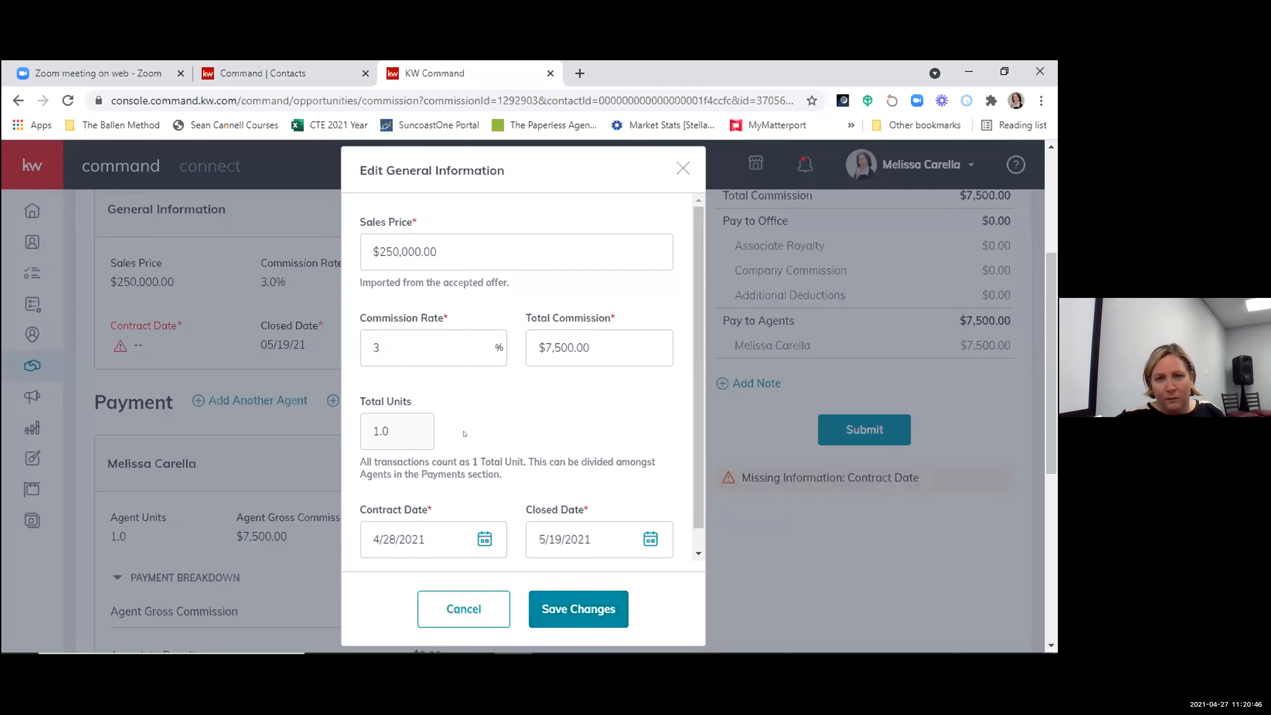
click(564, 610)
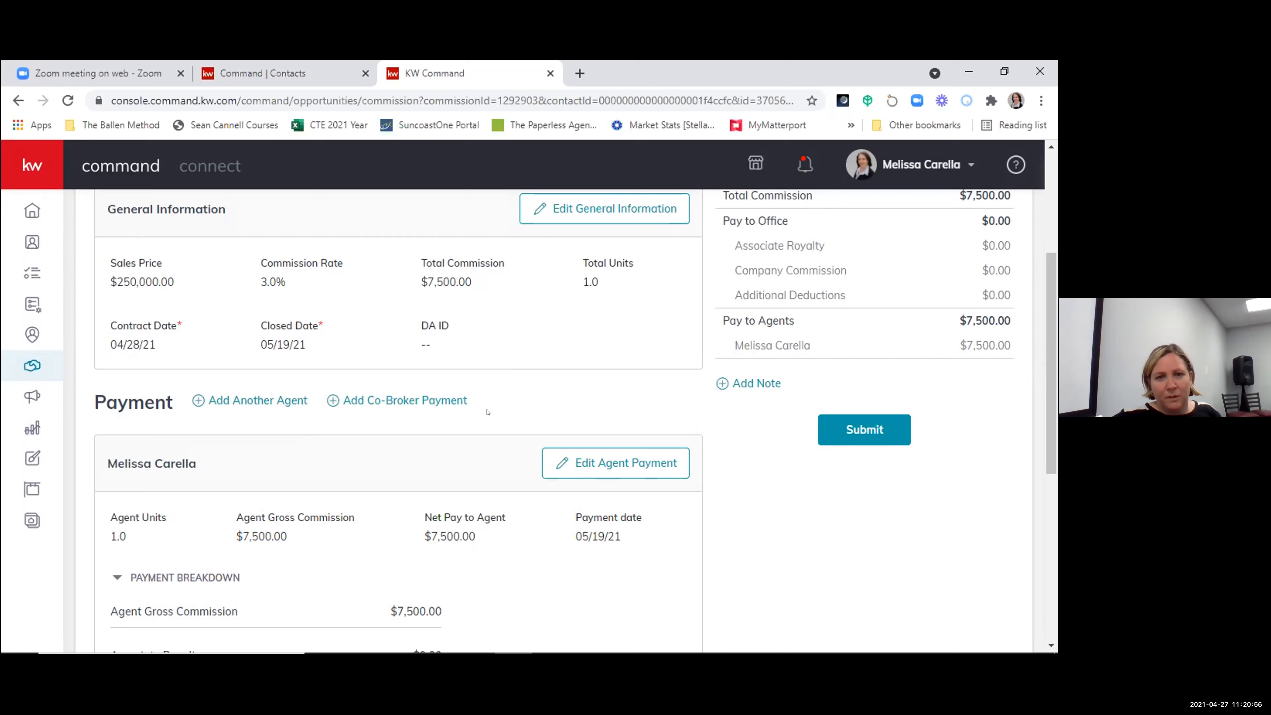
- Try a total commission of $7,250.00 in the commission's general information, and discard the edit
click(613, 215)
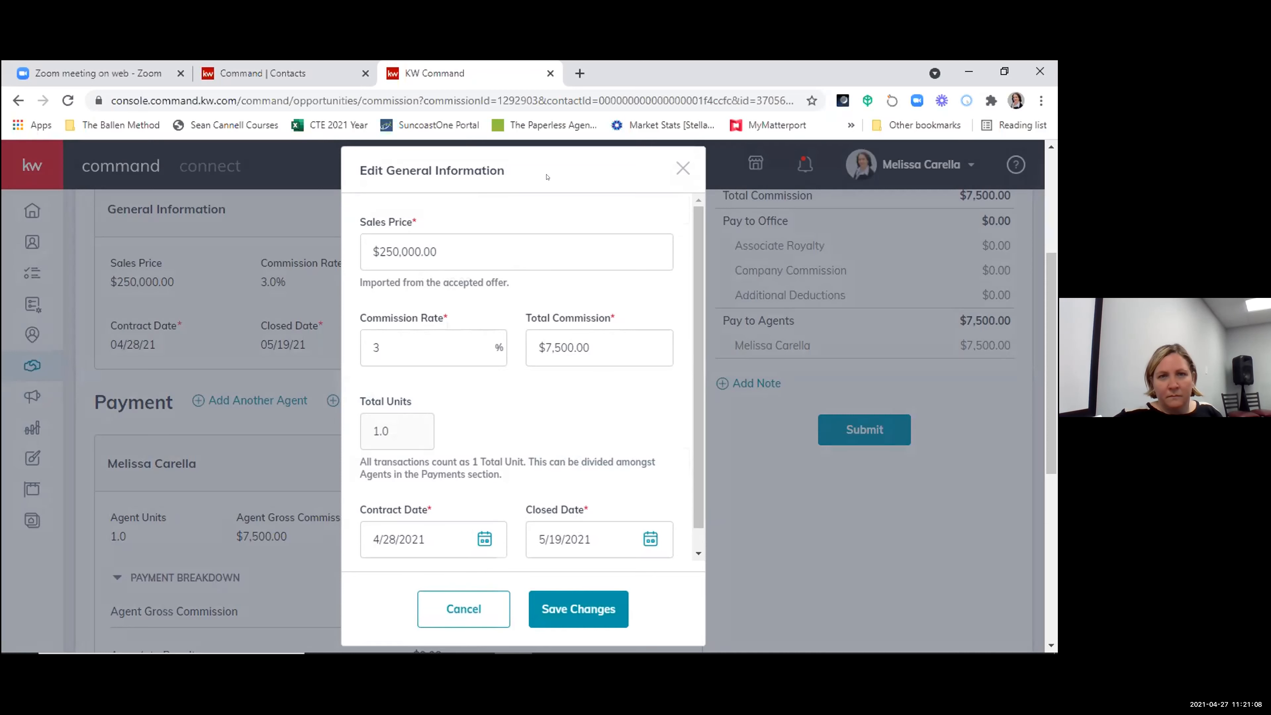
click(591, 348)
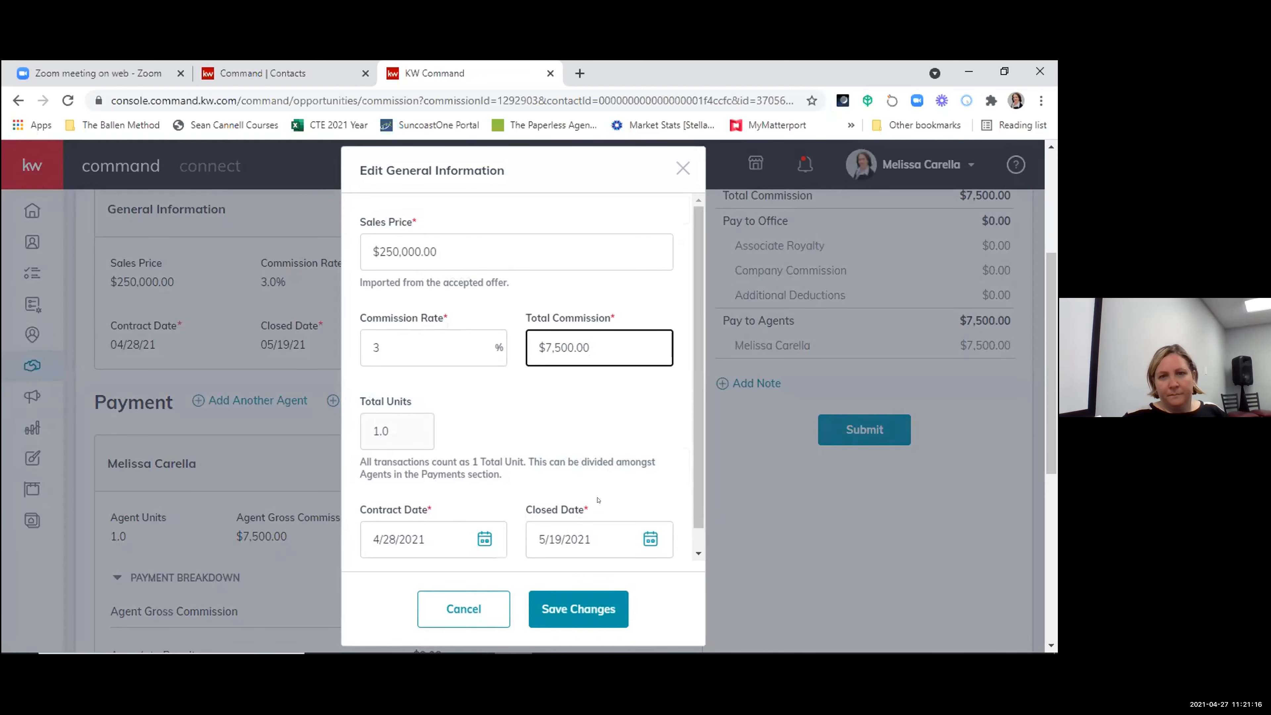
scroll(597, 500, down, 1)
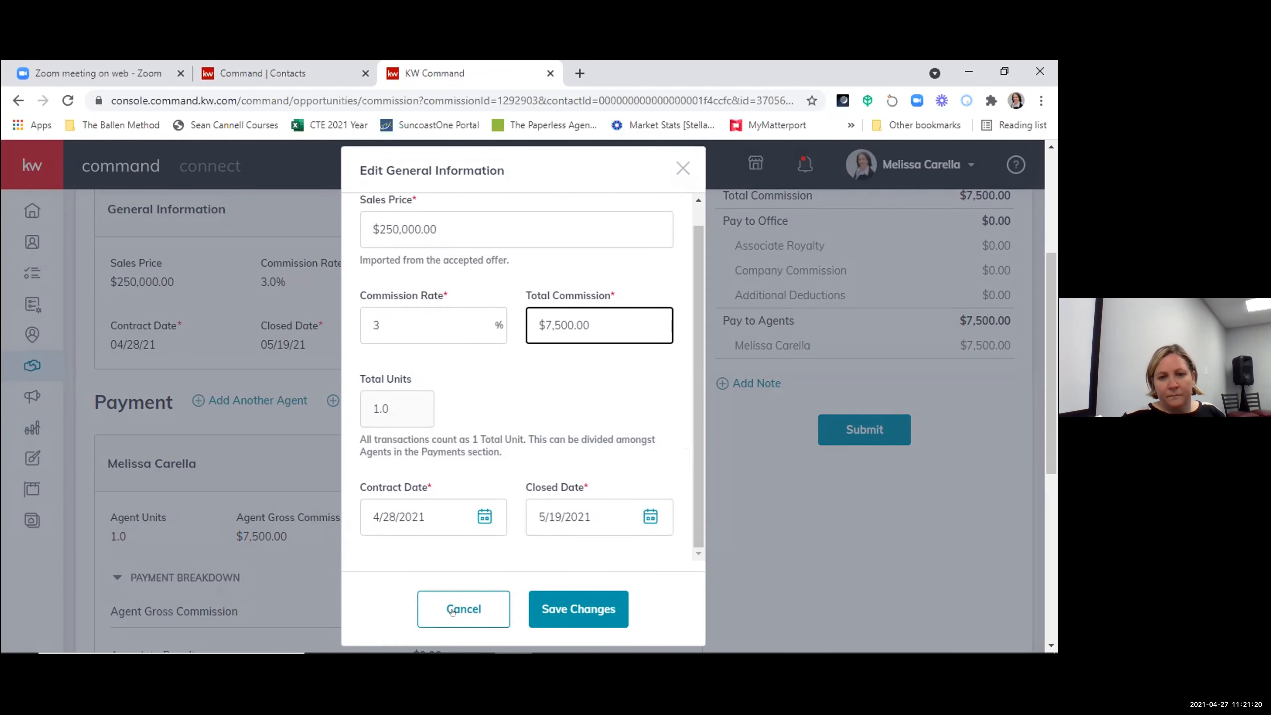
scroll(525, 398, down, 1)
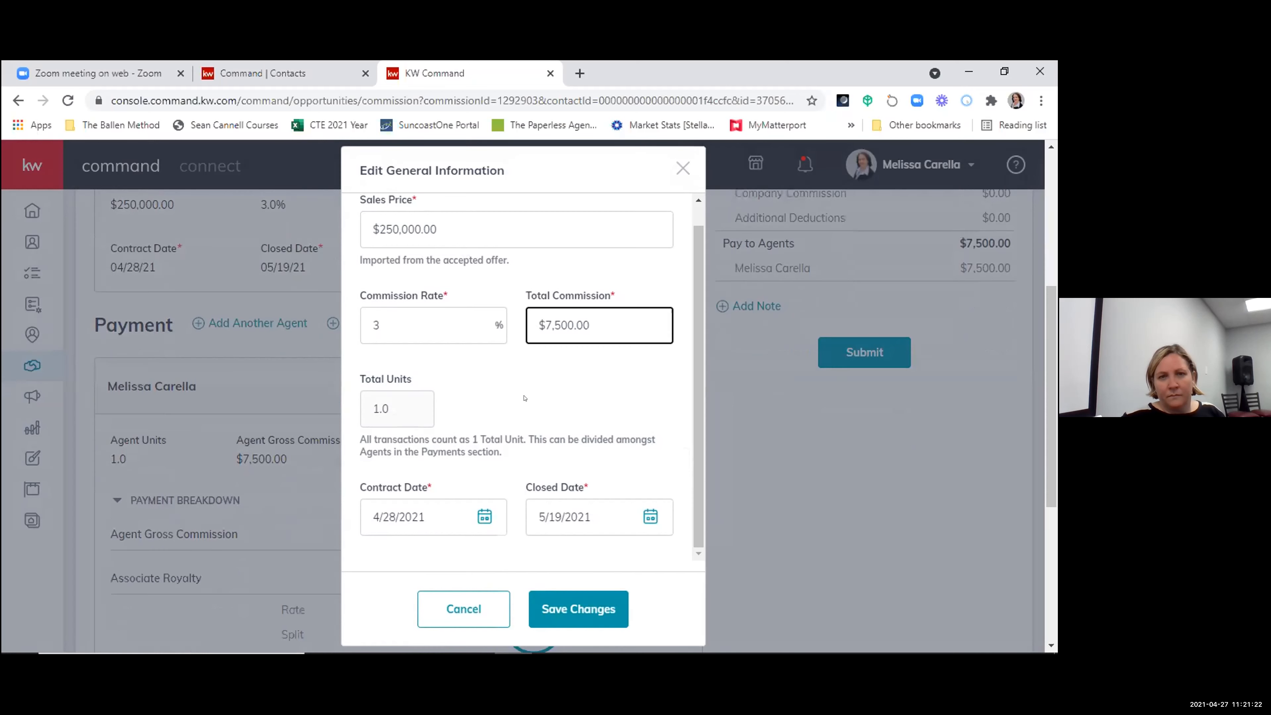
scroll(533, 404, up, 1)
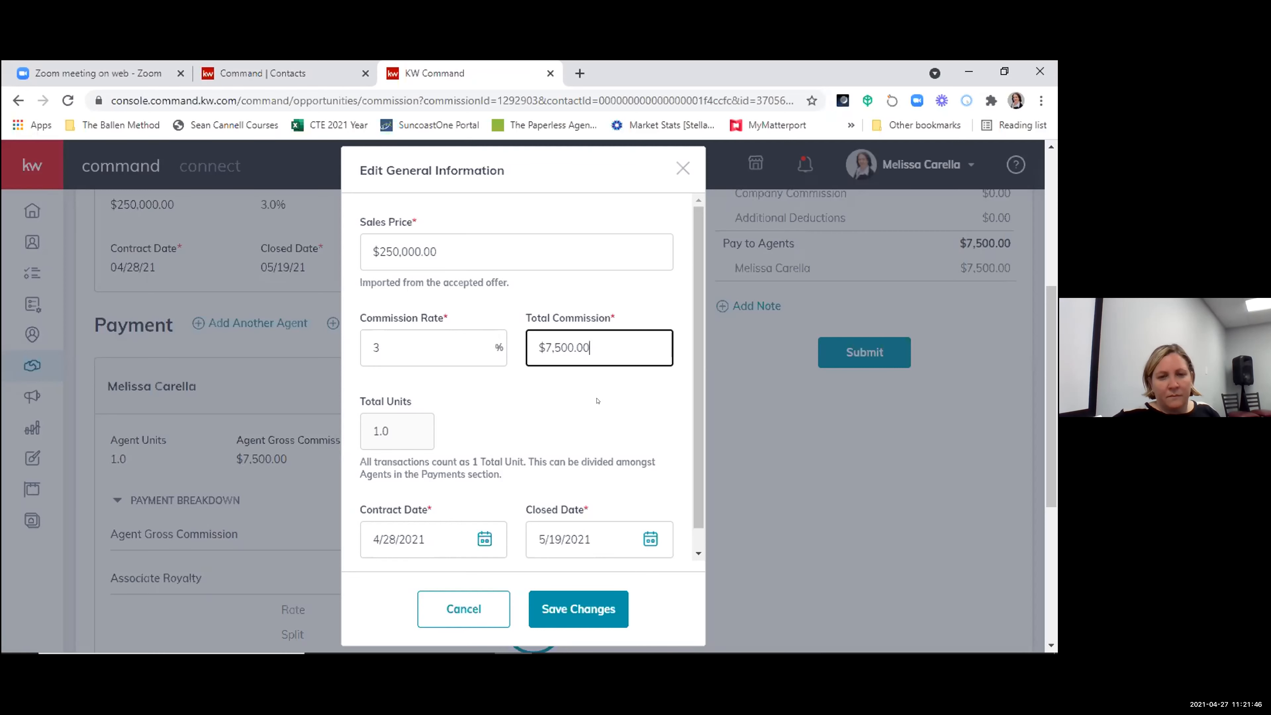
scroll(597, 401, down, 1)
scroll(597, 401, down, 3)
scroll(598, 401, up, 1)
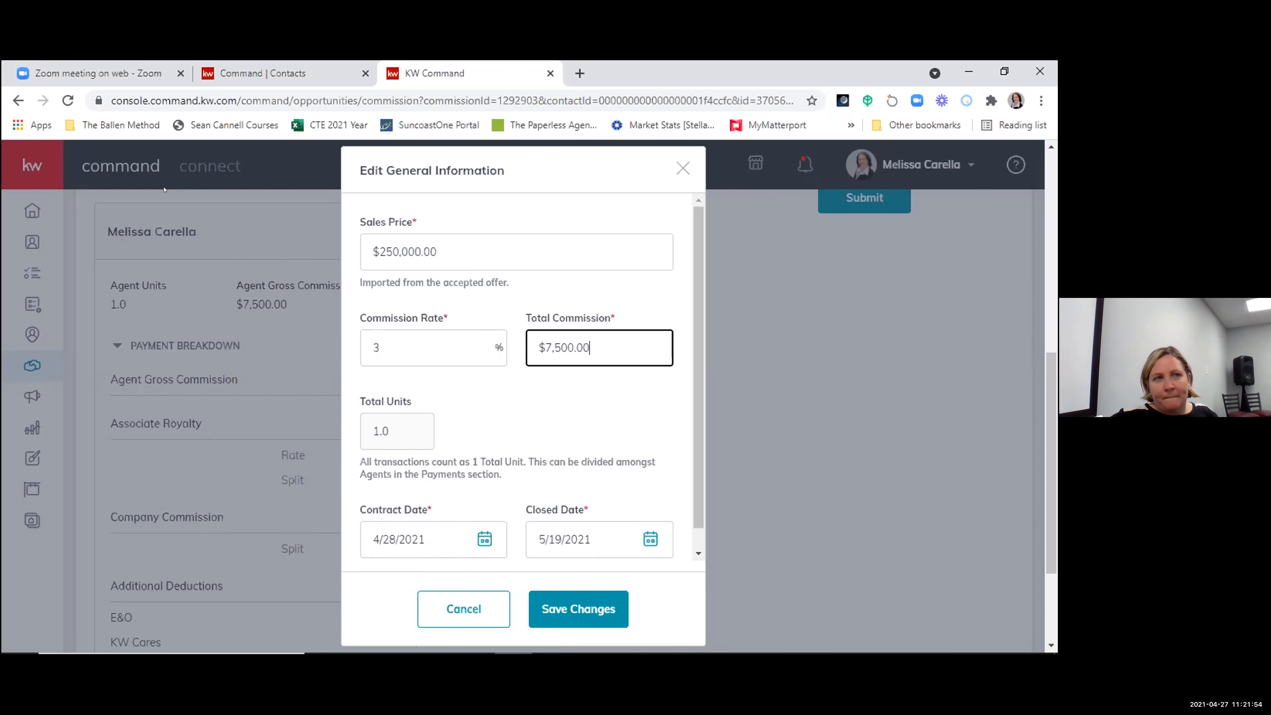
key(BackSpace)
key(BackSpace)
key(BackSpace)
key(BackSpace)
key(BackSpace)
key(BackSpace)
key(BackSpace)
text(250)
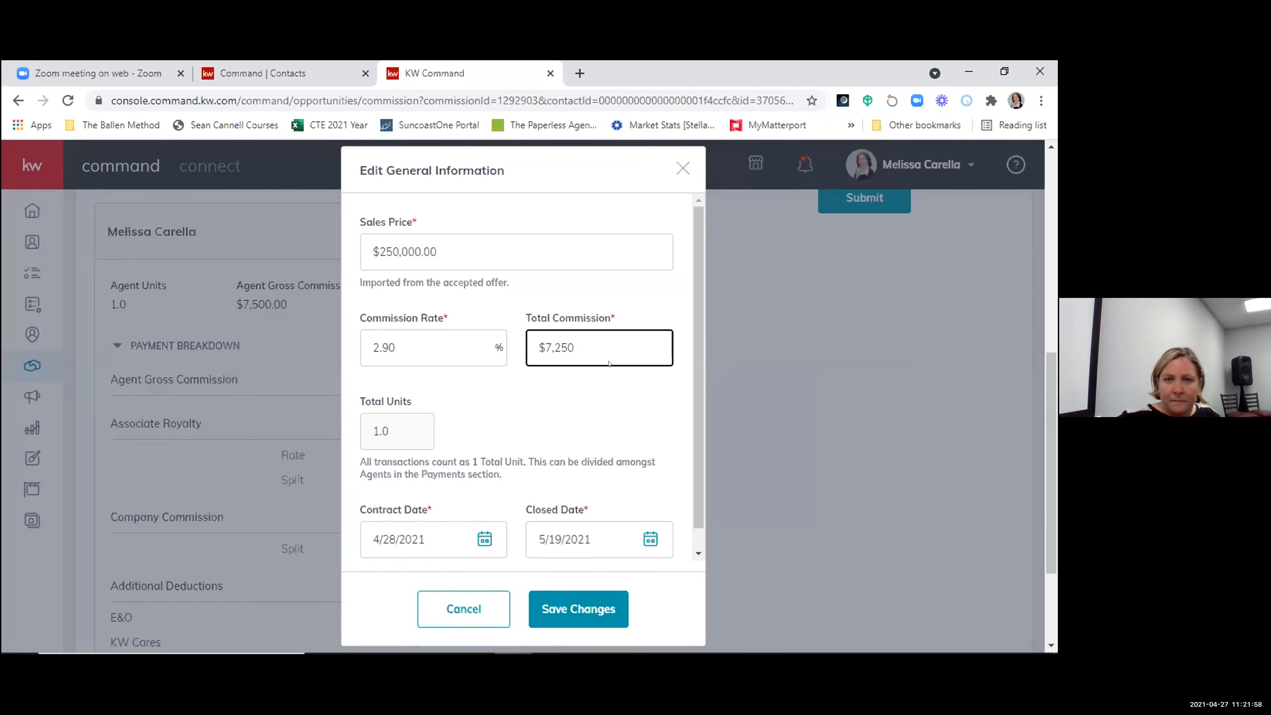
text(.00)
click(563, 413)
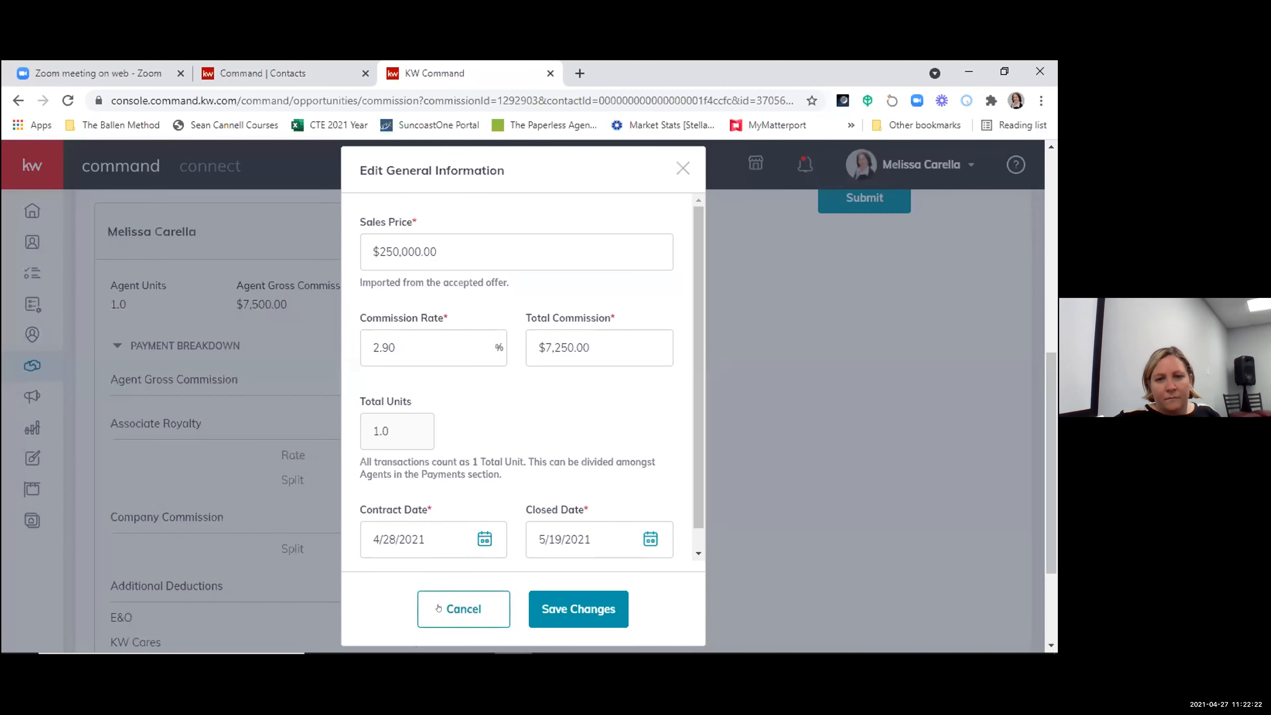
click(463, 609)
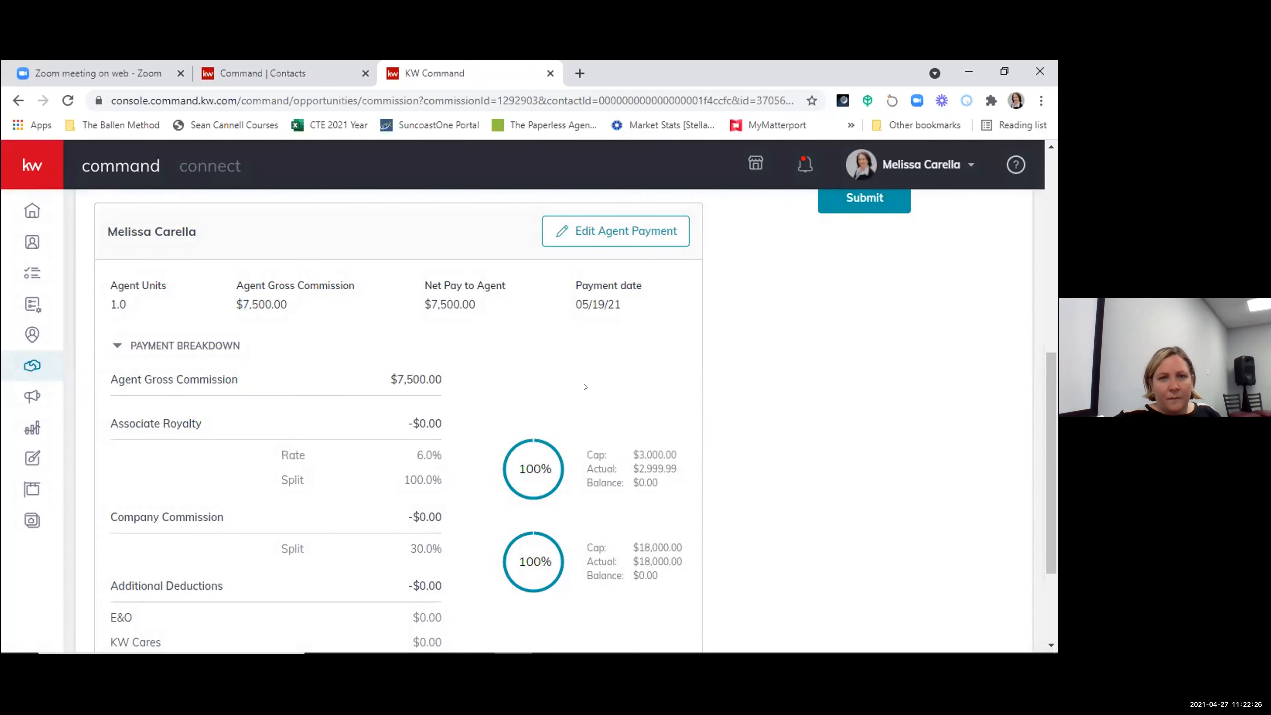
- Examine the agent's payment breakdown, general information and commission summary, and look briefly at the agent payment form without changing it
scroll(626, 416, down, 2)
scroll(639, 437, up, 2)
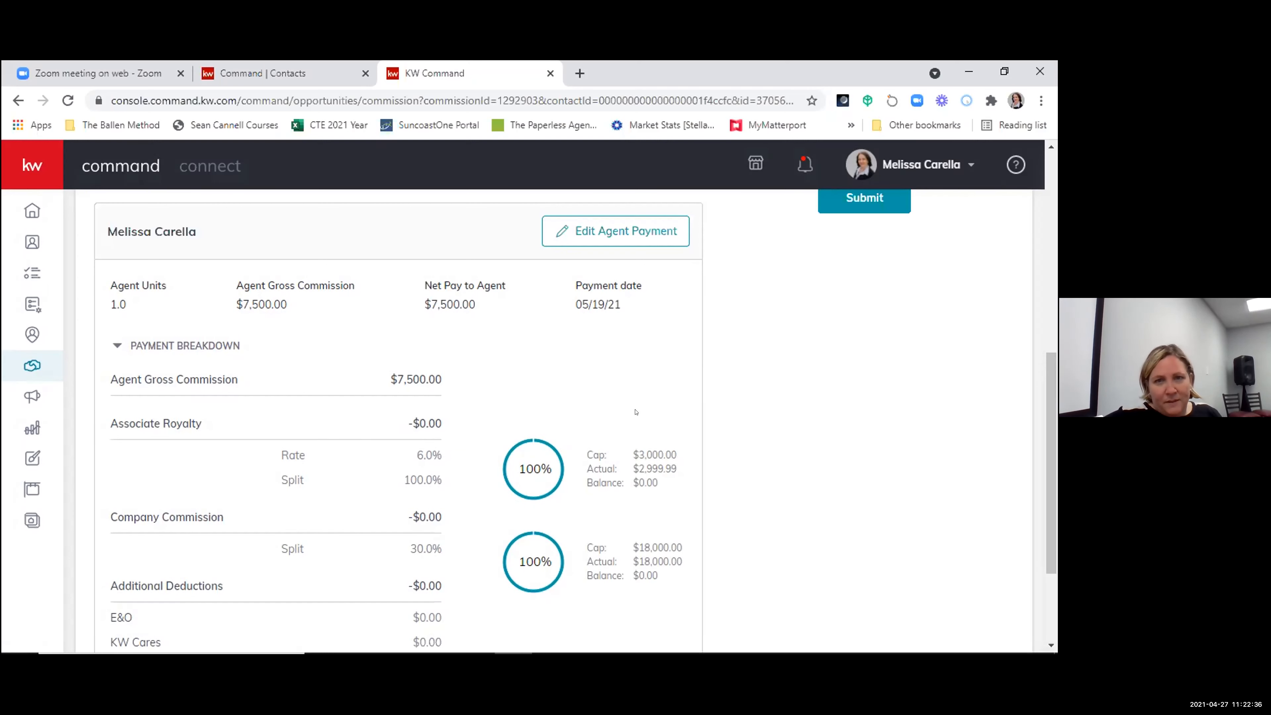
scroll(636, 412, up, 3)
scroll(636, 411, up, 3)
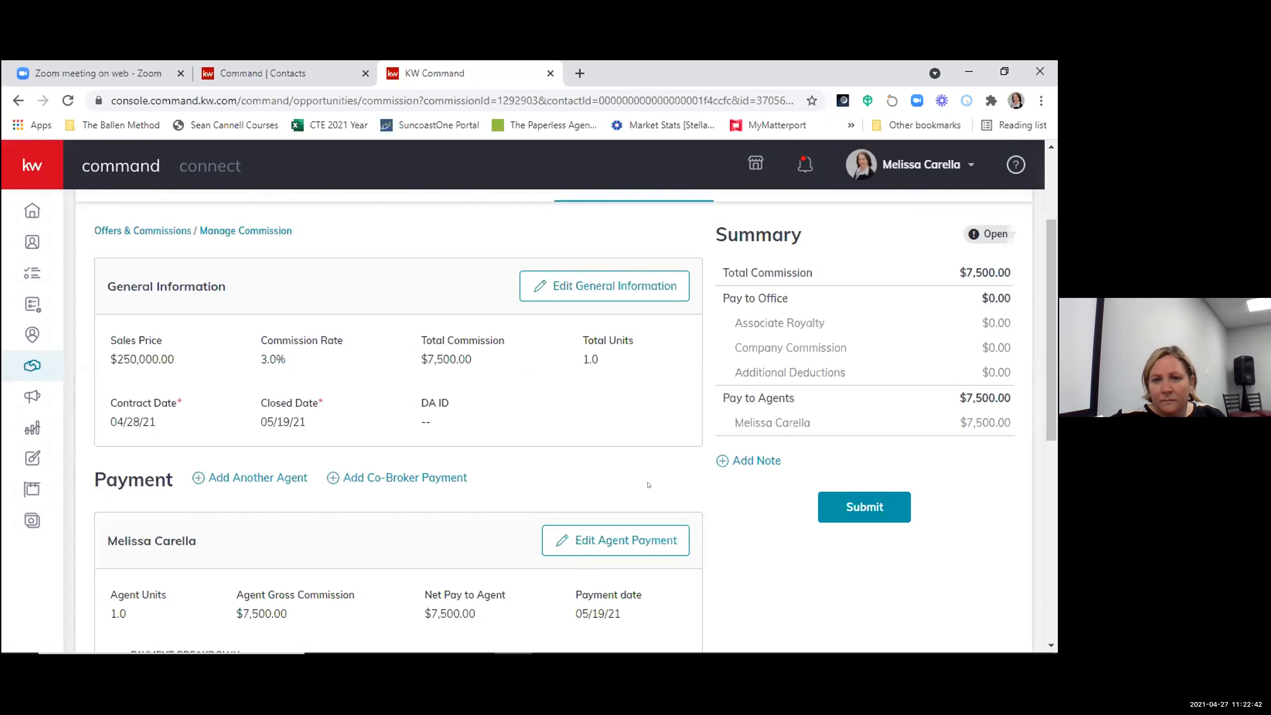
scroll(712, 511, down, 2)
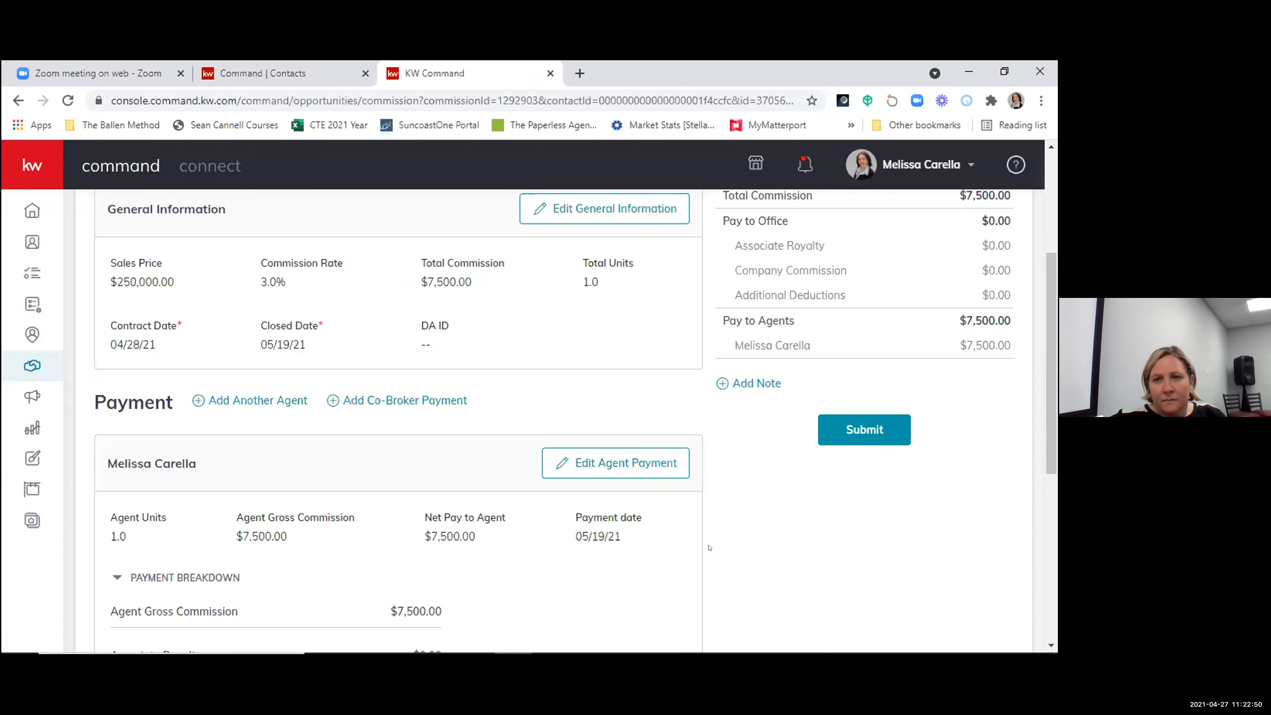
scroll(709, 548, up, 2)
scroll(709, 547, down, 2)
click(626, 472)
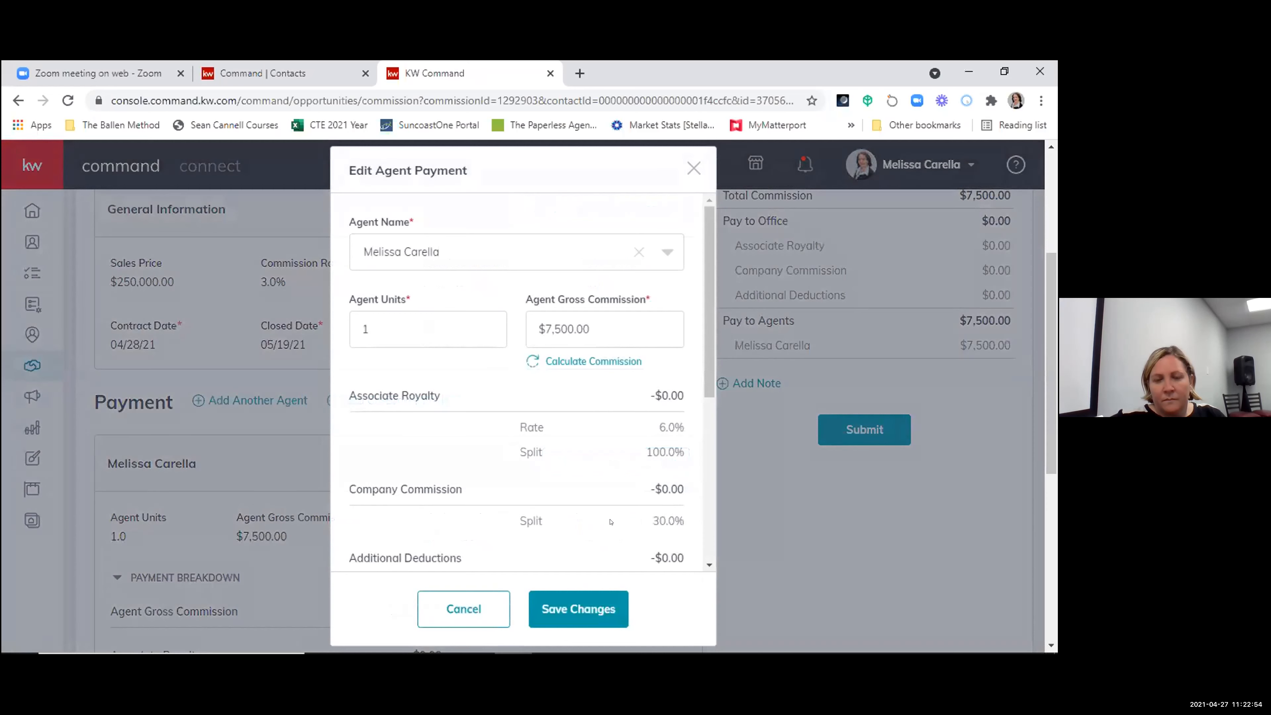
click(693, 168)
scroll(411, 422, down, 2)
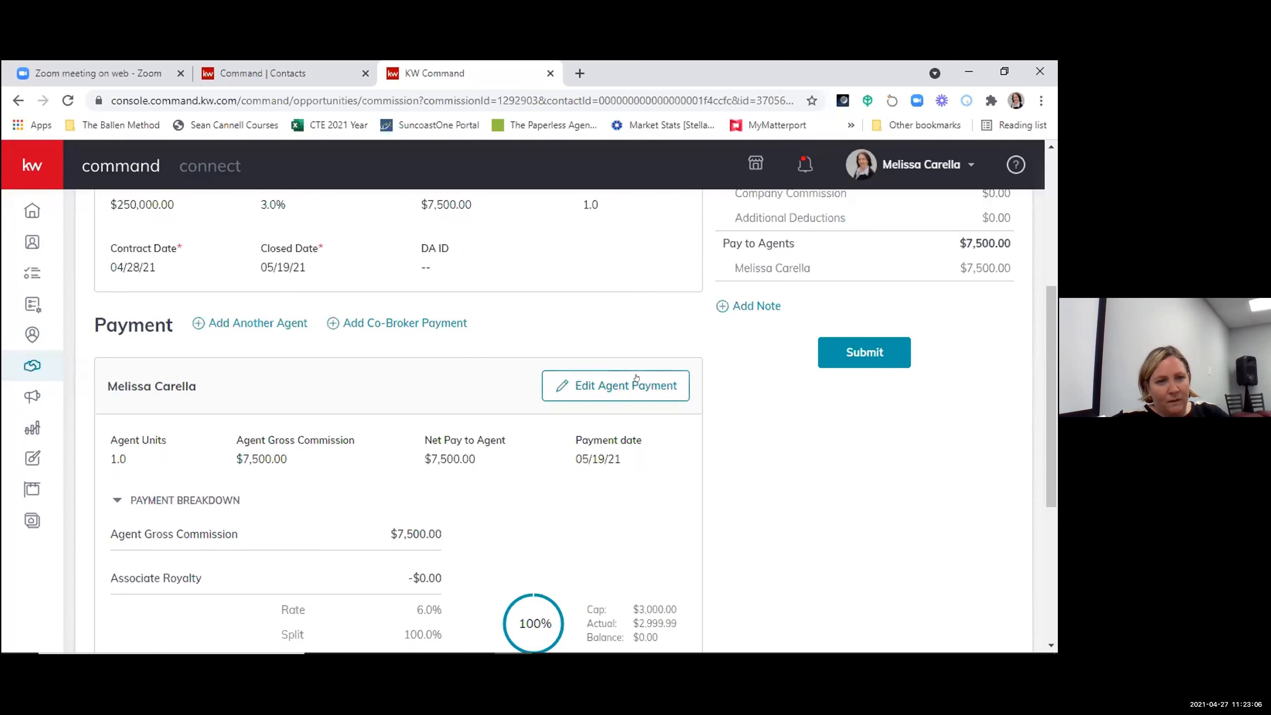
scroll(597, 545, down, 5)
scroll(437, 539, up, 4)
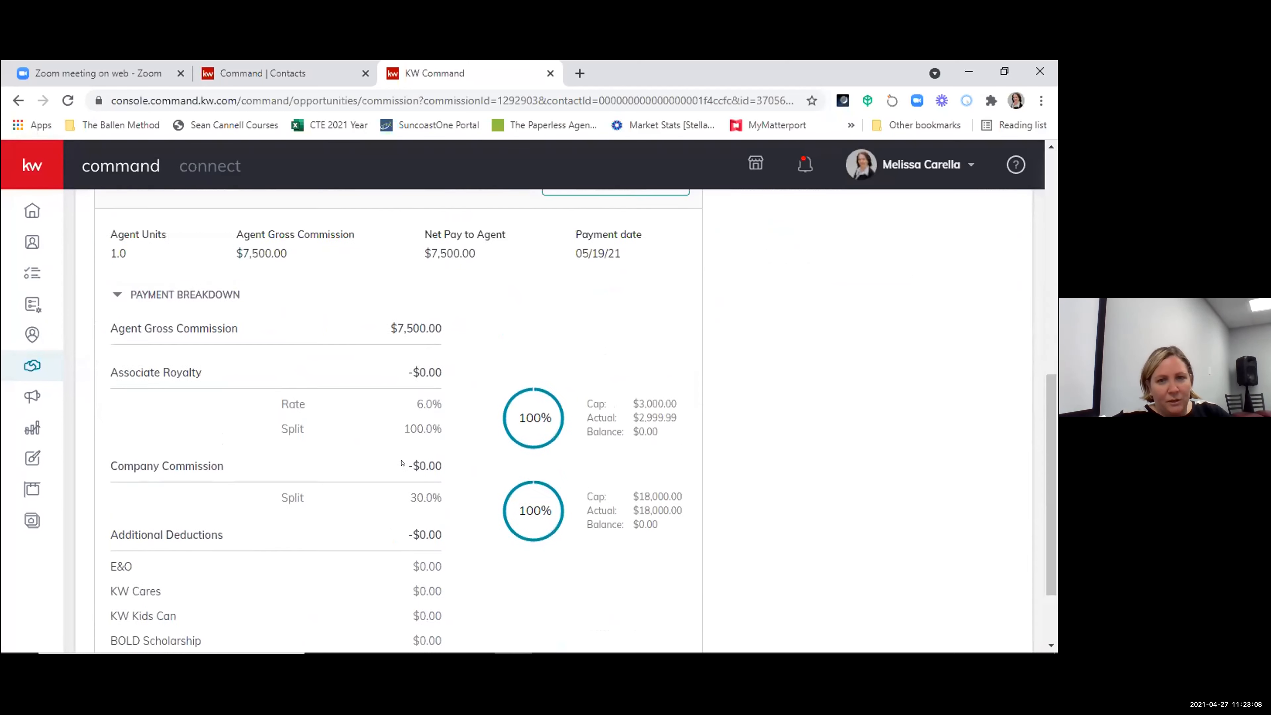
- Open the agent payment for editing and set the KW Cares deduction to $5.00
click(601, 313)
scroll(591, 451, down, 5)
scroll(588, 471, up, 5)
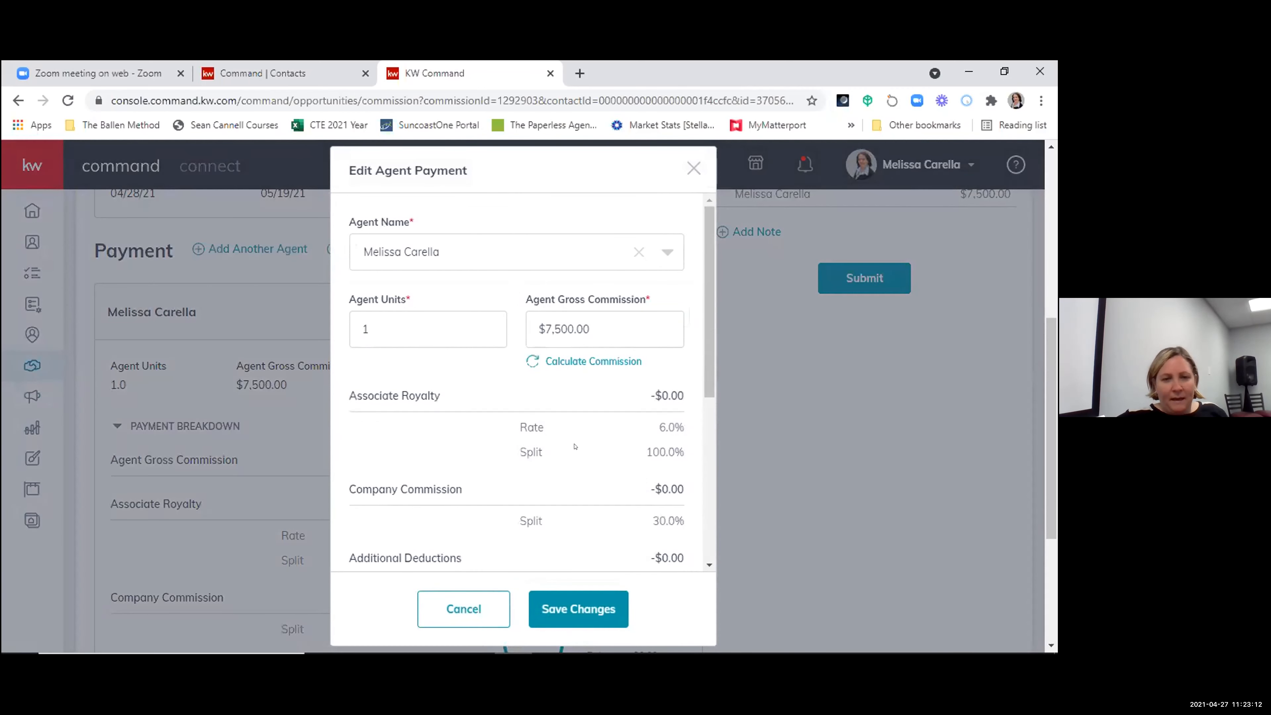
scroll(574, 446, down, 4)
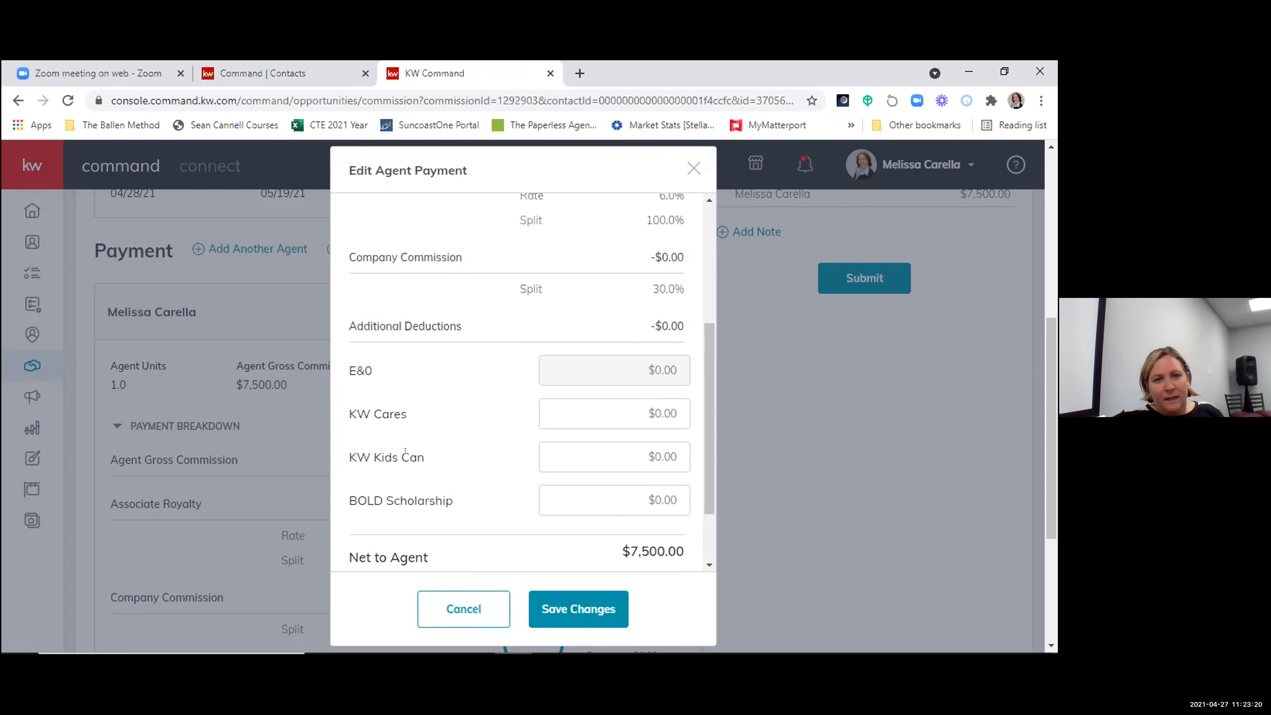
click(664, 422)
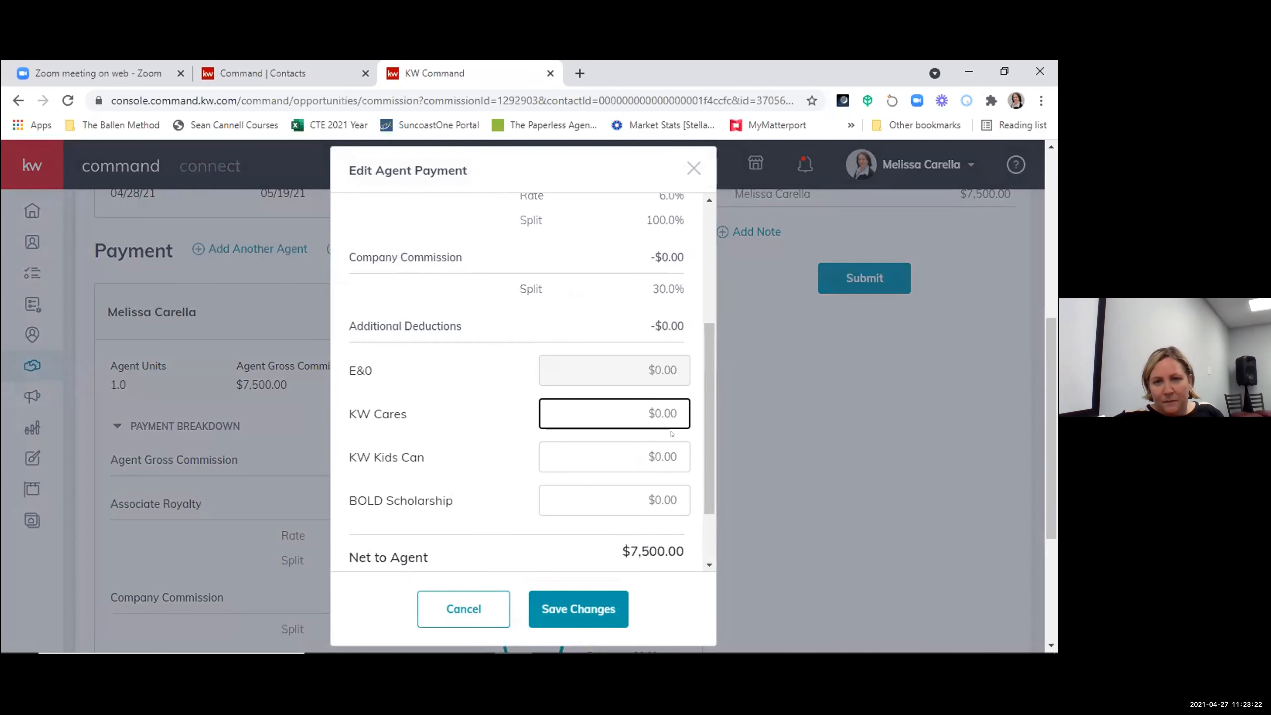
text(5.00)
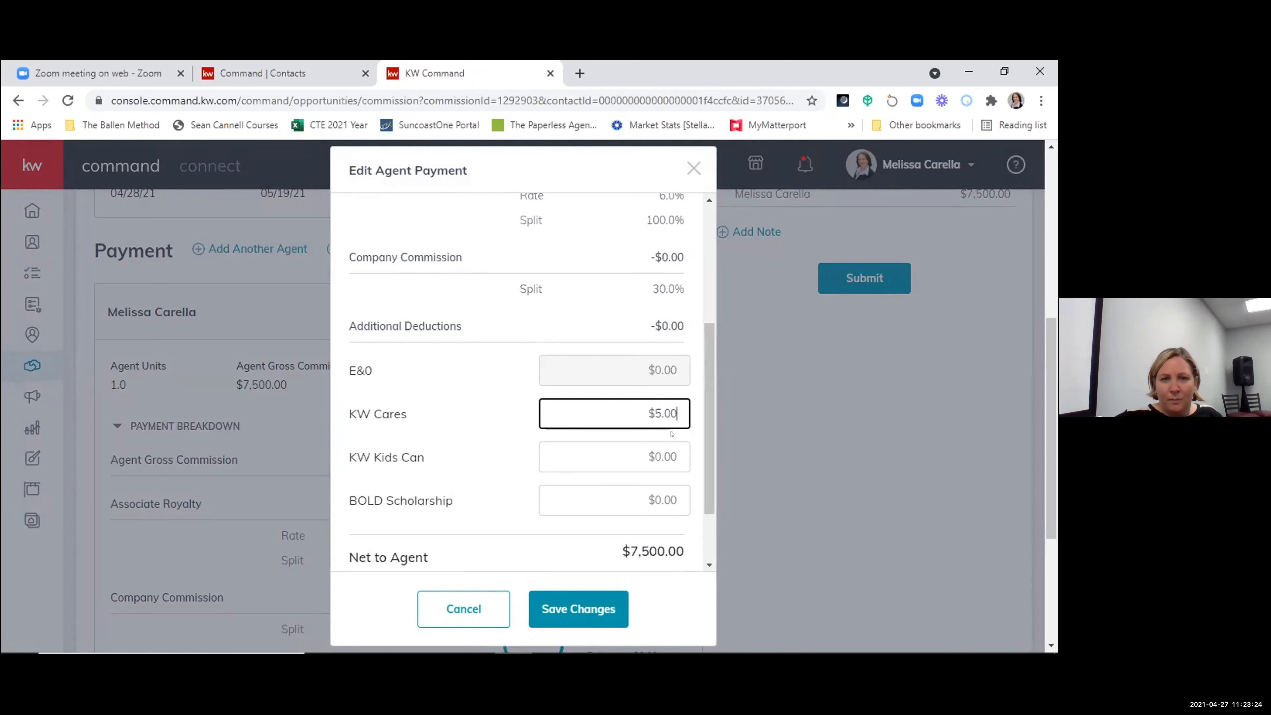
- Start an extra payment item for the agent, review the available types, and choose Outside Referral
scroll(672, 434, up, 1)
scroll(672, 434, down, 2)
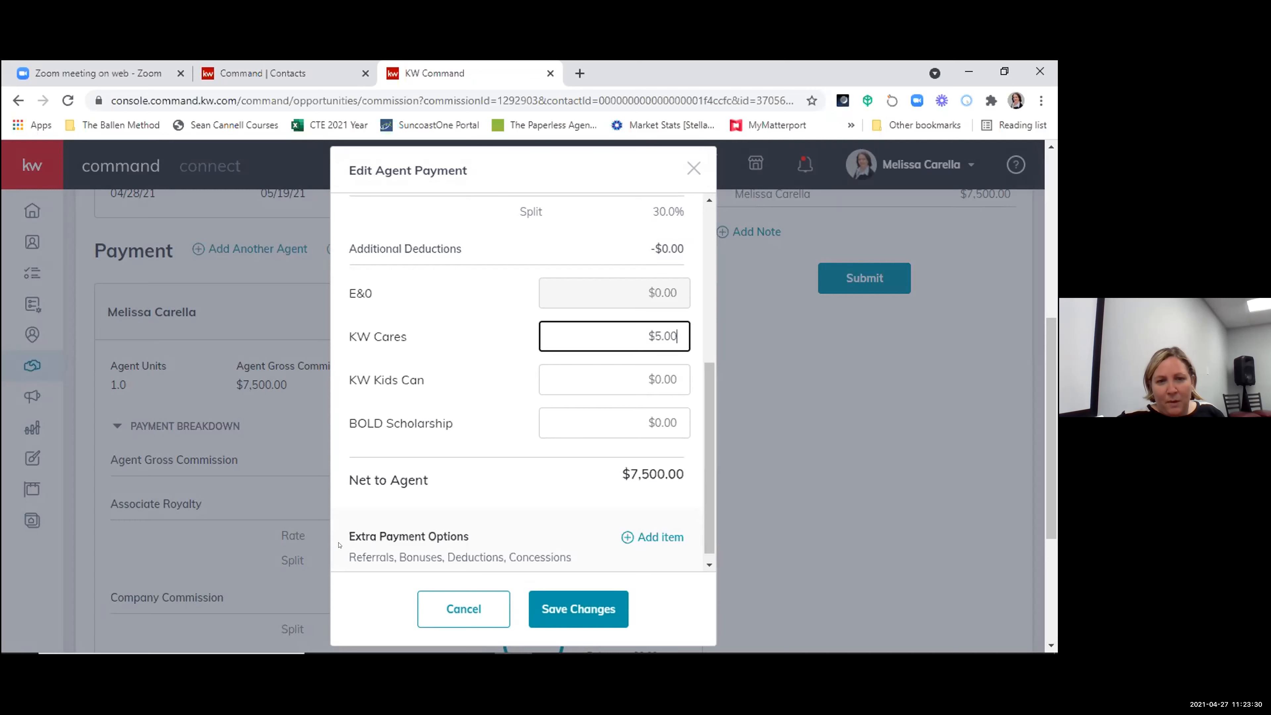
click(670, 535)
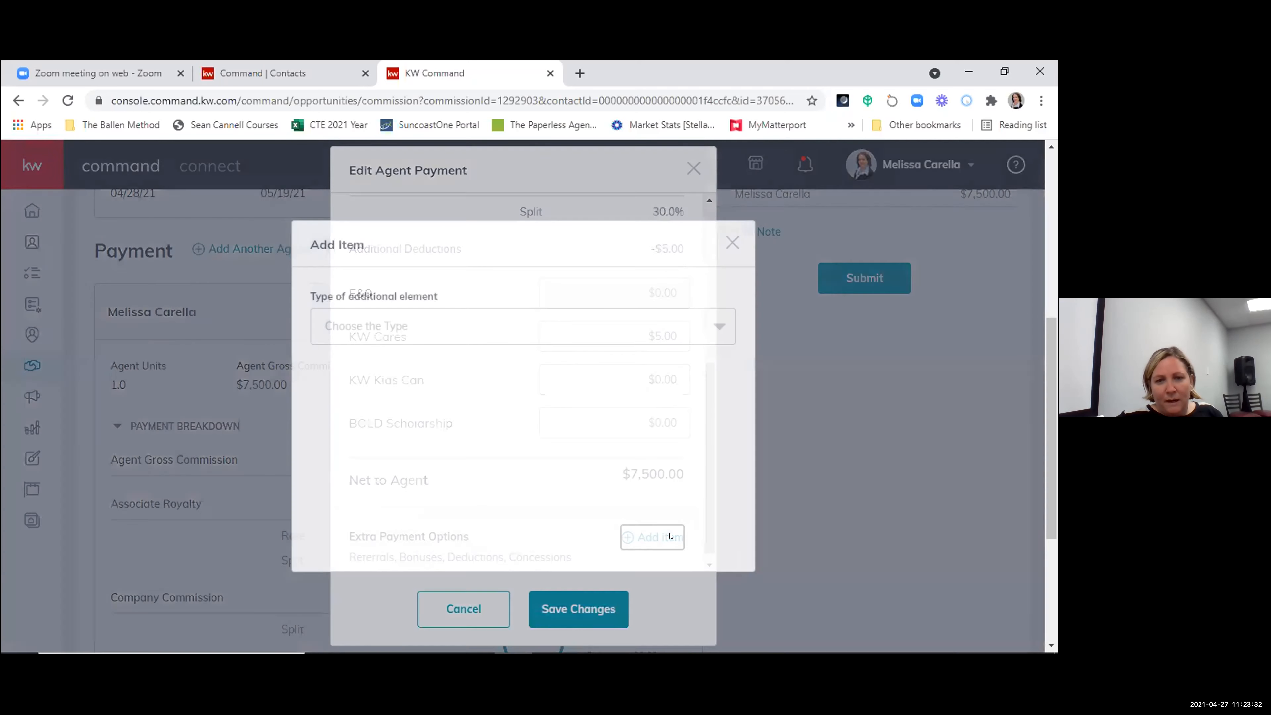
click(400, 325)
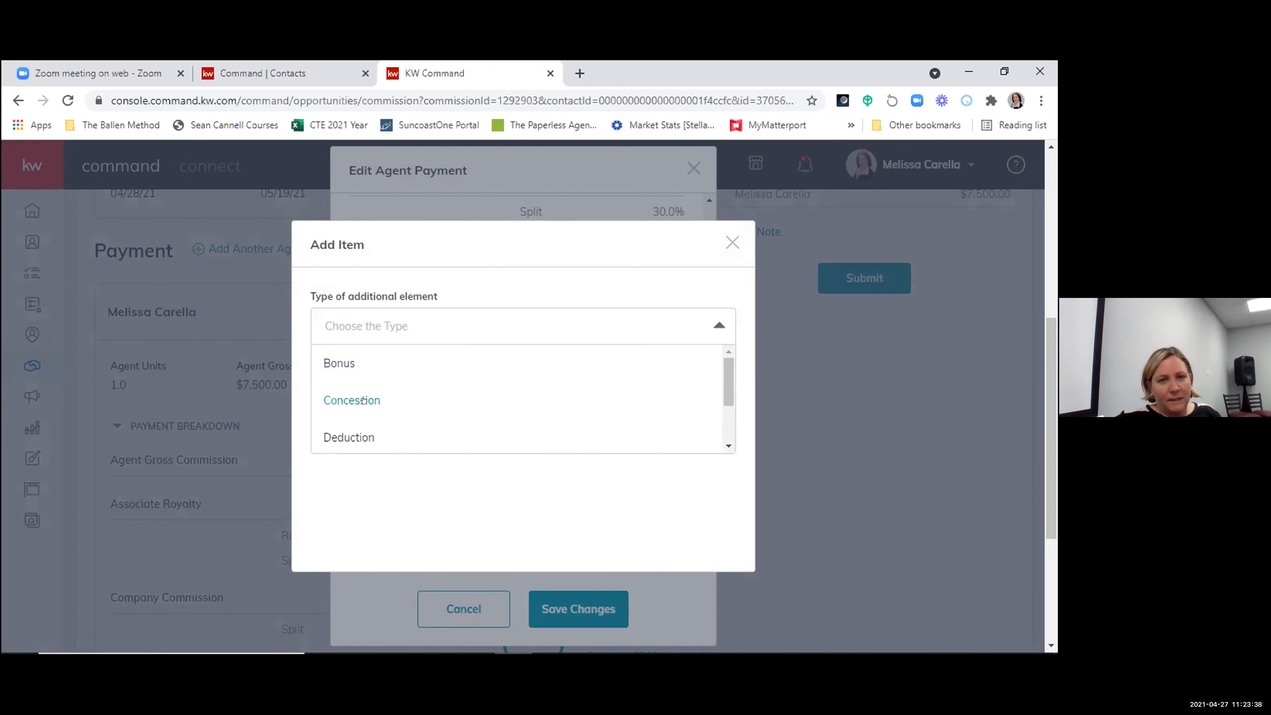
scroll(364, 400, down, 2)
scroll(341, 374, up, 1)
scroll(341, 373, up, 1)
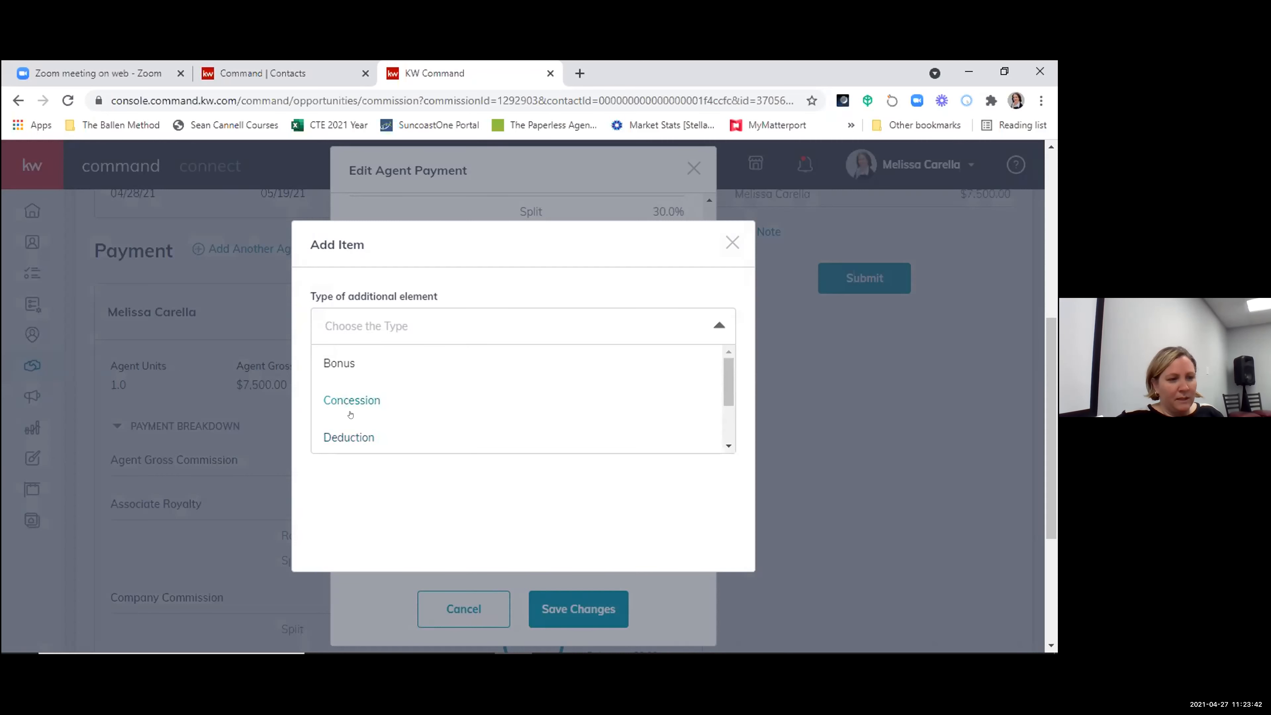
scroll(351, 414, down, 2)
scroll(352, 410, up, 2)
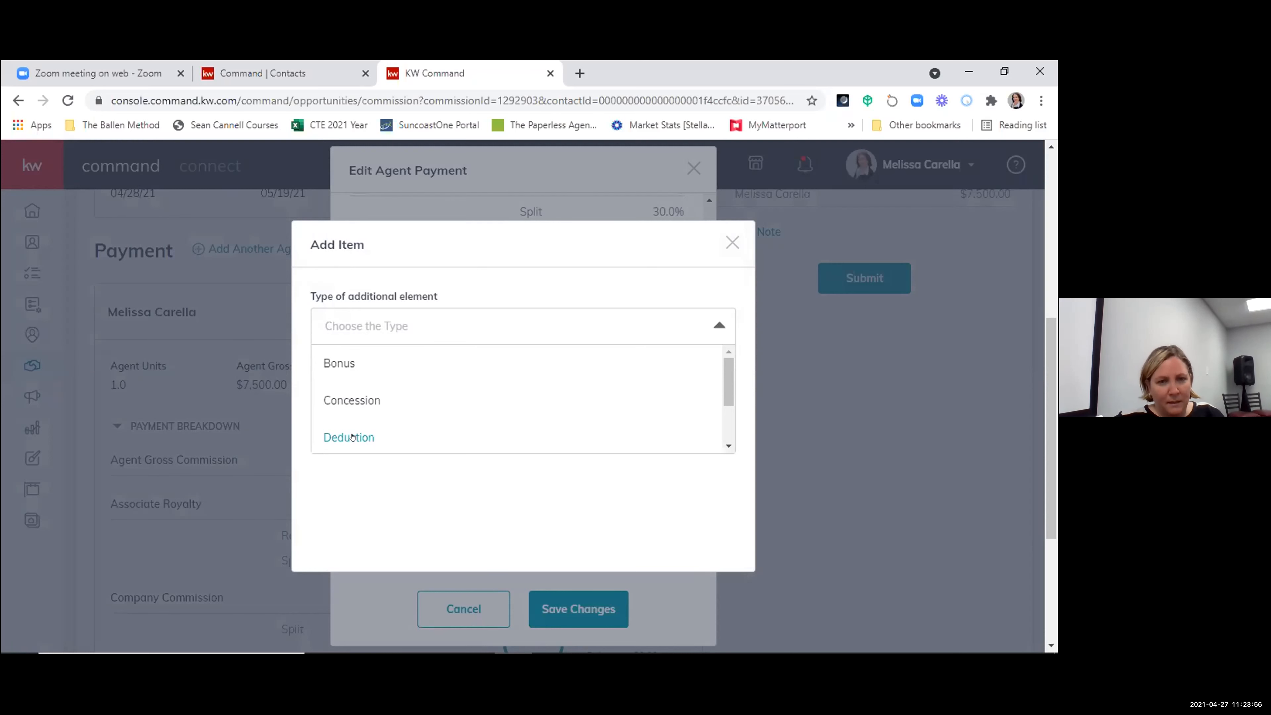
scroll(503, 412, down, 2)
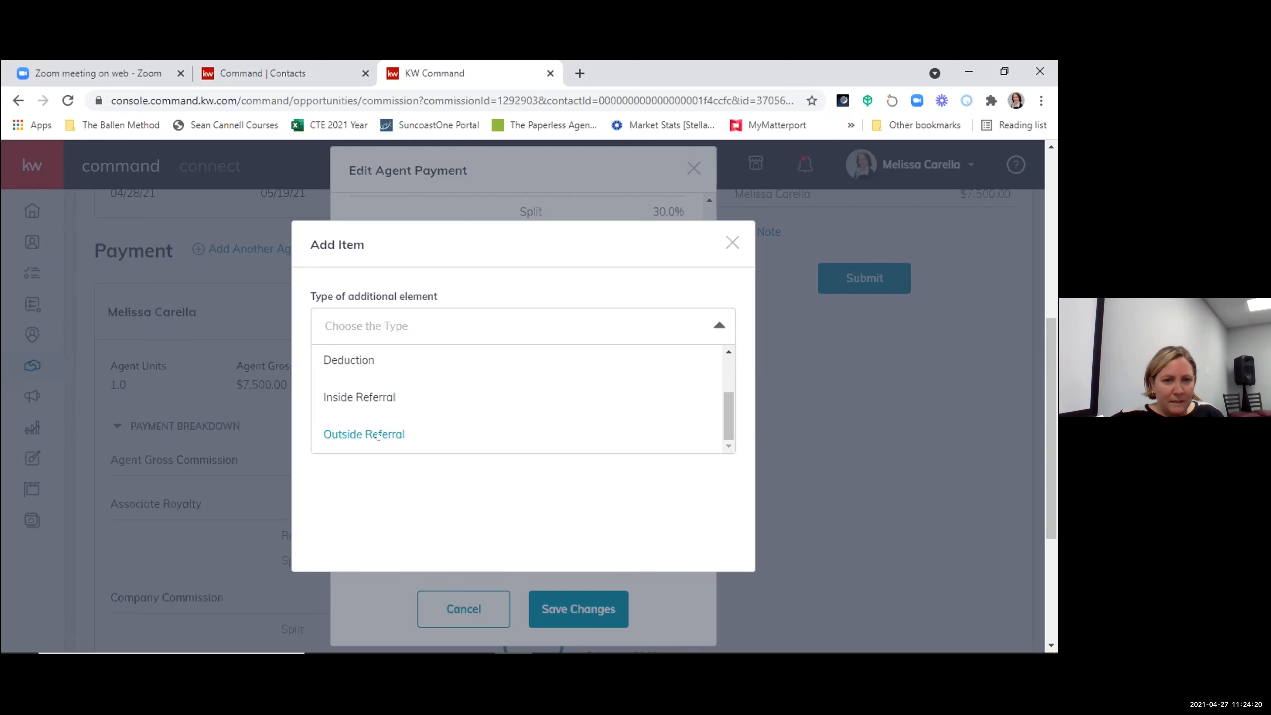
click(378, 435)
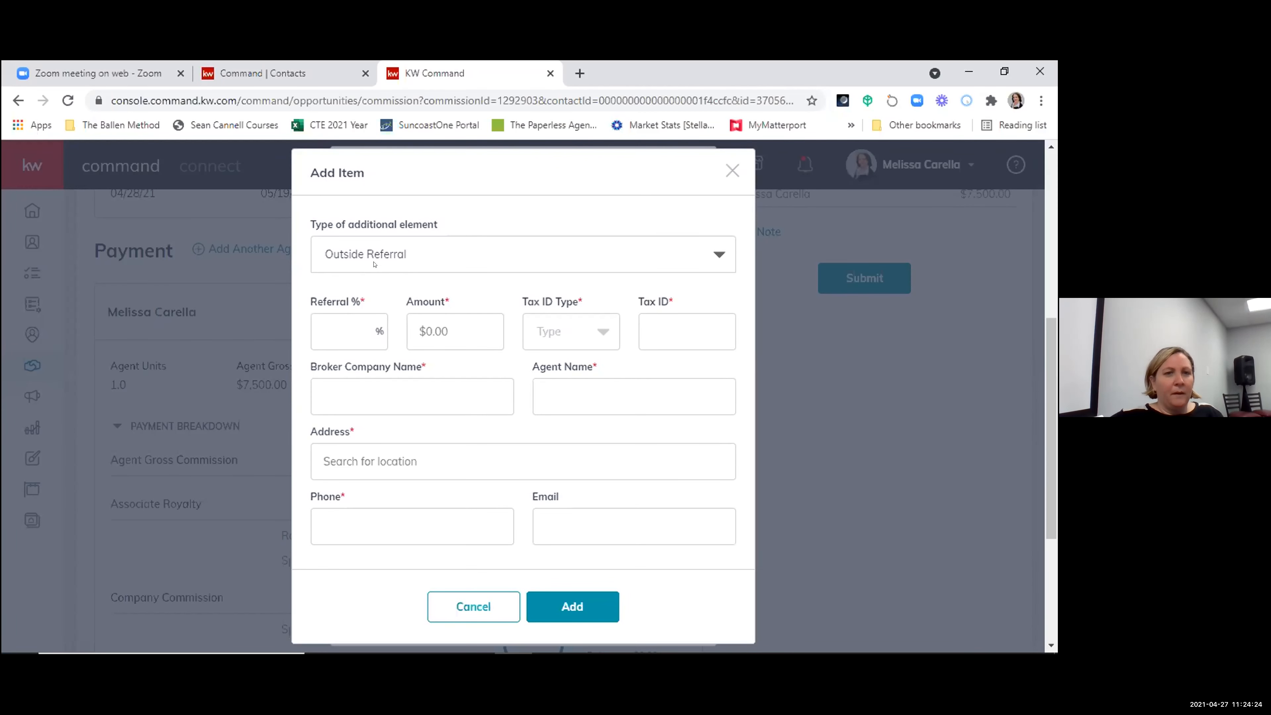
- Set the outside referral to 25%, choose EIN as the tax ID type, and enter the tax ID
click(353, 327)
text(25)
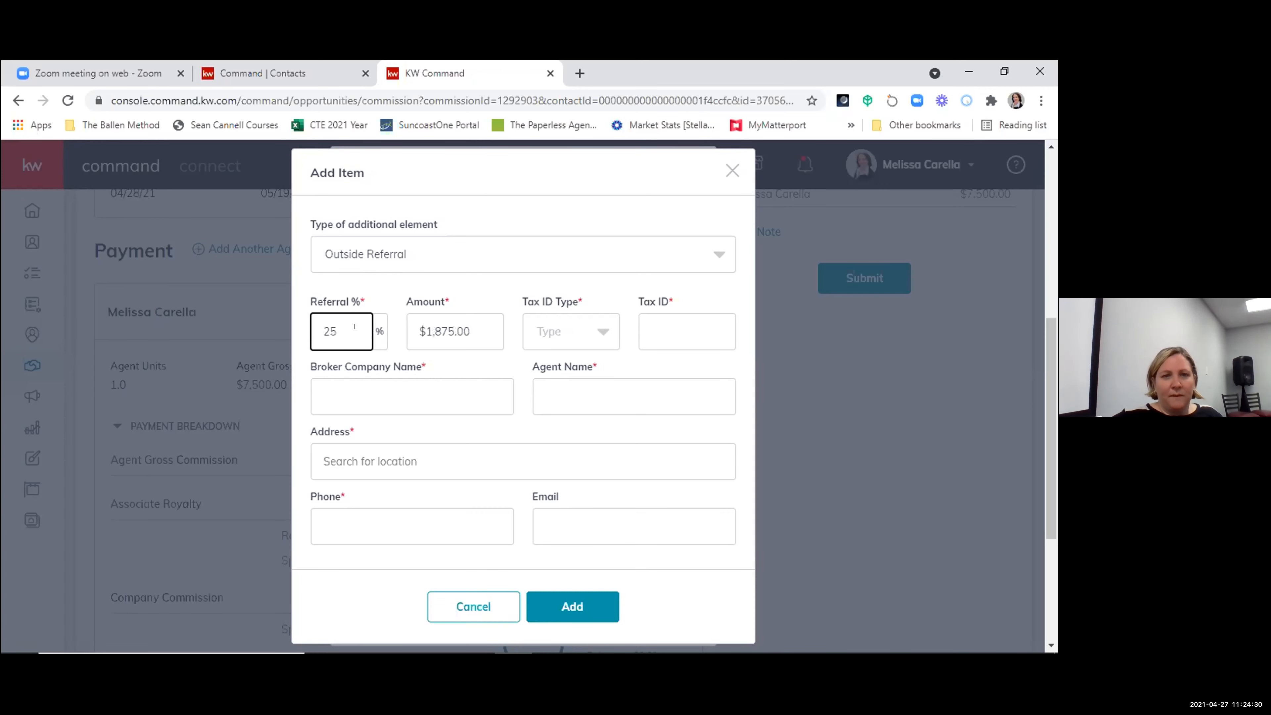
click(469, 338)
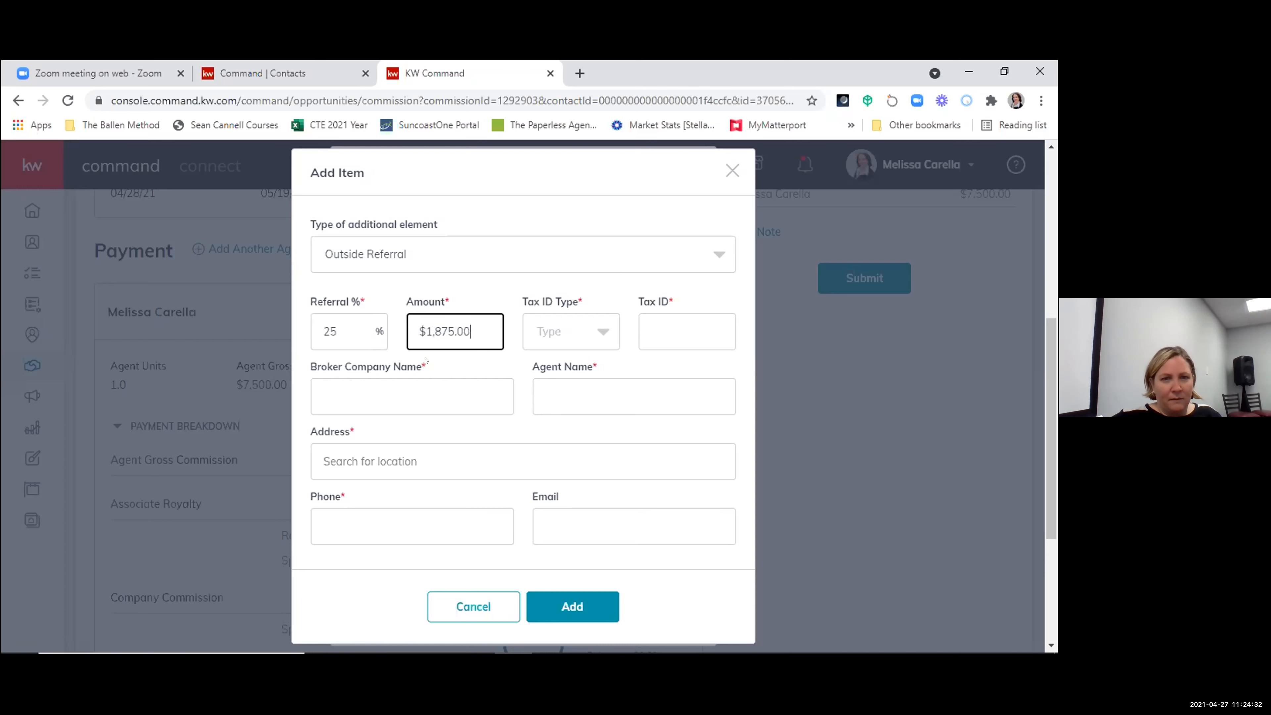
click(560, 335)
click(540, 403)
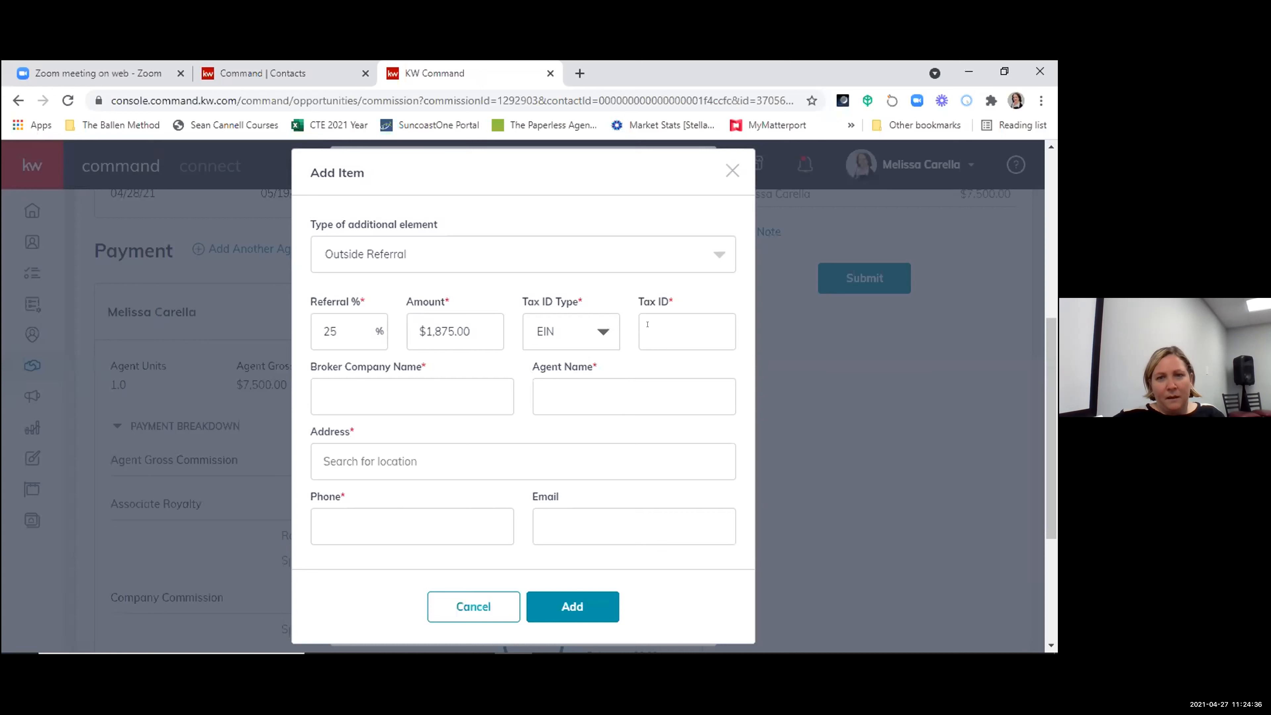
click(673, 321)
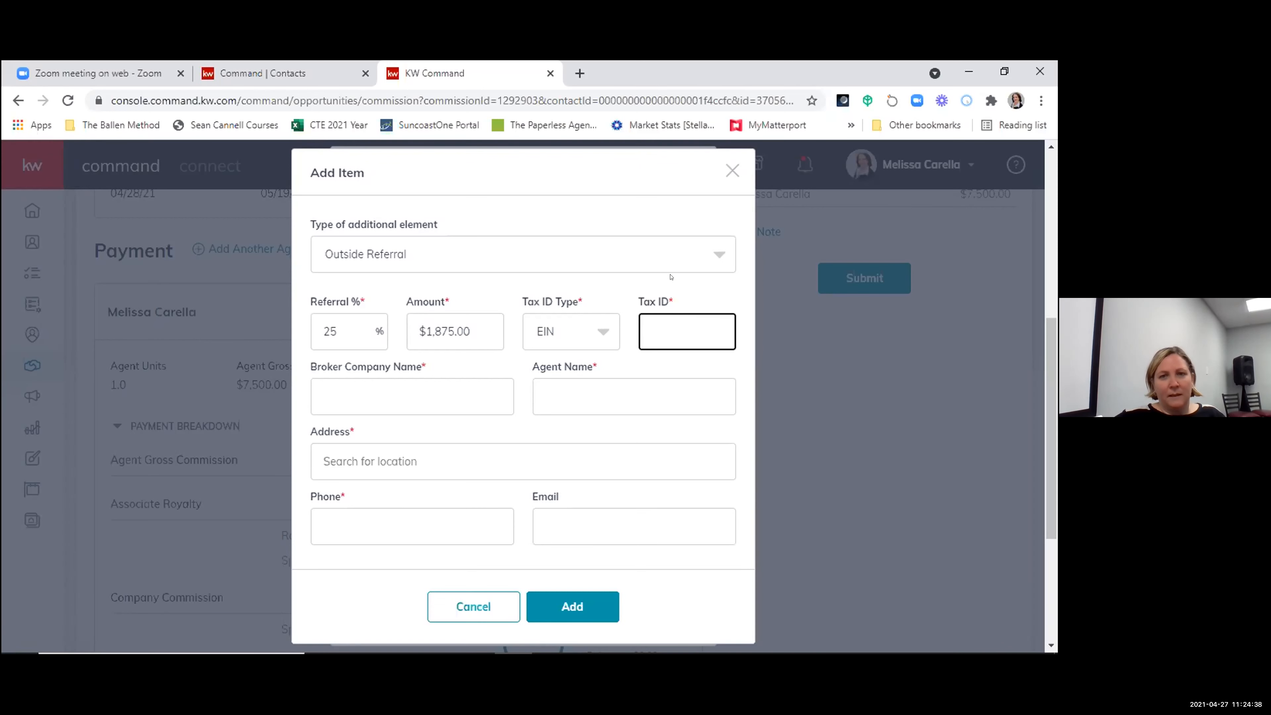
text(123456789)
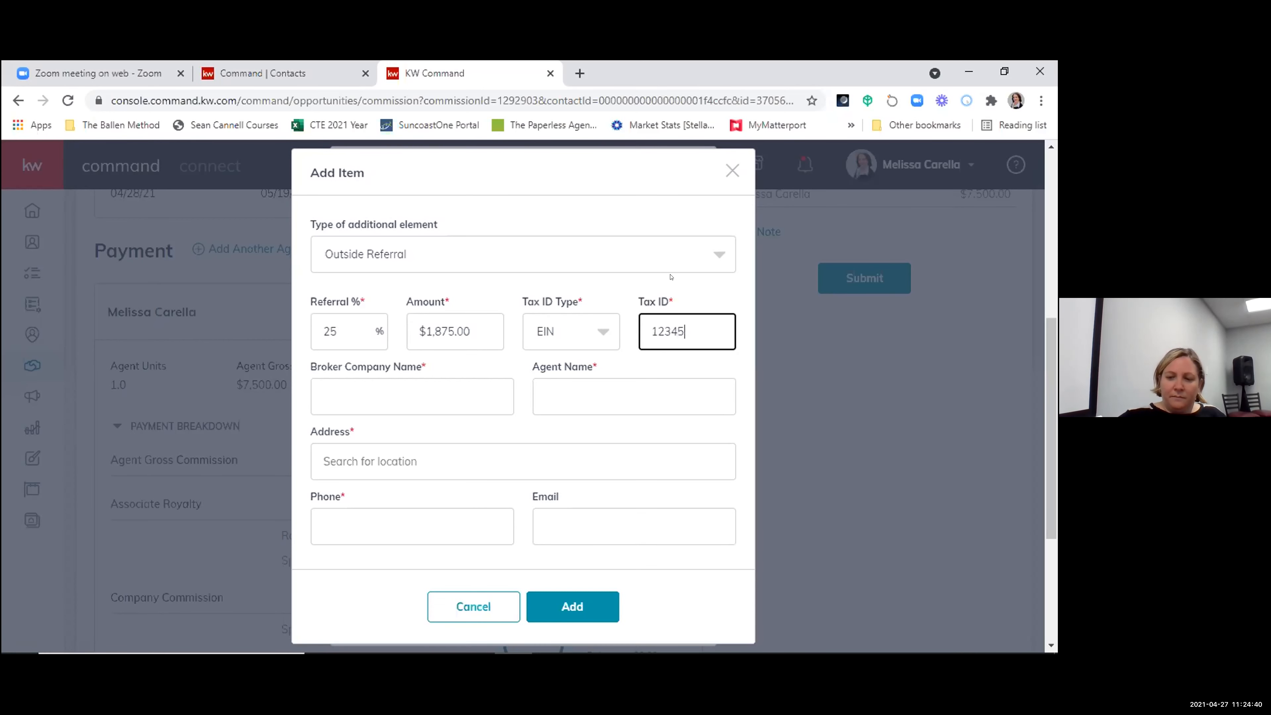
- Try to add the outside referral with the broker company, agent name, address and phone left blank
click(439, 400)
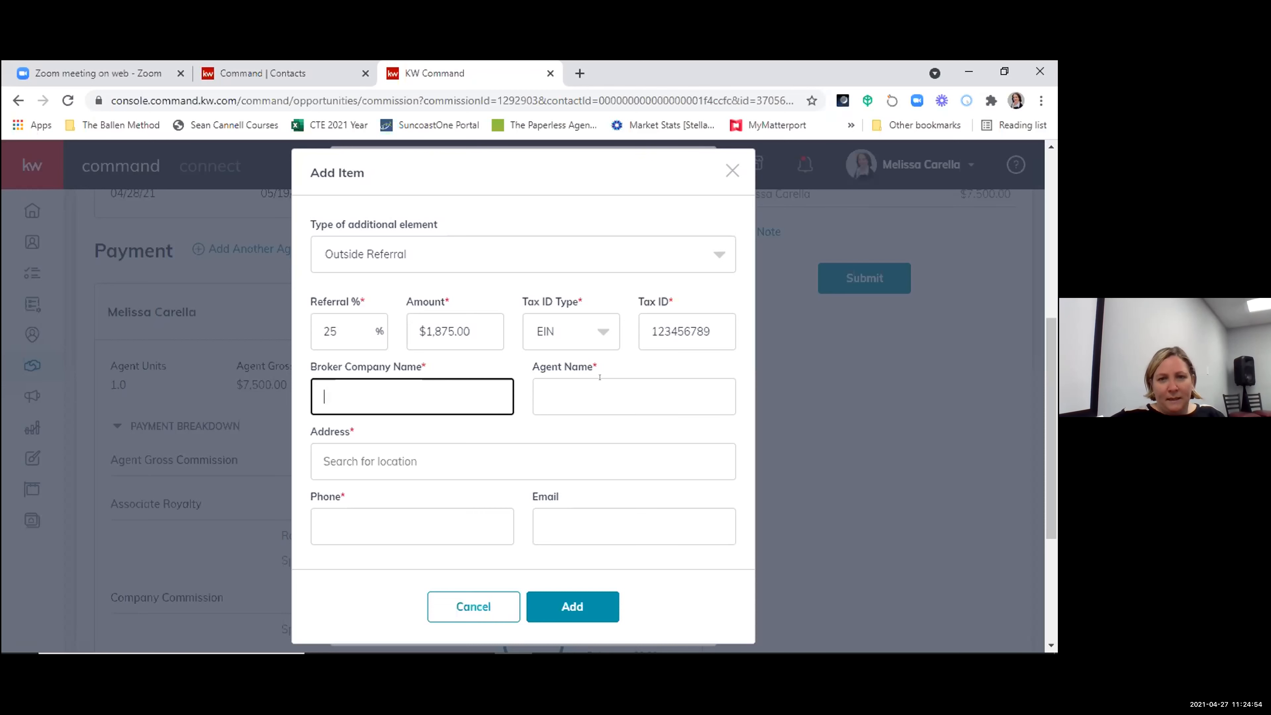
click(549, 397)
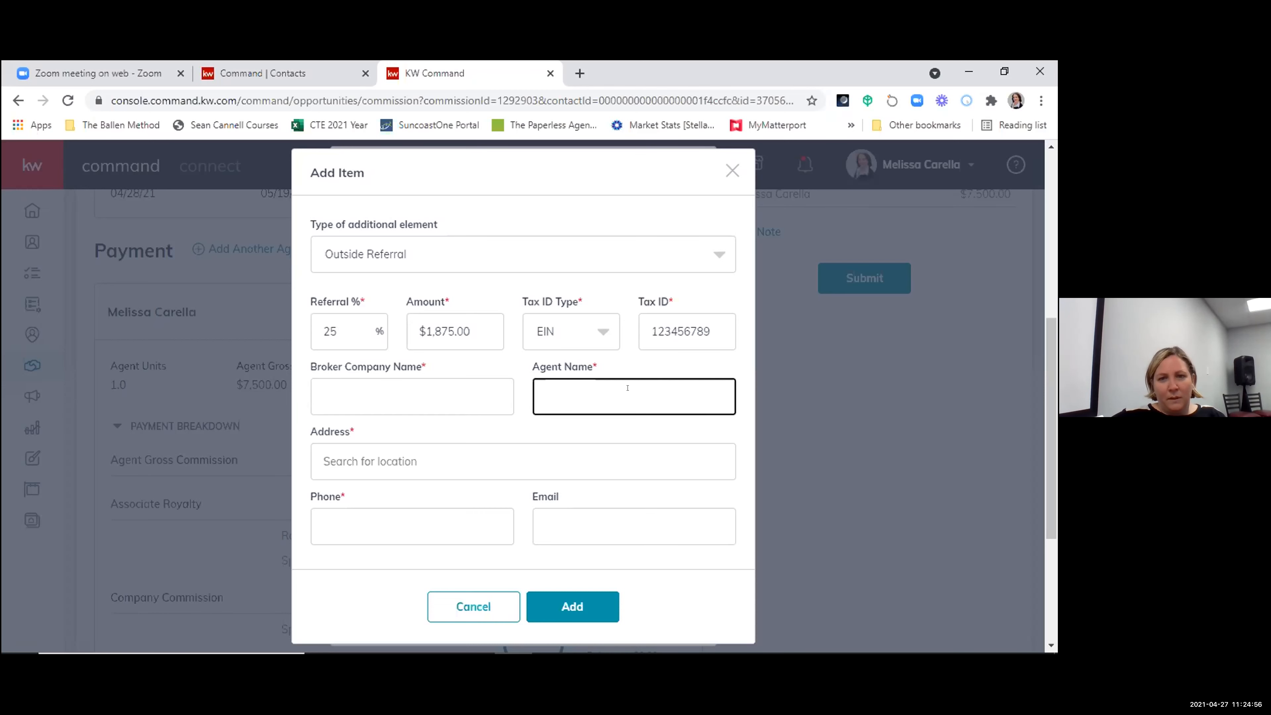
scroll(650, 462, down, 2)
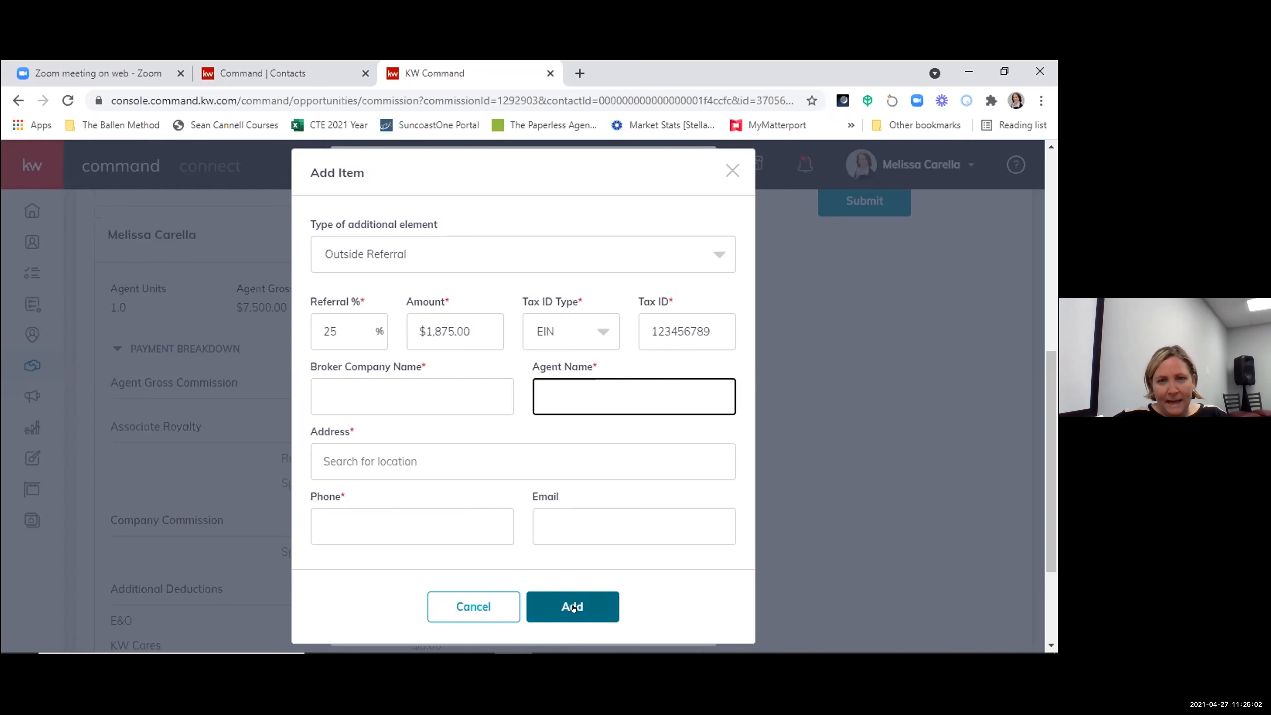
click(551, 606)
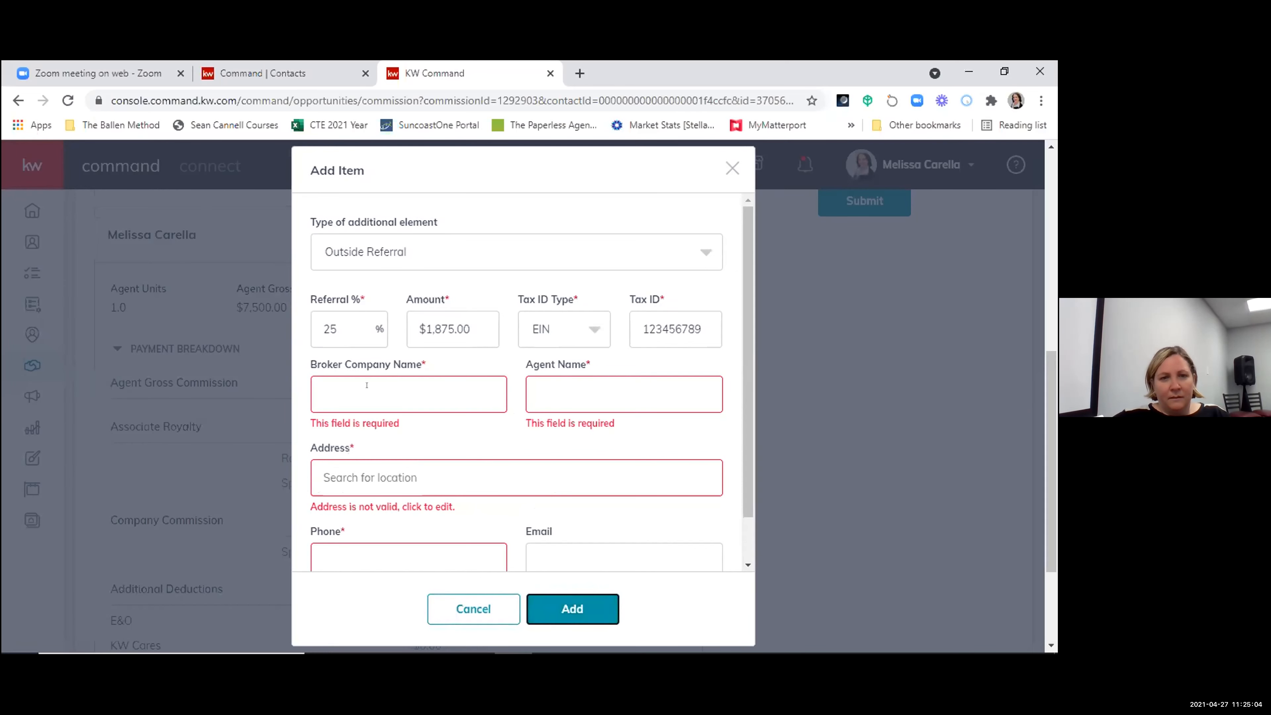
key(ctrl+k)
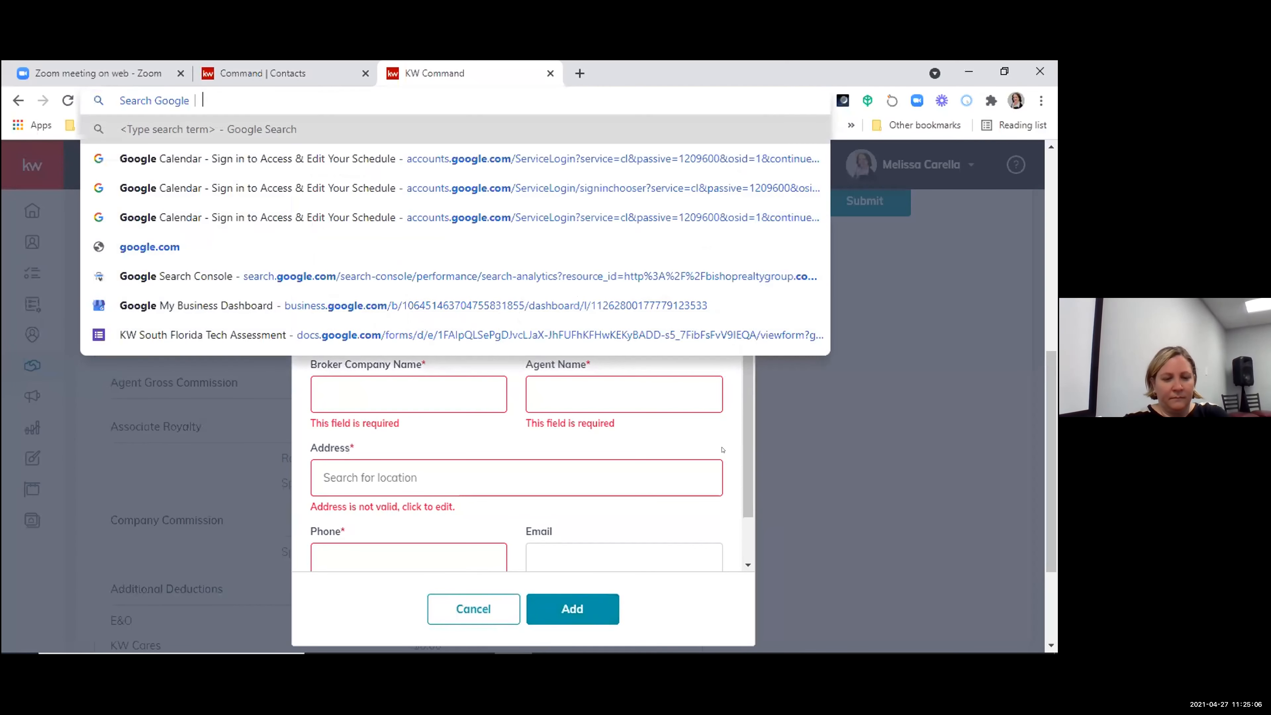
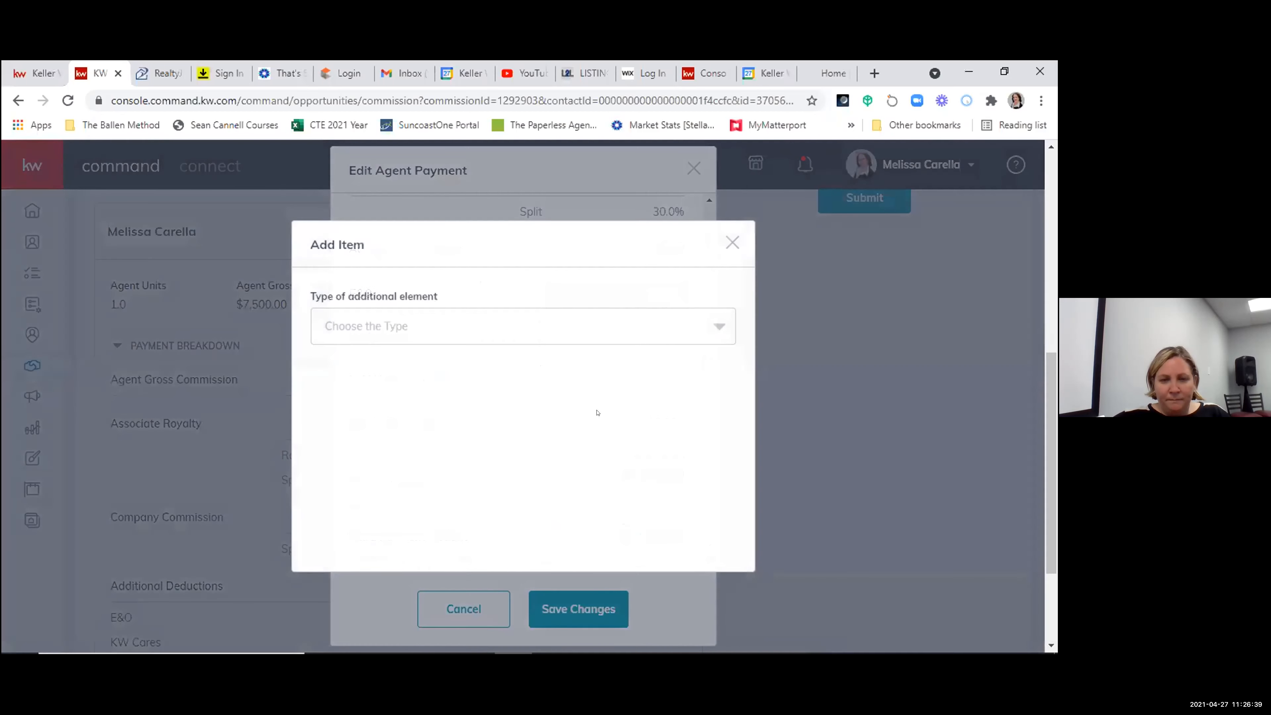
click(420, 330)
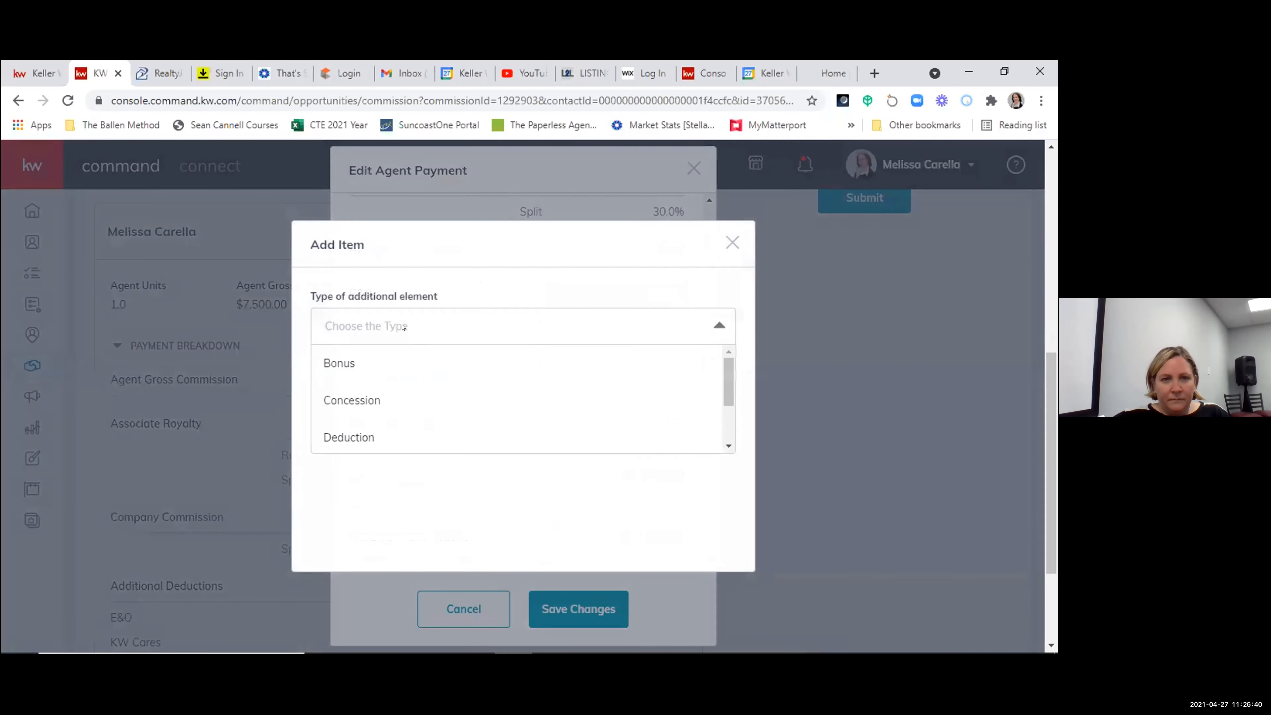
click(353, 399)
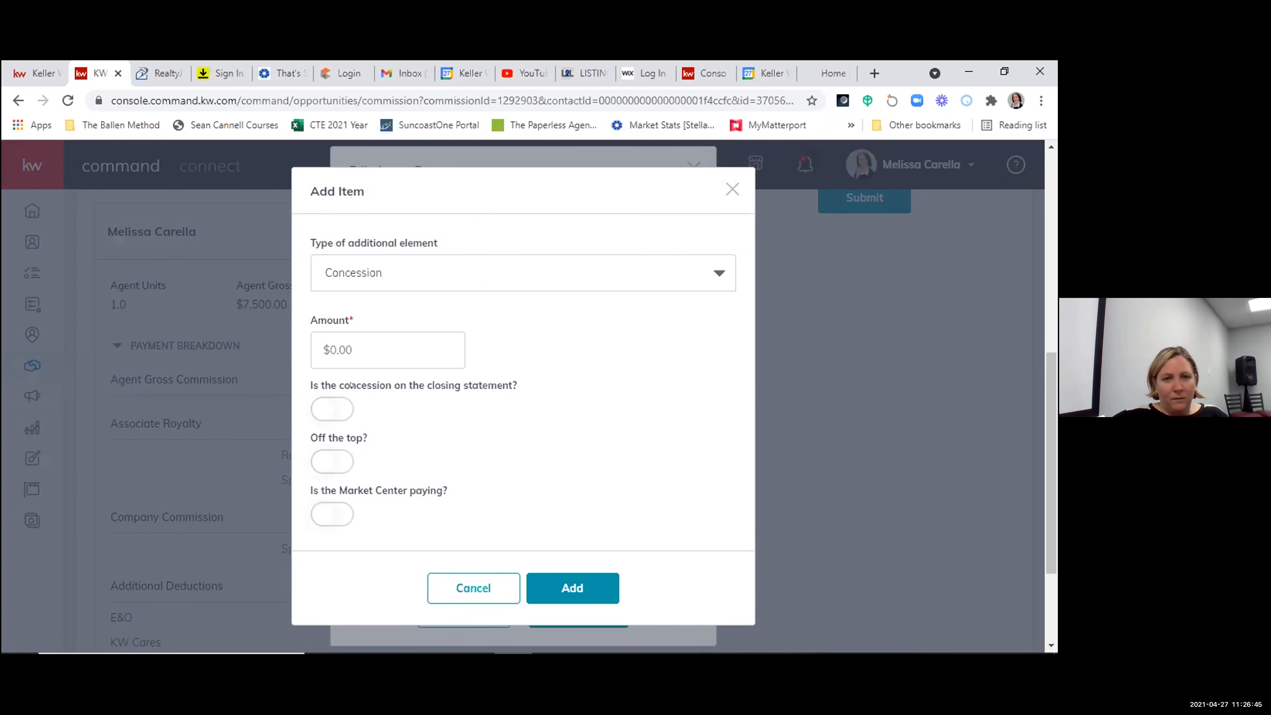
click(336, 408)
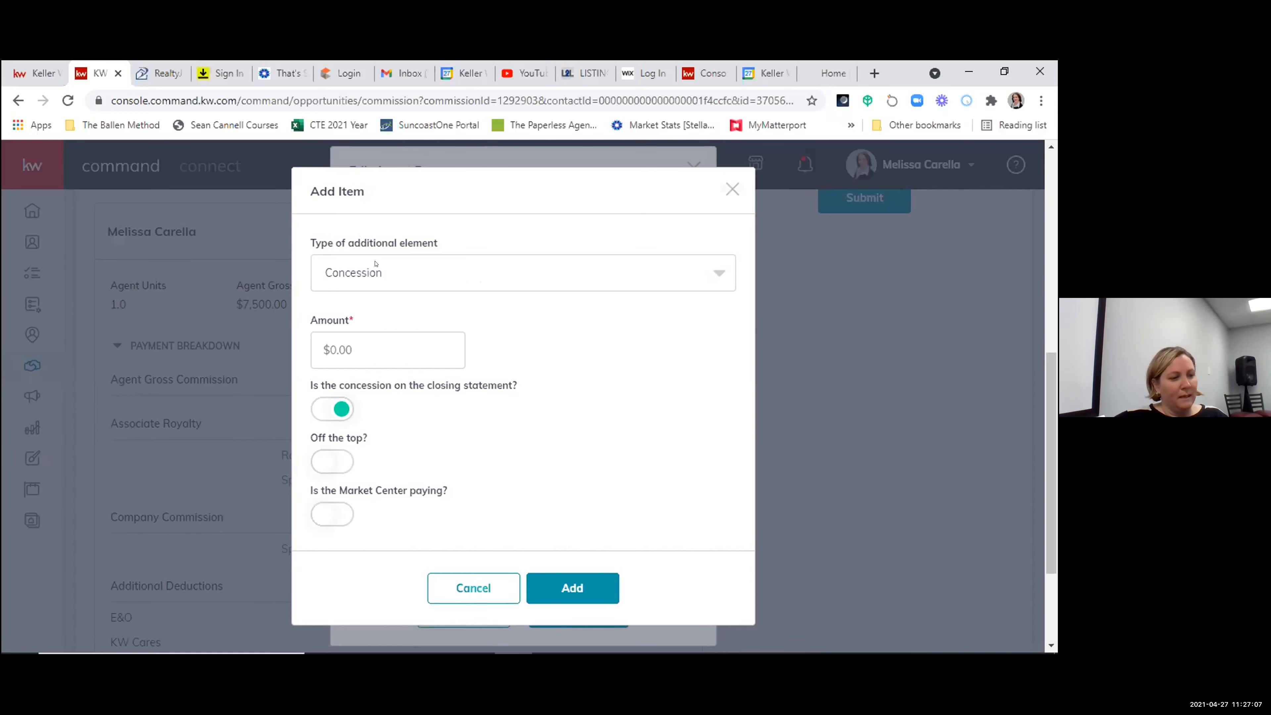
click(317, 464)
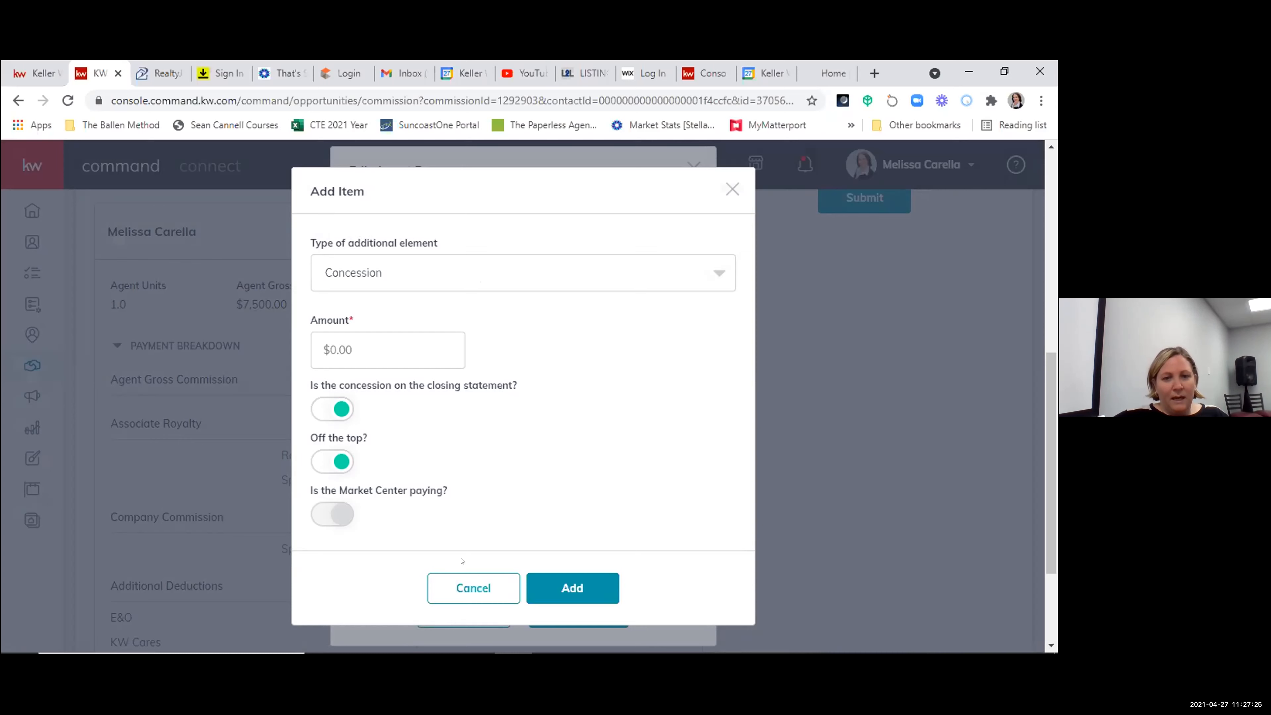
click(466, 586)
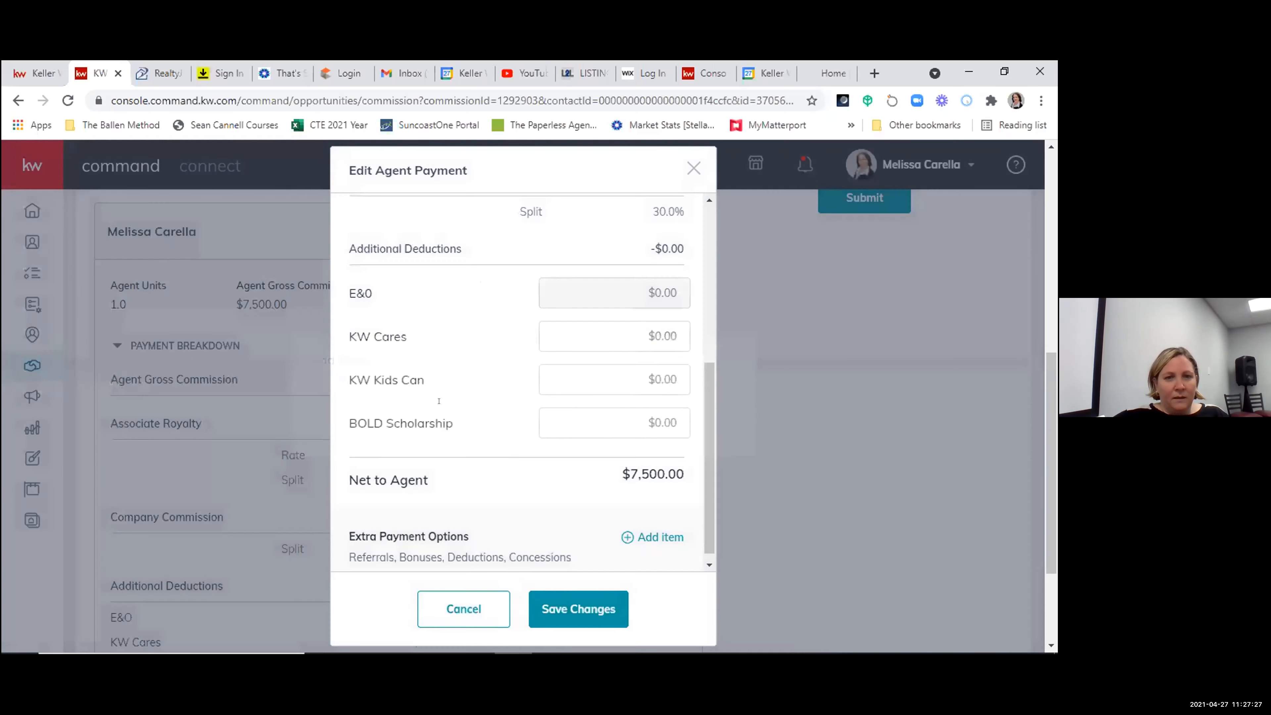
- Start an extra payment item of type Deduction for the agent and set its amount to $100
click(672, 546)
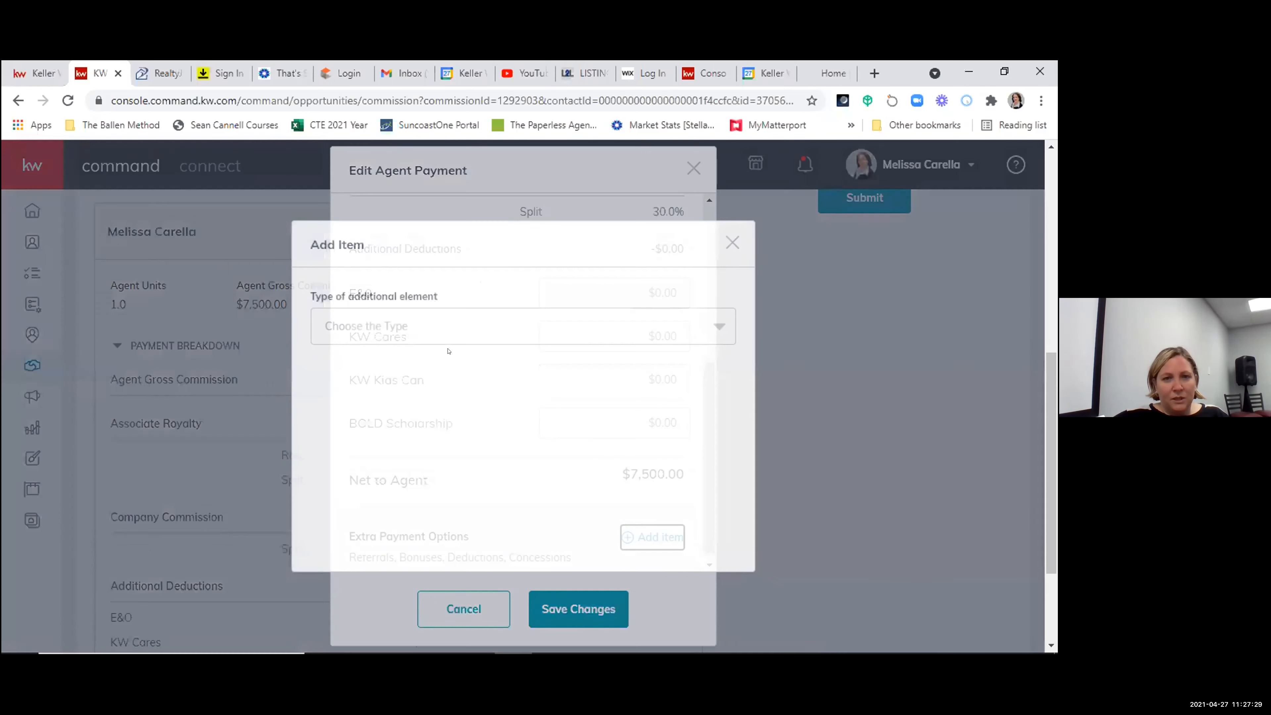
click(364, 326)
click(351, 435)
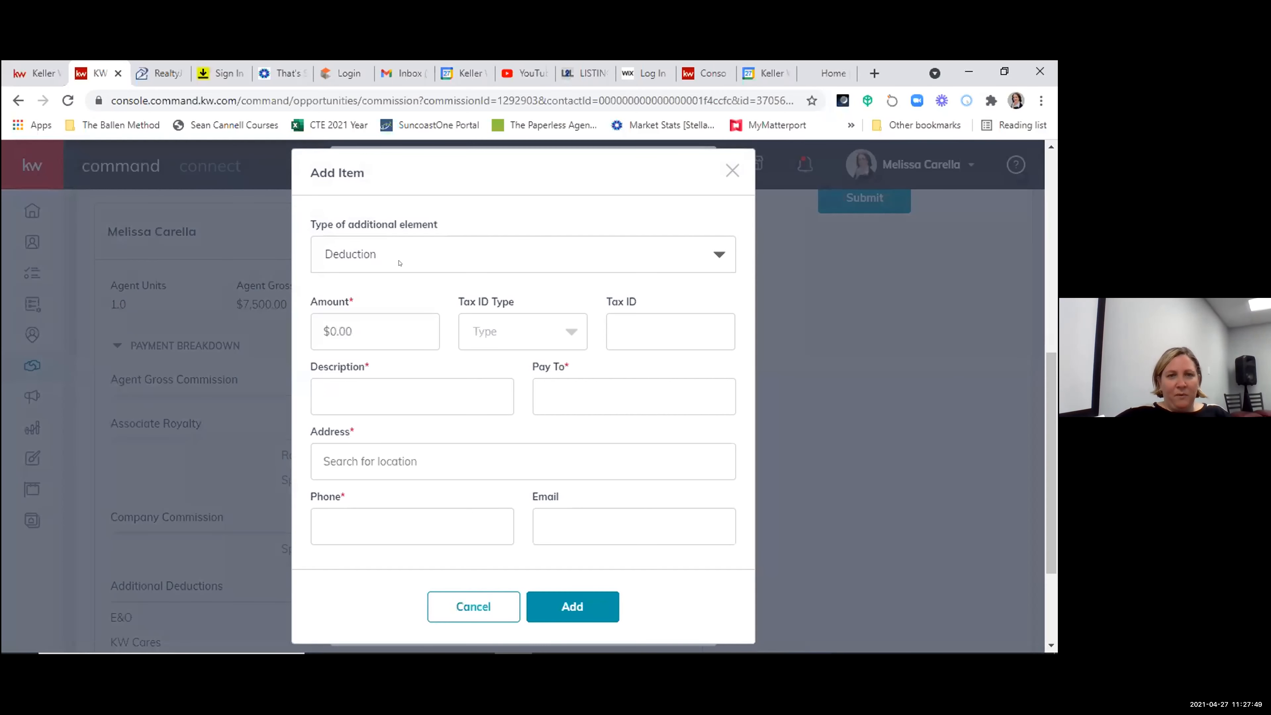
click(343, 329)
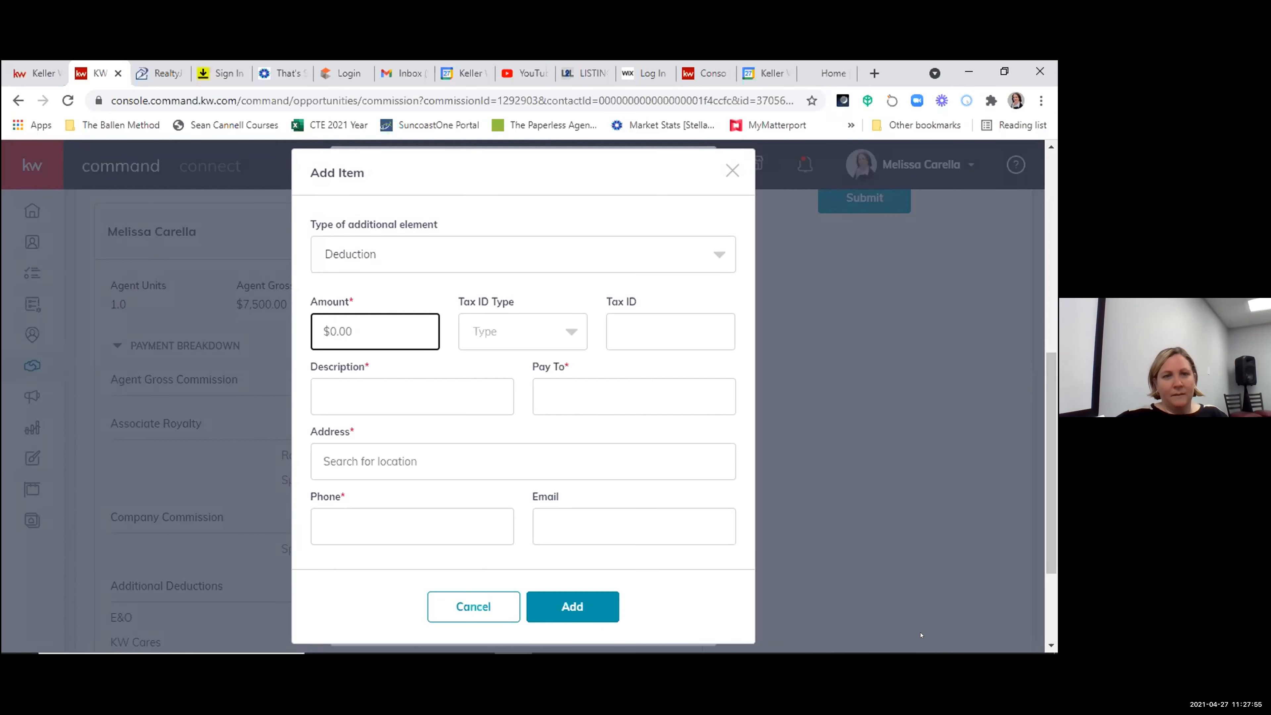
text(100)
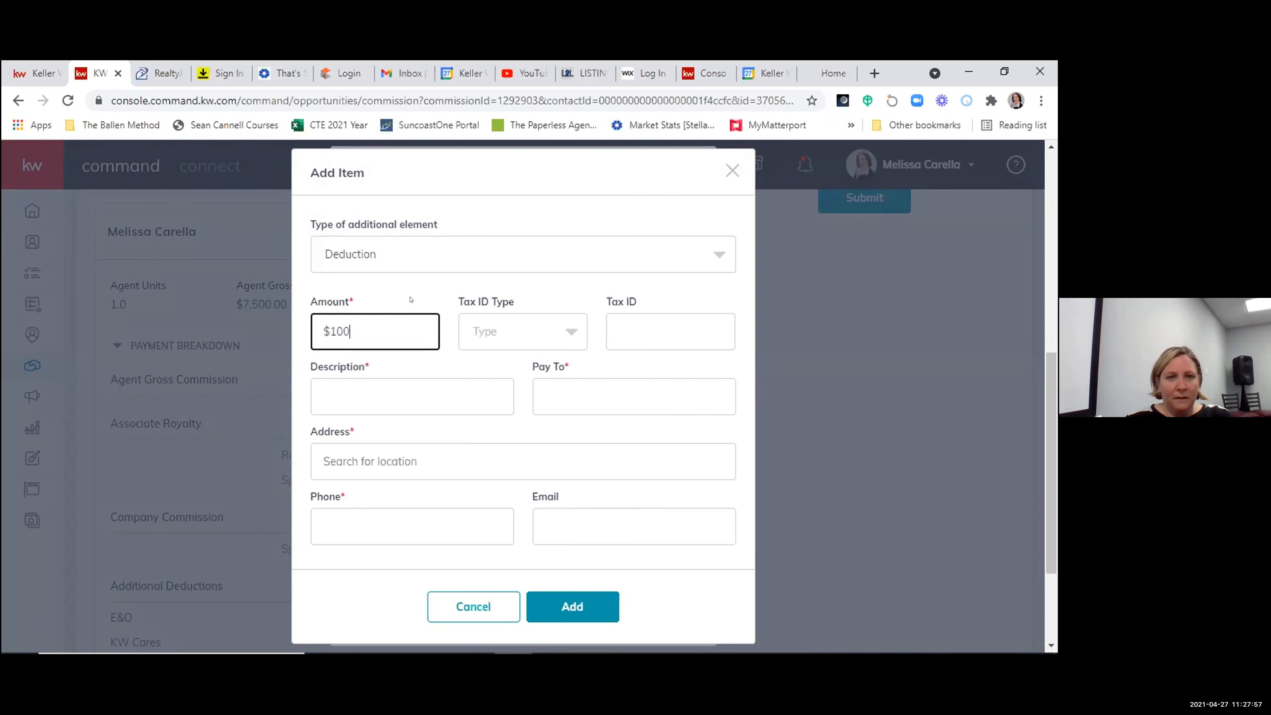
scroll(398, 360, down, 3)
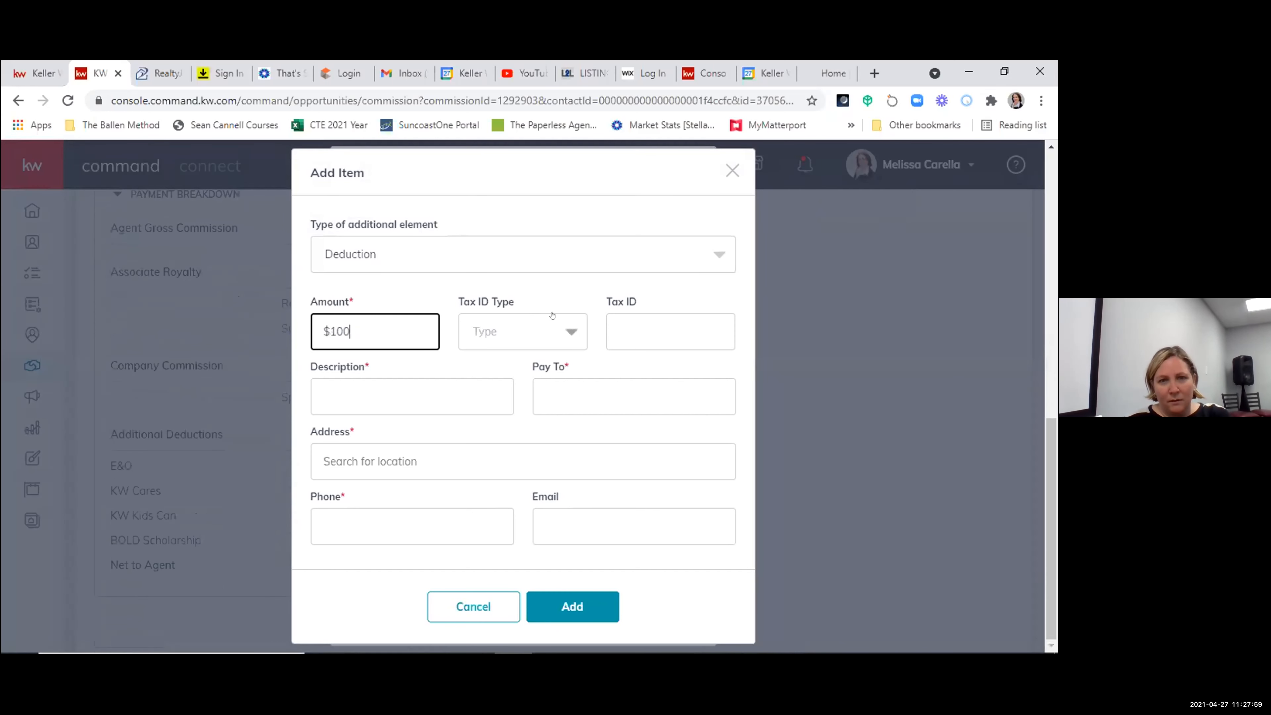
- Enter Test as the deduction's description and Buyer as its payee
click(377, 401)
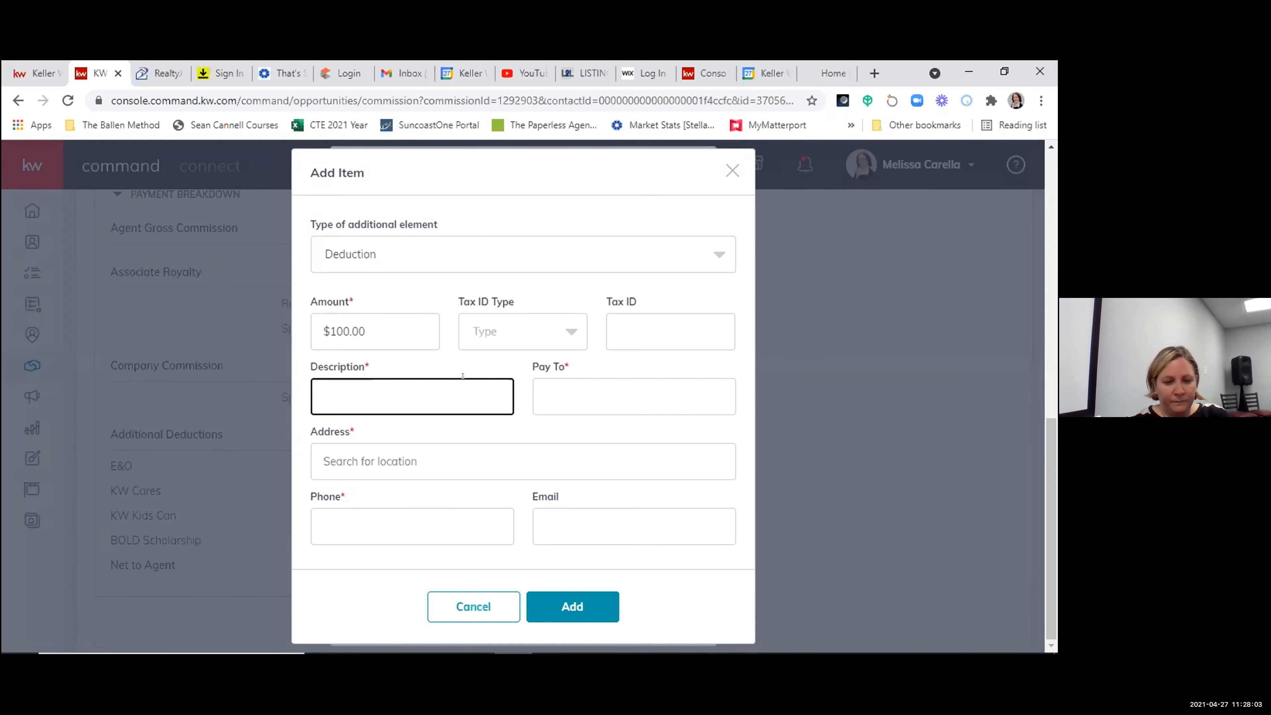
text(Test)
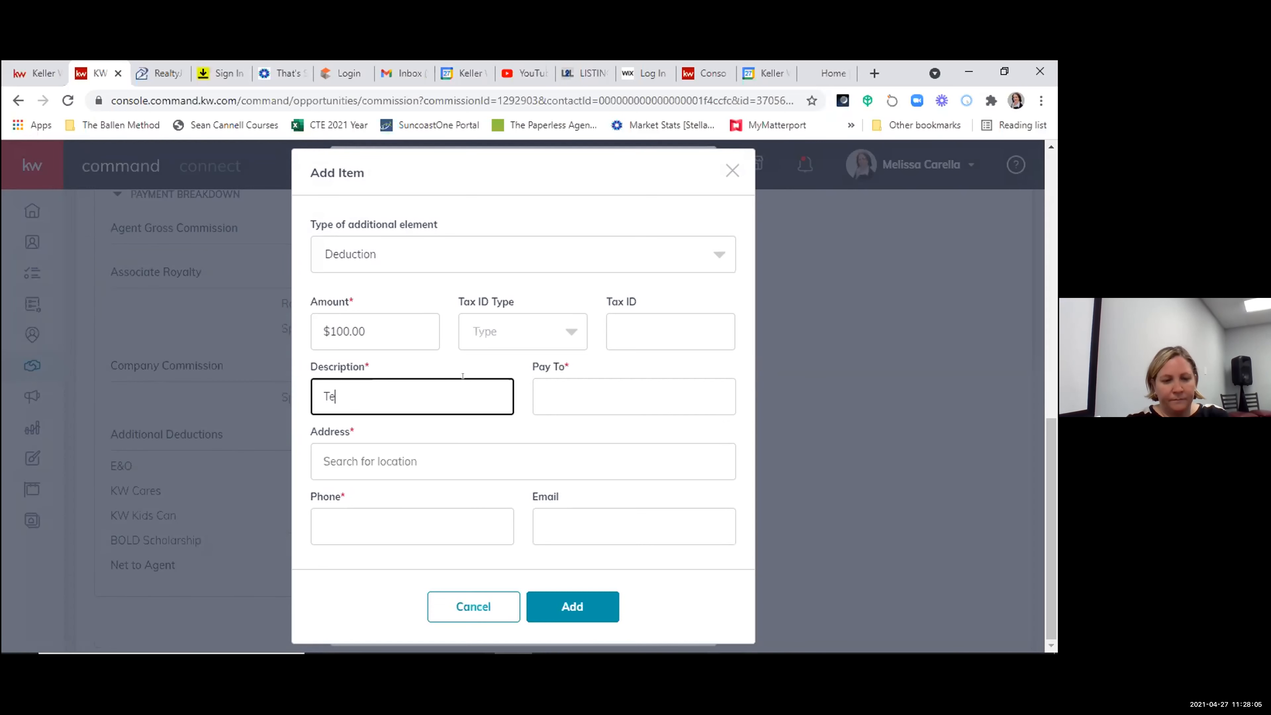
click(563, 375)
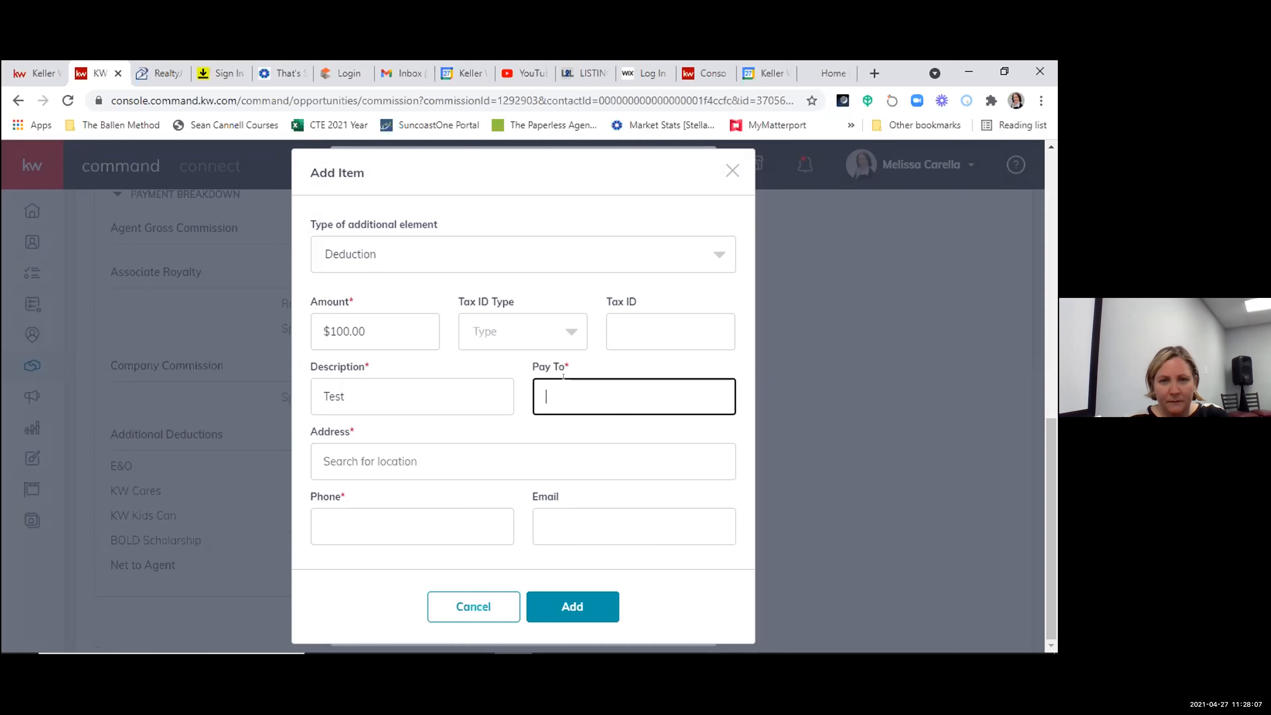
text(Buyer)
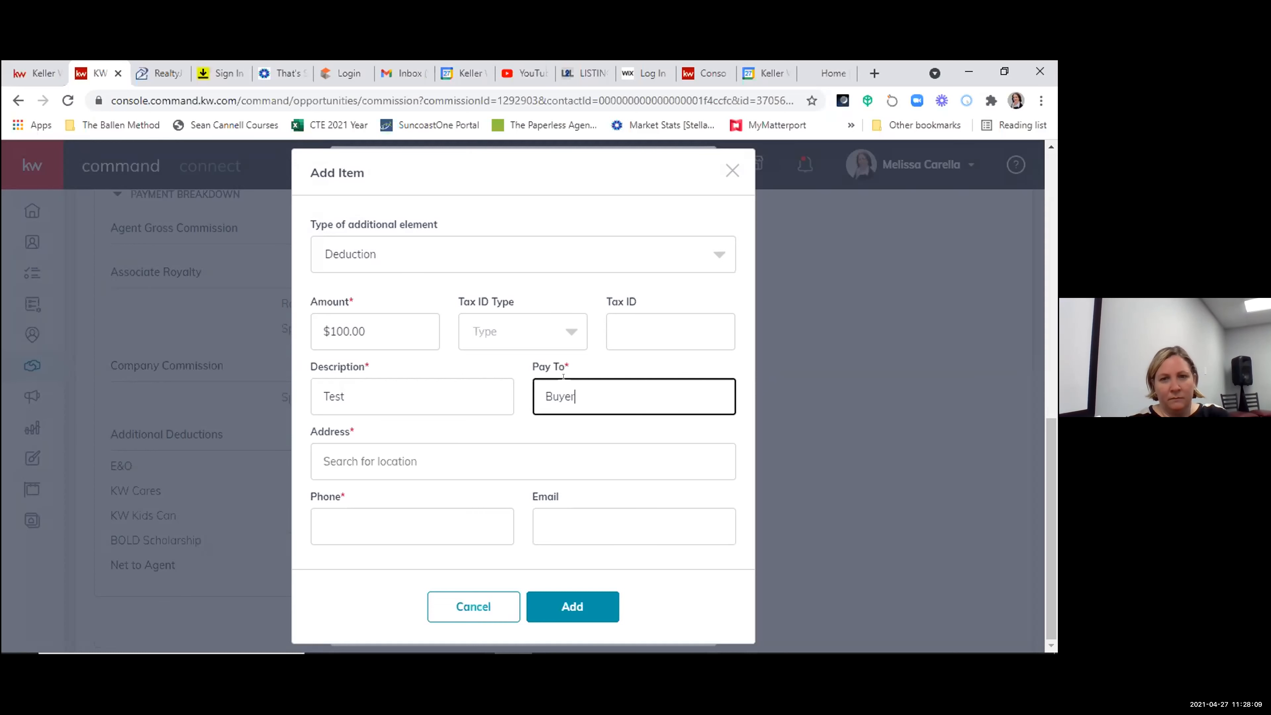
- Change the deduction's description to KWPRP Cares and its payee to KWPRP
double_click(352, 397)
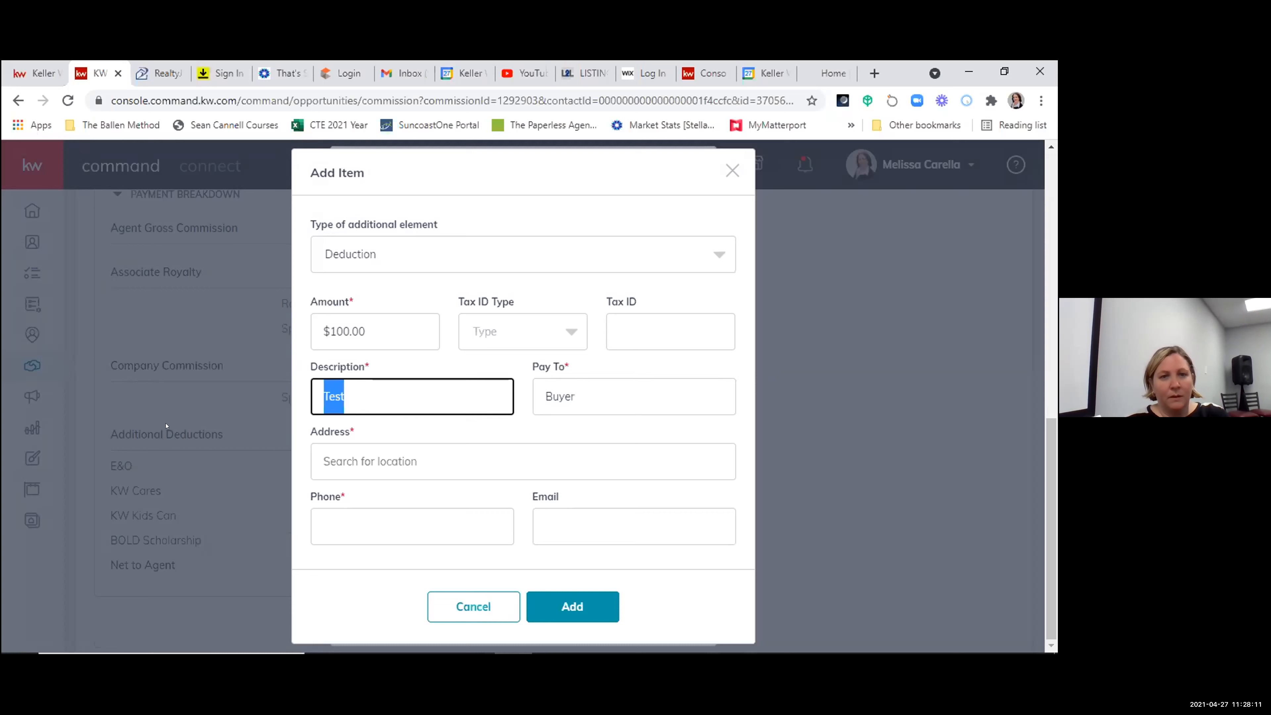
text(KIW)
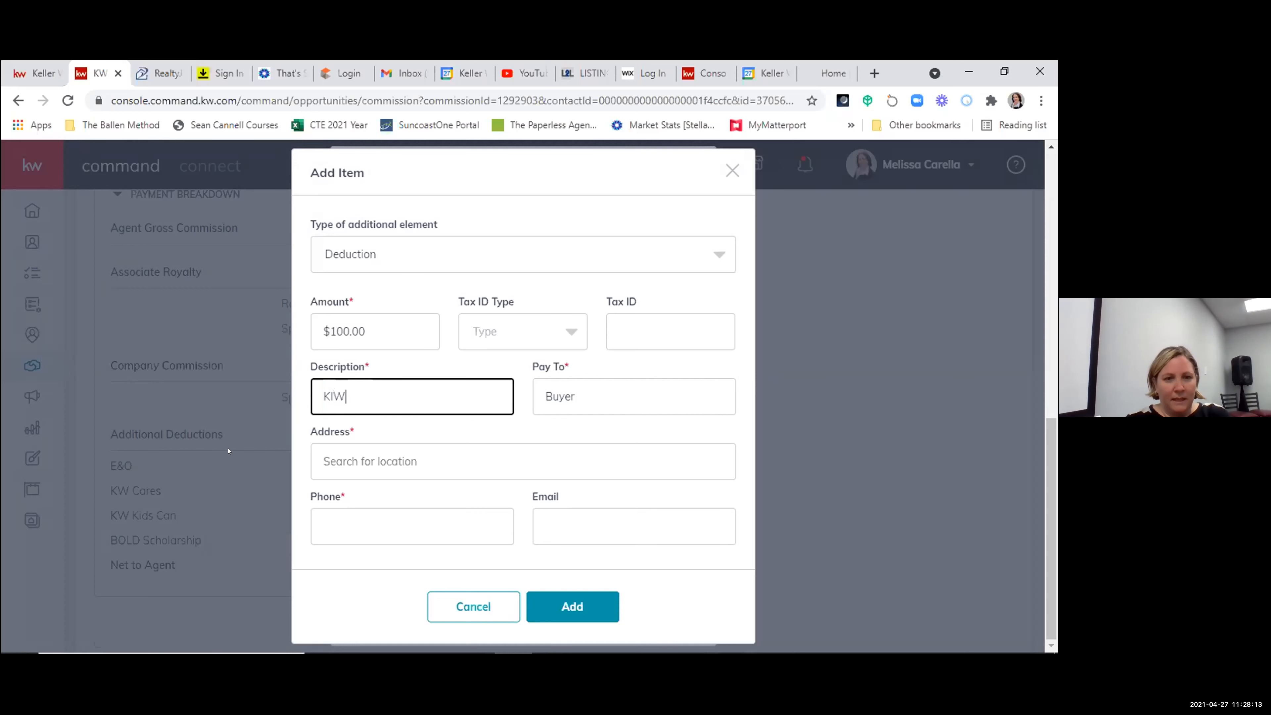
key(BackSpace)
key(BackSpace)
text(WPRP)
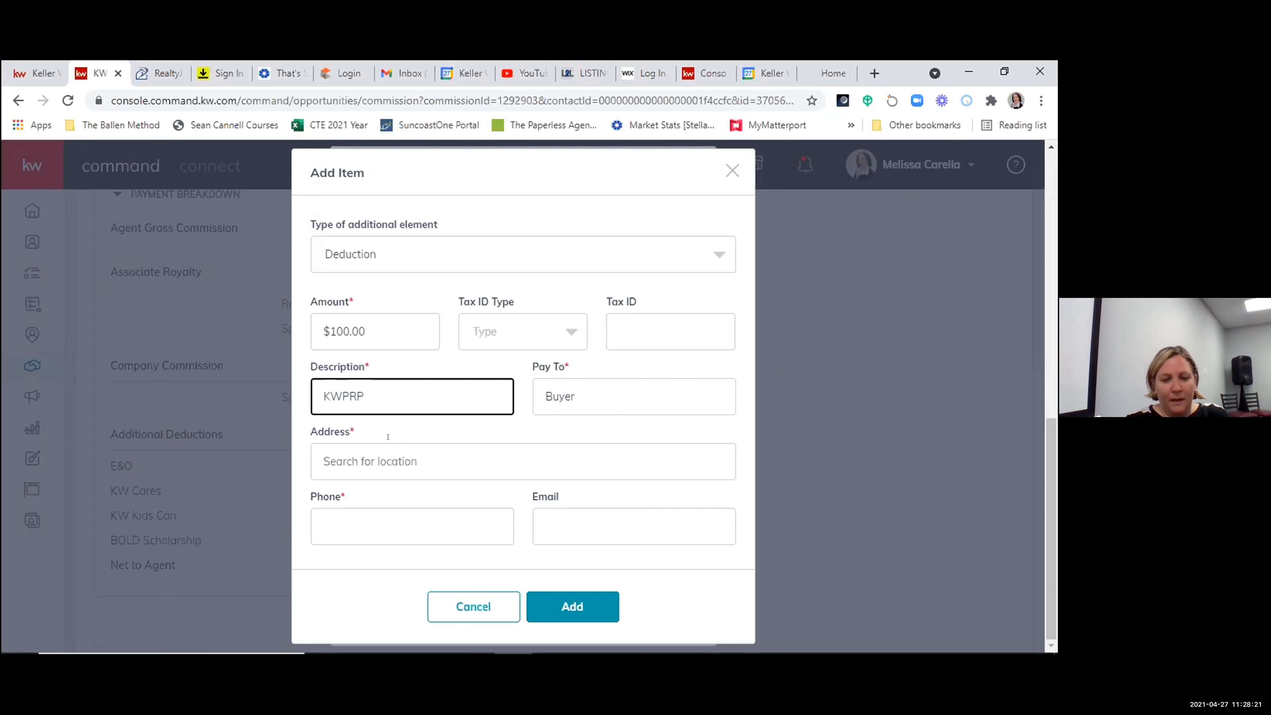
text(Cares)
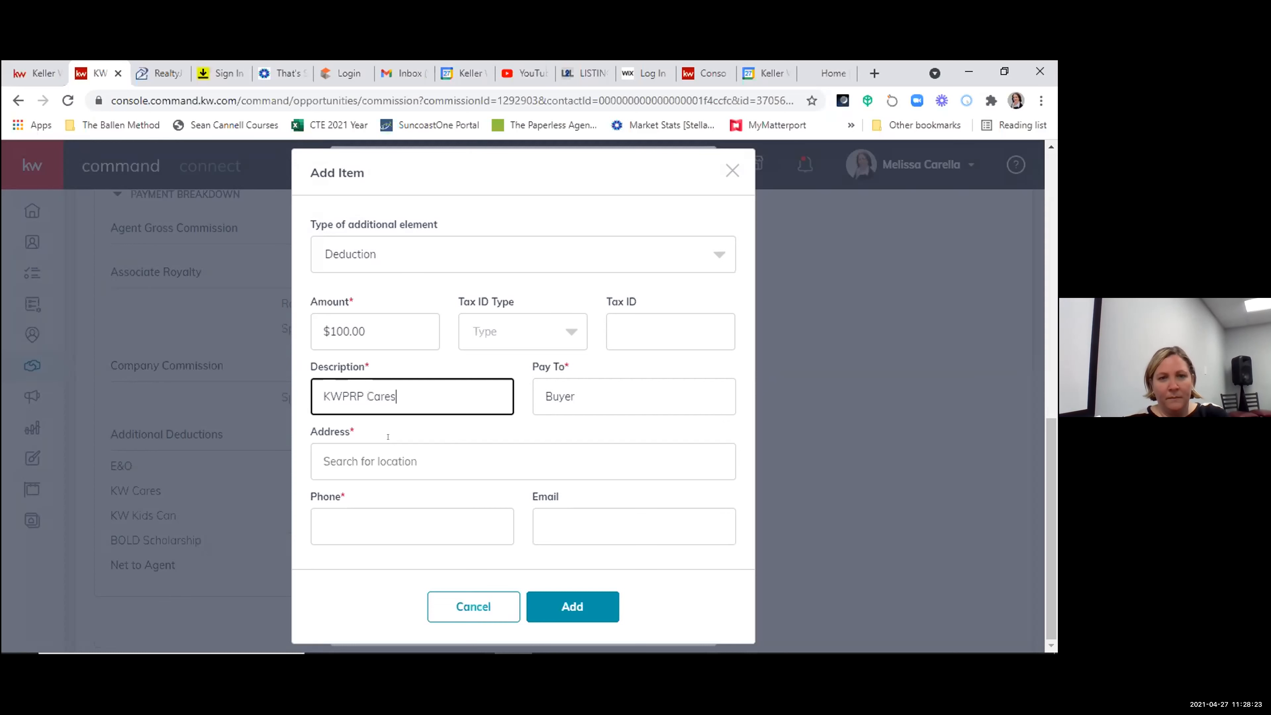
click(601, 397)
key(BackSpace)
key(BackSpace)
key(BackSpace)
key(BackSpace)
key(BackSpace)
text(KWPRP)
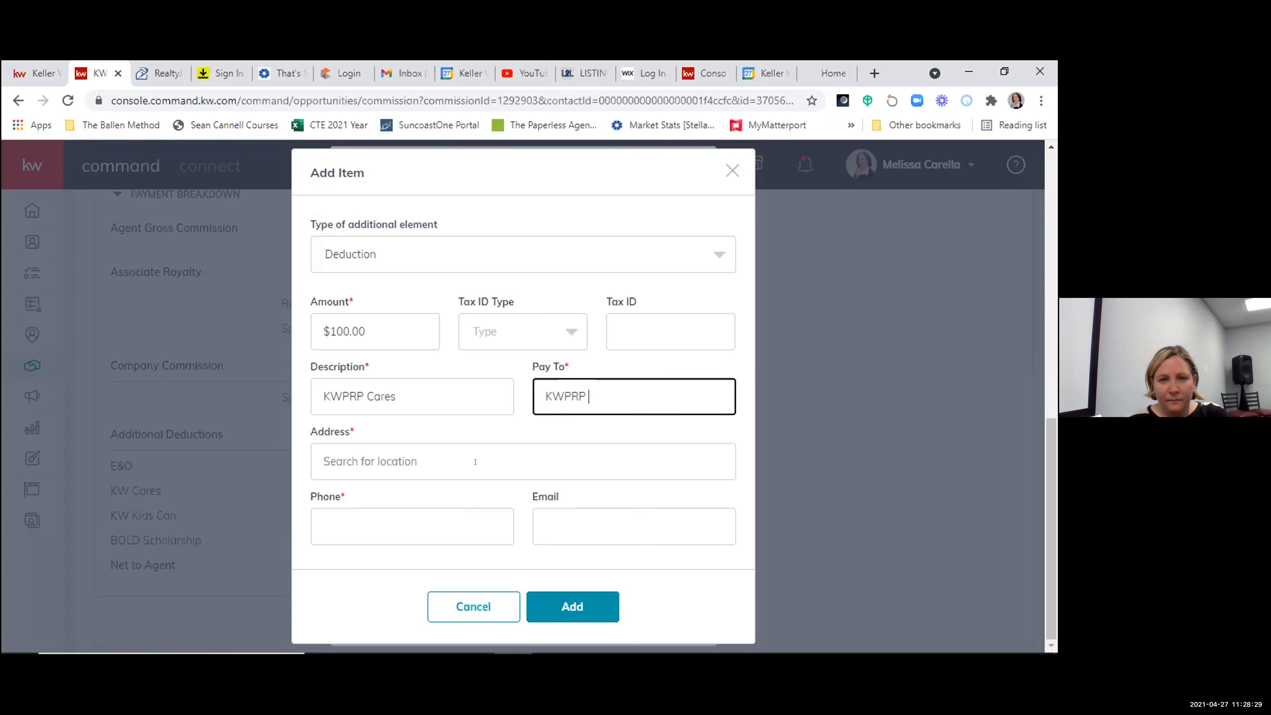
- Fill in the payee's address from the suggestions and its phone number, and add the deduction to the agent payment
key(Tab)
text(1675)
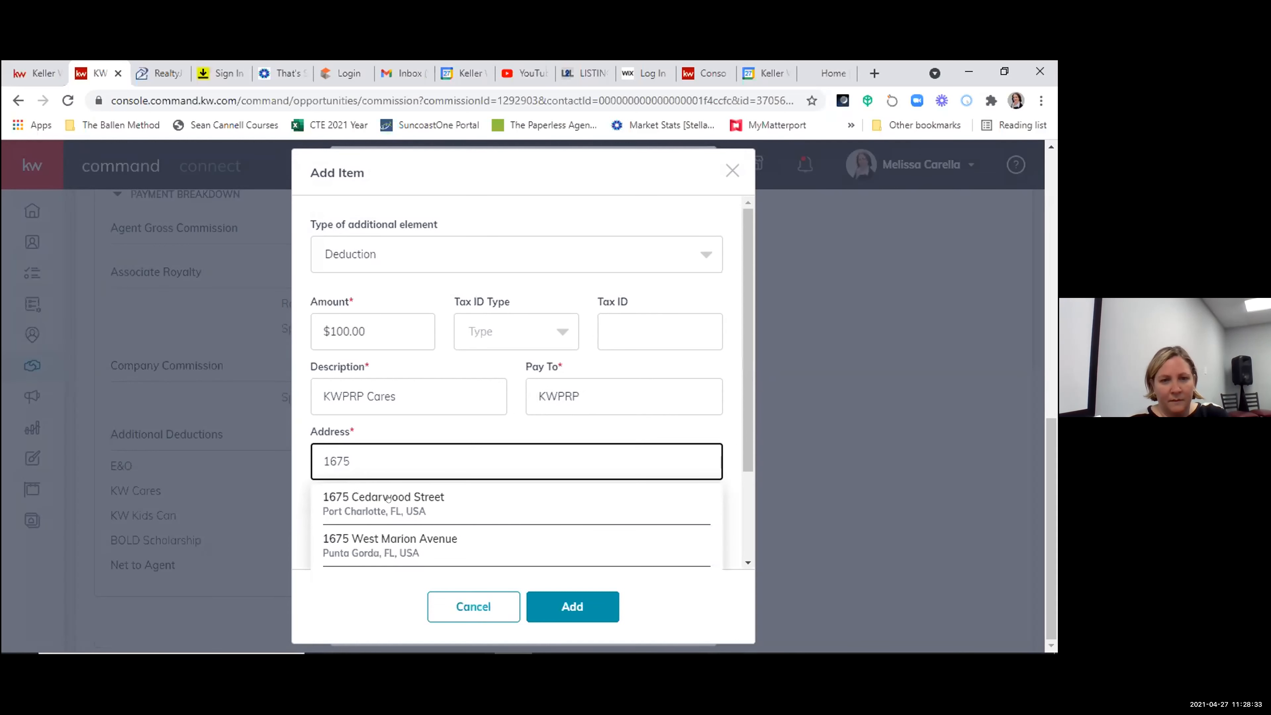
click(440, 533)
click(411, 528)
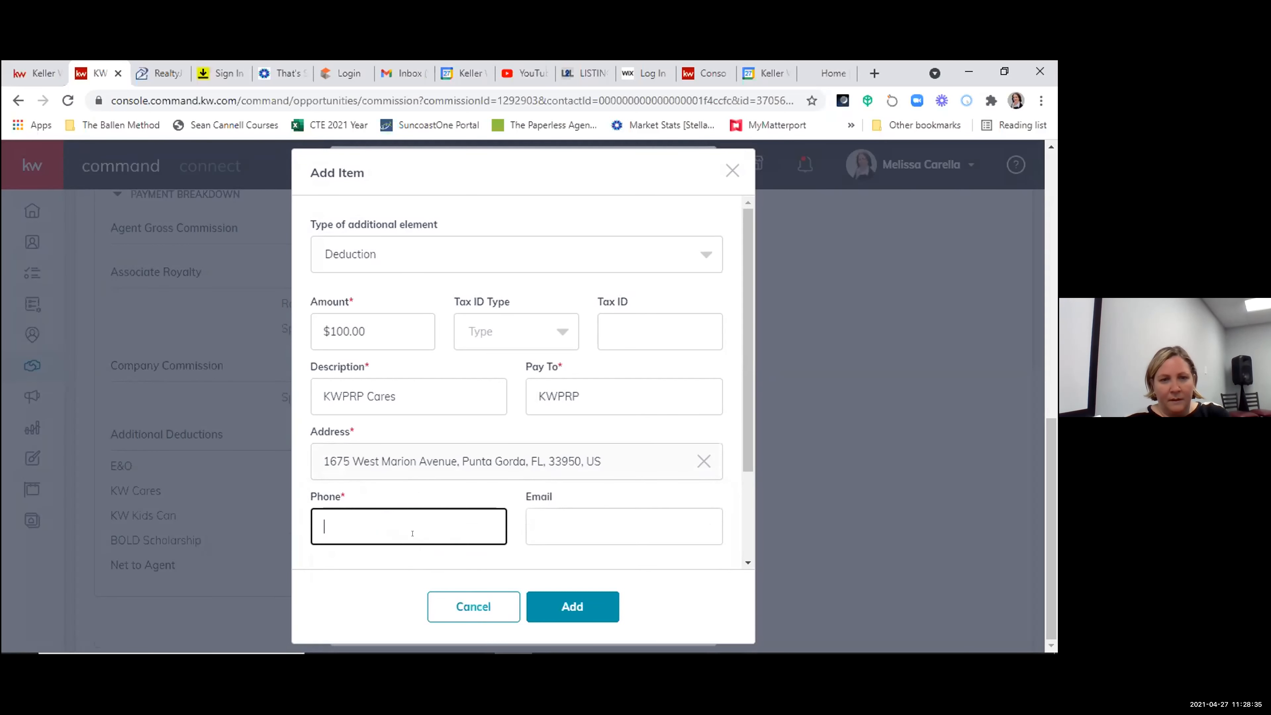
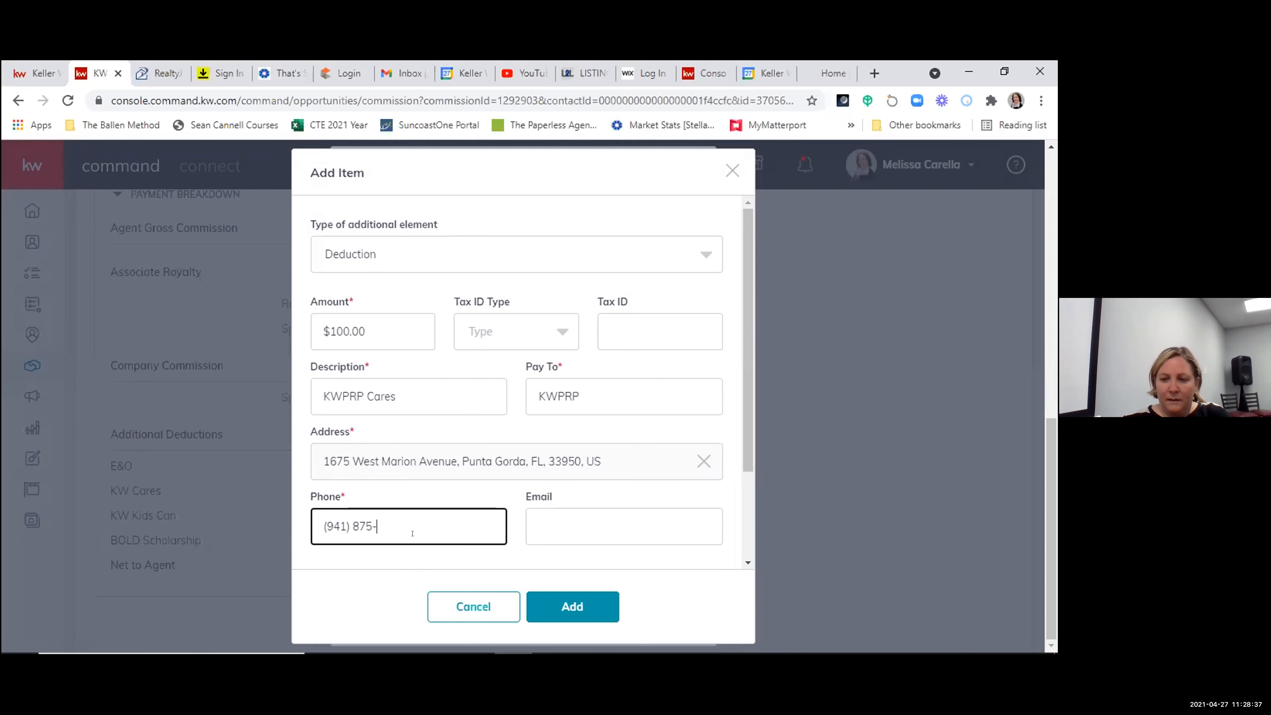
click(574, 608)
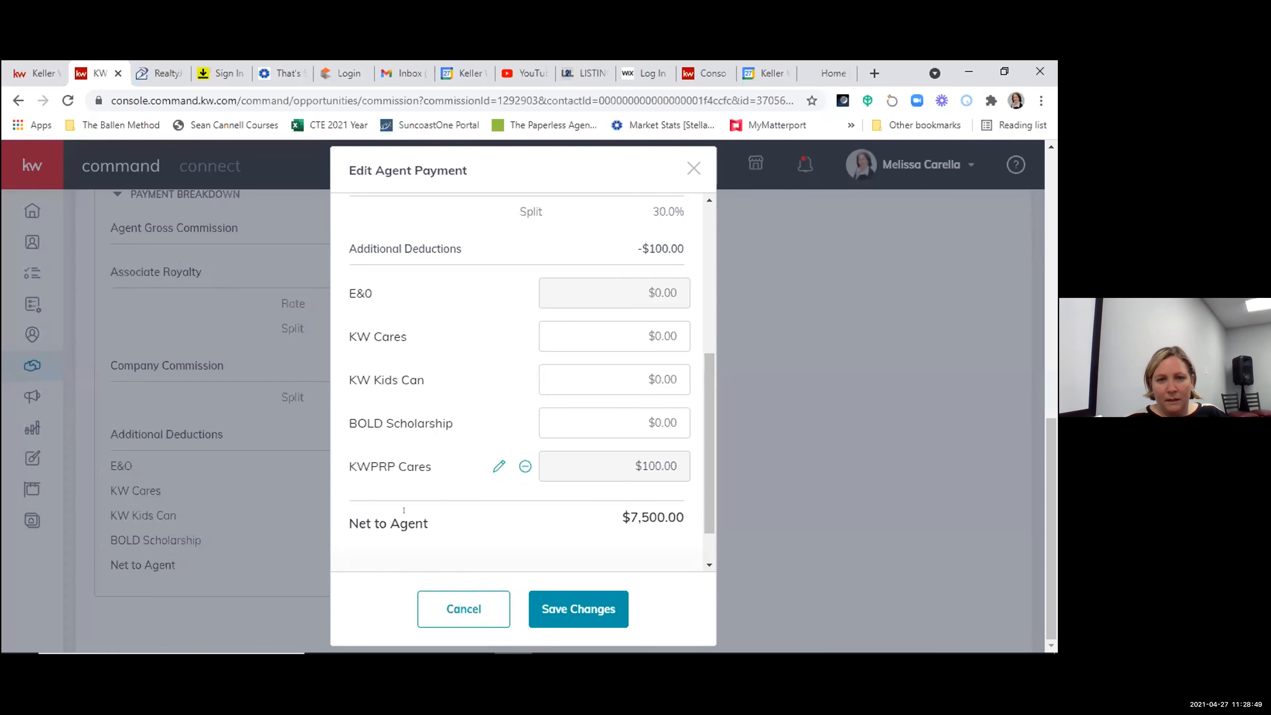
- Save the agent payment with the added KWPRP Cares deduction
scroll(646, 522, up, 1)
scroll(626, 541, down, 3)
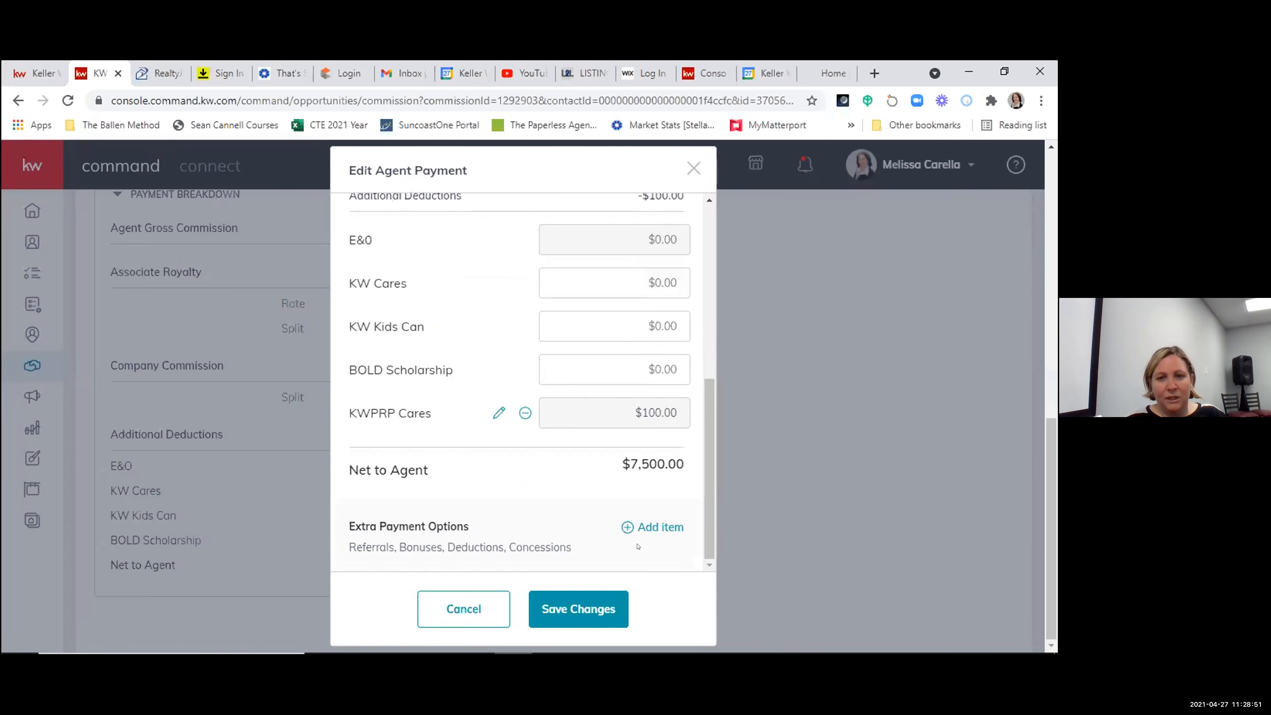
click(599, 599)
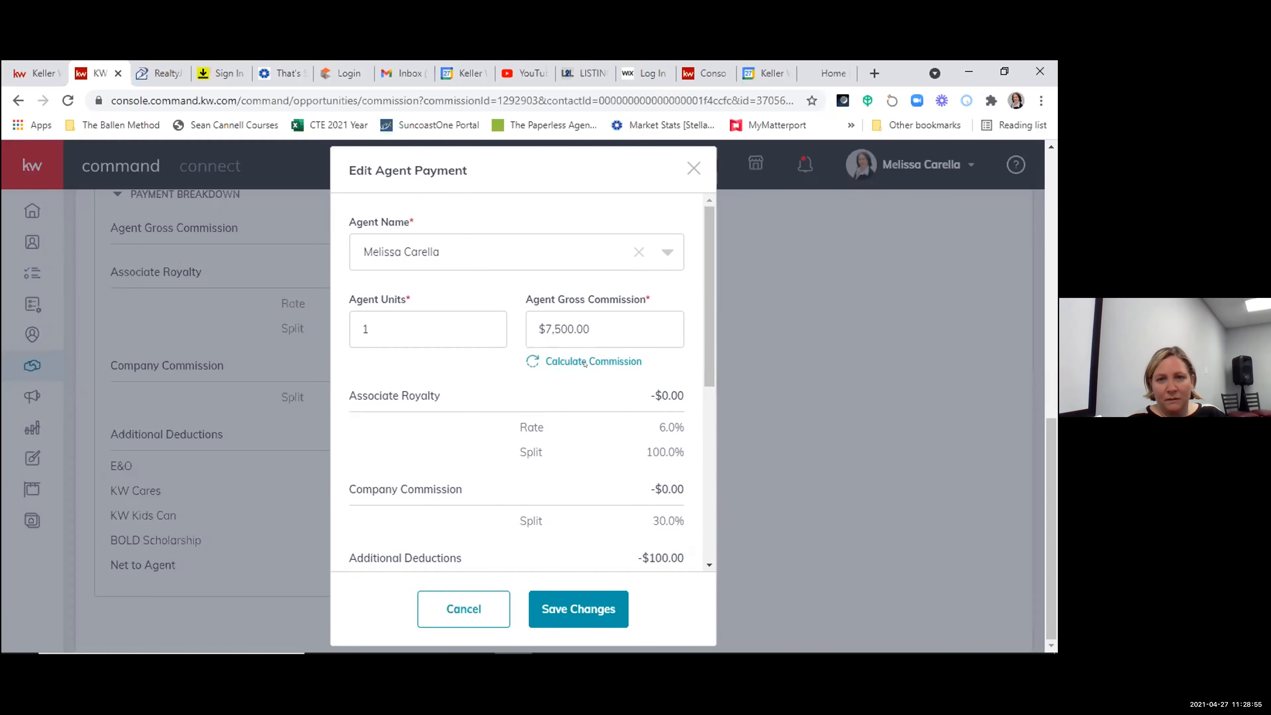
scroll(590, 454, down, 5)
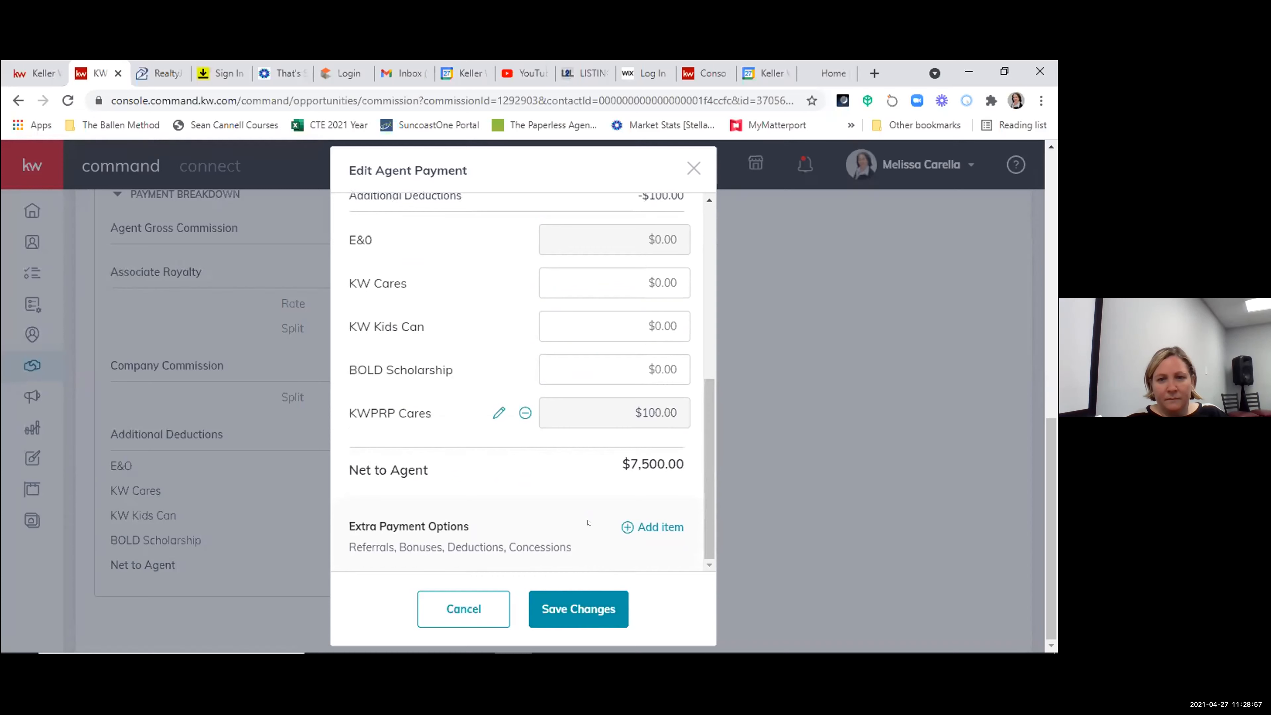
click(580, 603)
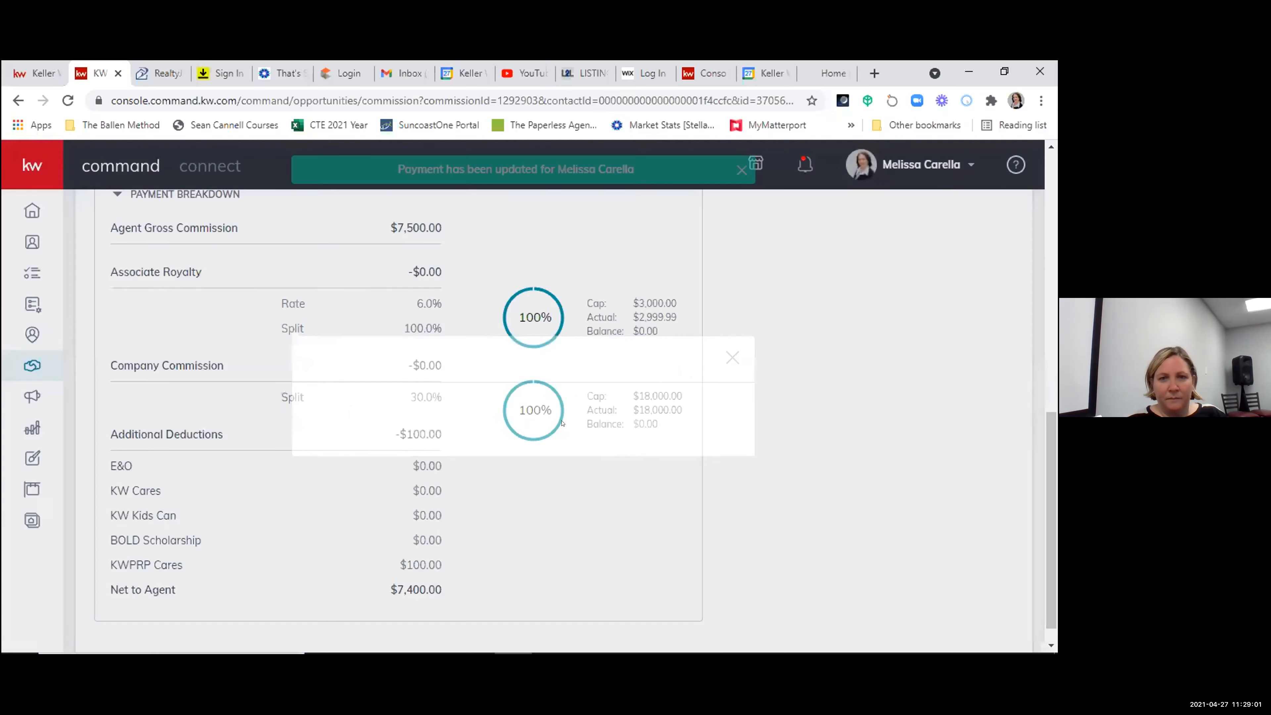
- Review the commission summary and payment breakdown, reopen the agent payment for editing, and remove the KWPRP Cares deduction
scroll(574, 494, up, 2)
scroll(588, 462, up, 6)
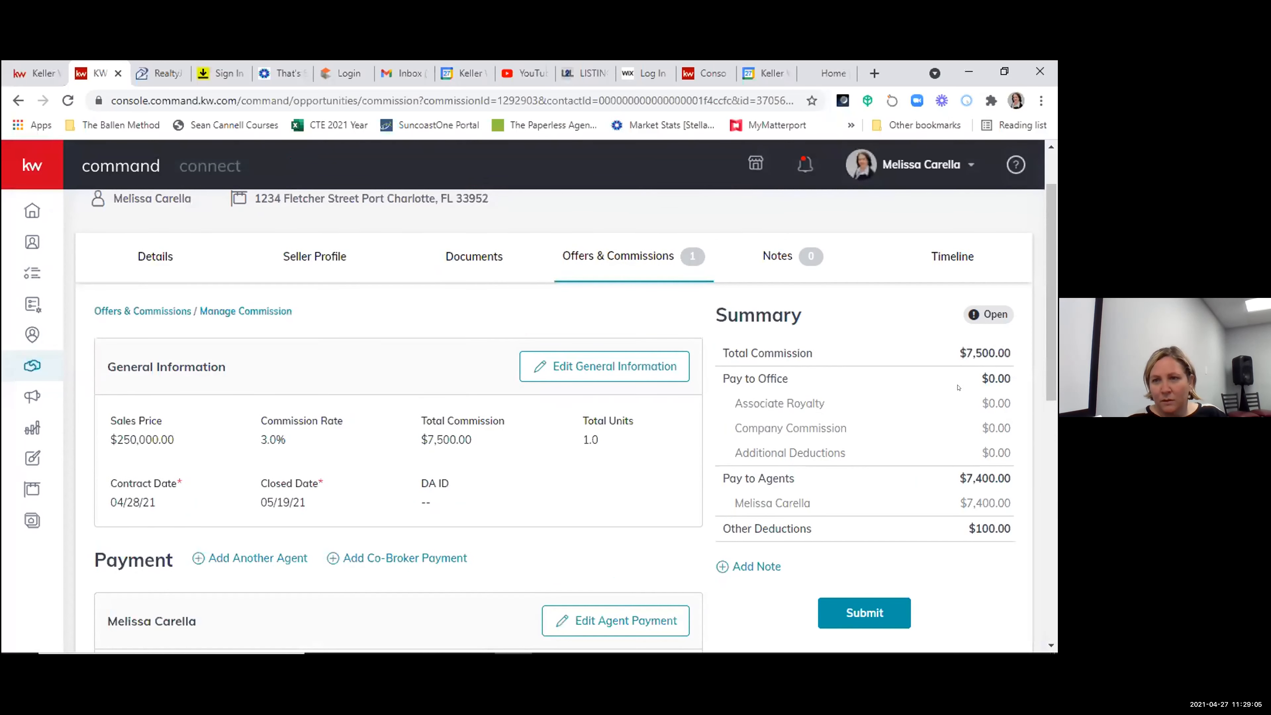
scroll(958, 387, down, 2)
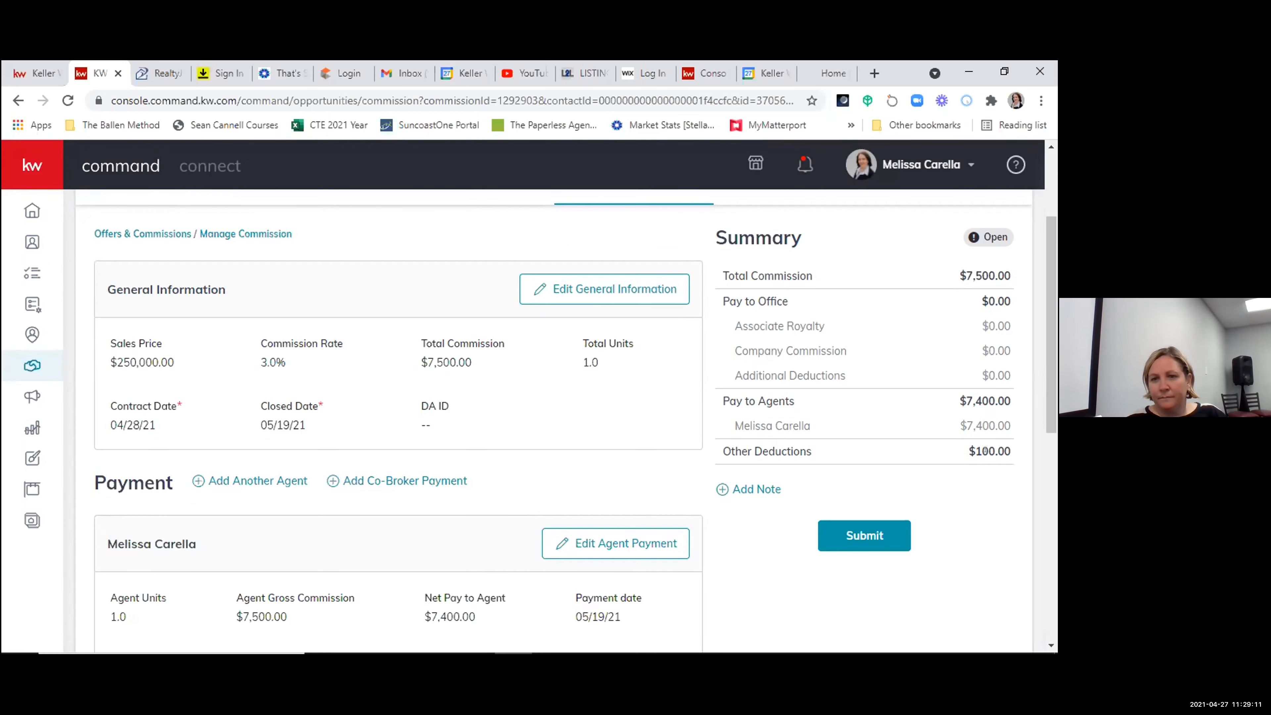
scroll(465, 523, down, 10)
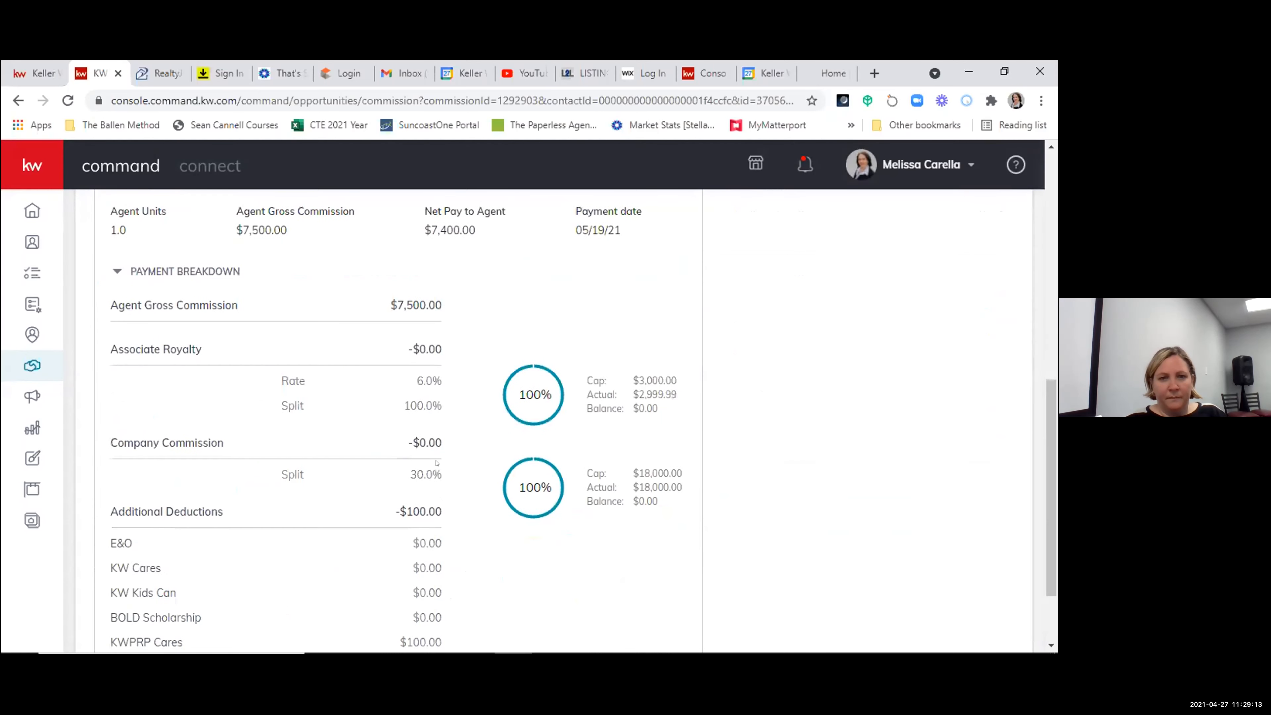
scroll(464, 522, down, 2)
scroll(586, 461, up, 7)
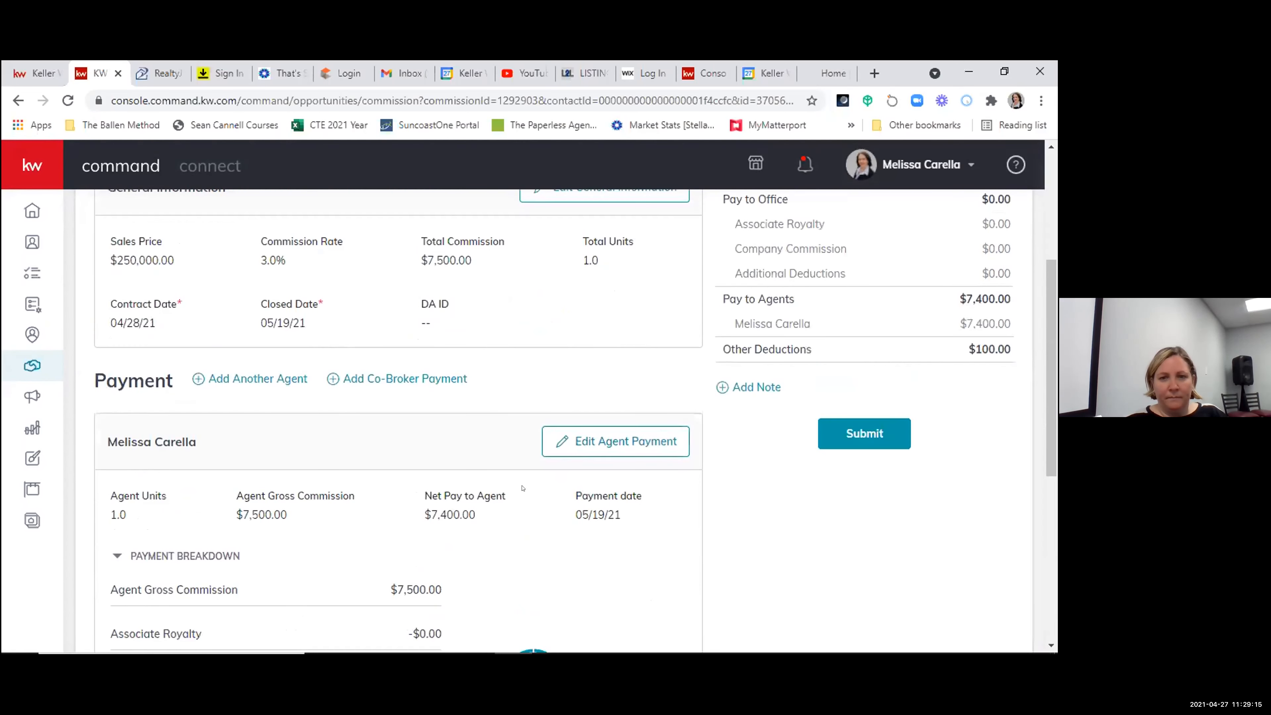
click(588, 439)
scroll(511, 521, down, 5)
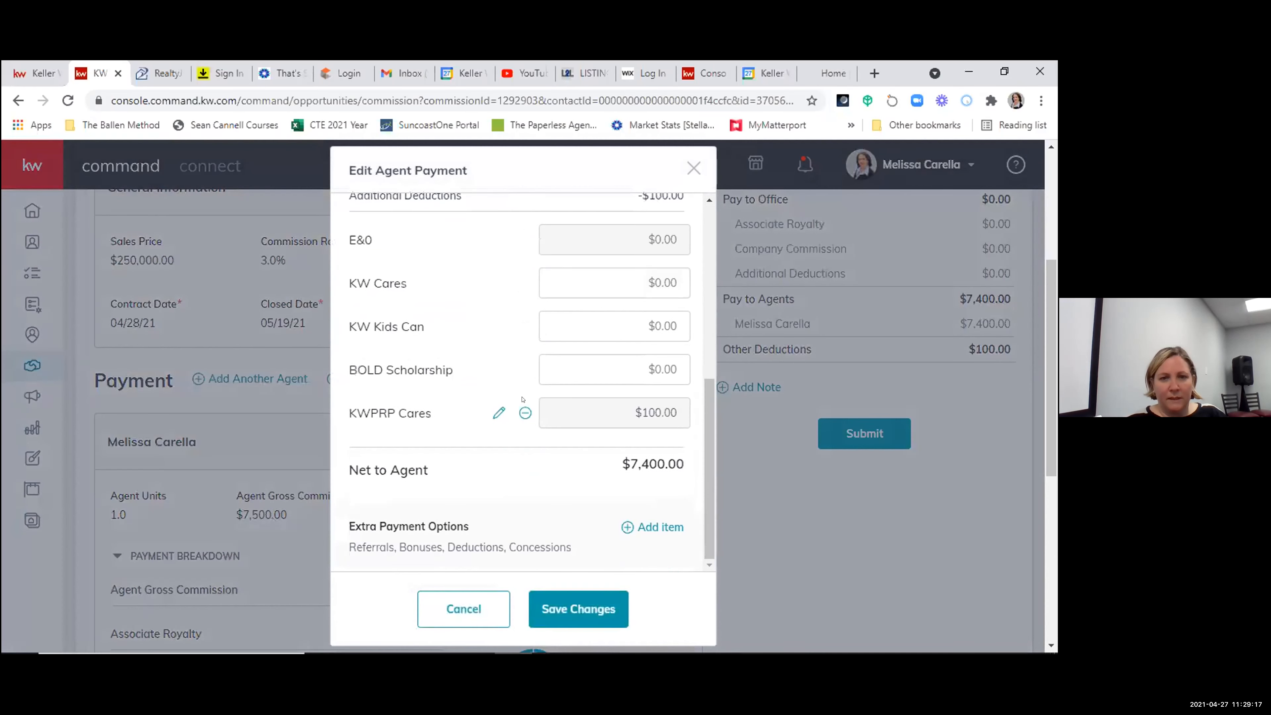
click(525, 414)
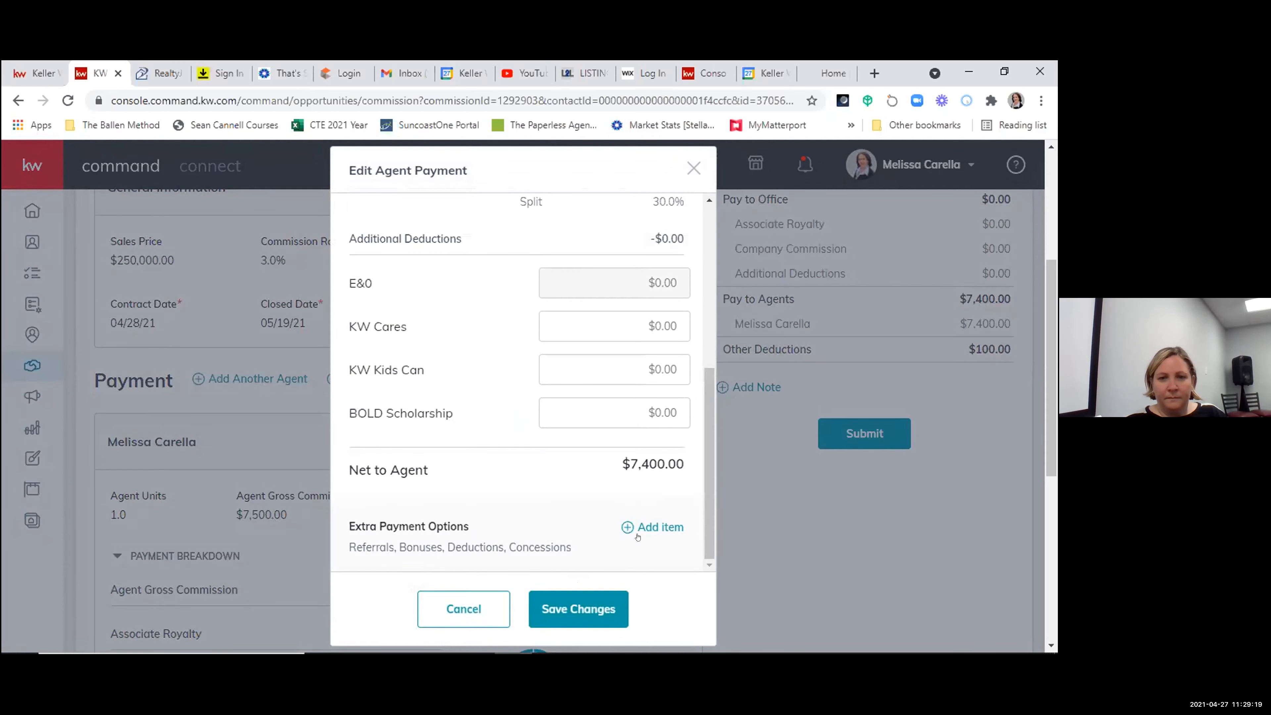
- Start a new extra payment item of type Concession for the agent payment and set its amount to $100.00
click(650, 526)
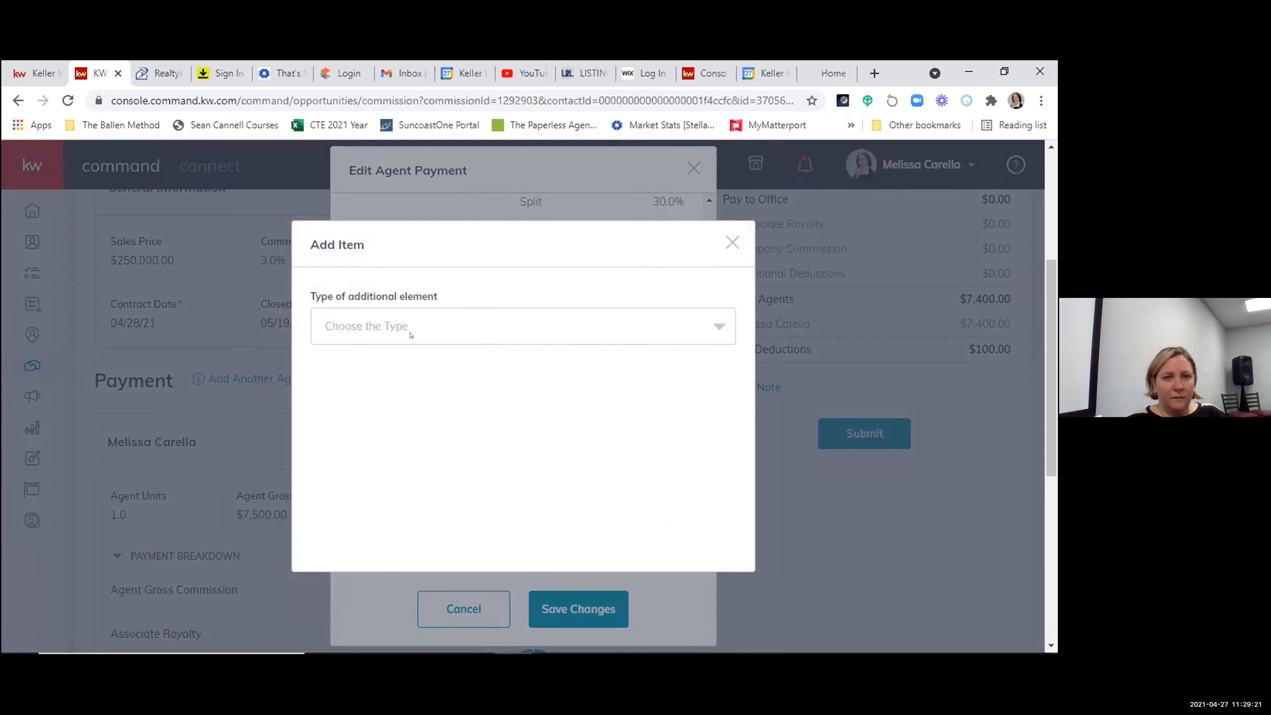
click(411, 334)
click(360, 397)
click(342, 337)
text(100)
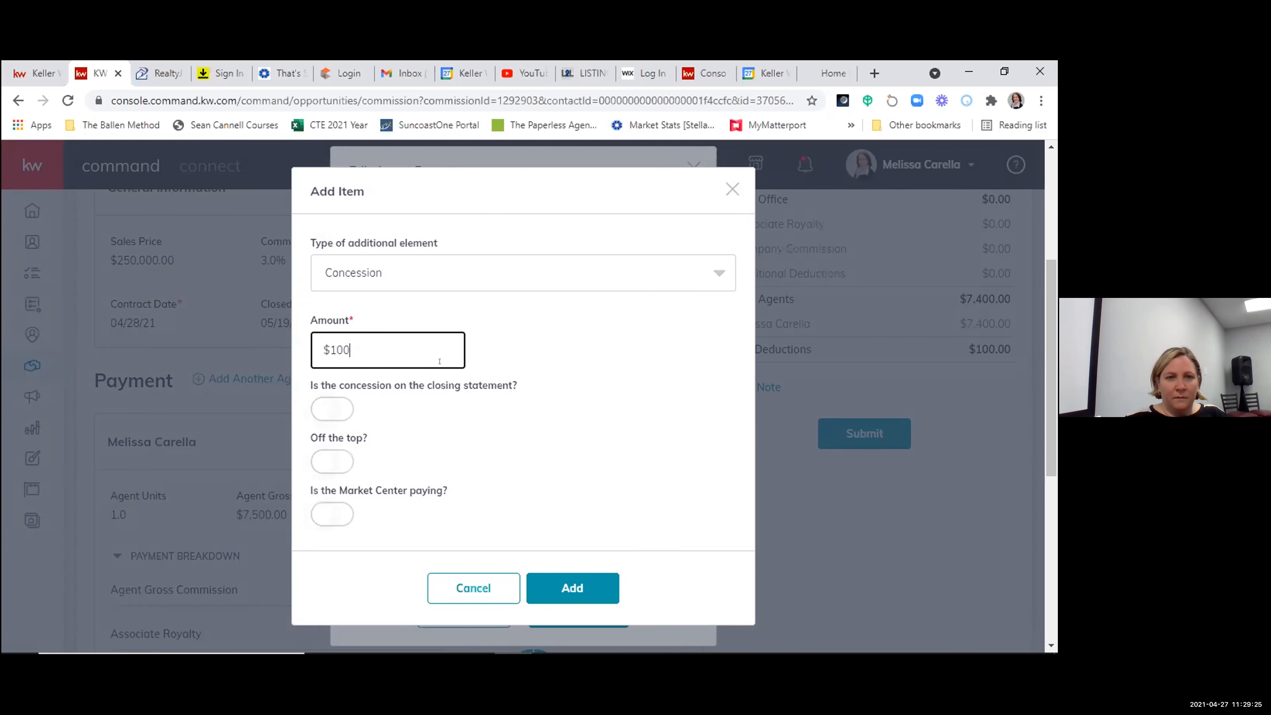
text(.0)
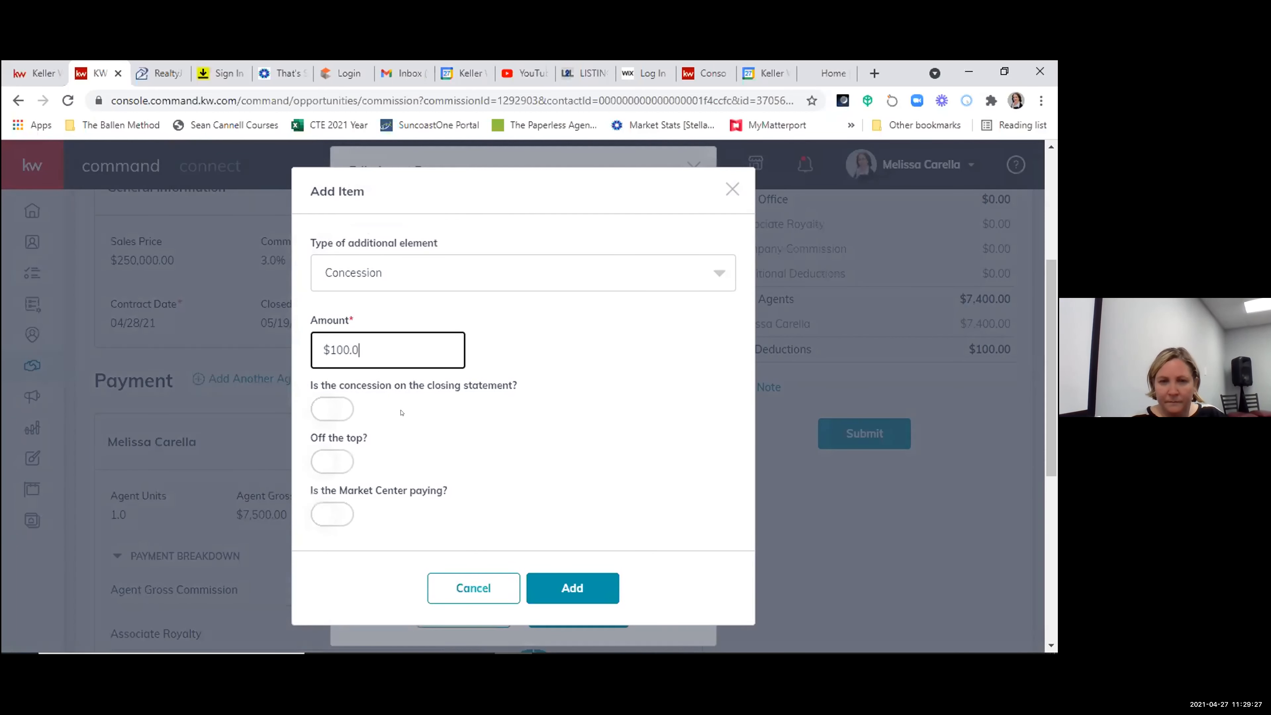
text(0)
- Mark the concession as being on the closing statement, add it to the agent payment and save the changes
click(316, 412)
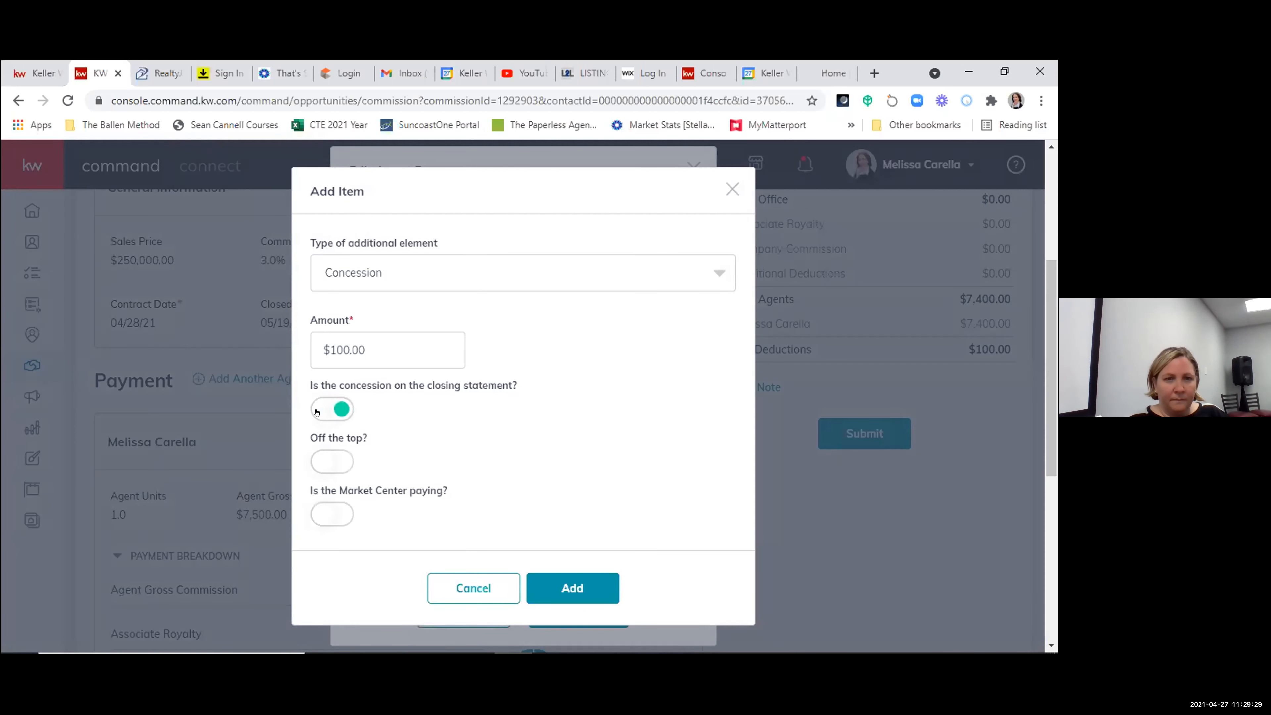
scroll(477, 437, down, 3)
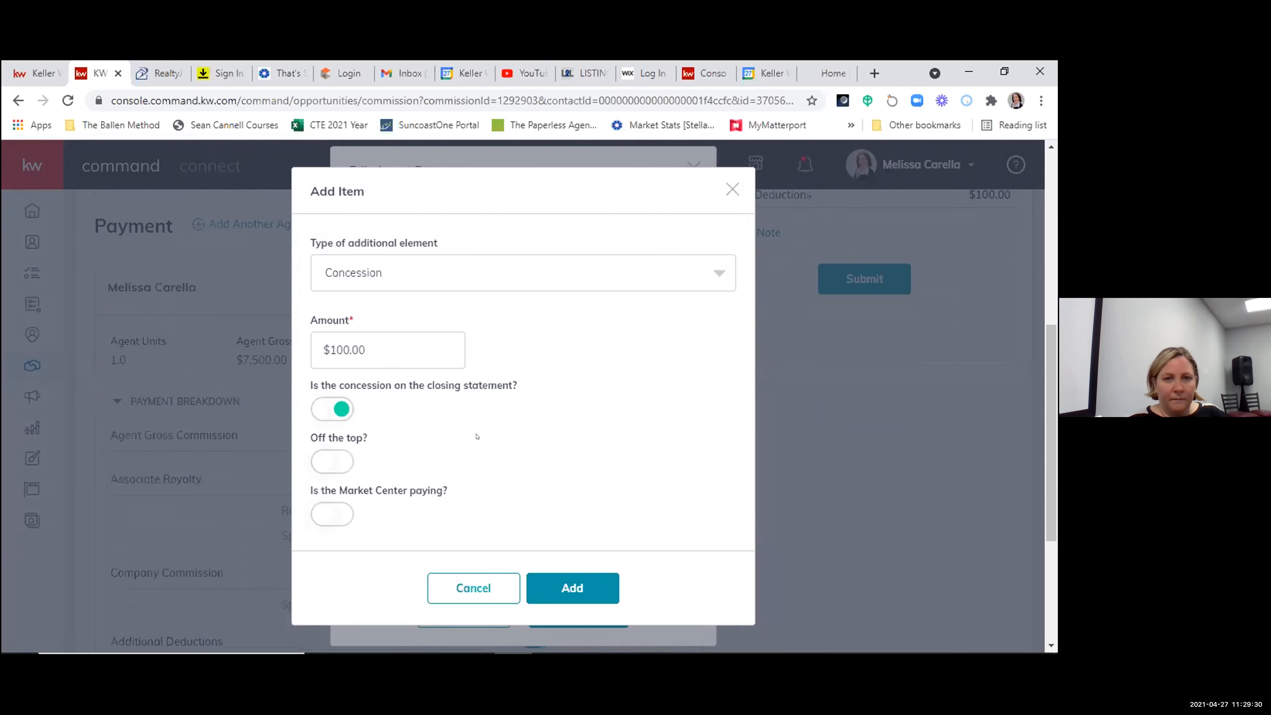
click(317, 451)
click(577, 586)
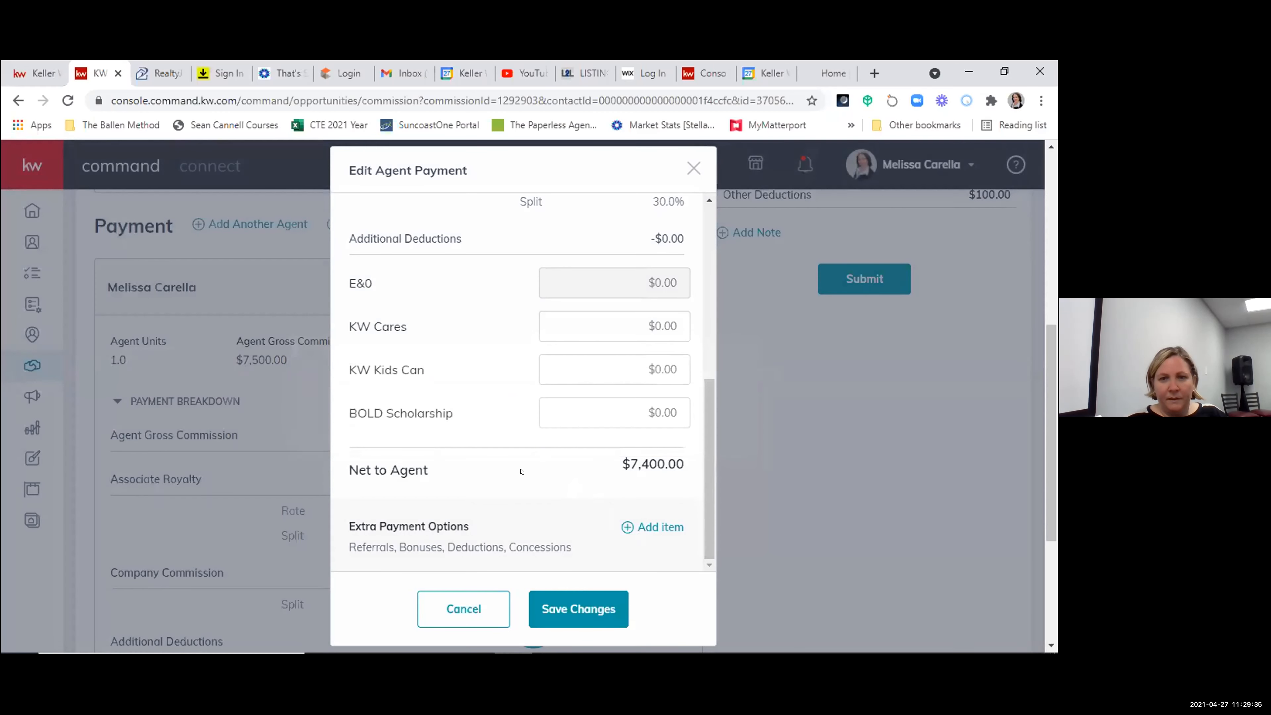
click(577, 600)
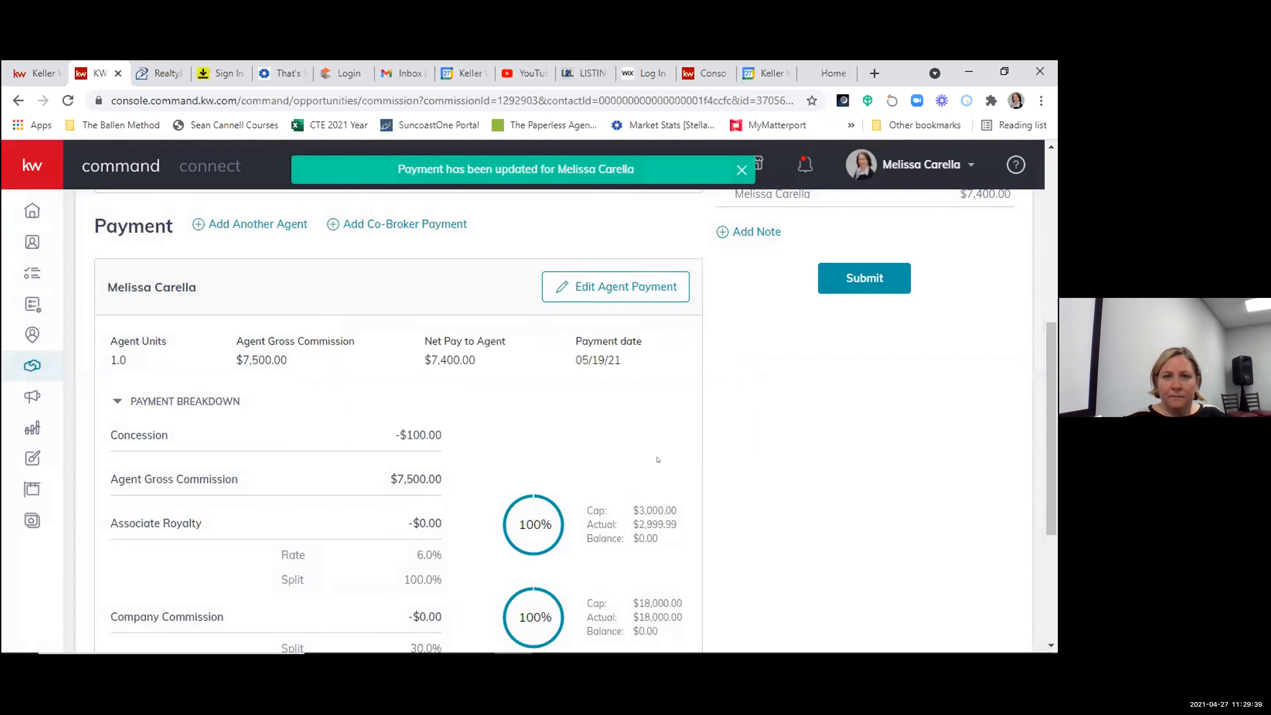
- Review the commission summary and the agent's payment breakdown, including the concession, royalty and company commission caps, and net to agent
scroll(972, 349, up, 6)
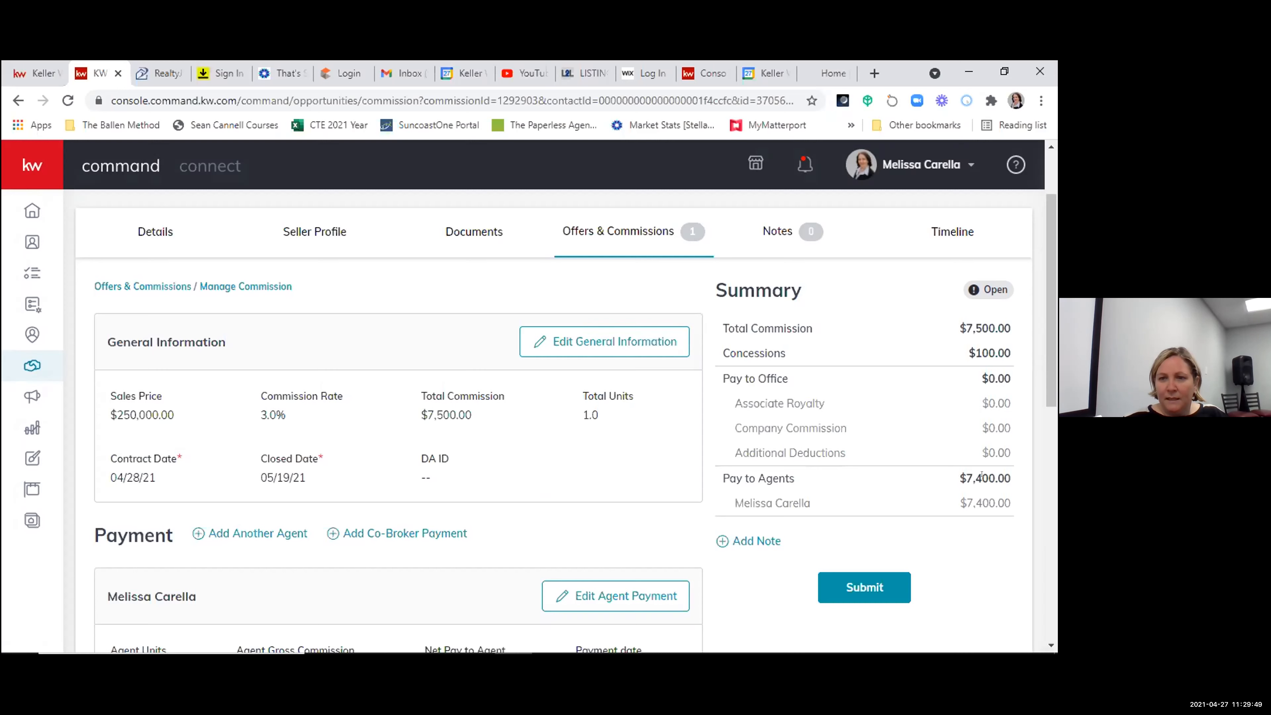
scroll(982, 524, down, 3)
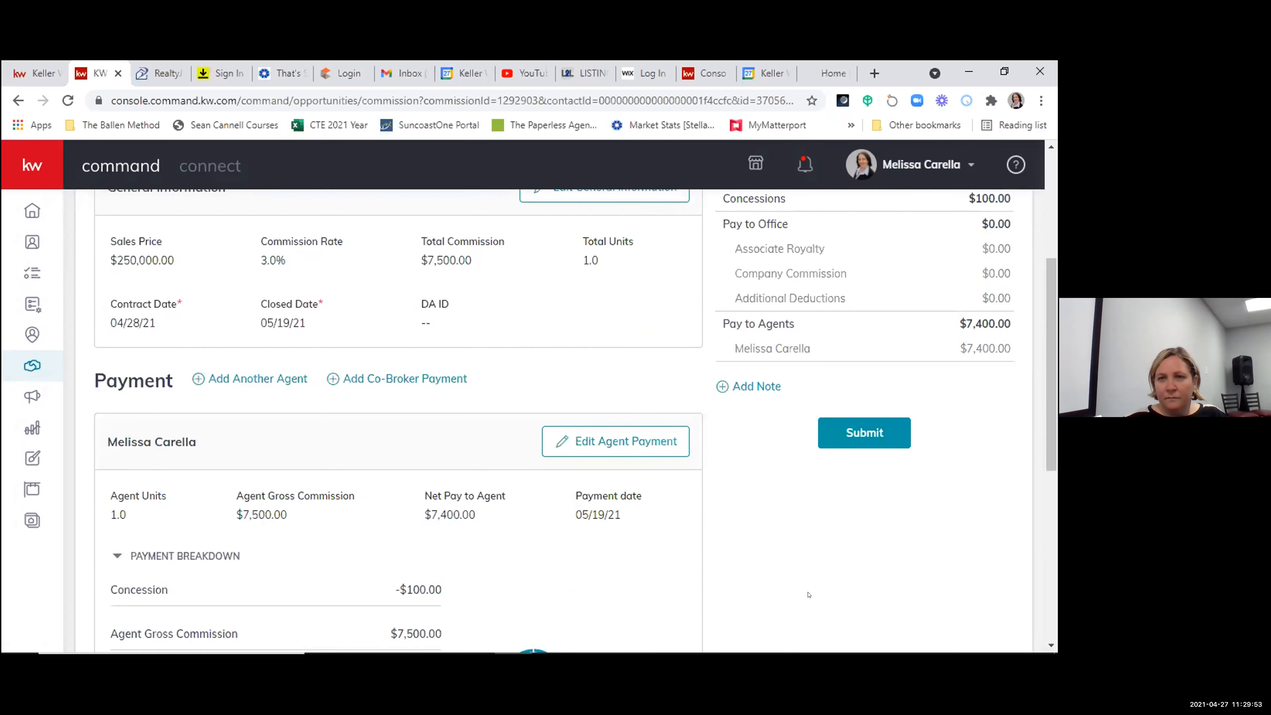
scroll(782, 449, up, 2)
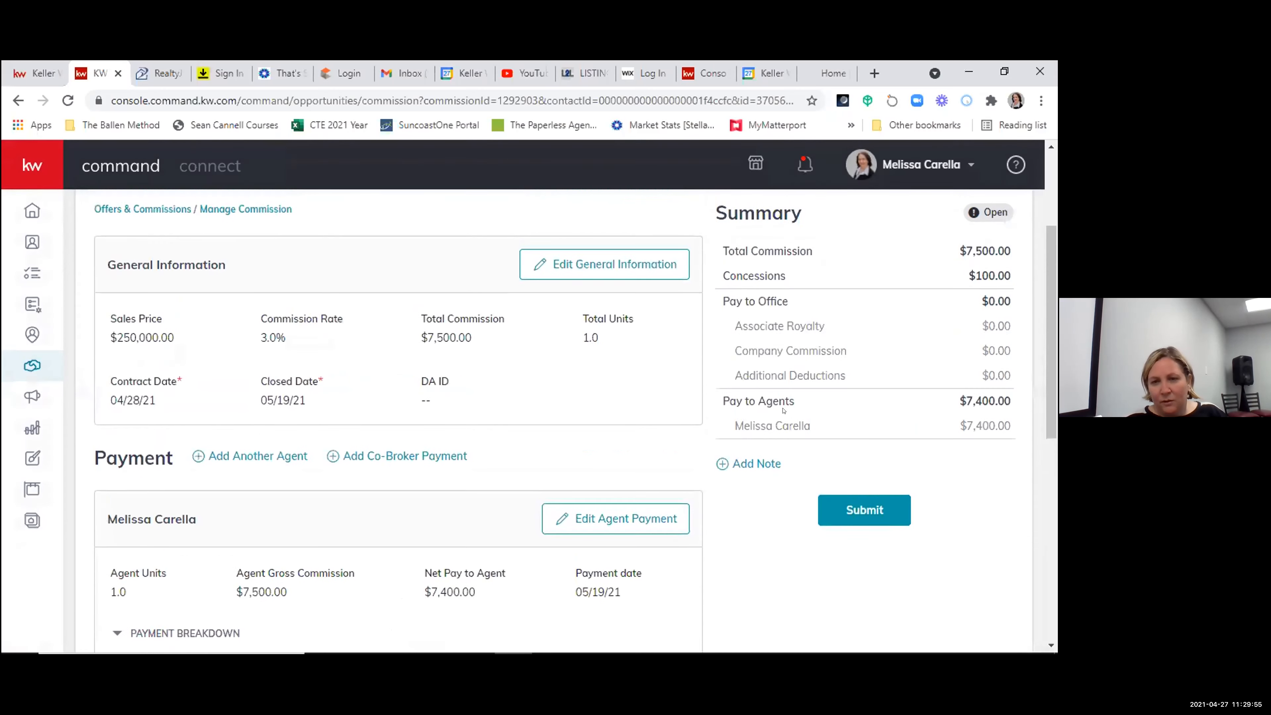
scroll(551, 575, down, 6)
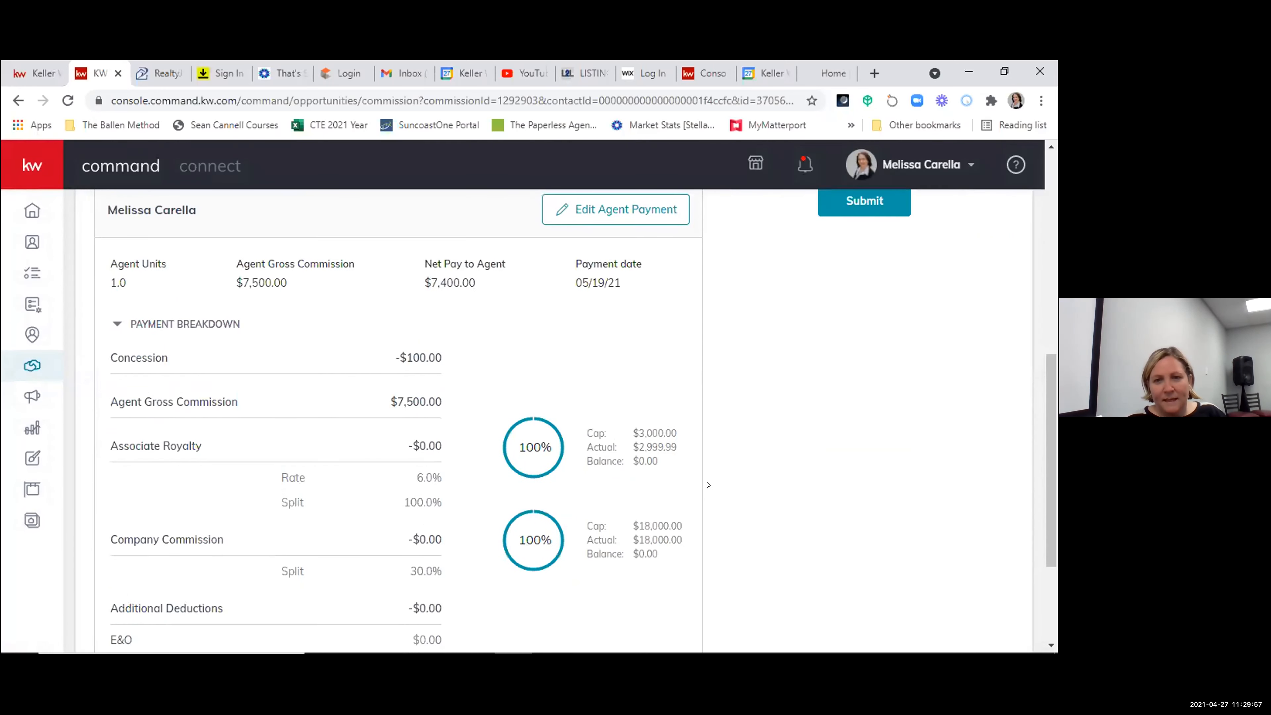
scroll(708, 485, up, 8)
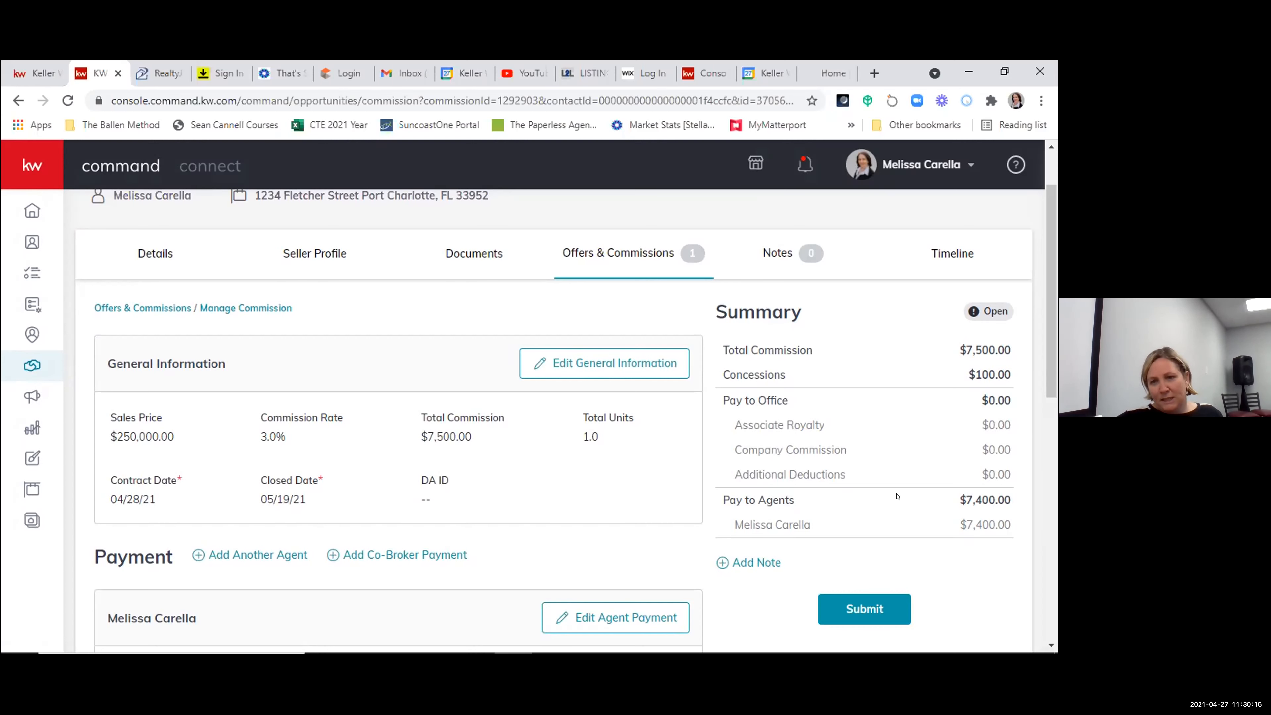
scroll(898, 496, down, 2)
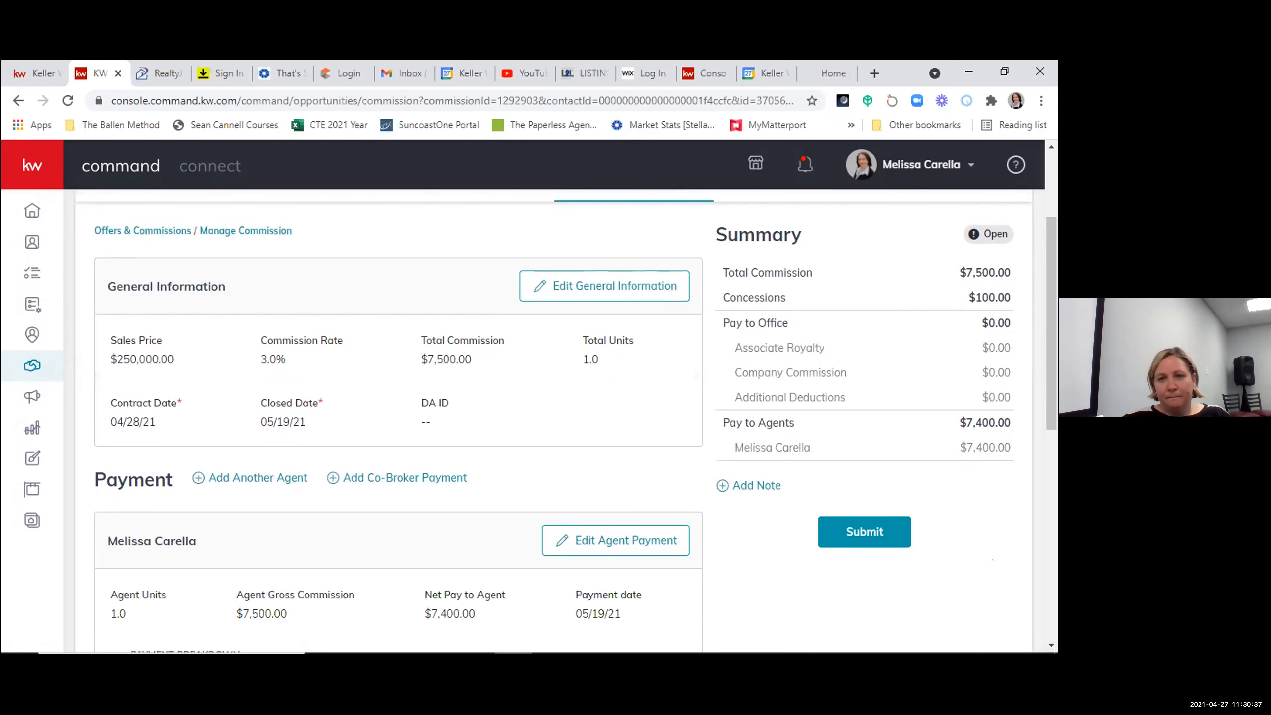
scroll(986, 558, down, 2)
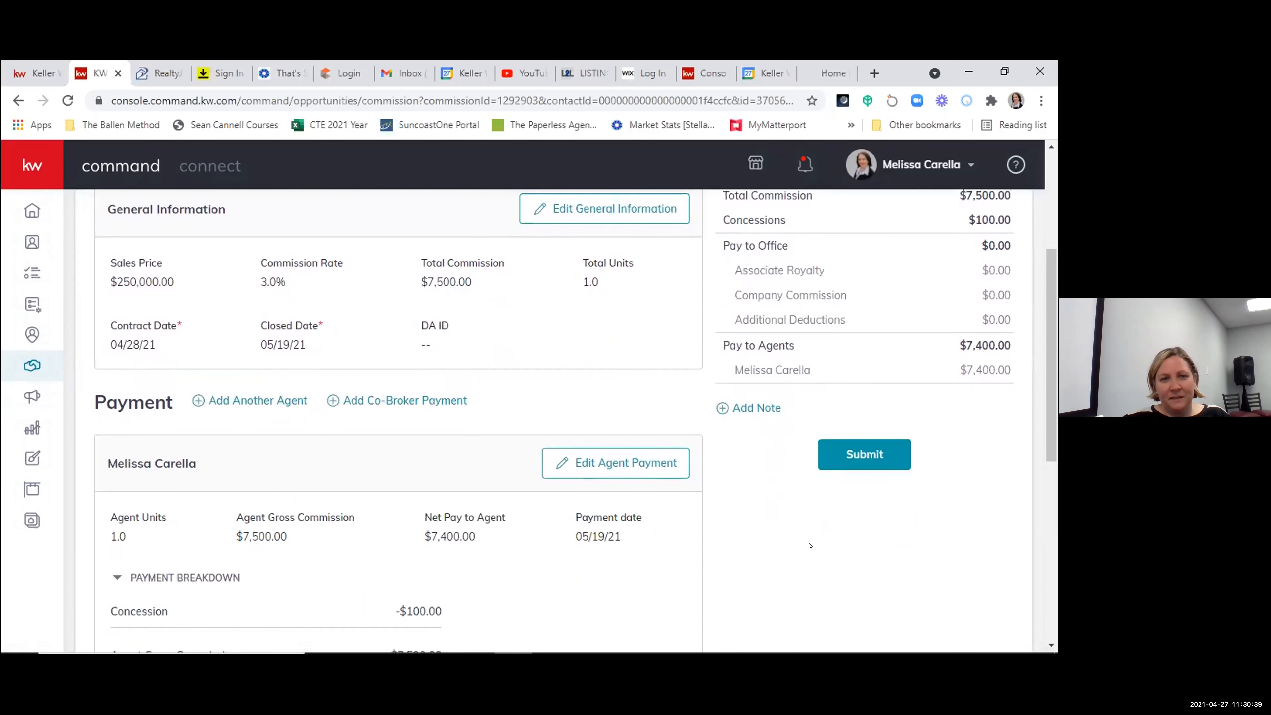
scroll(809, 545, down, 5)
scroll(745, 534, up, 3)
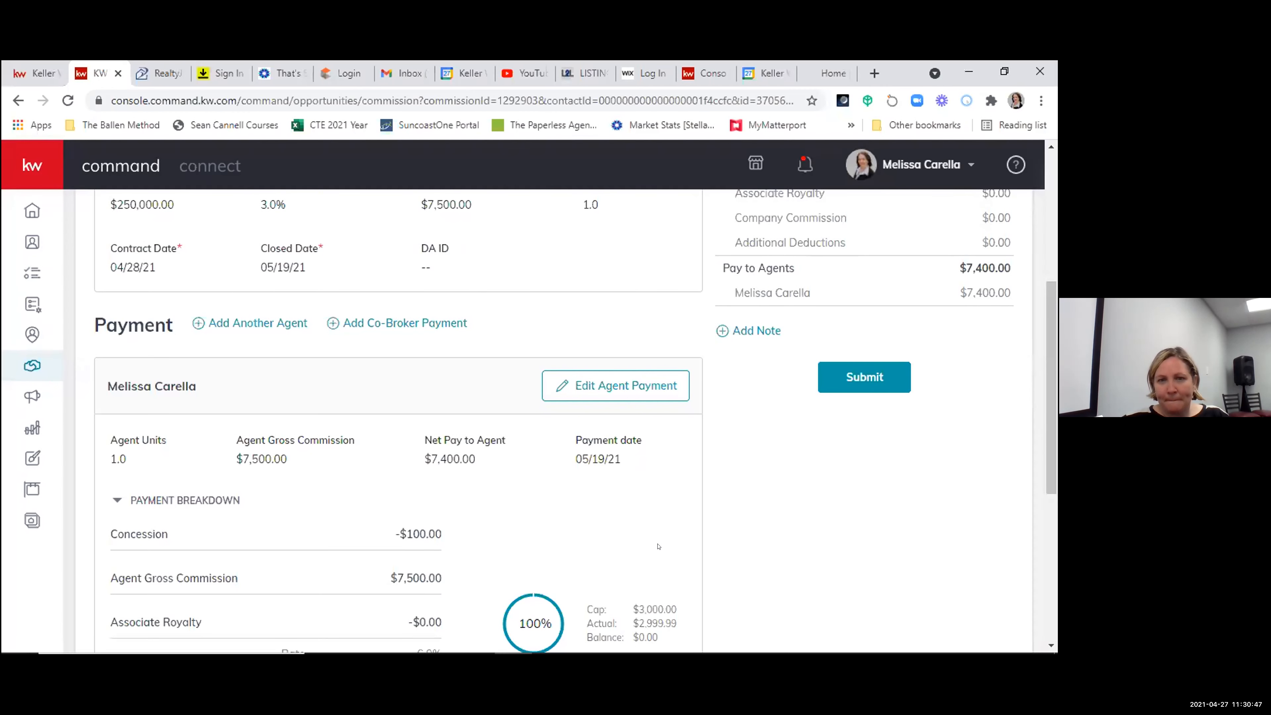
scroll(723, 545, up, 2)
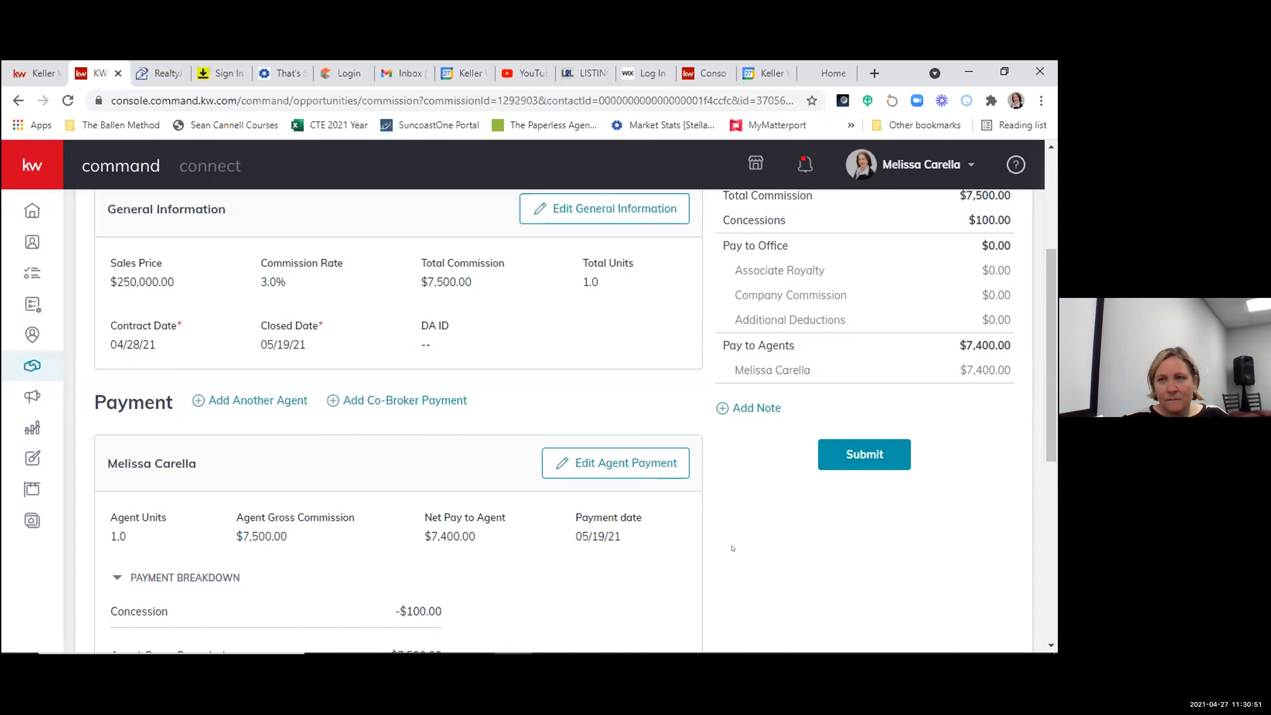
scroll(733, 548, down, 6)
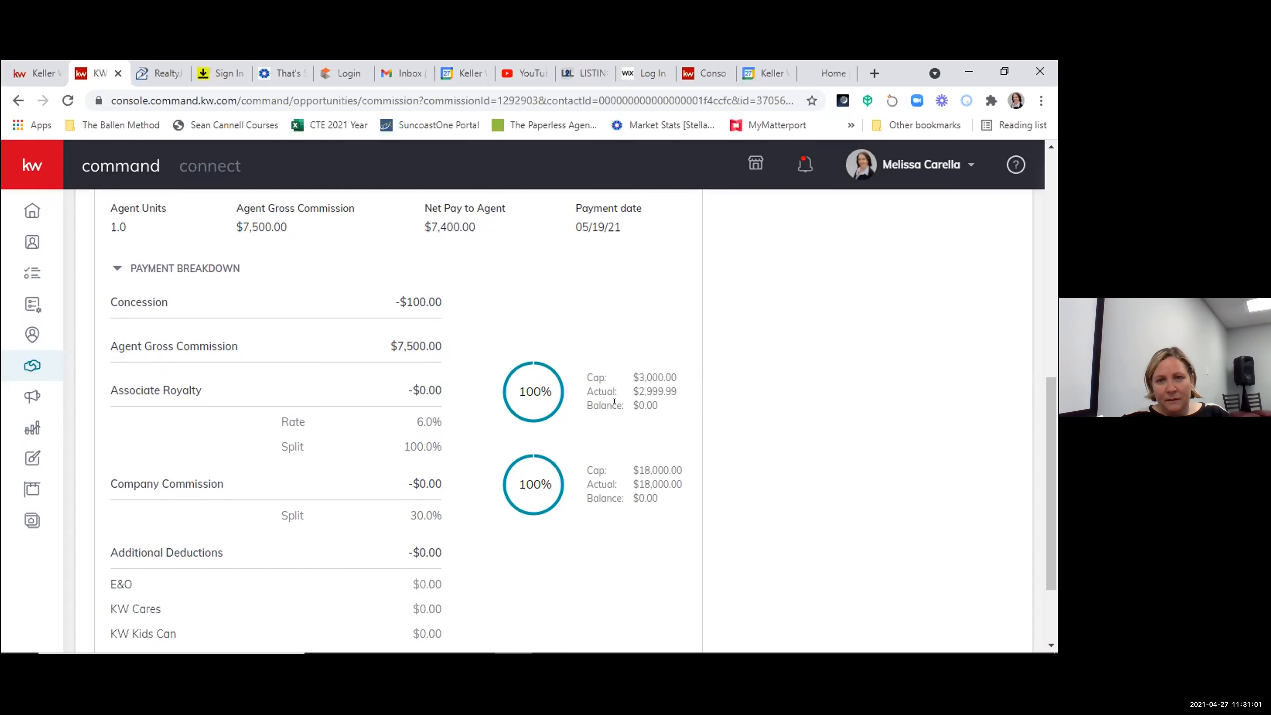
scroll(614, 402, down, 2)
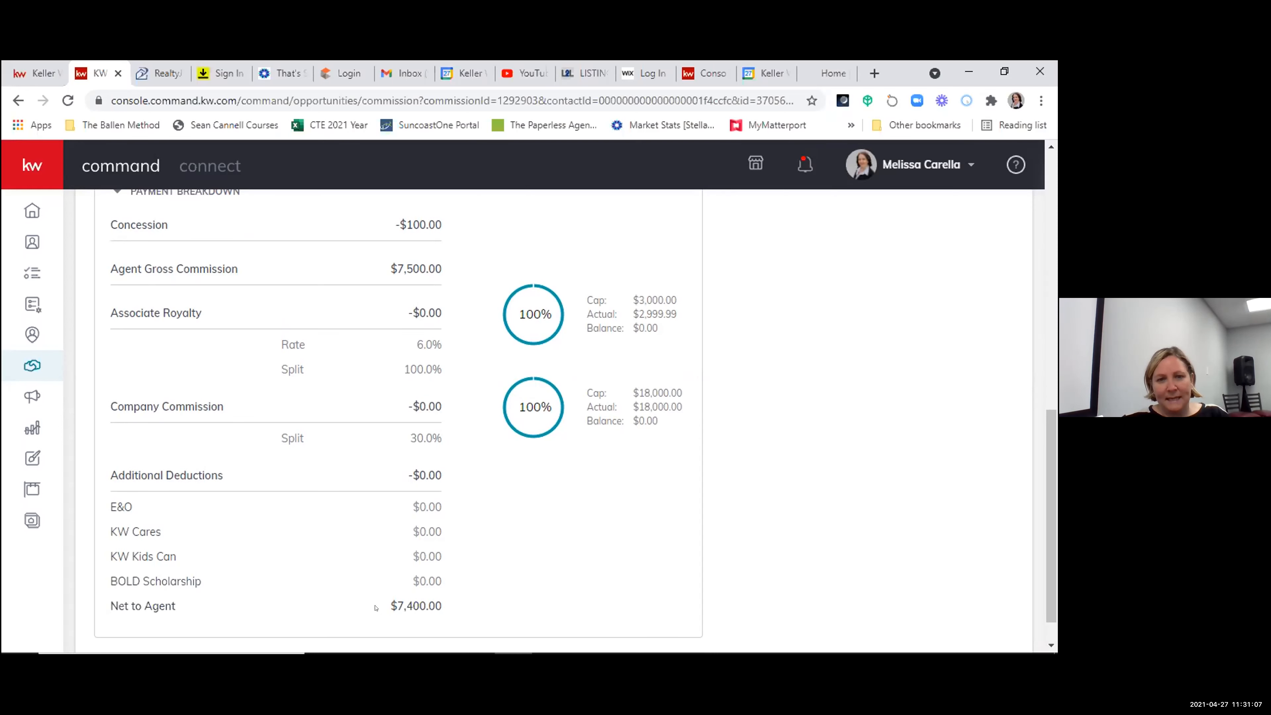
scroll(560, 560, up, 3)
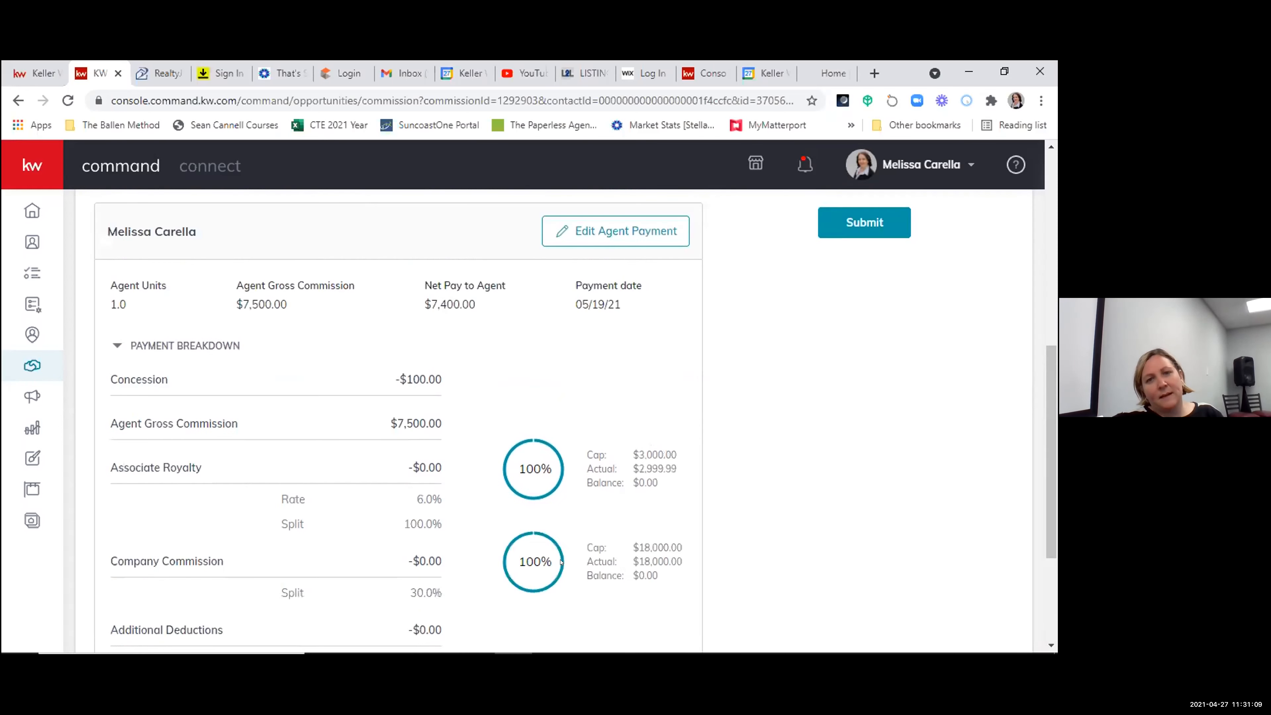
scroll(561, 560, up, 2)
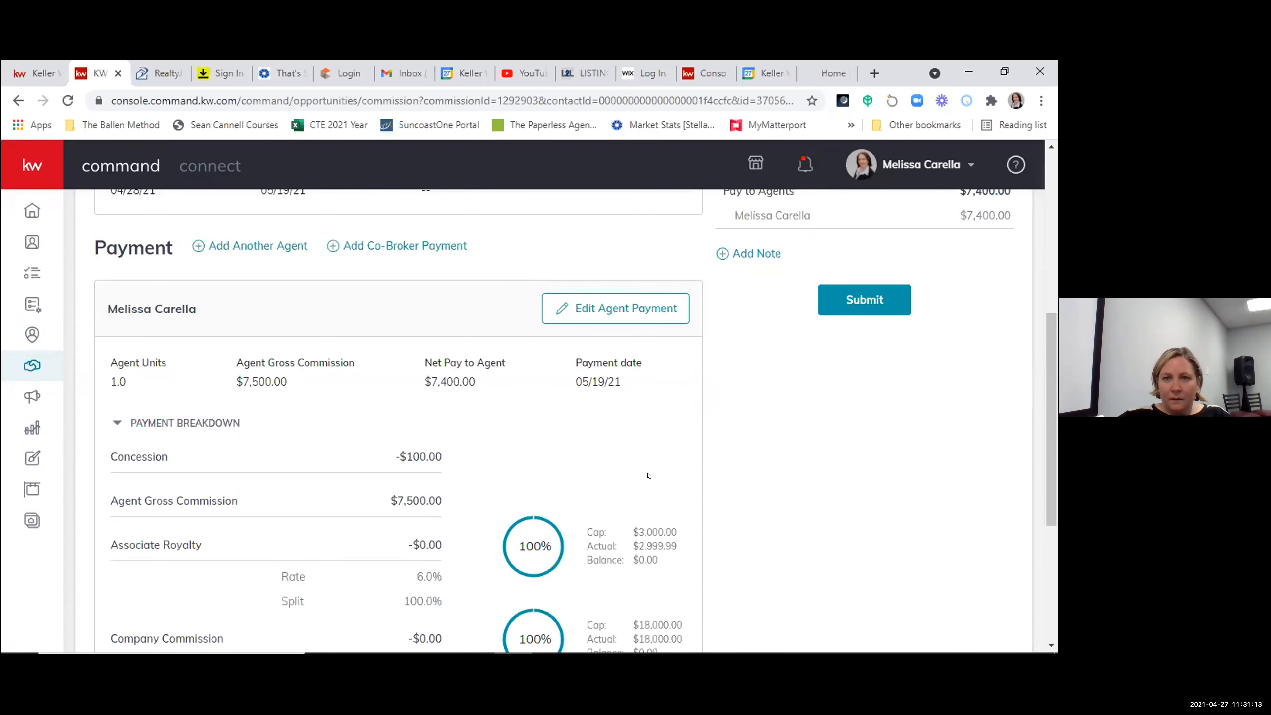
scroll(648, 487, down, 1)
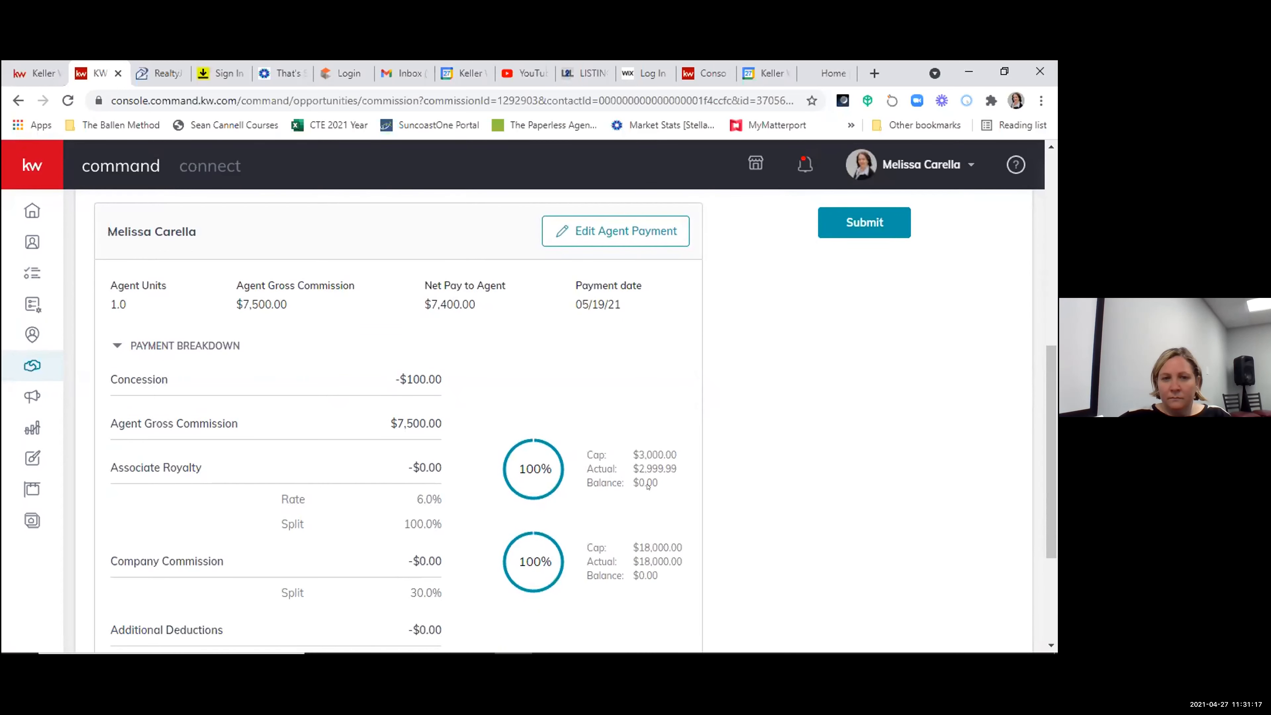
scroll(647, 487, up, 6)
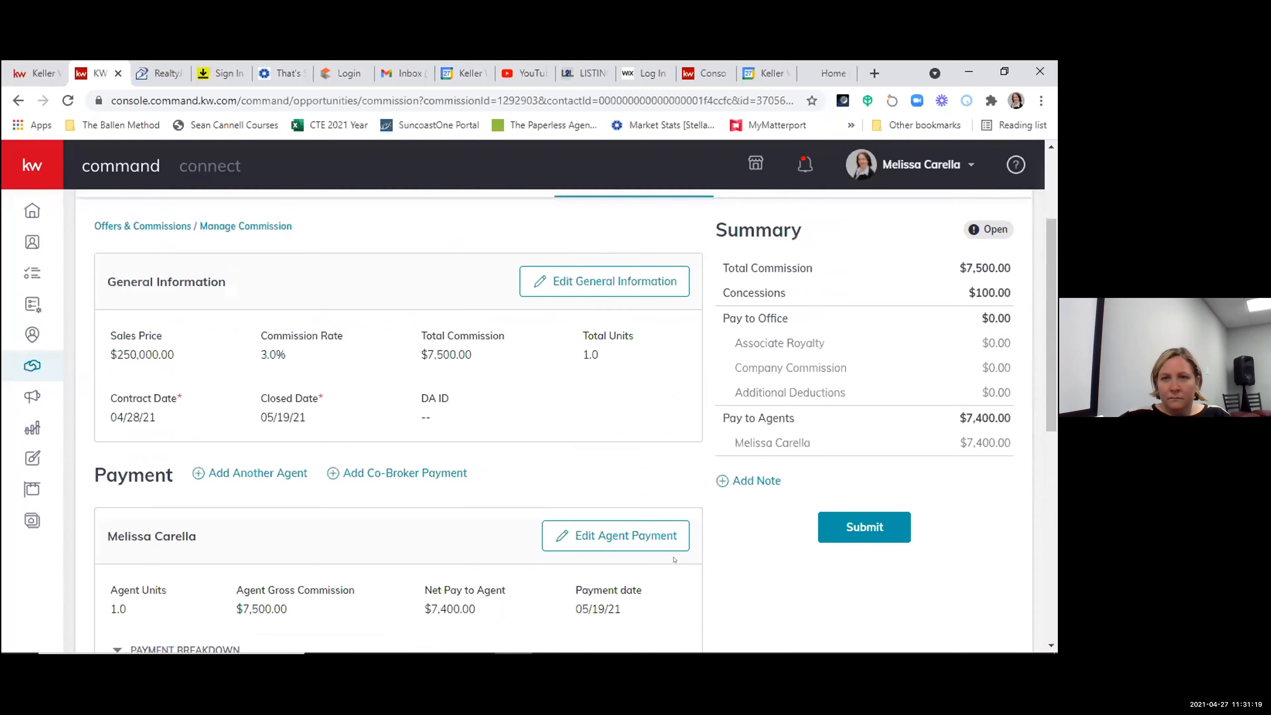
- Reopen the agent payment, examine its concession, royalty, company commission and deduction entries, and close it without saving
scroll(674, 573, down, 1)
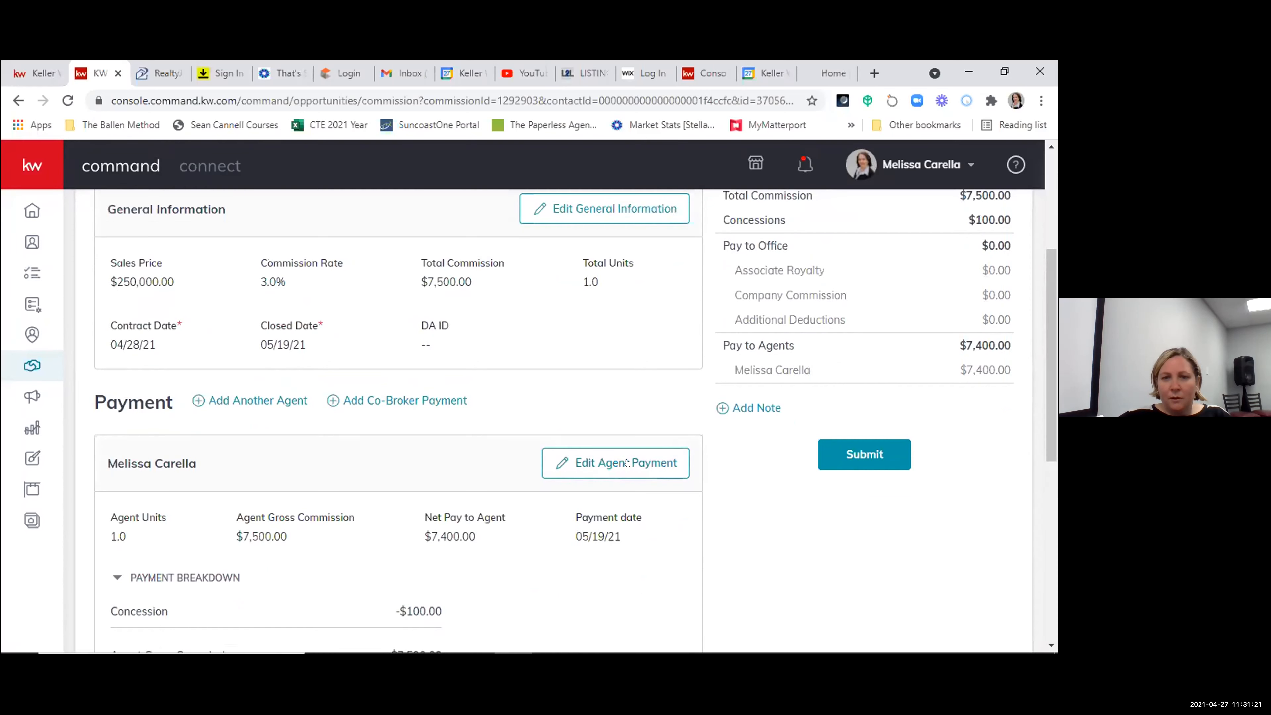
click(627, 463)
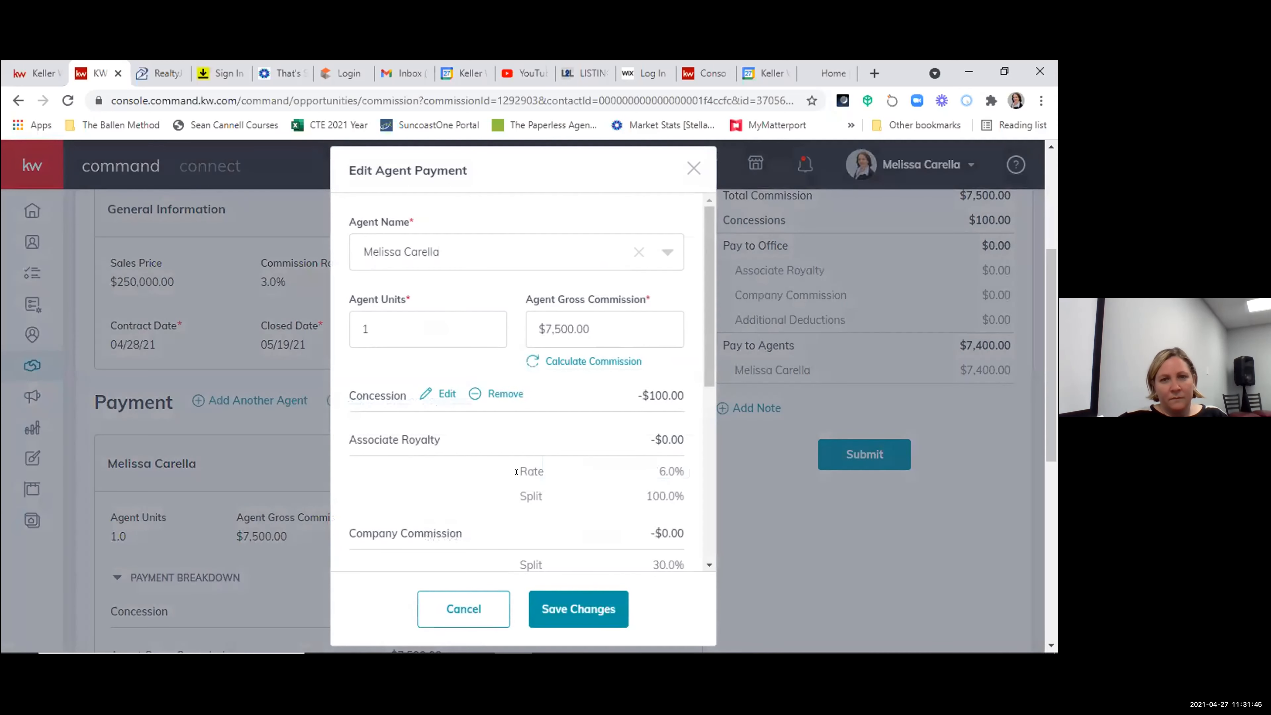
scroll(517, 472, down, 3)
click(474, 609)
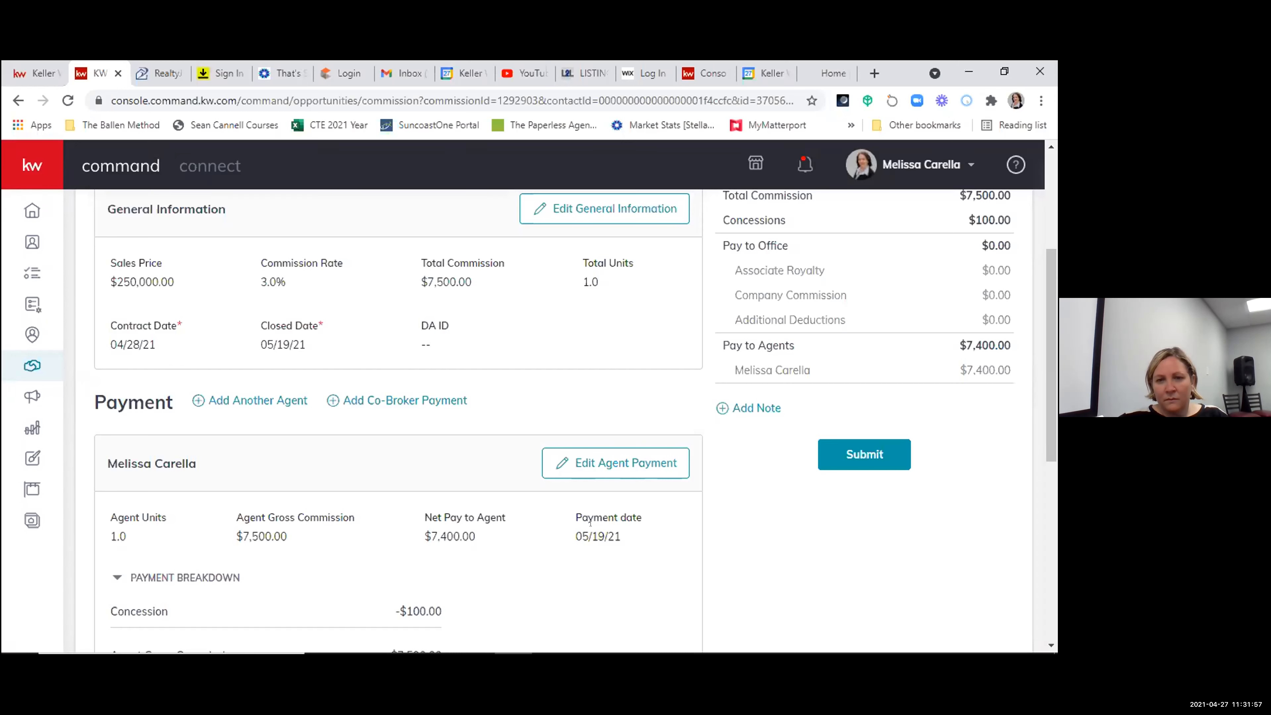
scroll(590, 523, down, 2)
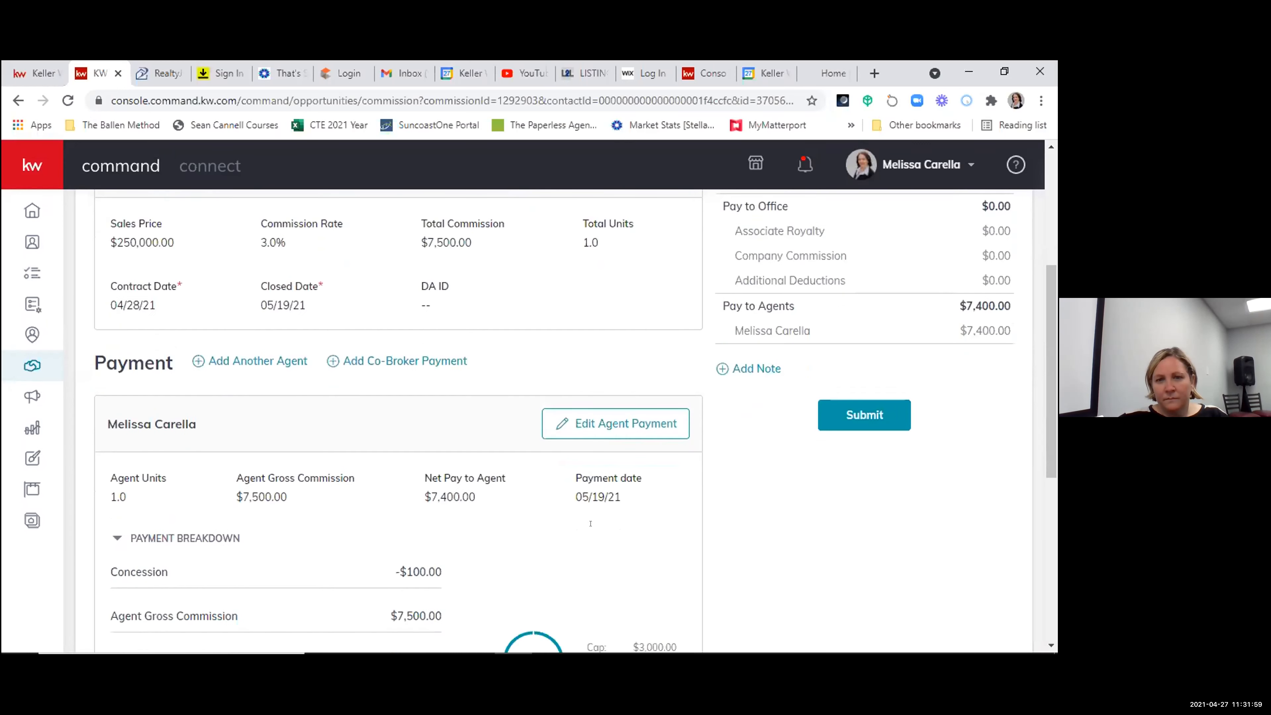
click(627, 385)
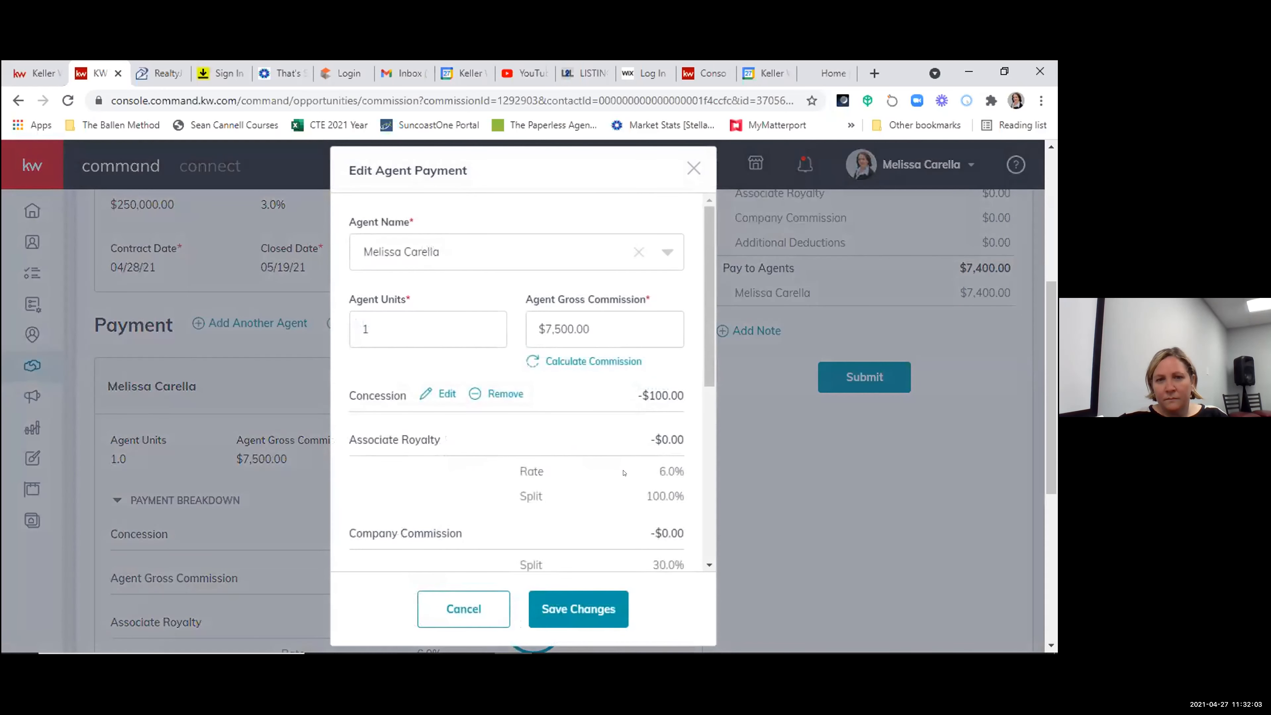
scroll(625, 473, down, 3)
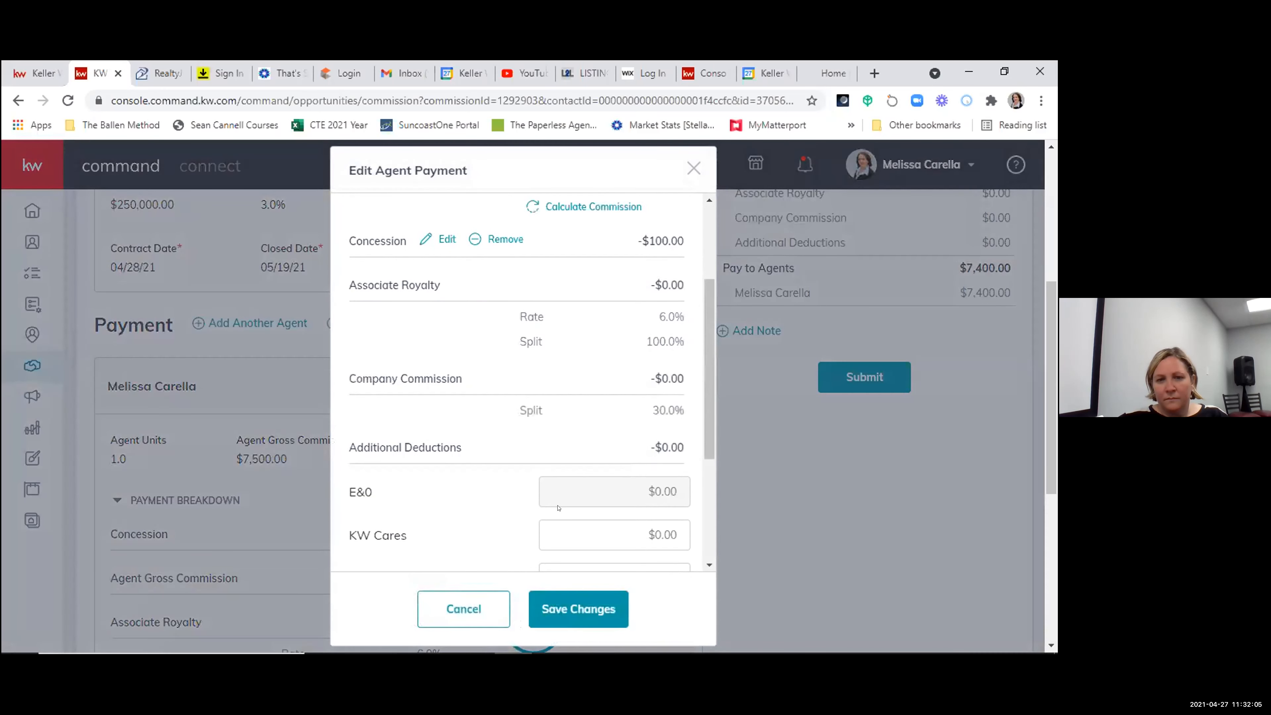
scroll(558, 508, down, 3)
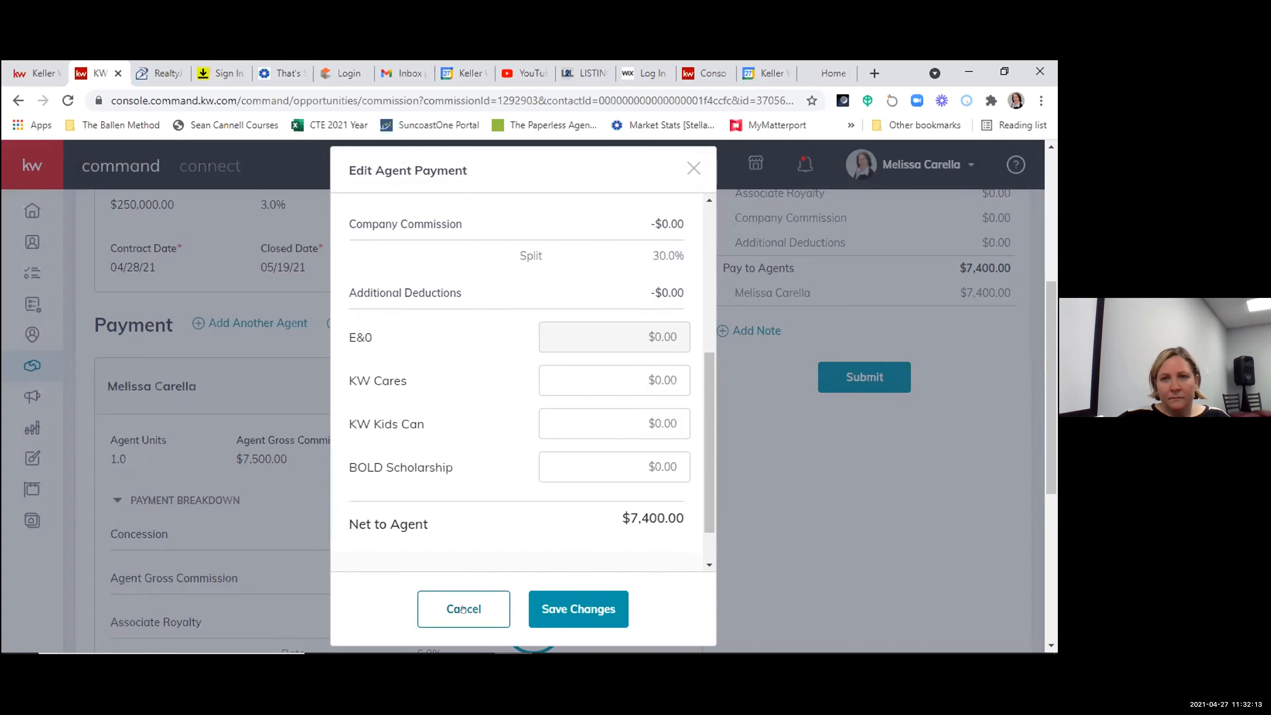
scroll(484, 471, up, 3)
scroll(484, 471, up, 3)
scroll(484, 471, down, 3)
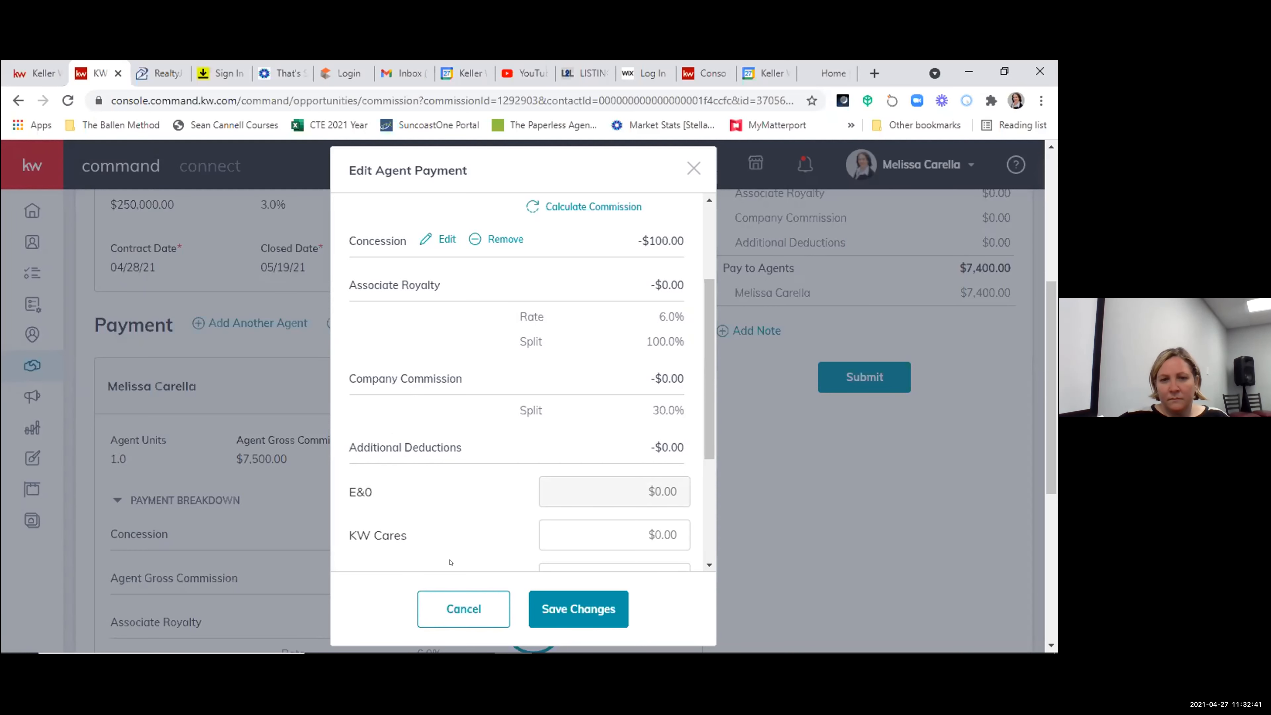
click(452, 609)
- Try a total commission of $7,750.00 in the commission's general information, and close it without saving
scroll(684, 545, up, 5)
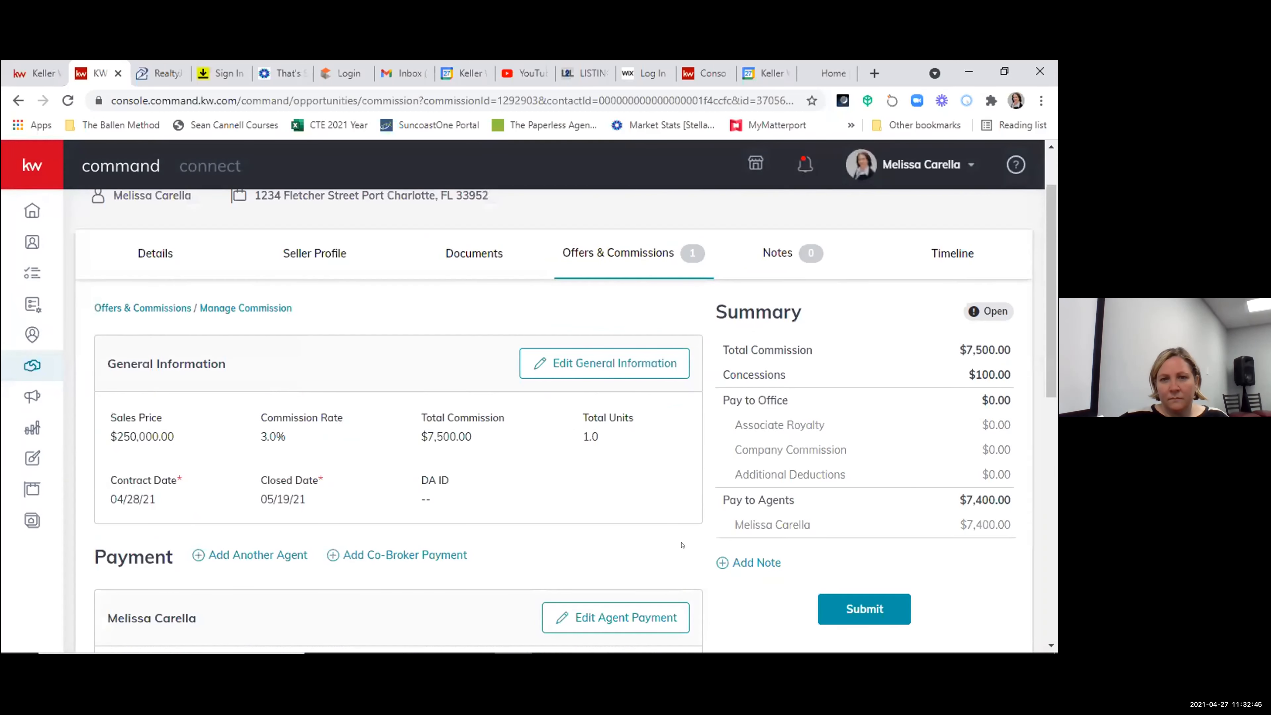
click(626, 353)
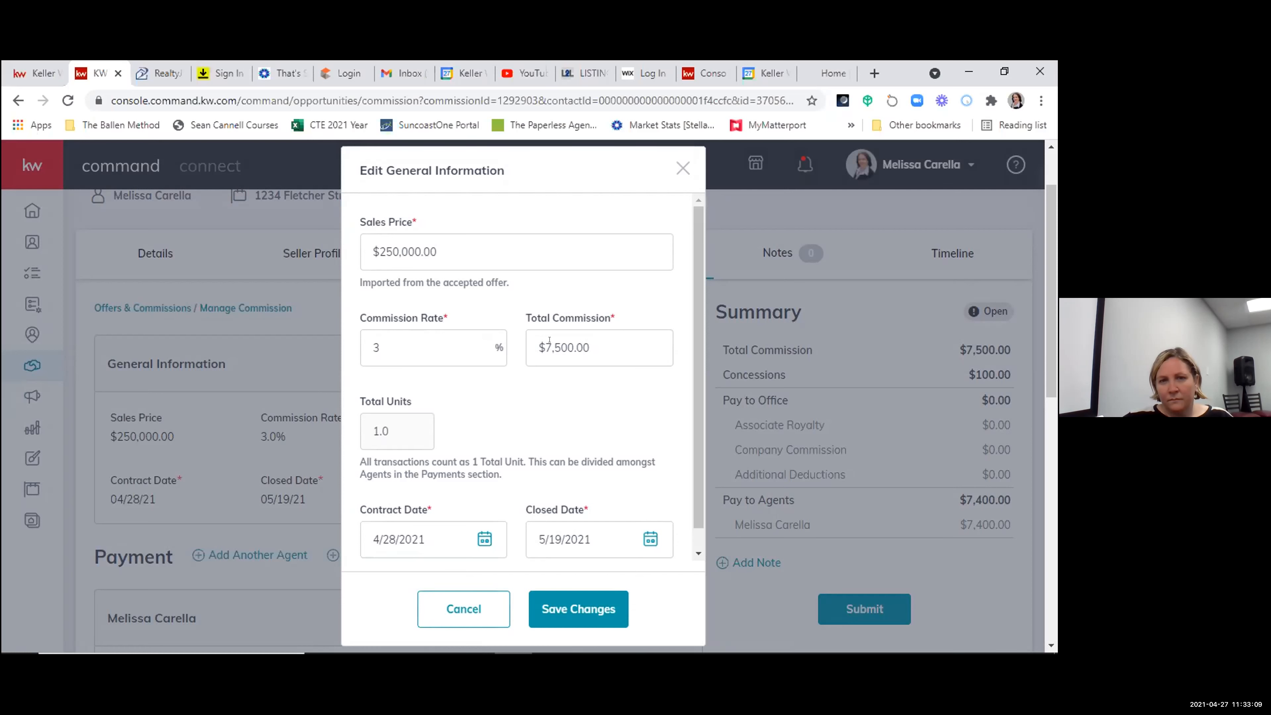
click(653, 340)
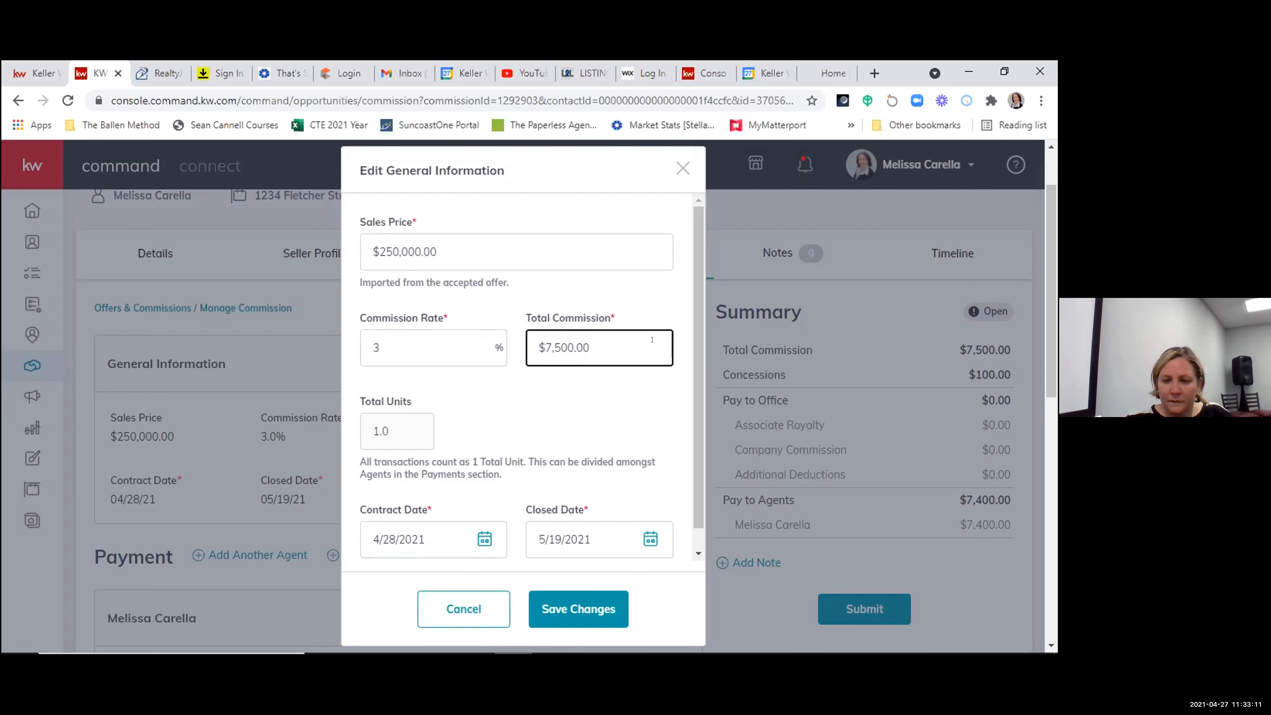
key(Left)
key(Left)
key(Left)
key(Left)
key(BackSpace)
key(BackSpace)
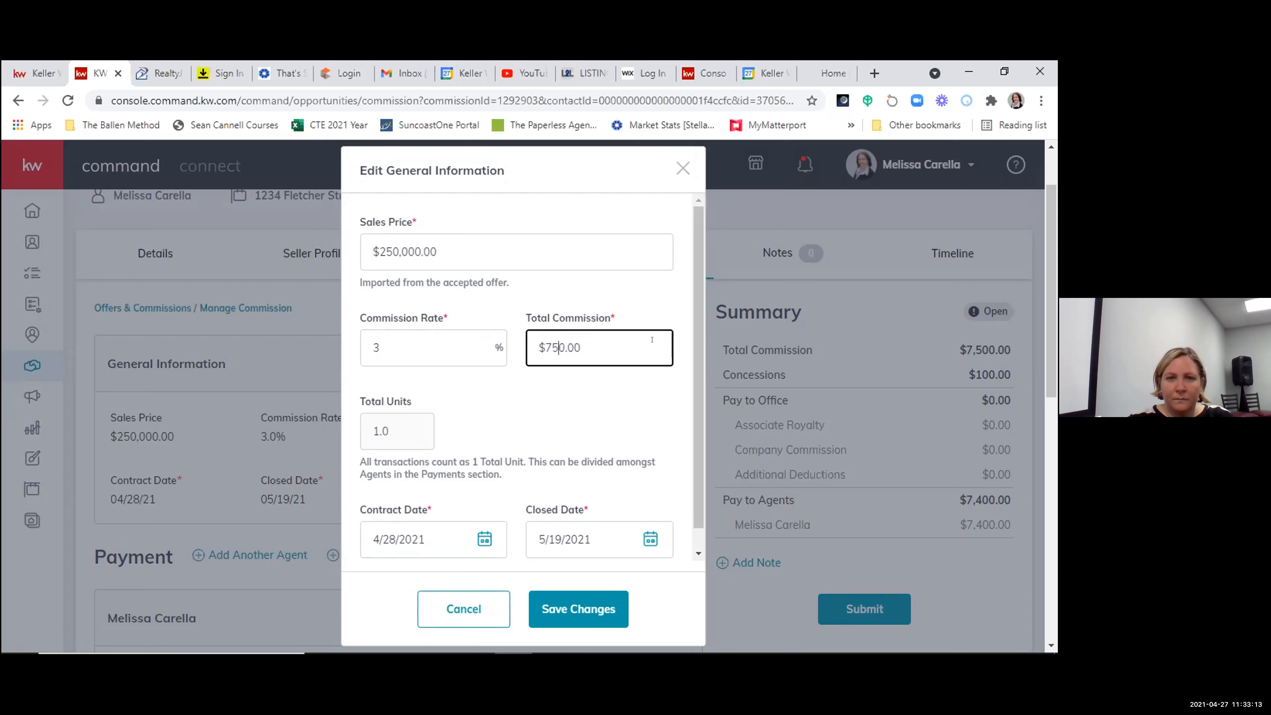
text(75)
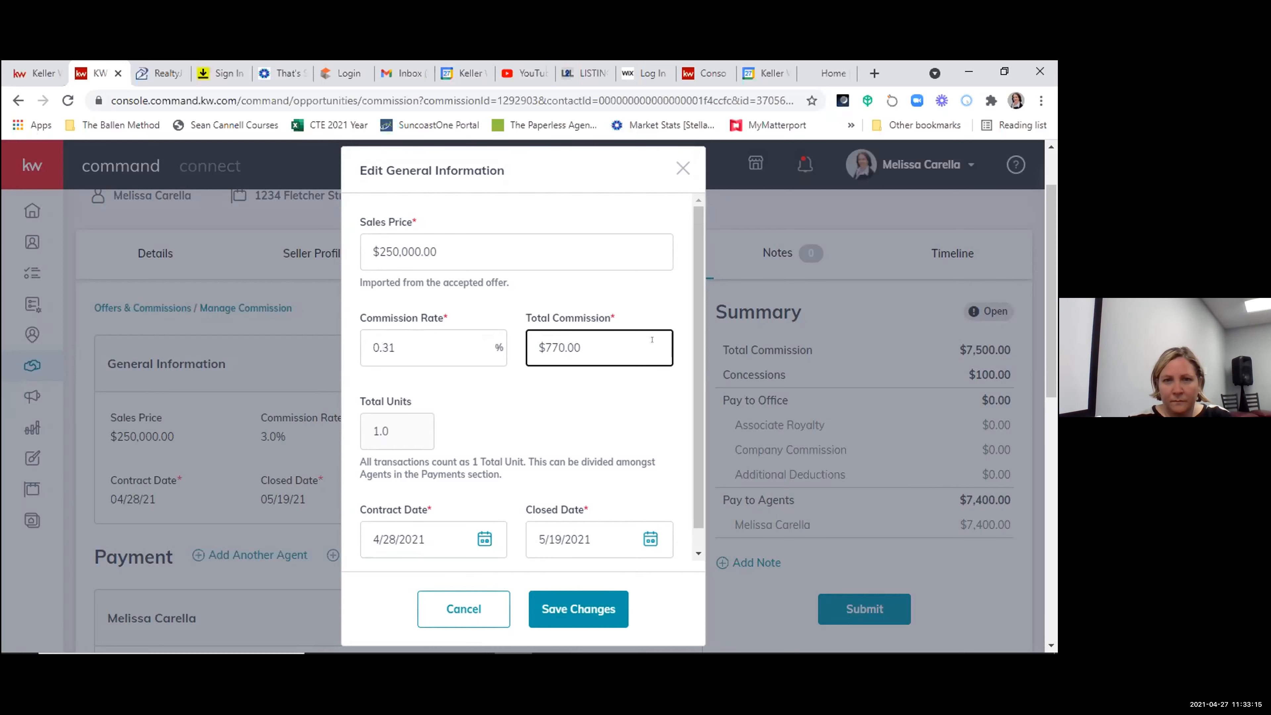
click(596, 324)
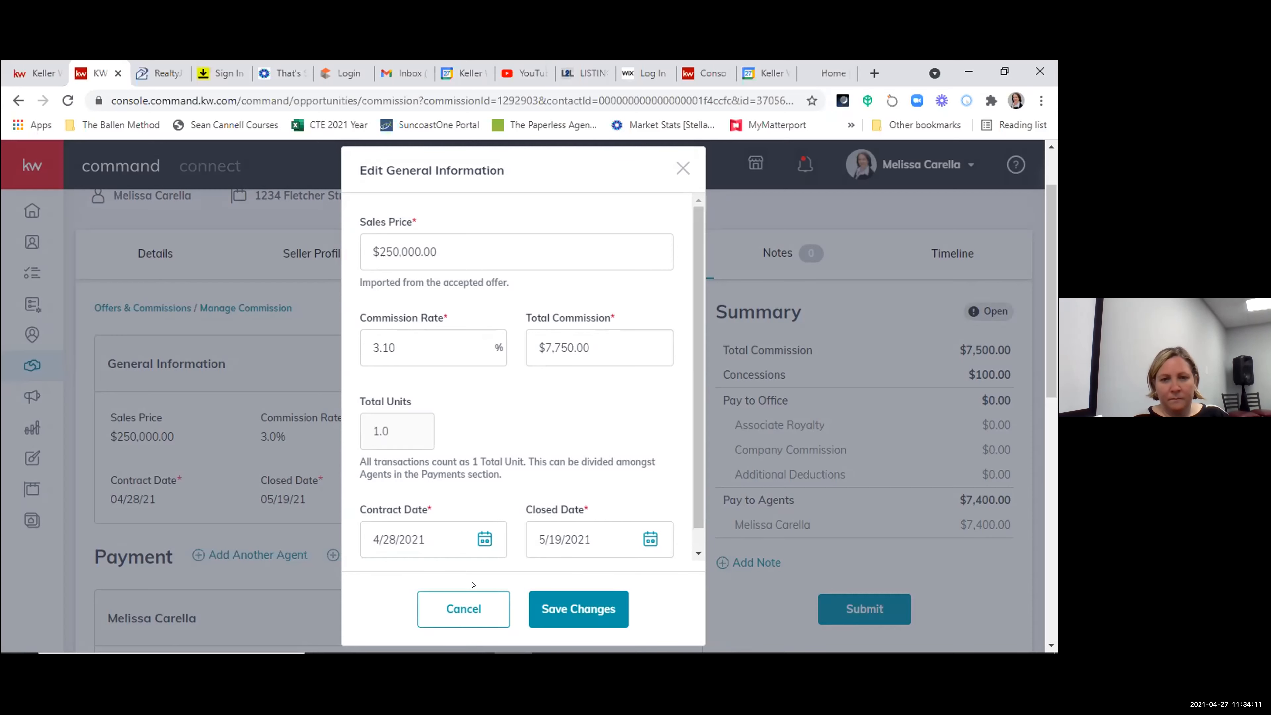
click(473, 596)
- Start an extra payment item of type Bonus in the agent payment, and cancel both the item and the payment edit
scroll(600, 545, down, 2)
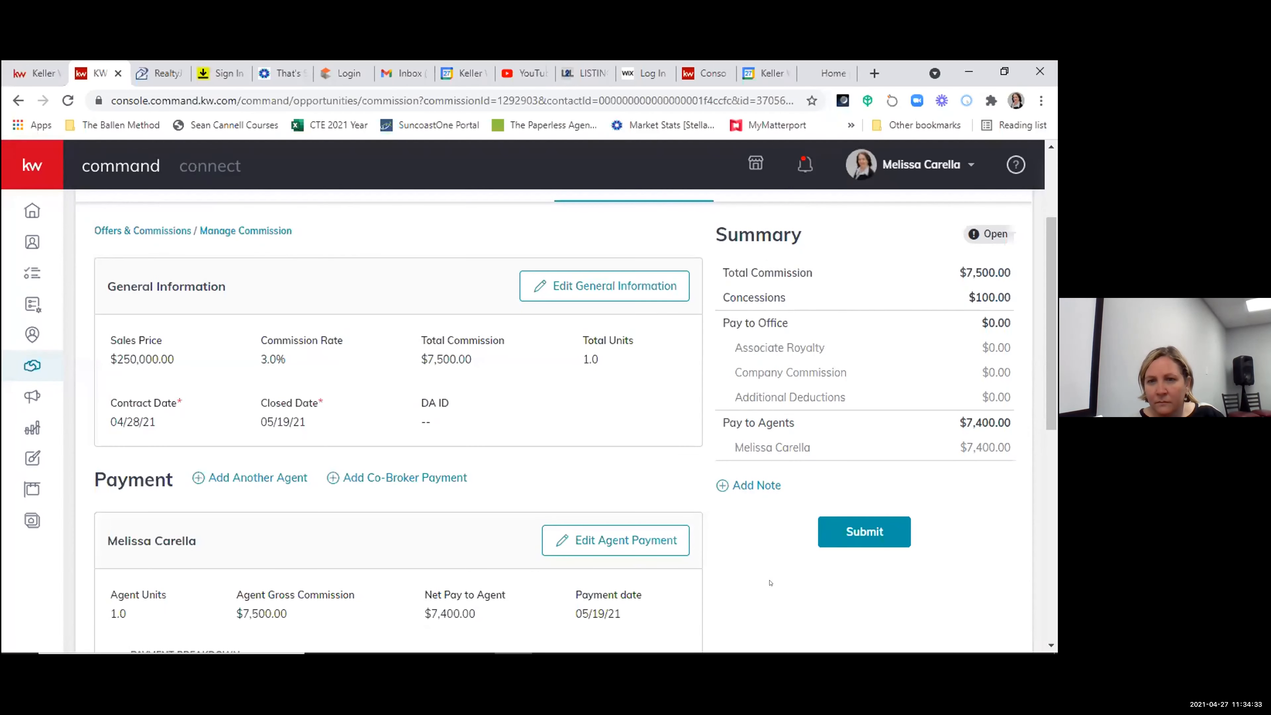
scroll(760, 582, down, 3)
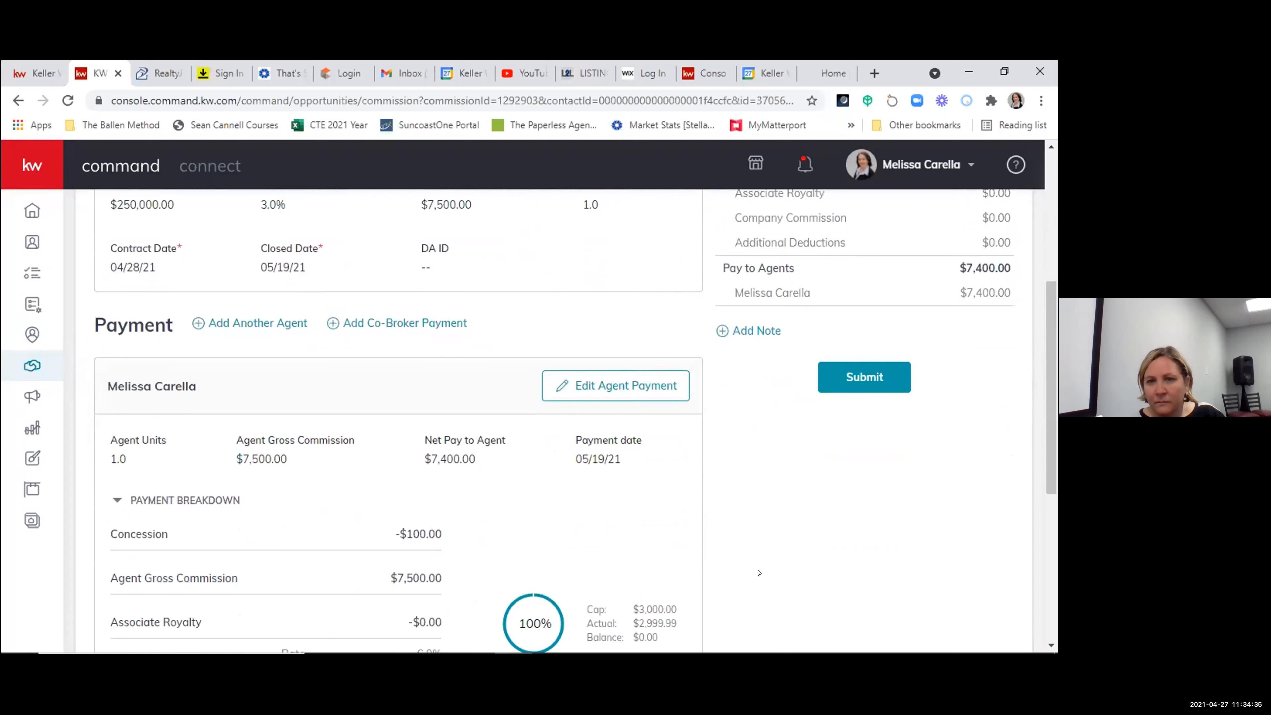
click(602, 385)
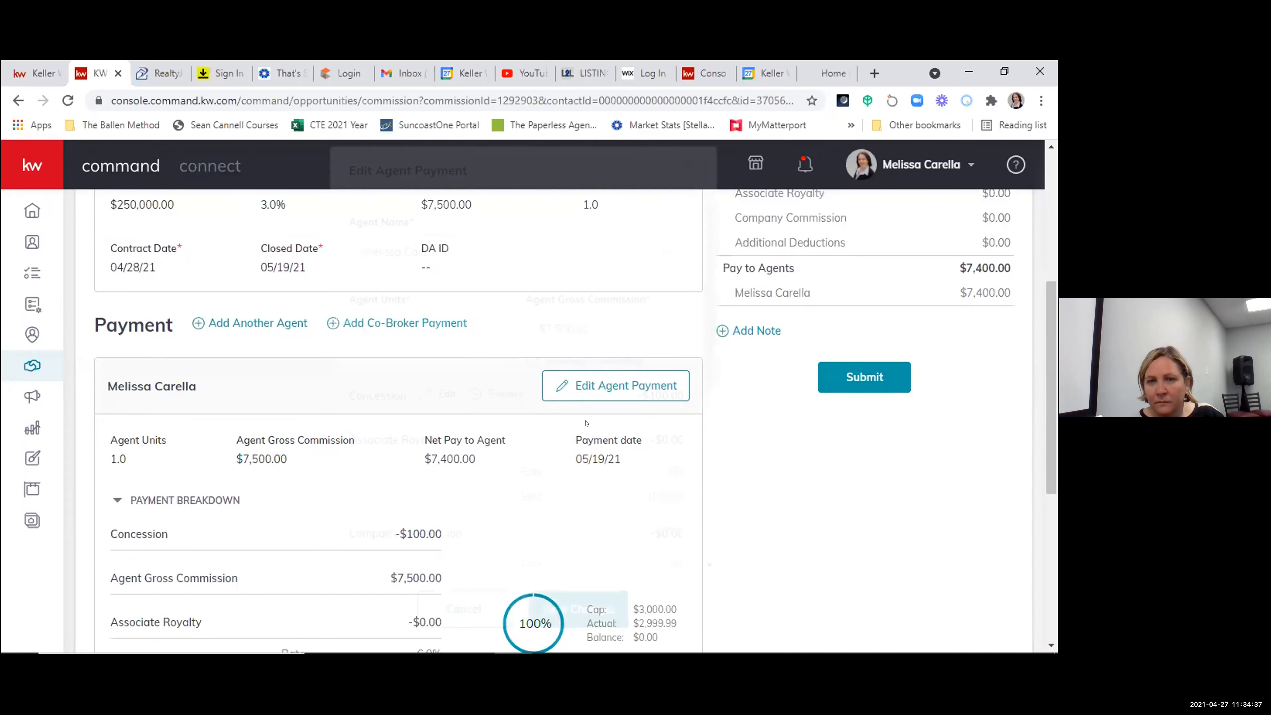
scroll(662, 523, down, 6)
click(660, 526)
click(360, 326)
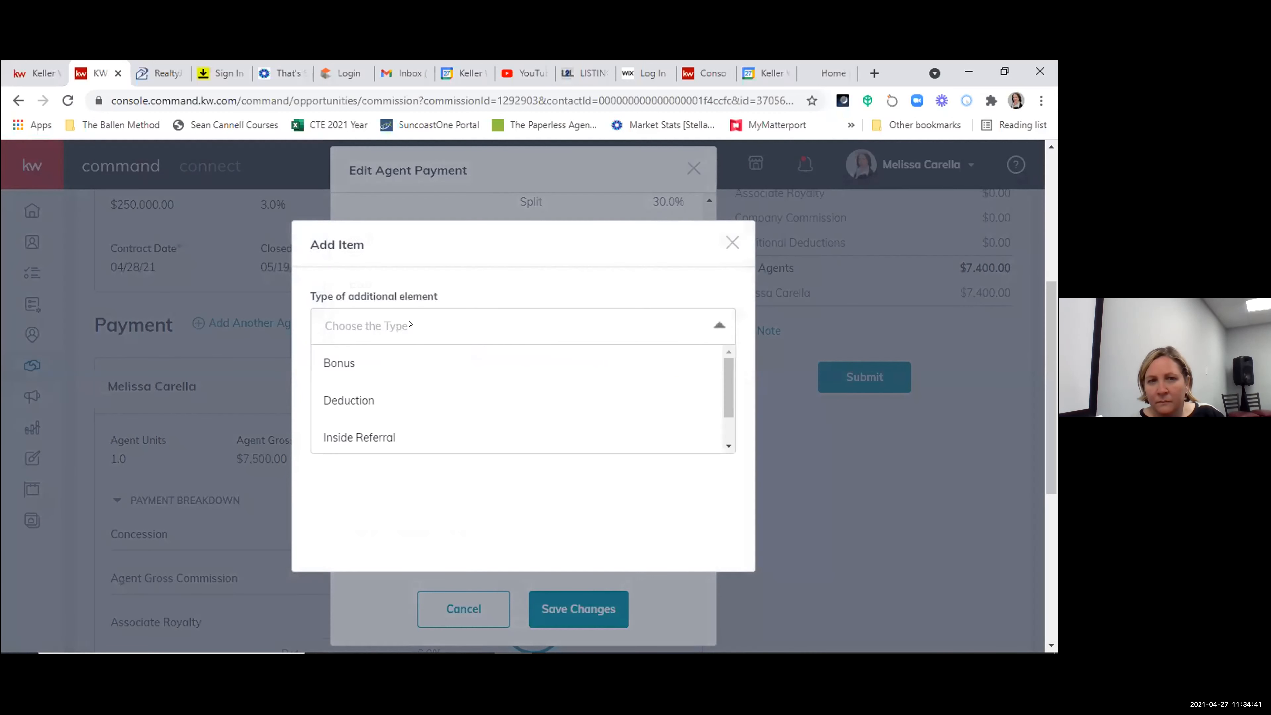
click(342, 361)
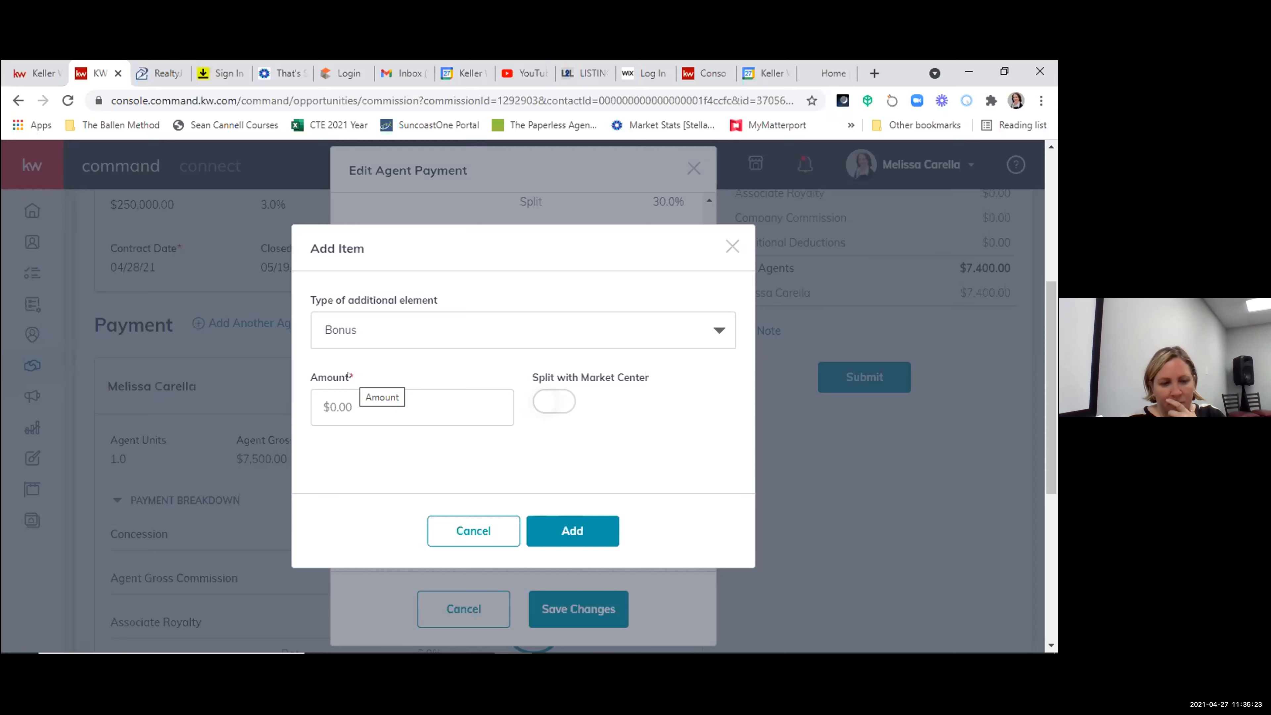
click(488, 524)
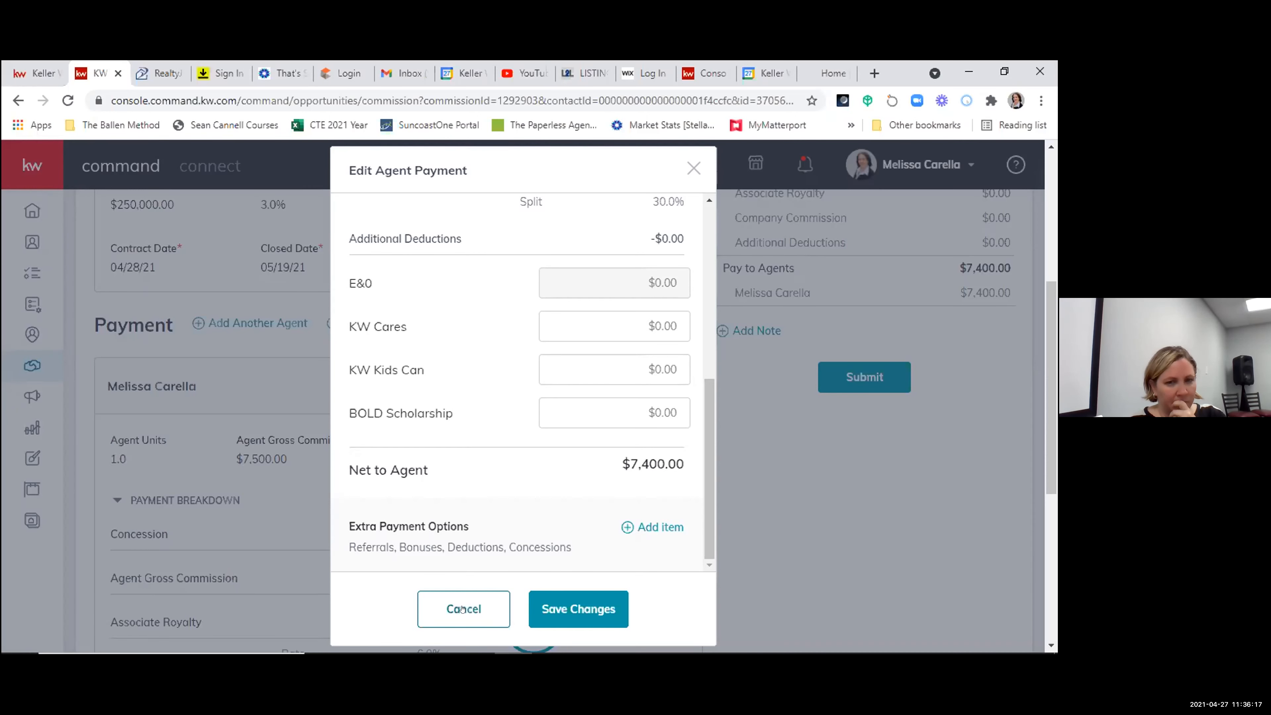
click(463, 608)
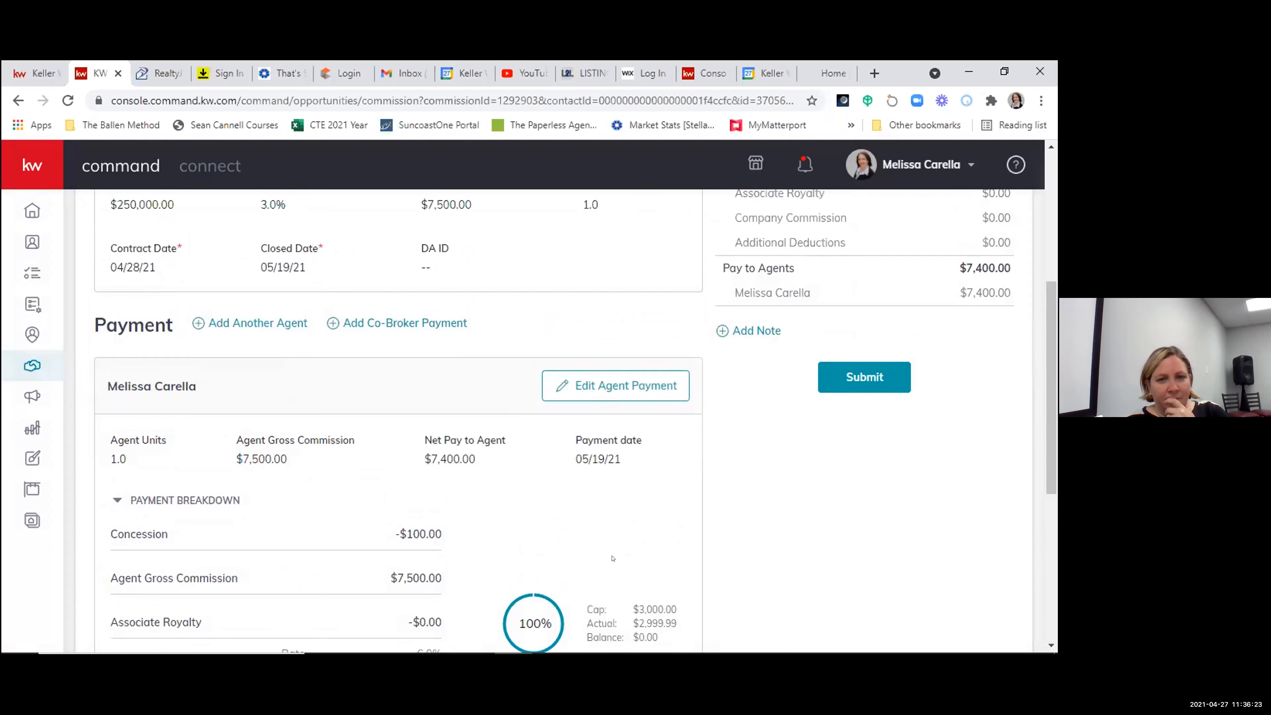
- Start adding another agent to the commission payment and select the second agent by name
scroll(613, 558, down, 2)
scroll(277, 425, up, 3)
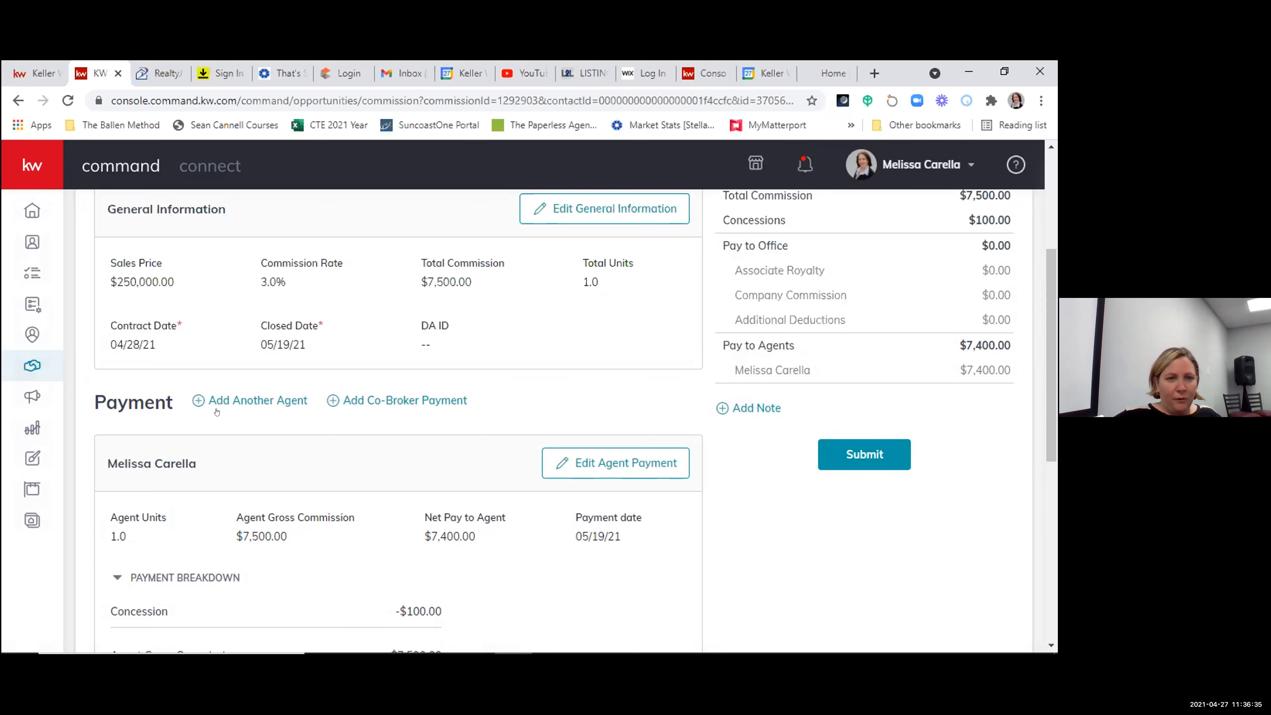
click(243, 400)
click(399, 249)
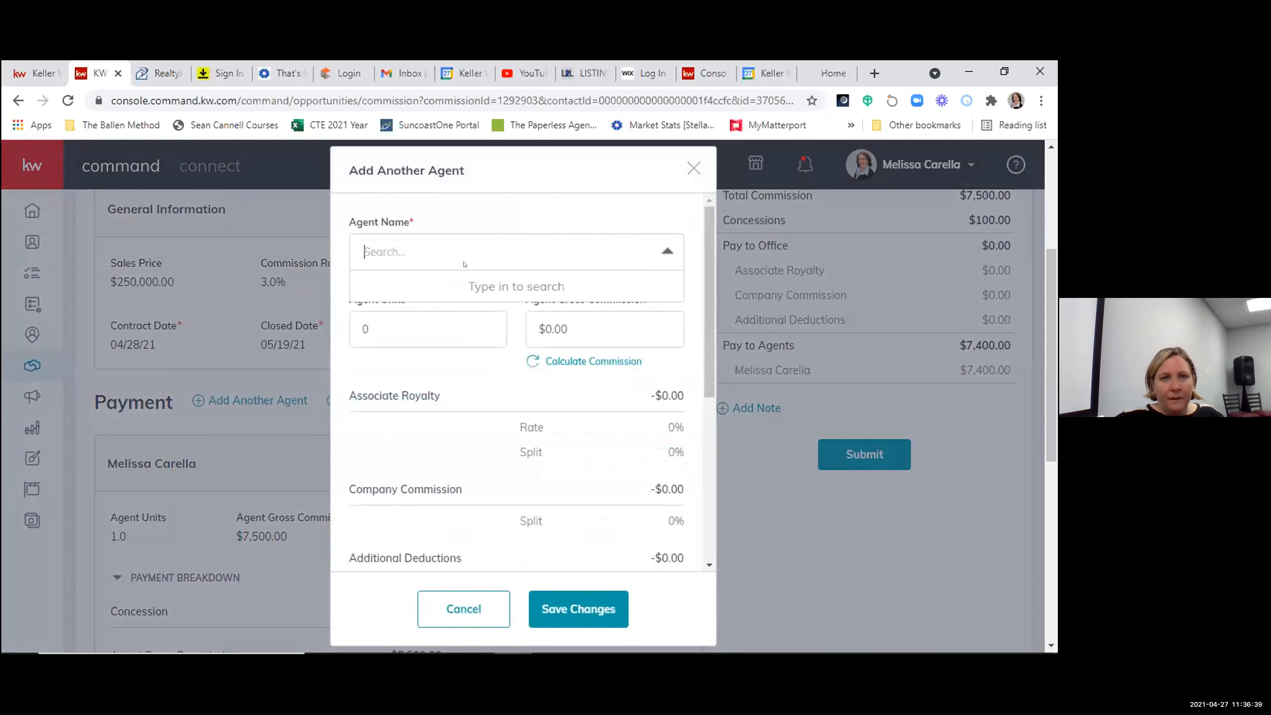
text(brett)
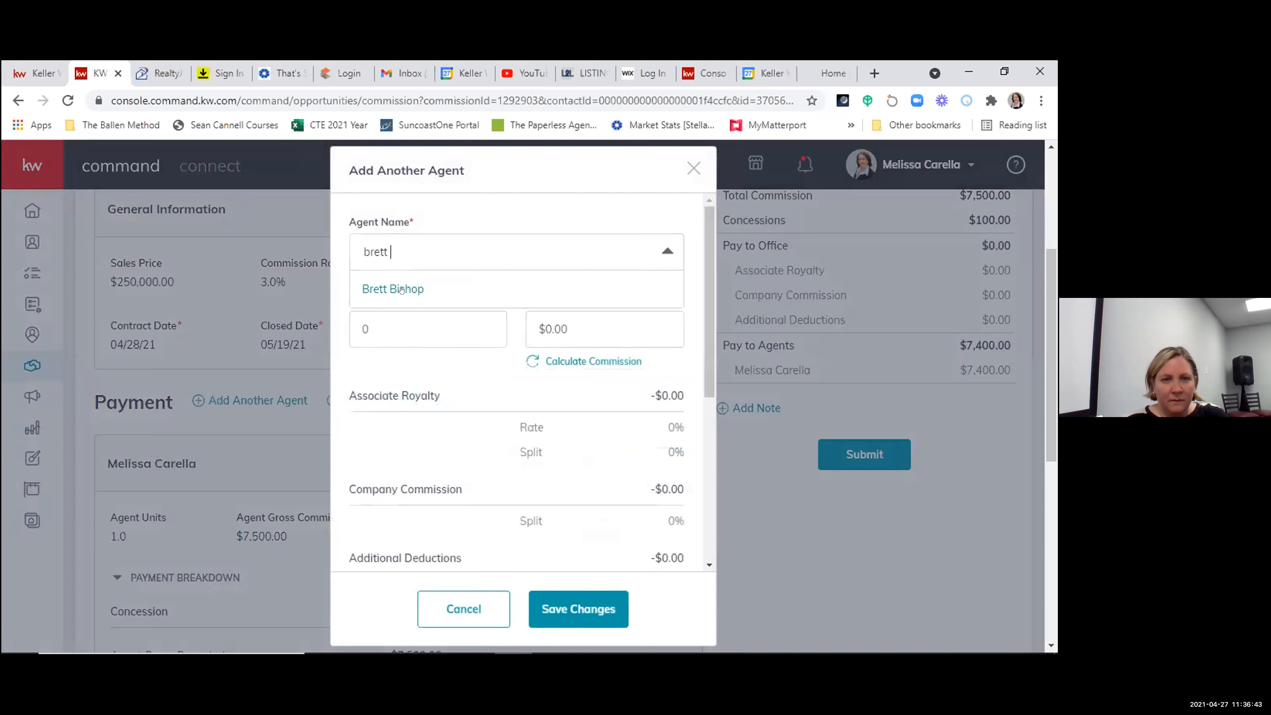
click(401, 290)
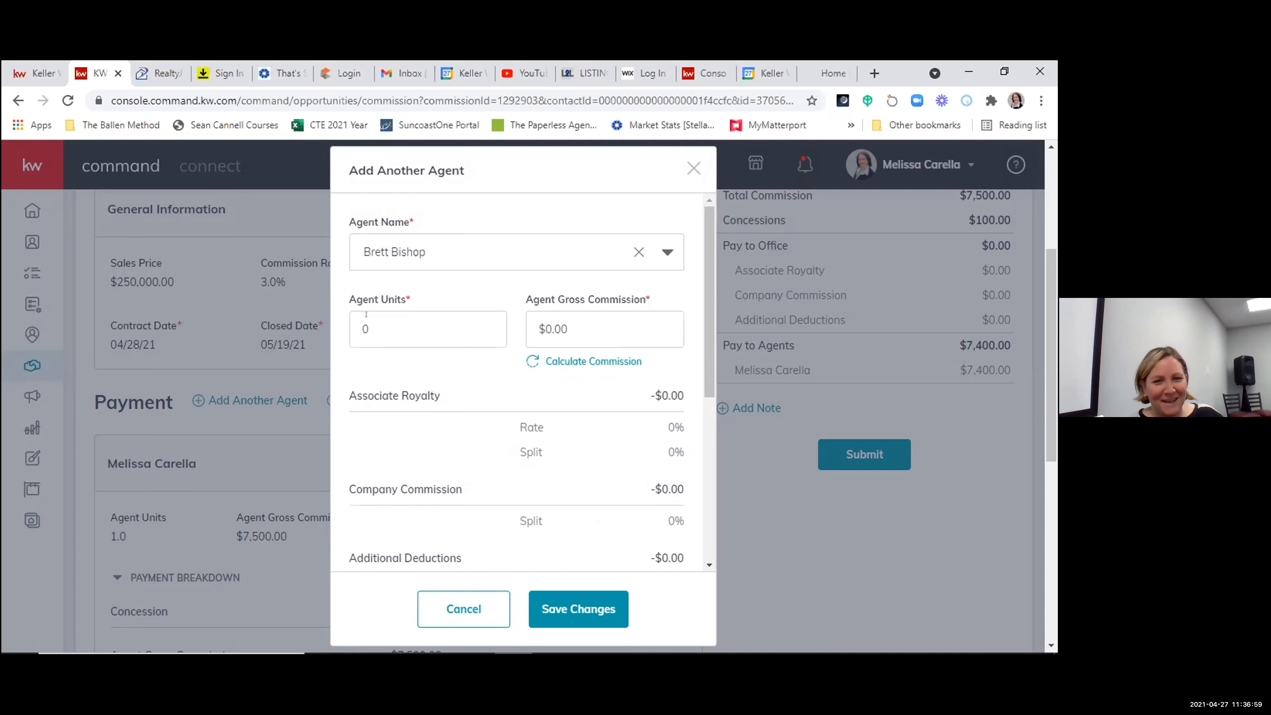
- Set the second agent's units to .50 and calculate the agent gross commission
click(365, 326)
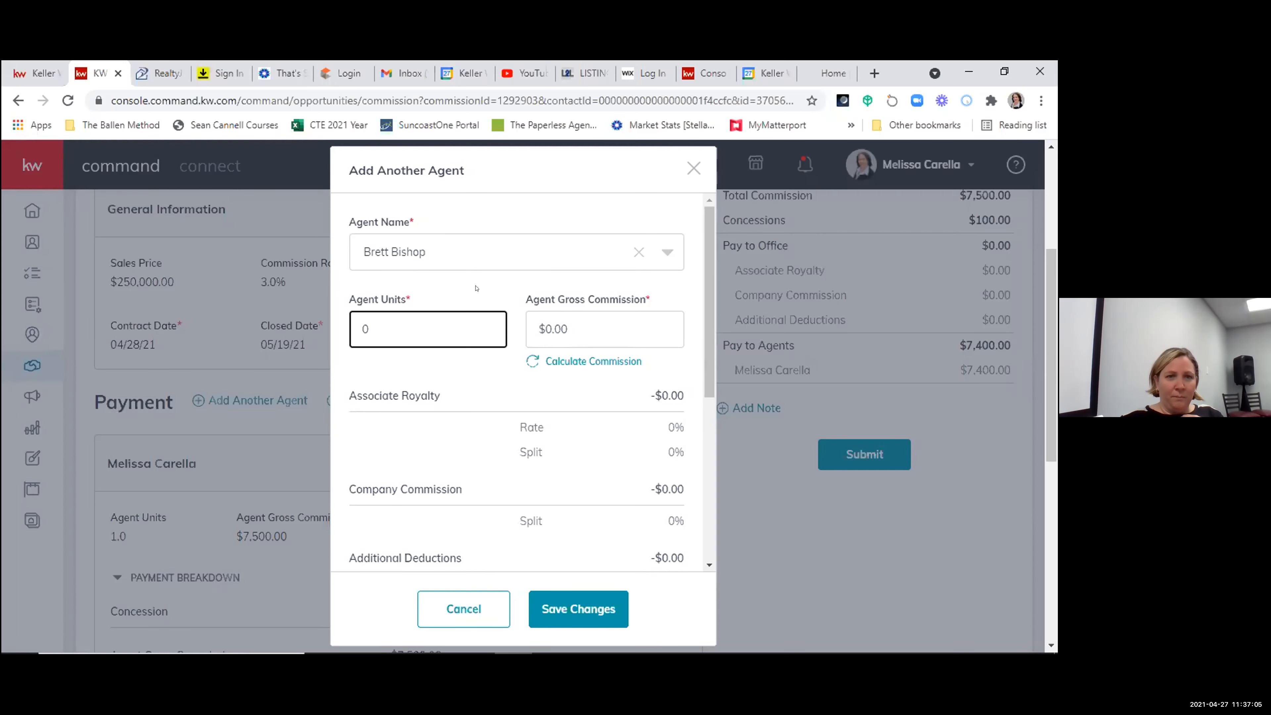
key(BackSpace)
text(.50)
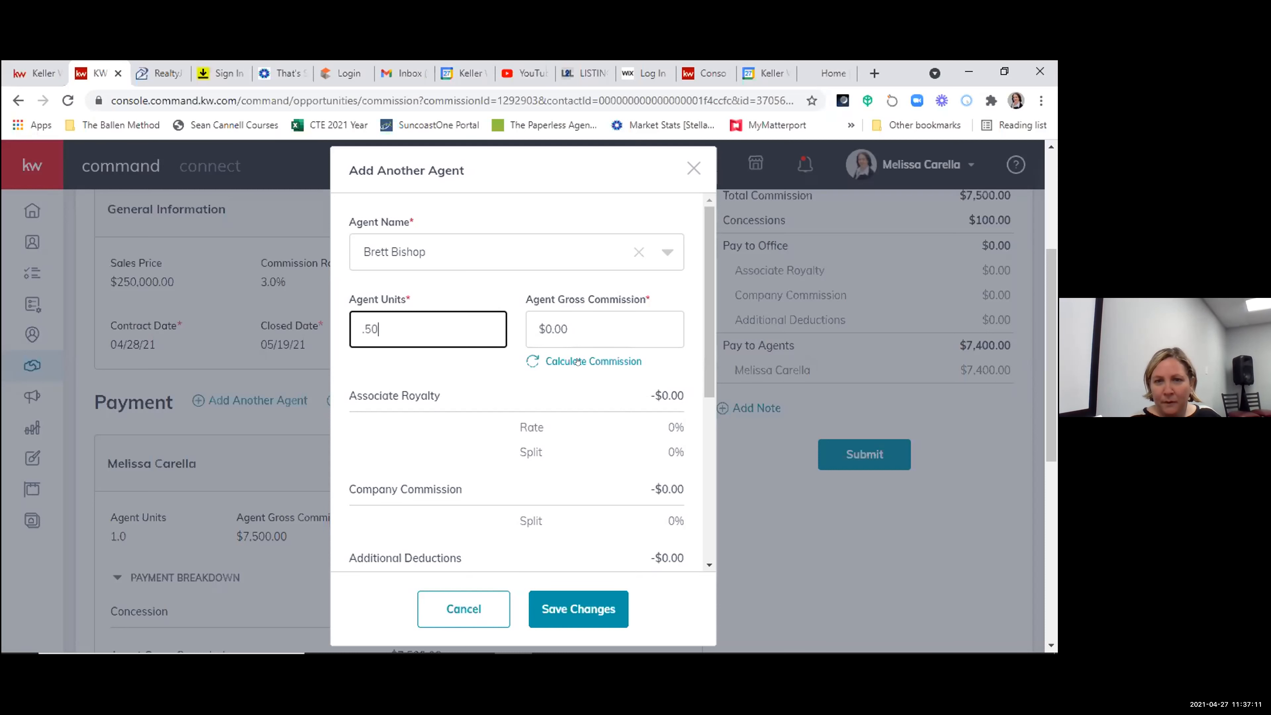
click(564, 361)
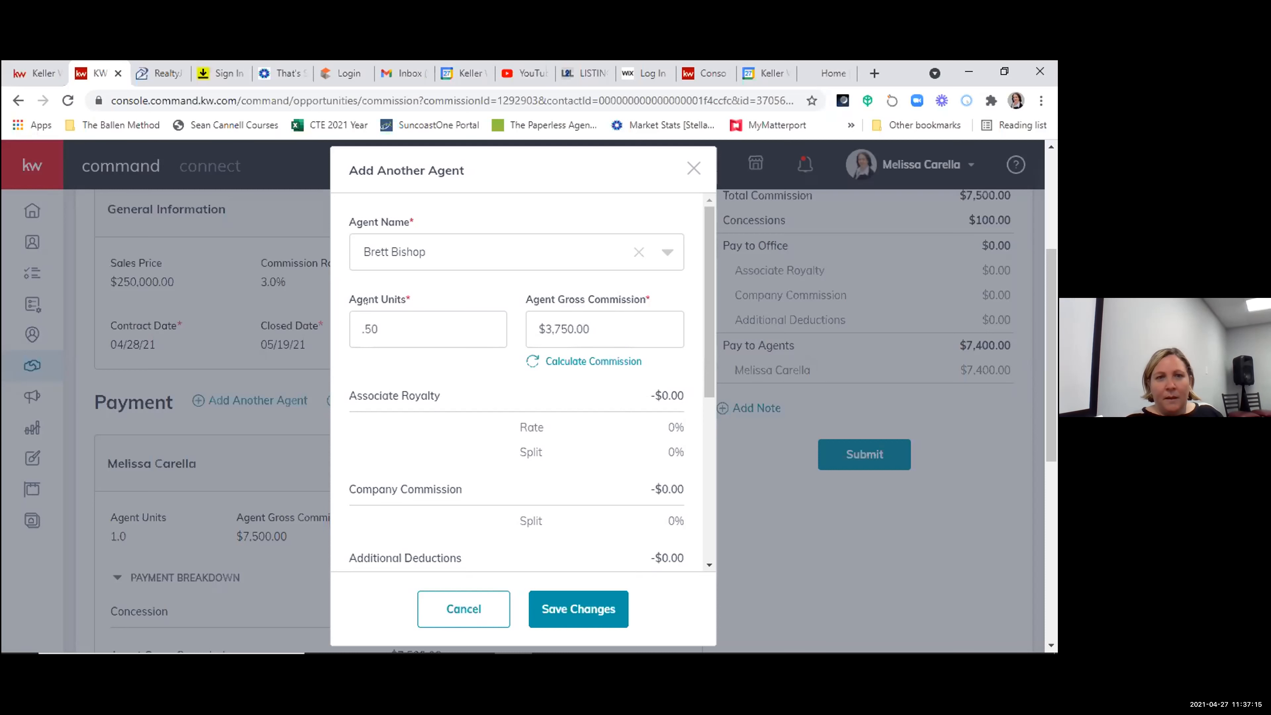
- Set the second agent's units to 0, keeping the calculated gross commission
drag(376, 314, 339, 337)
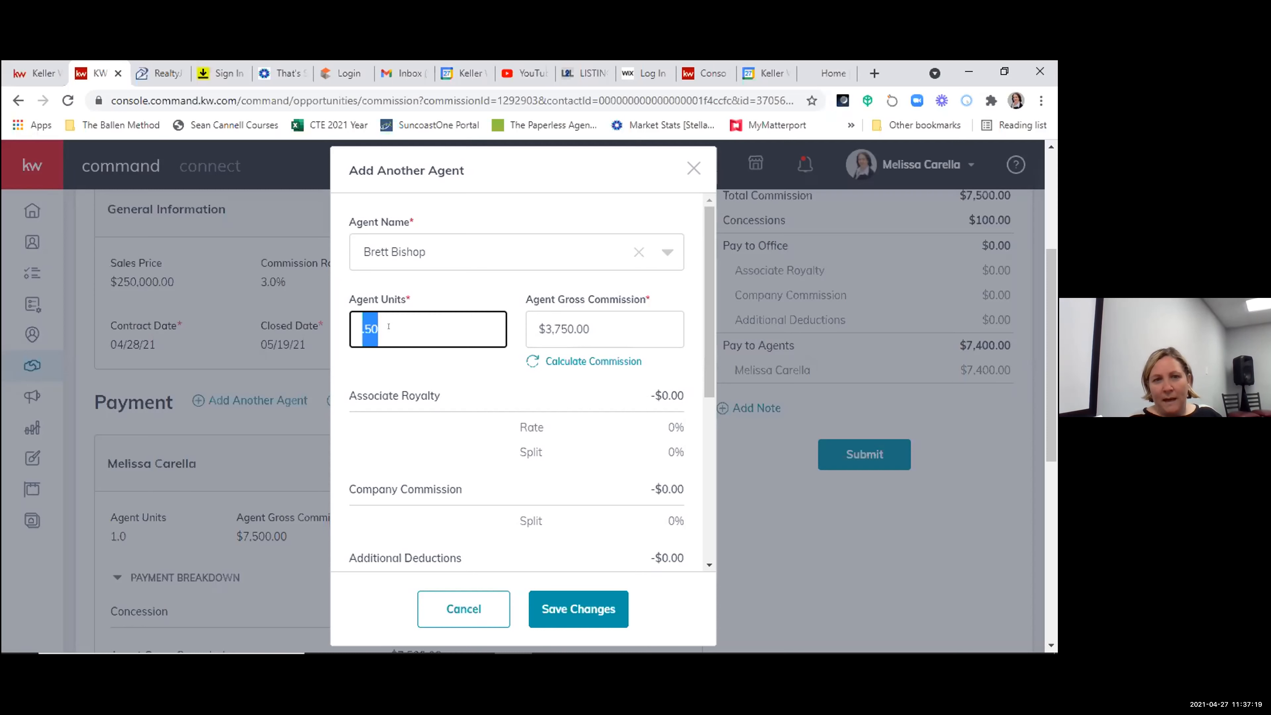
click(368, 327)
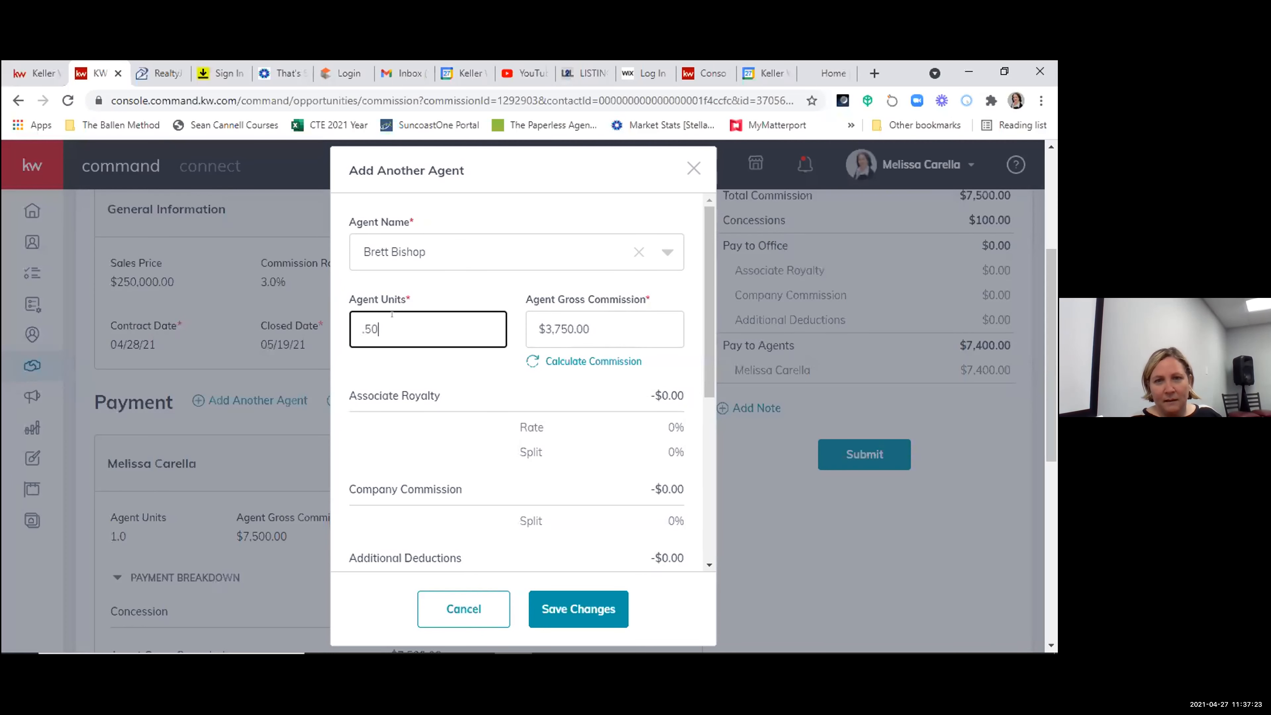
double_click(365, 326)
key(BackSpace)
text(0)
click(426, 375)
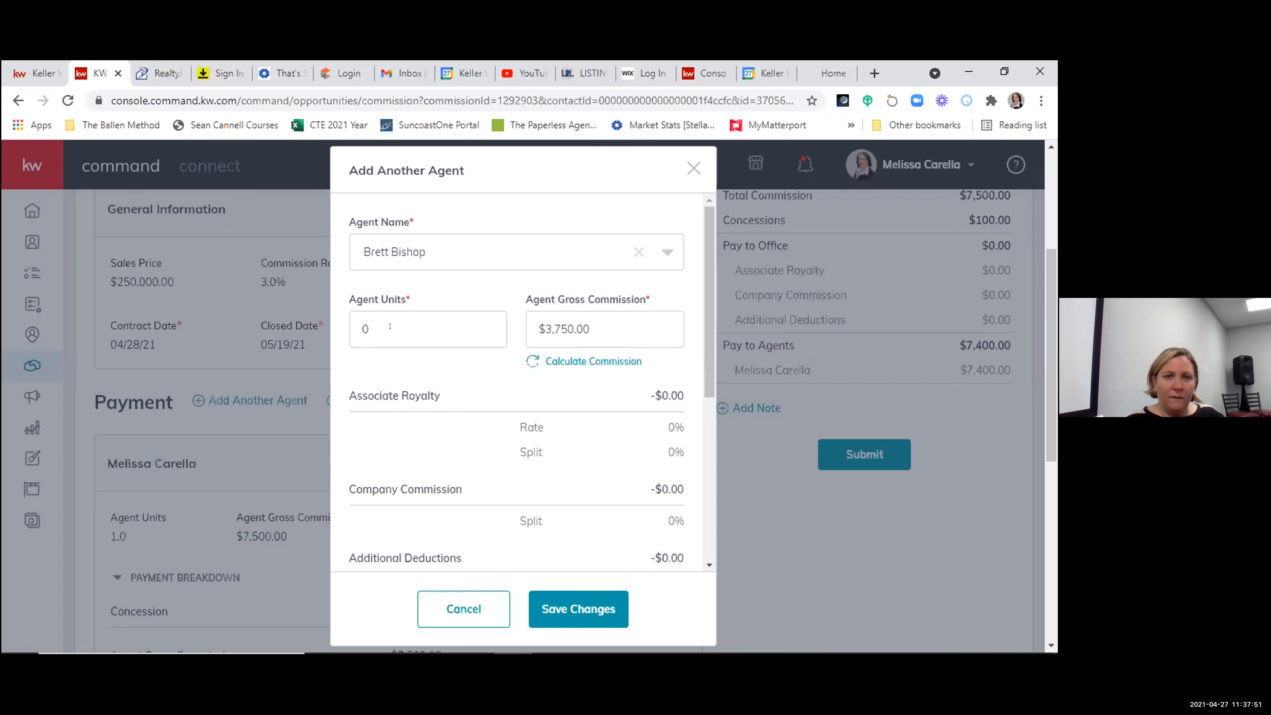
- Set the second agent's units to .50 and save the added agent payment
double_click(378, 325)
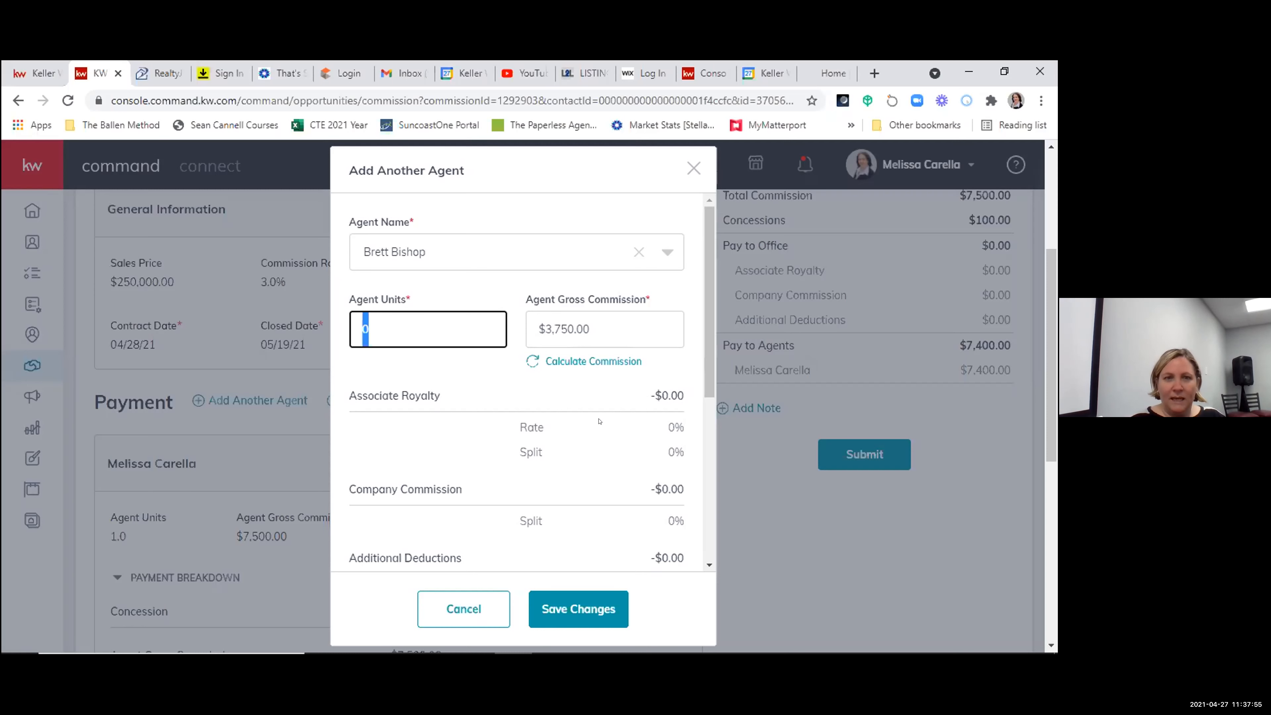
text(.50)
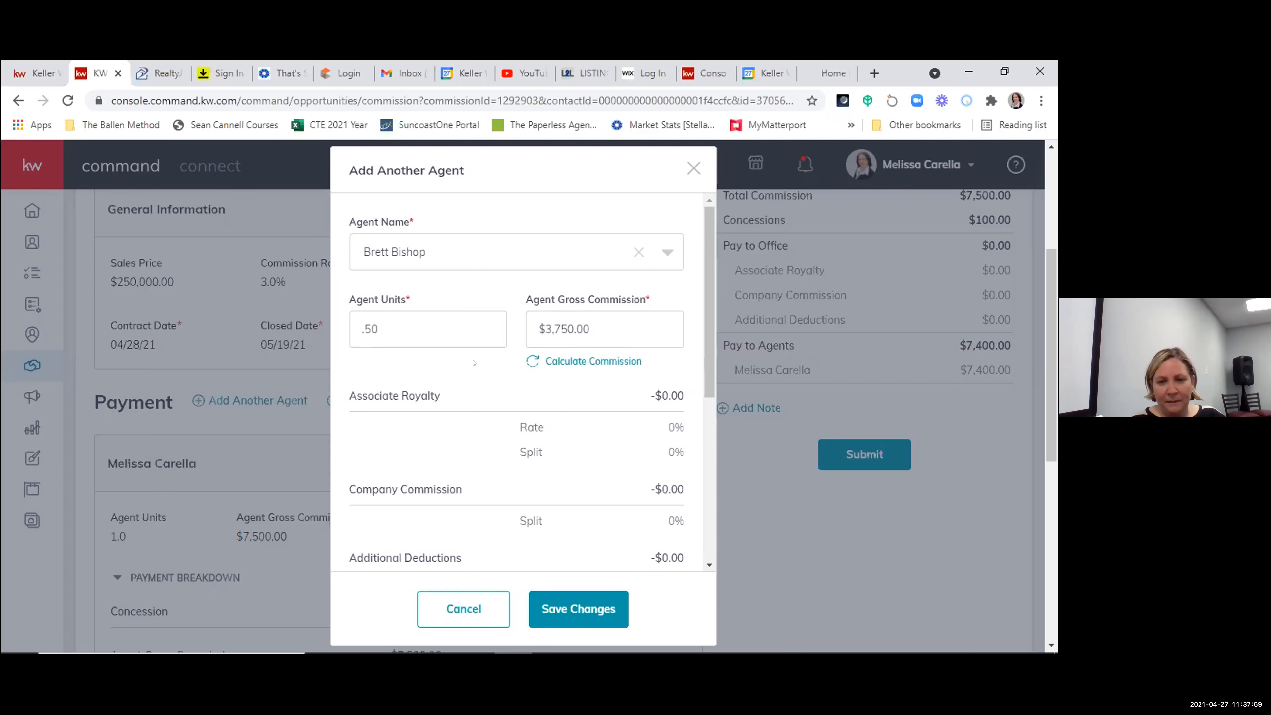
scroll(474, 363, down, 5)
scroll(562, 570, down, 2)
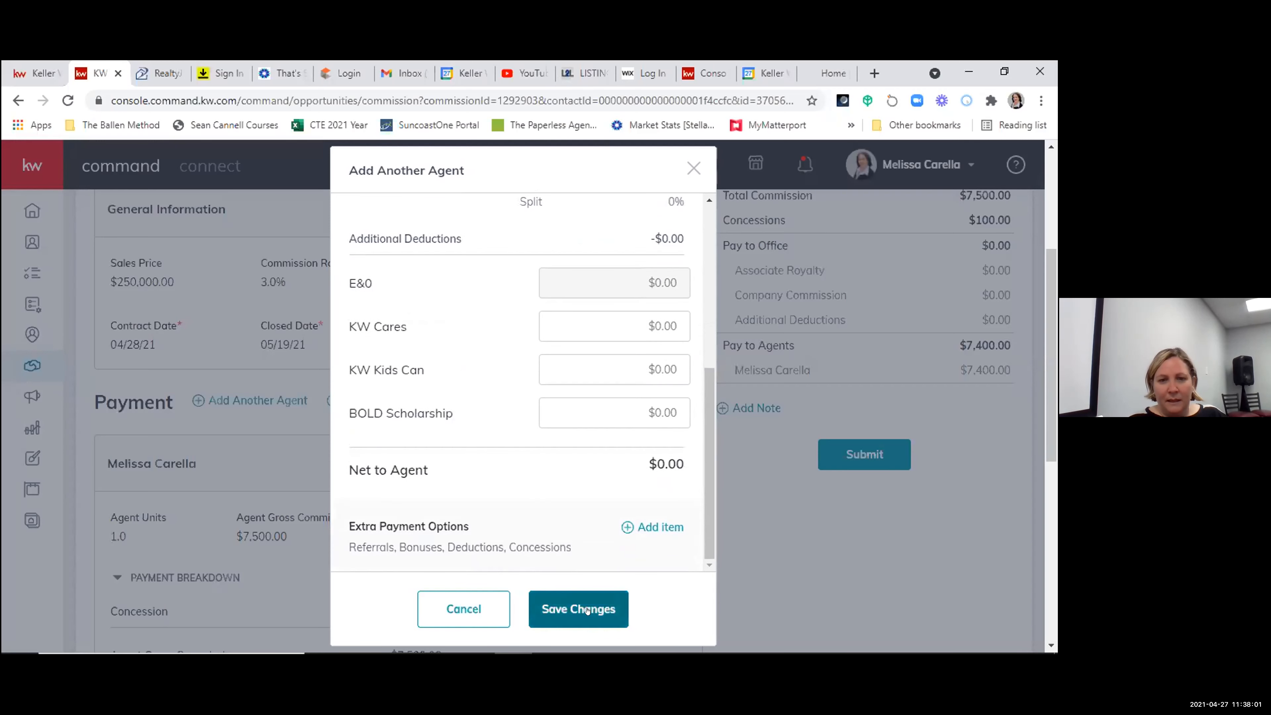
click(585, 608)
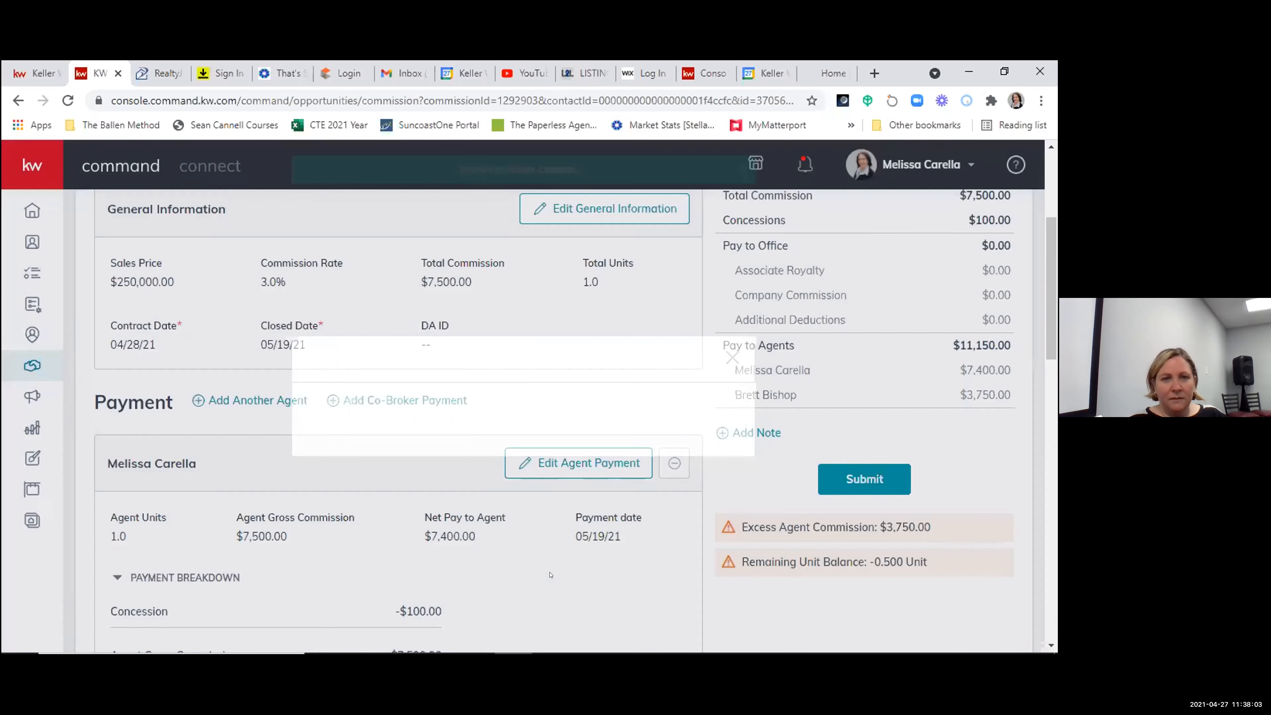
- Edit the first agent's payment, set the agent units to .50 and recalculate the gross commission
scroll(423, 484, down, 12)
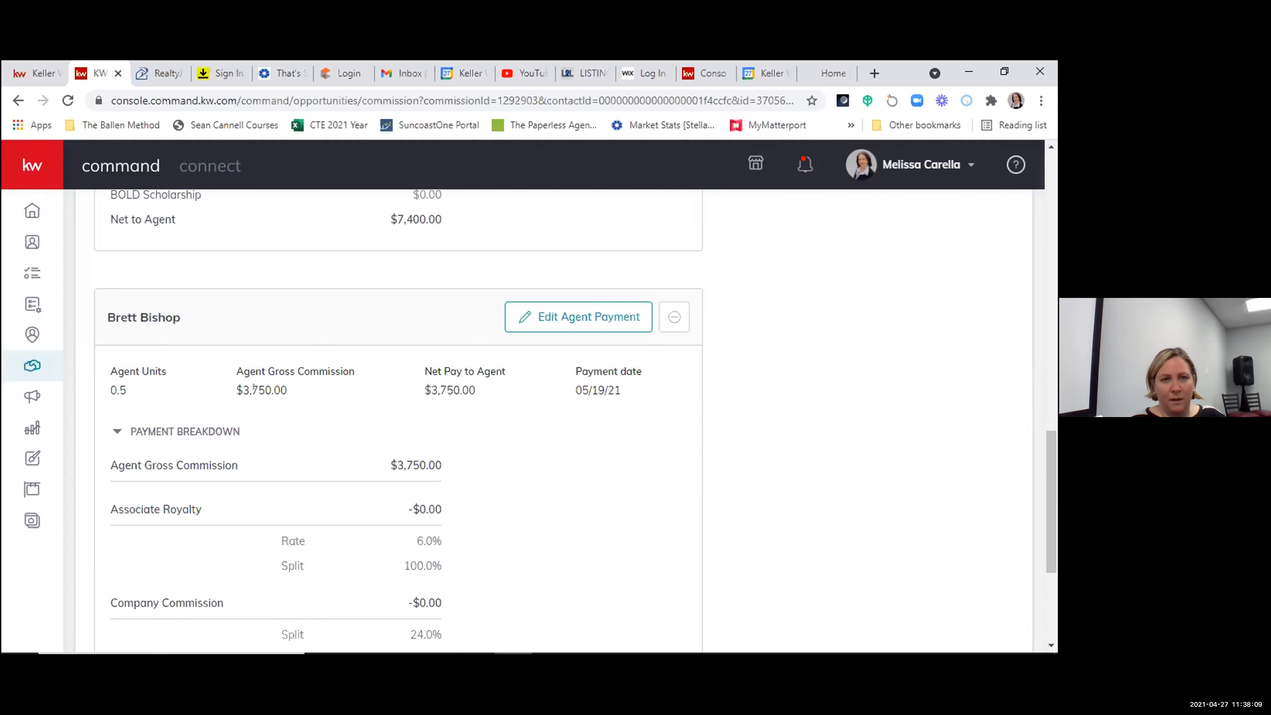
scroll(438, 474, up, 10)
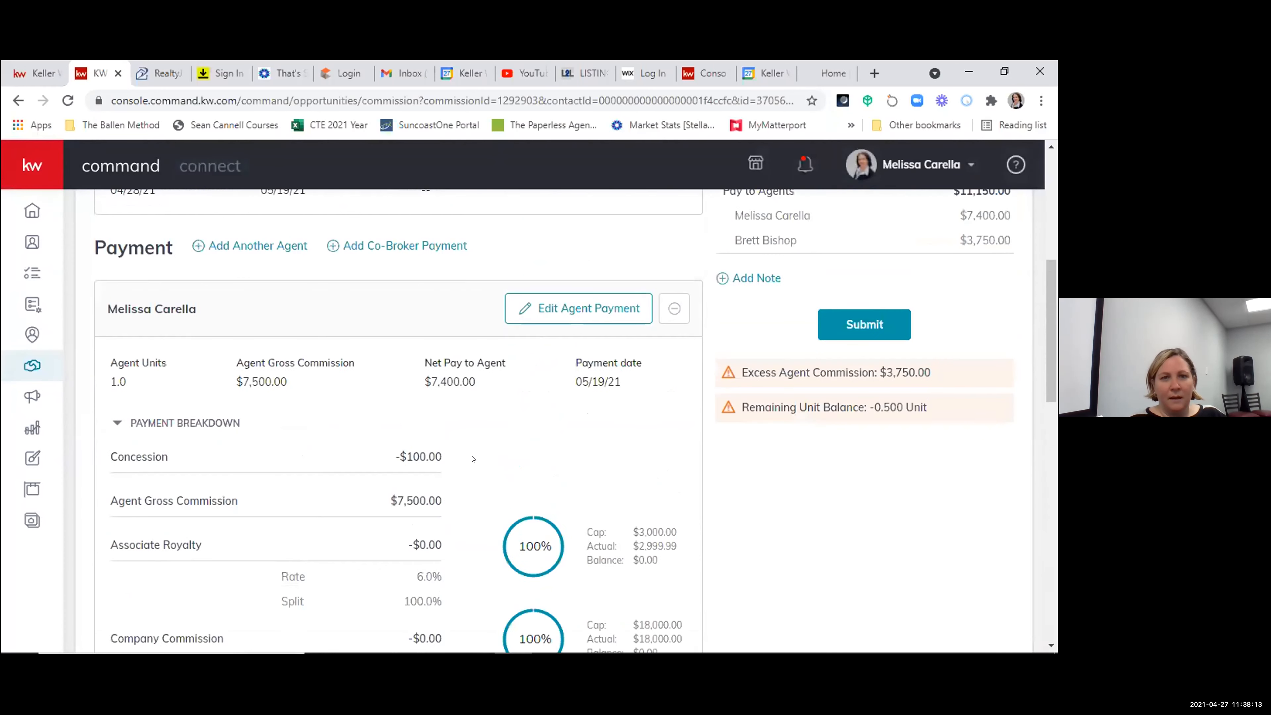
click(577, 306)
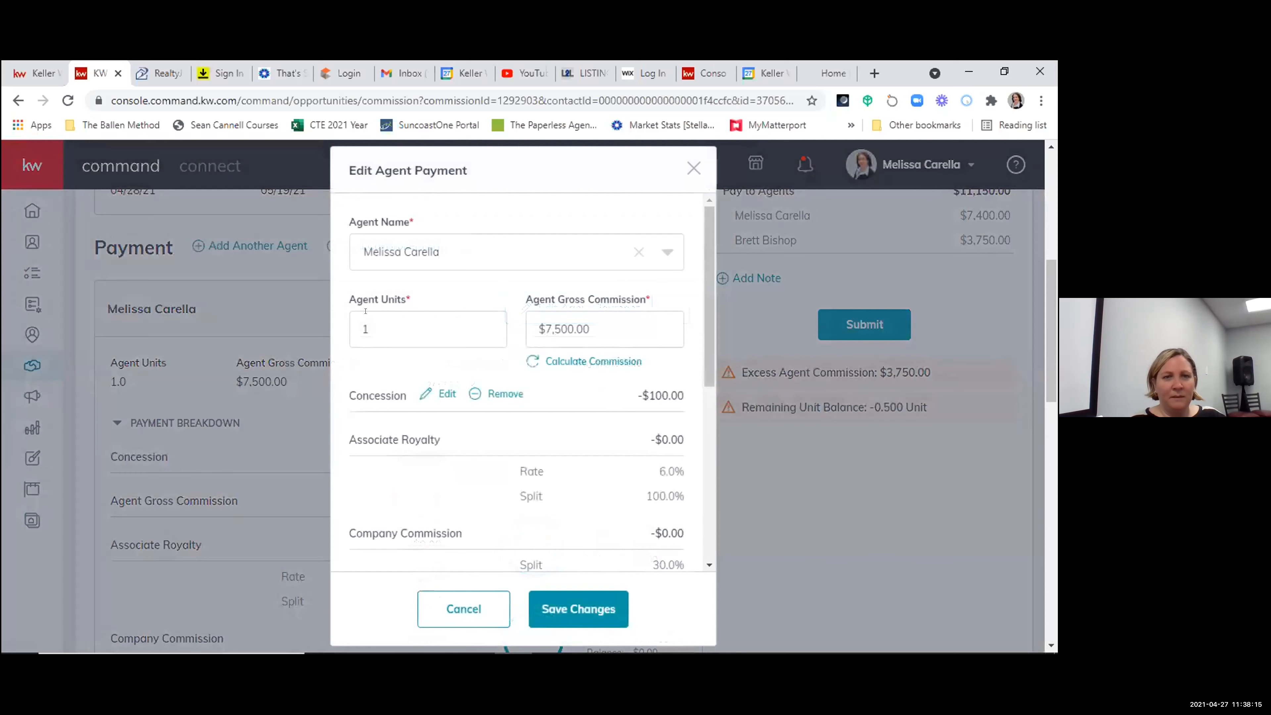
double_click(429, 326)
text(.50)
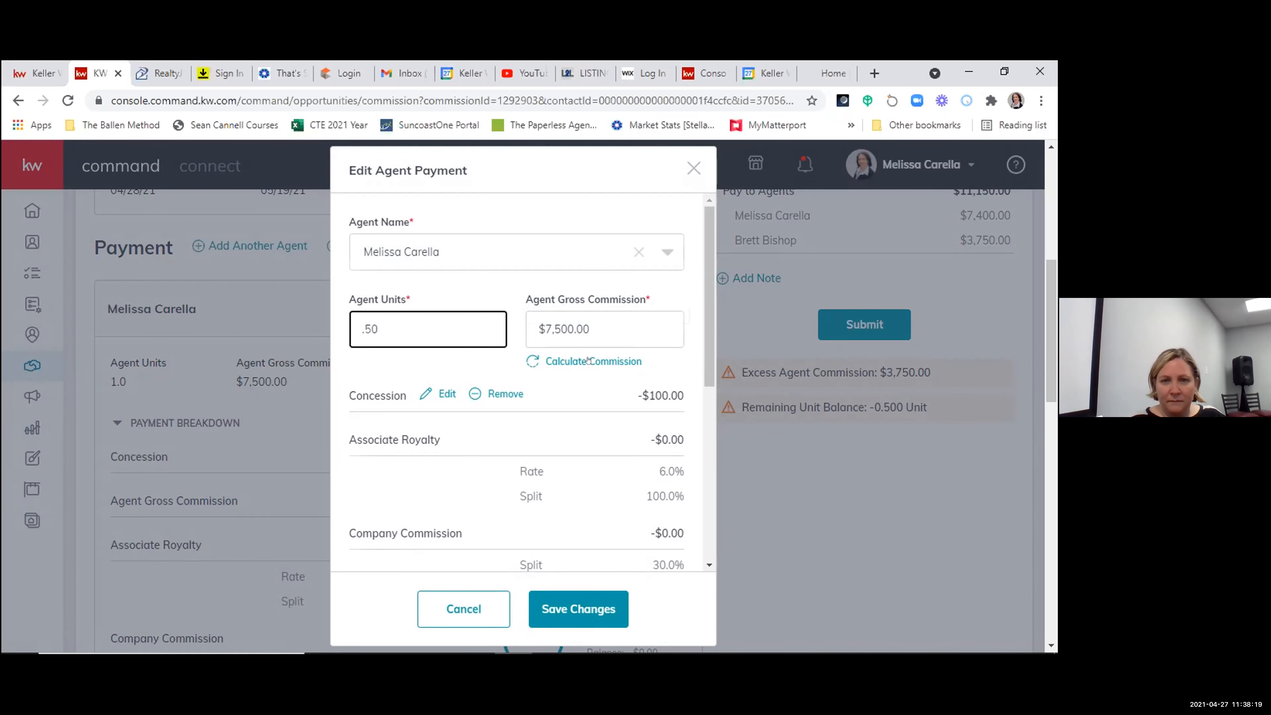
click(599, 362)
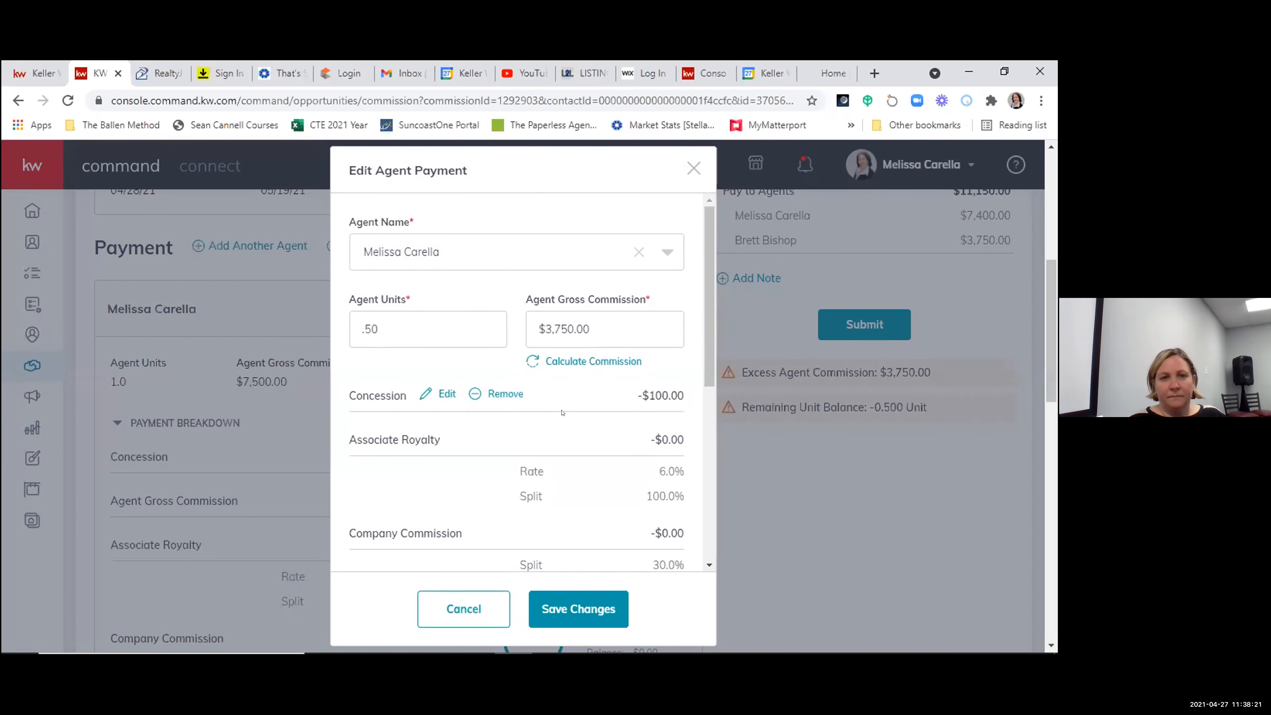
- Set the first agent's units to 1 without recalculating the gross commission
triple_click(389, 327)
text(1)
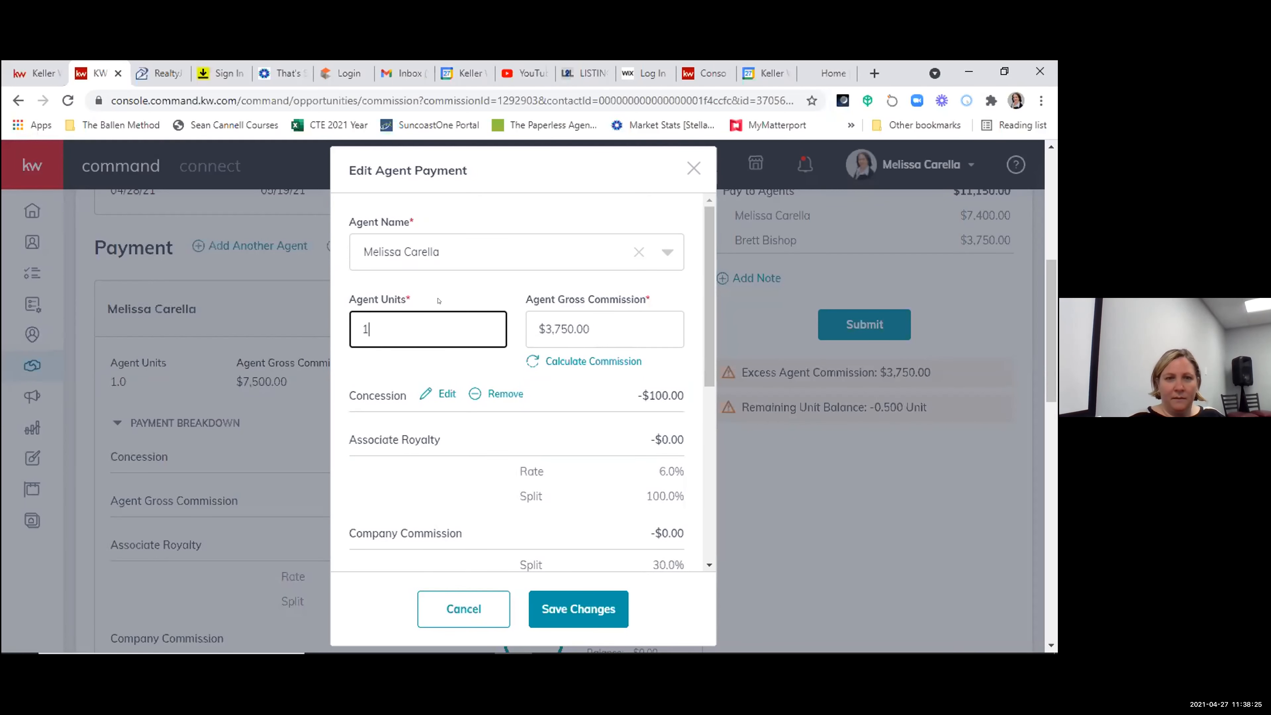
click(475, 265)
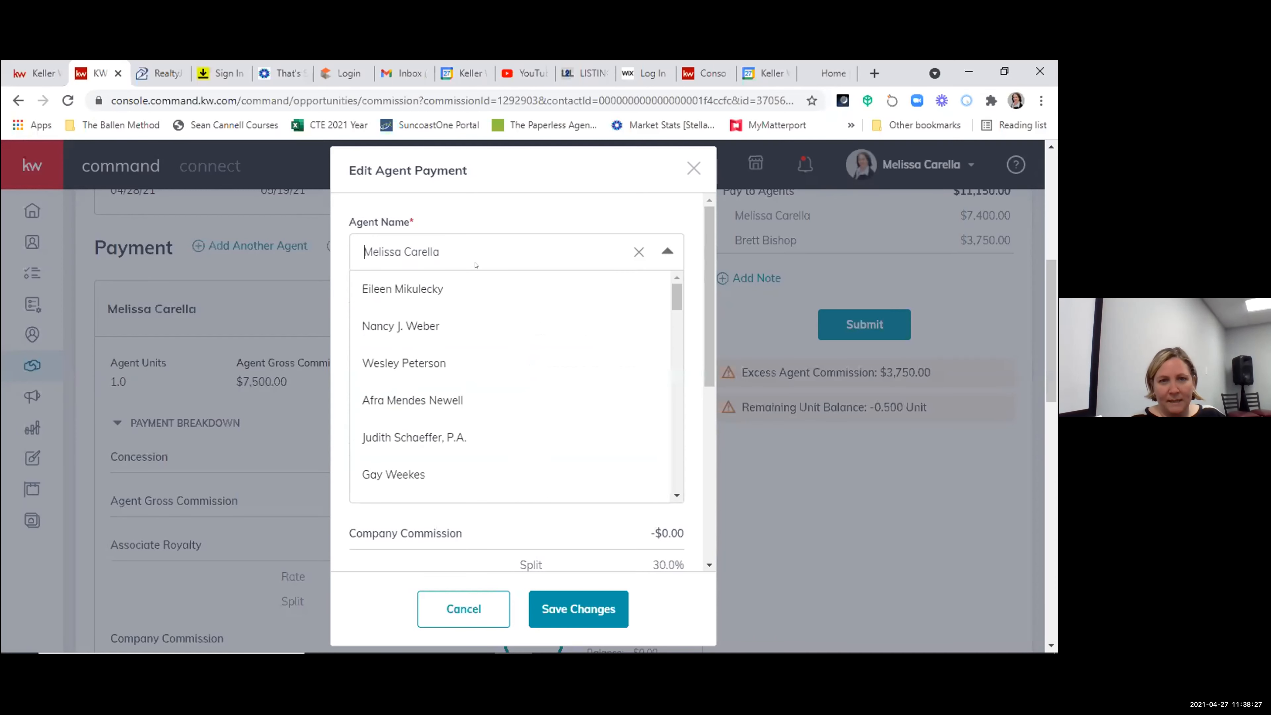
click(535, 199)
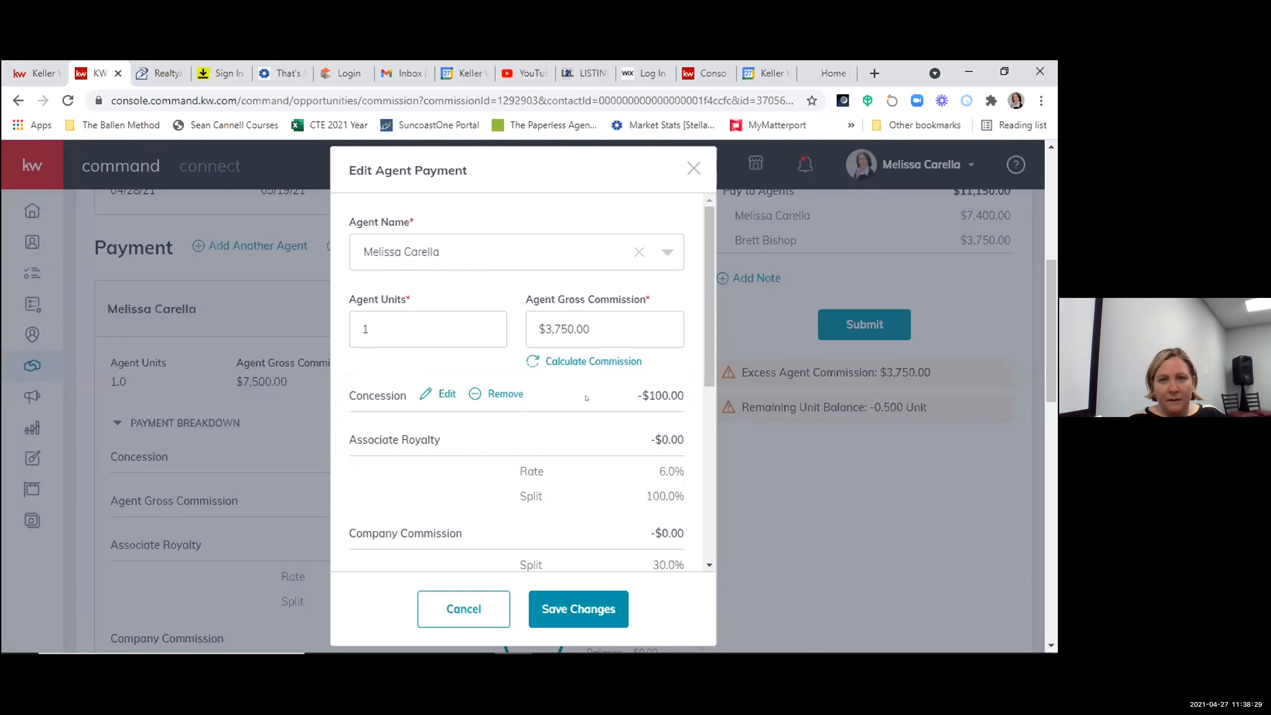
- Review the first agent's payment details and save the changes with 1 agent unit
scroll(585, 400, down, 4)
scroll(610, 376, up, 4)
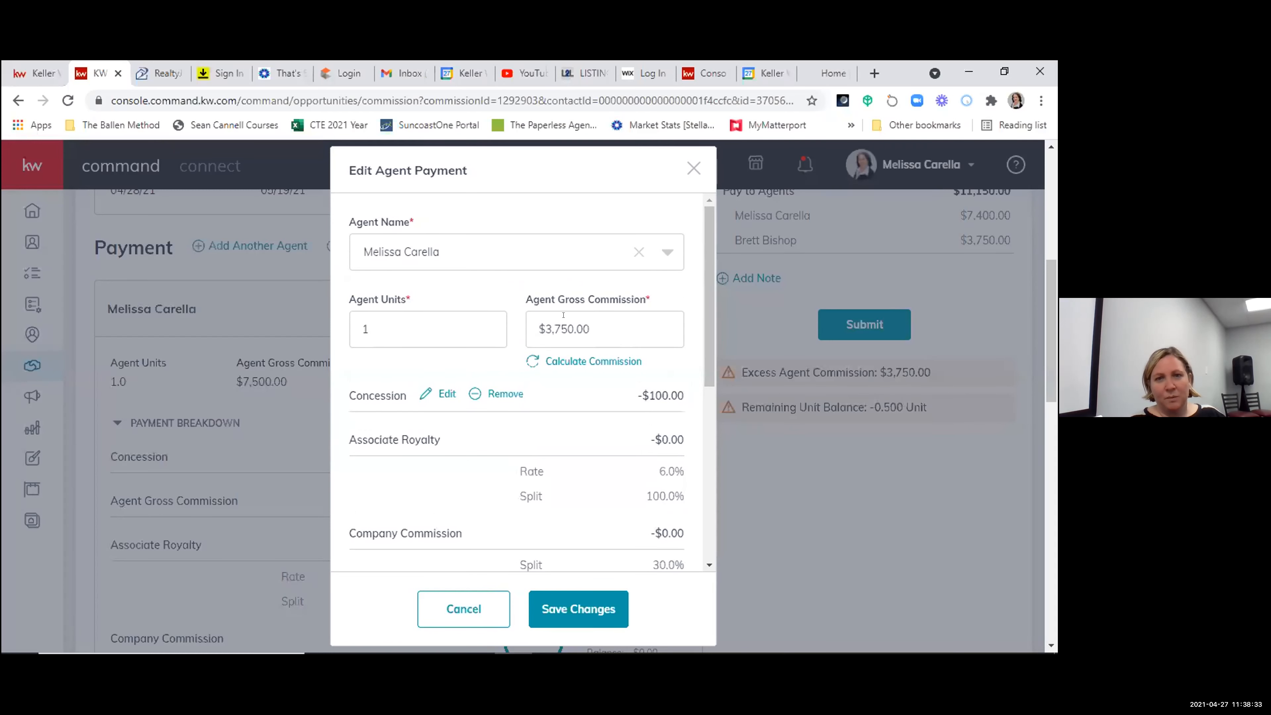
scroll(562, 547, down, 5)
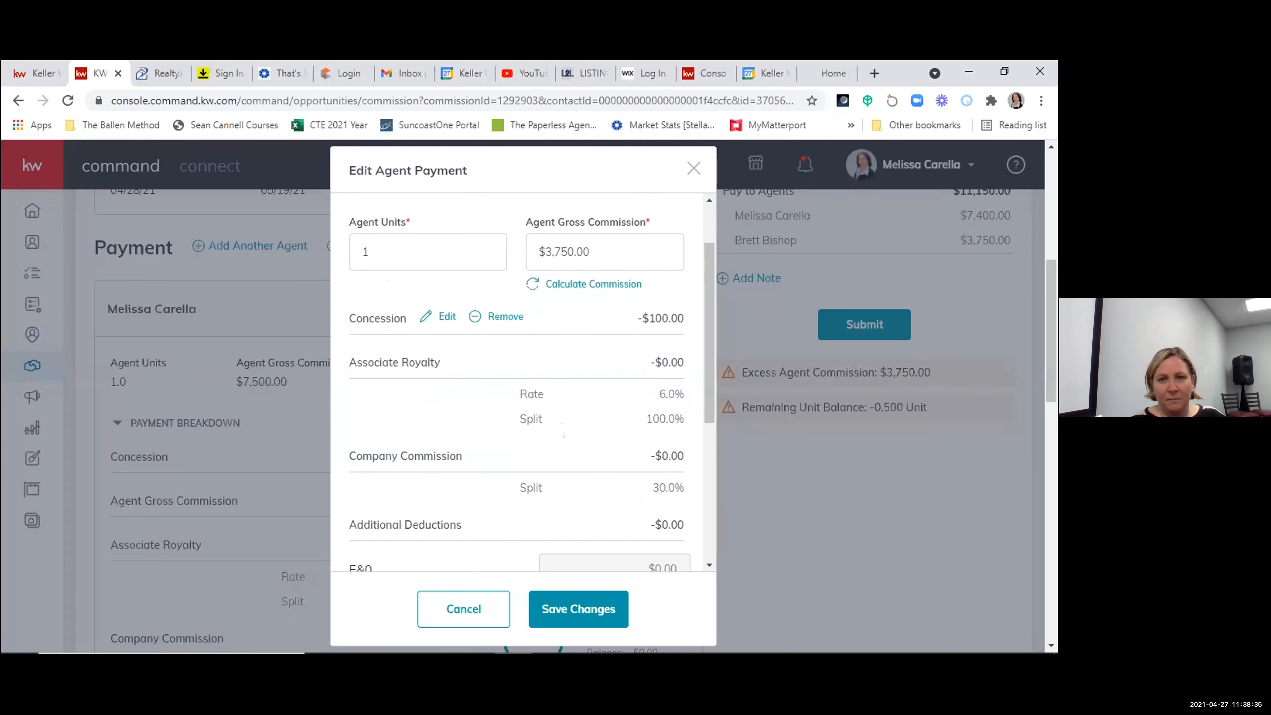
click(578, 609)
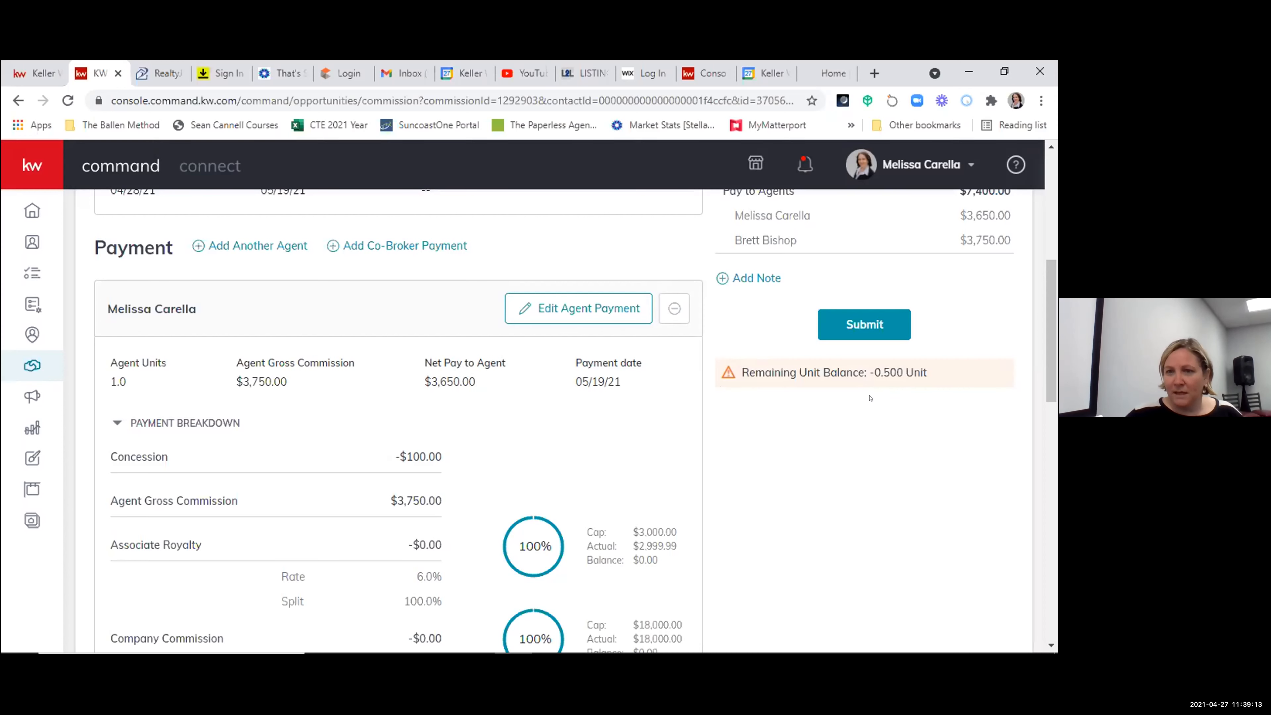
- Edit the second agent's payment, set the agent units to 0 and save the change
scroll(349, 385, down, 1)
scroll(150, 485, up, 3)
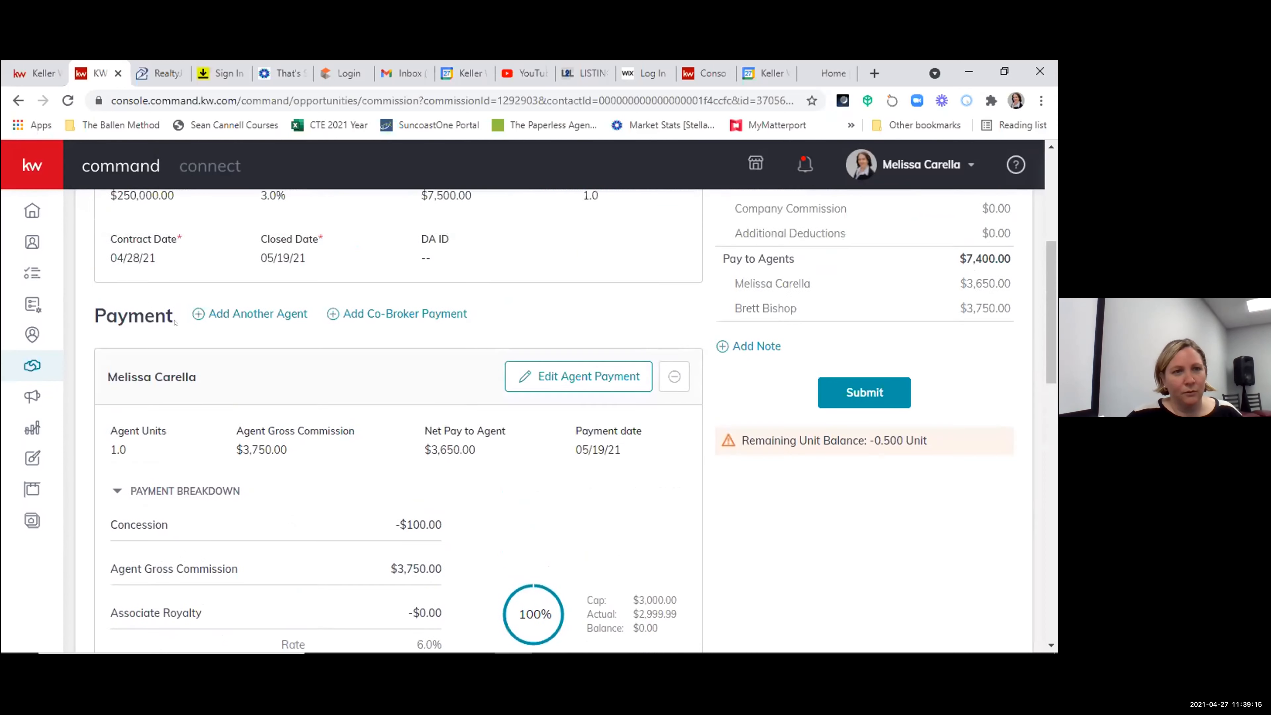
scroll(227, 459, down, 10)
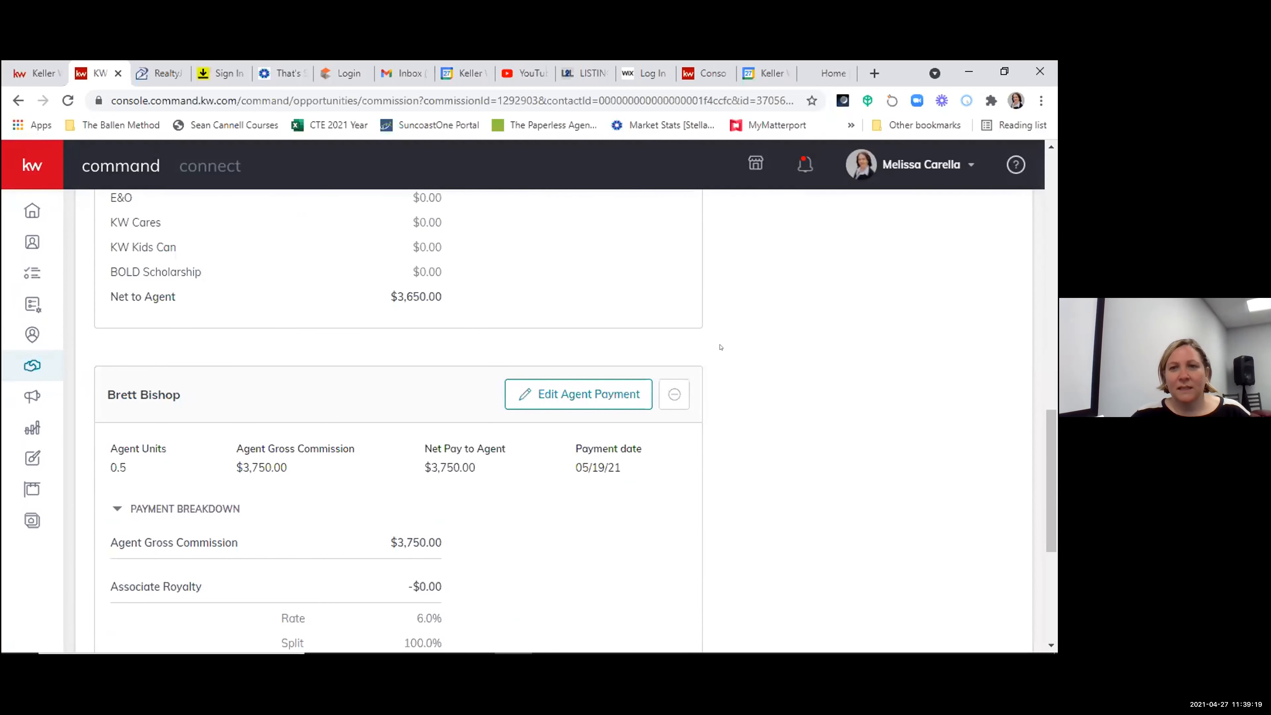
click(590, 389)
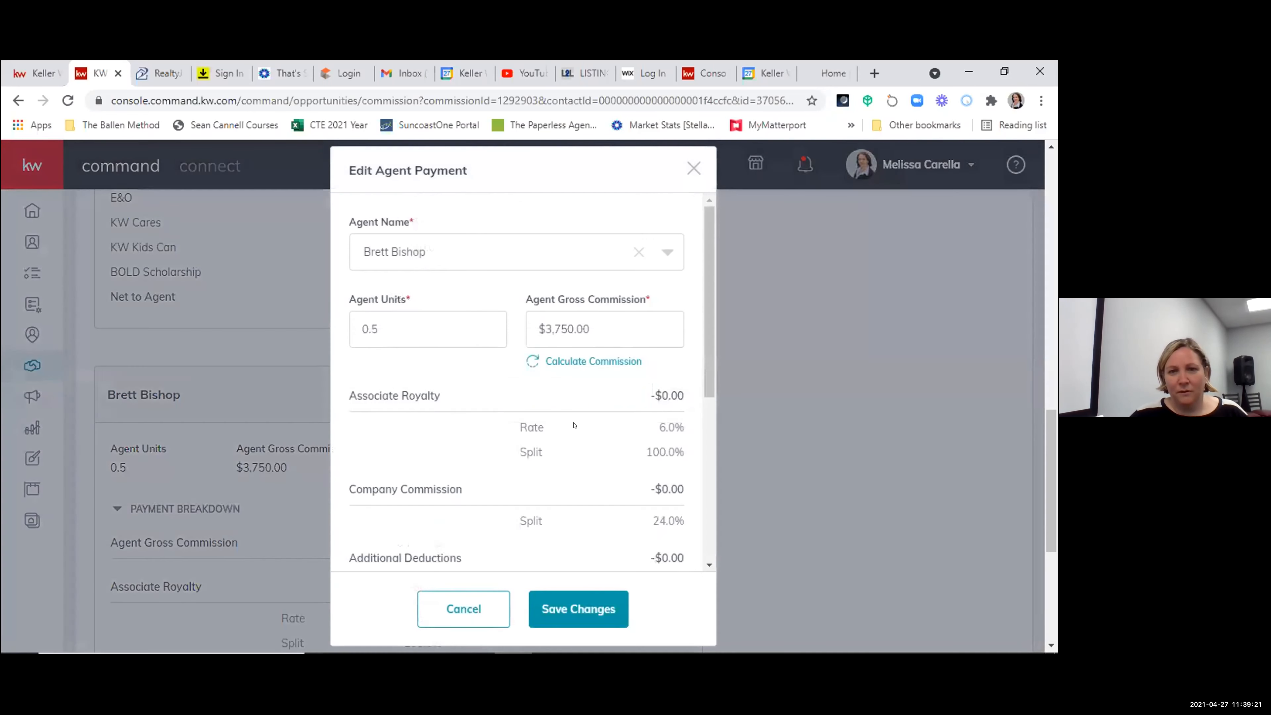
double_click(376, 329)
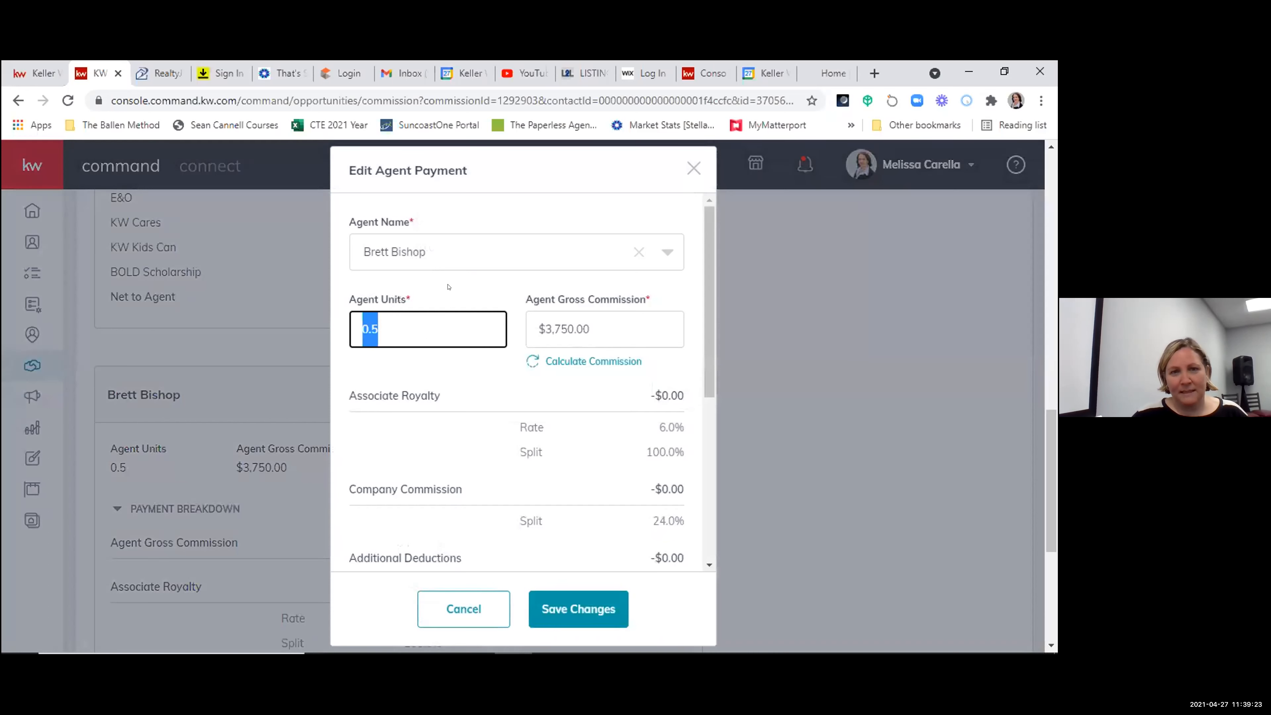
text(0)
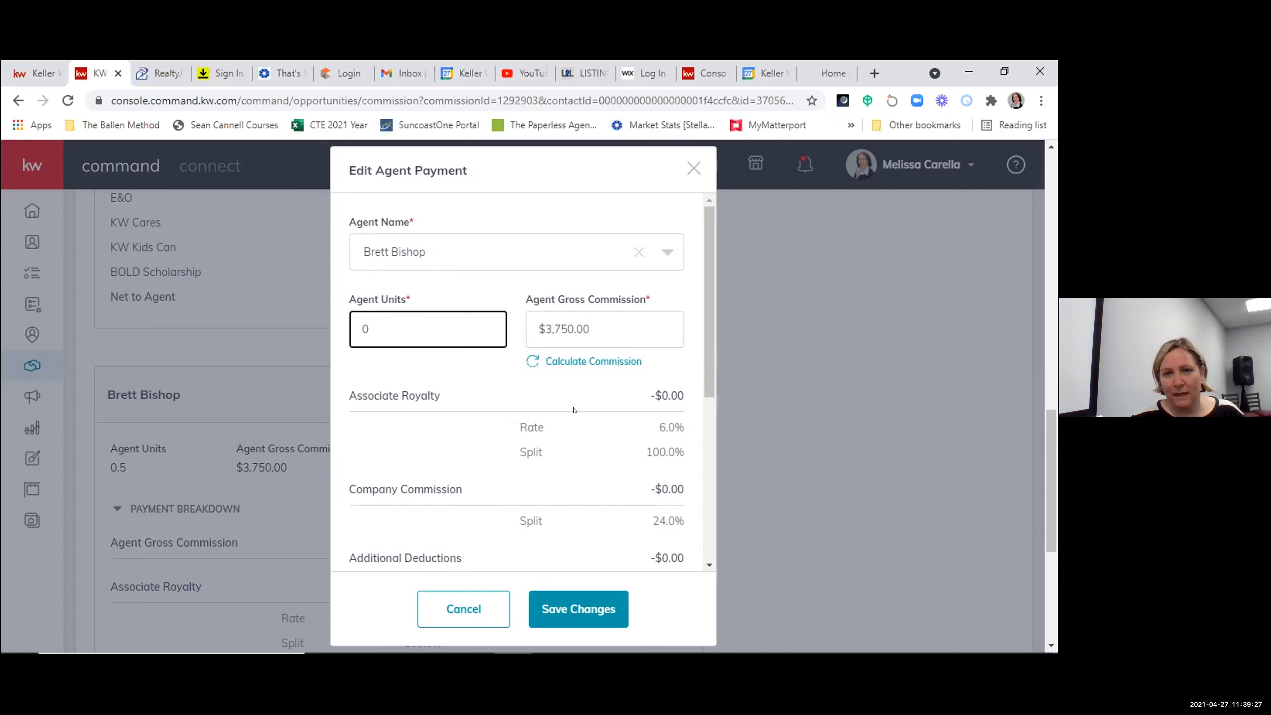
click(577, 609)
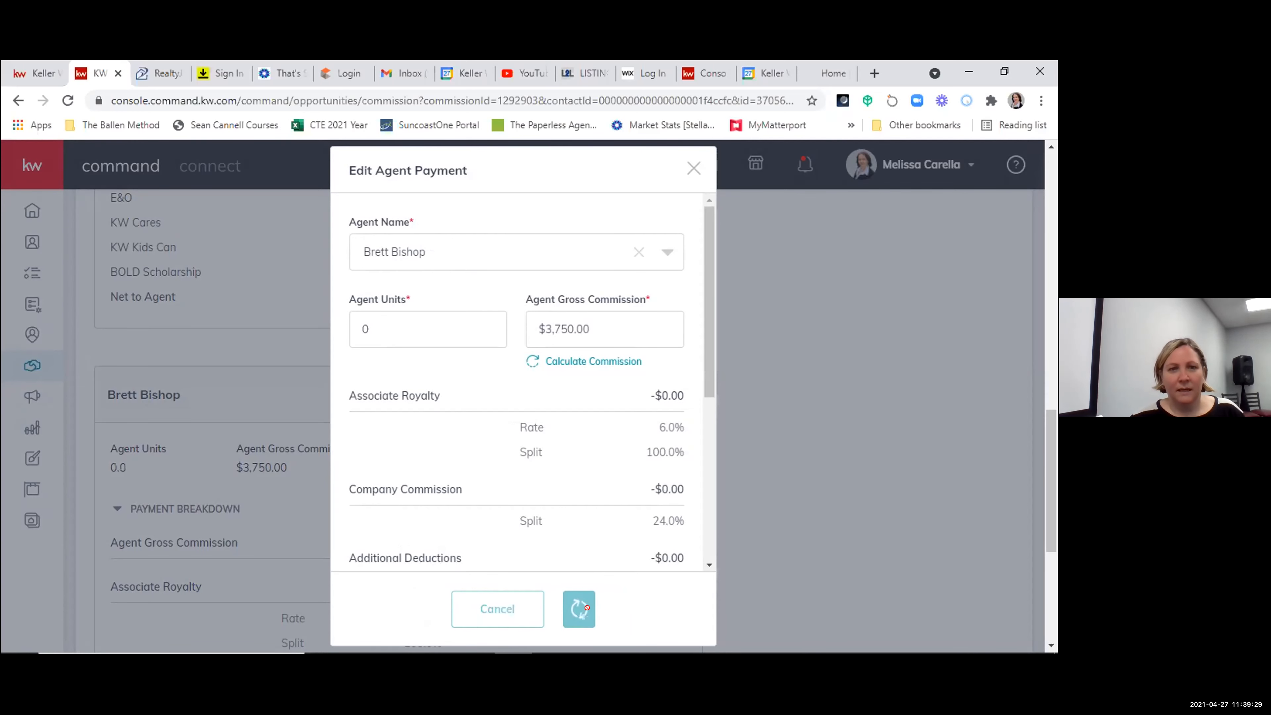
scroll(584, 574, up, 10)
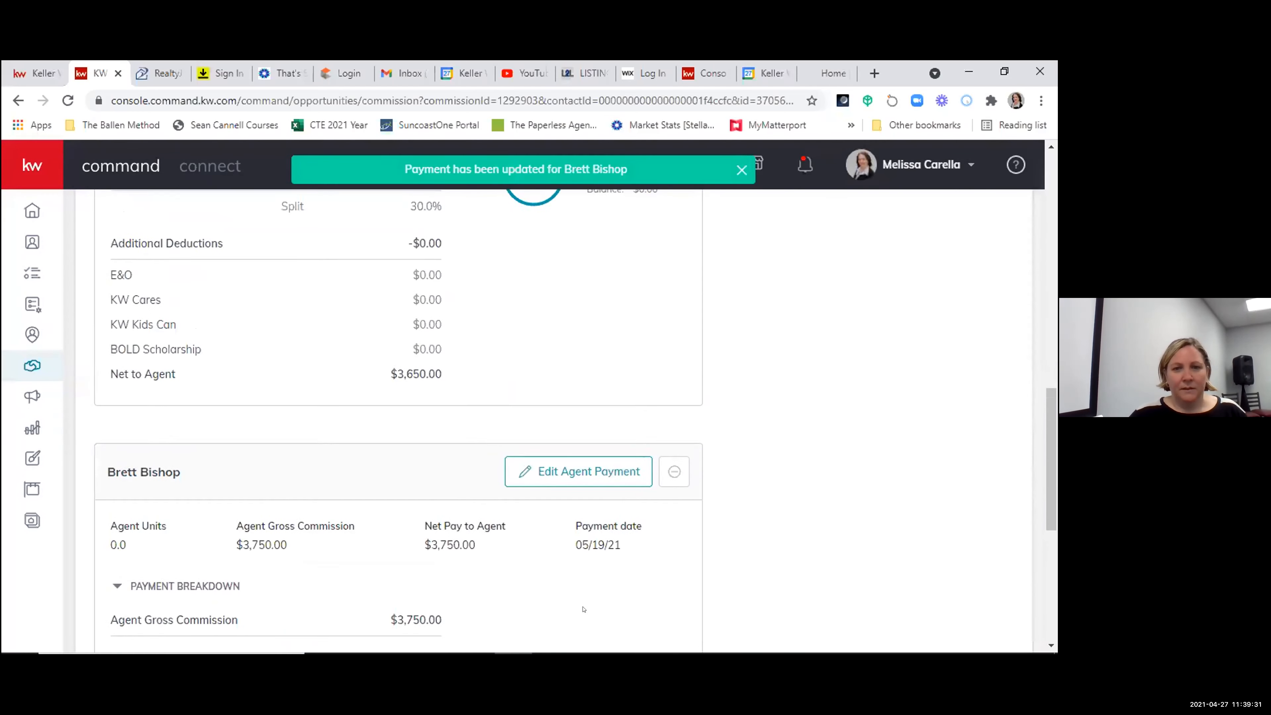
scroll(821, 459, up, 3)
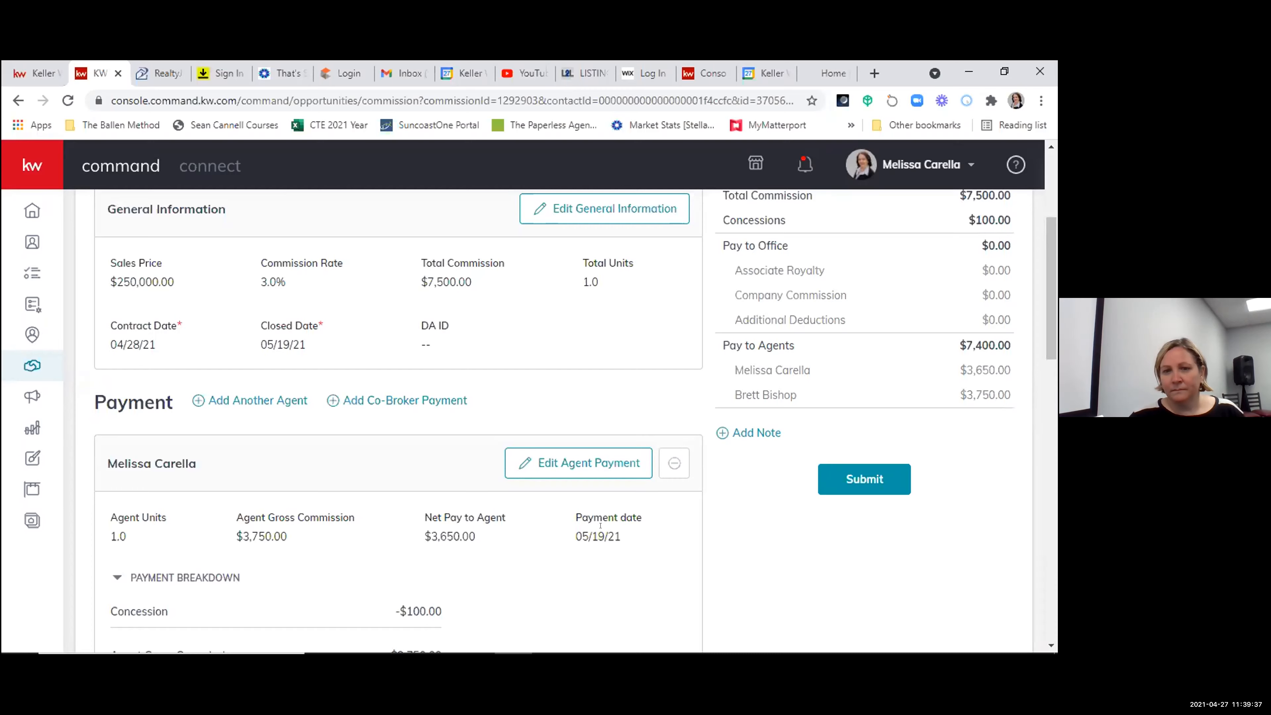
- Remove the second agent's payment from the commission and confirm the removal
scroll(600, 525, down, 15)
scroll(574, 520, up, 4)
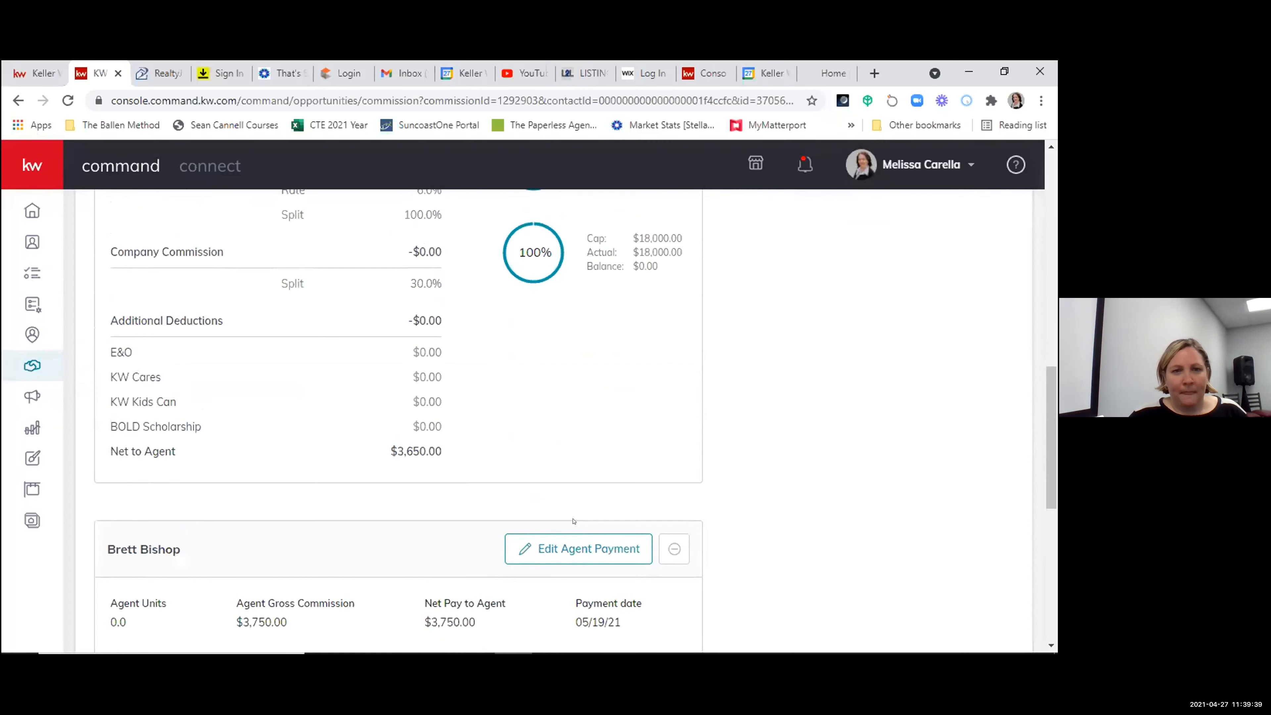
scroll(574, 521, up, 7)
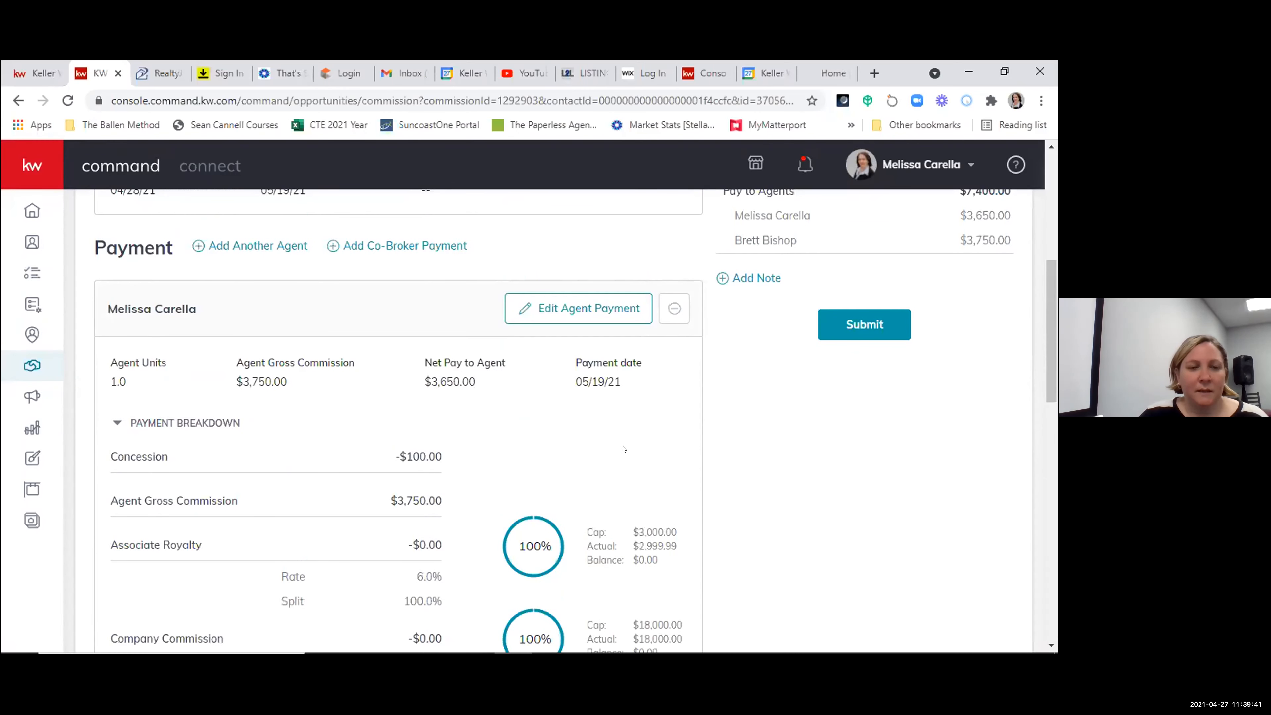
scroll(650, 422, down, 1)
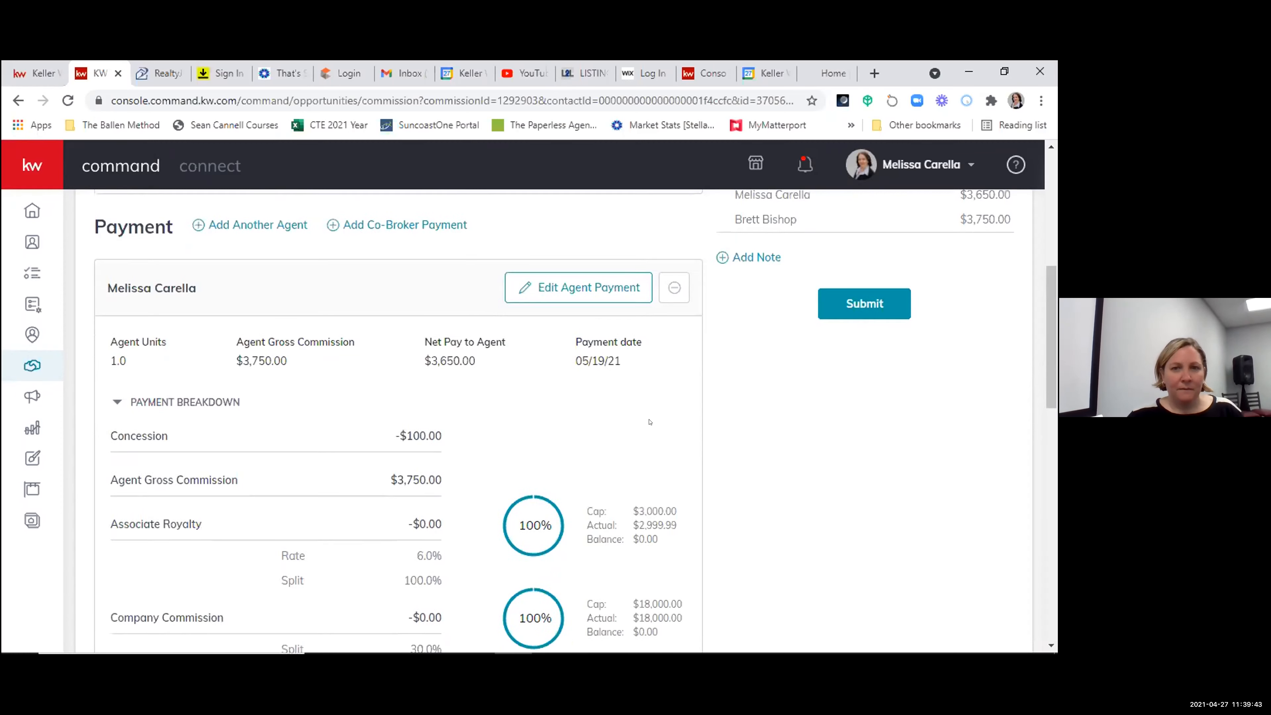
scroll(649, 422, down, 6)
scroll(650, 423, up, 6)
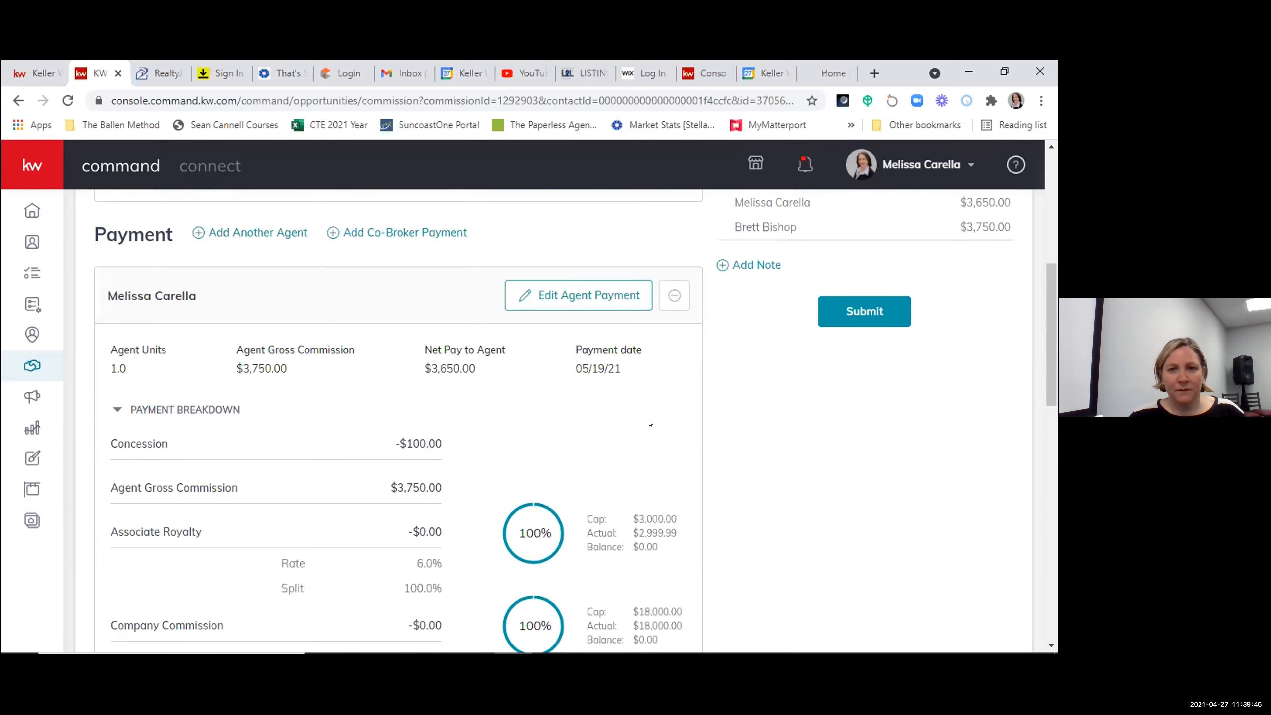
scroll(650, 423, down, 10)
click(674, 317)
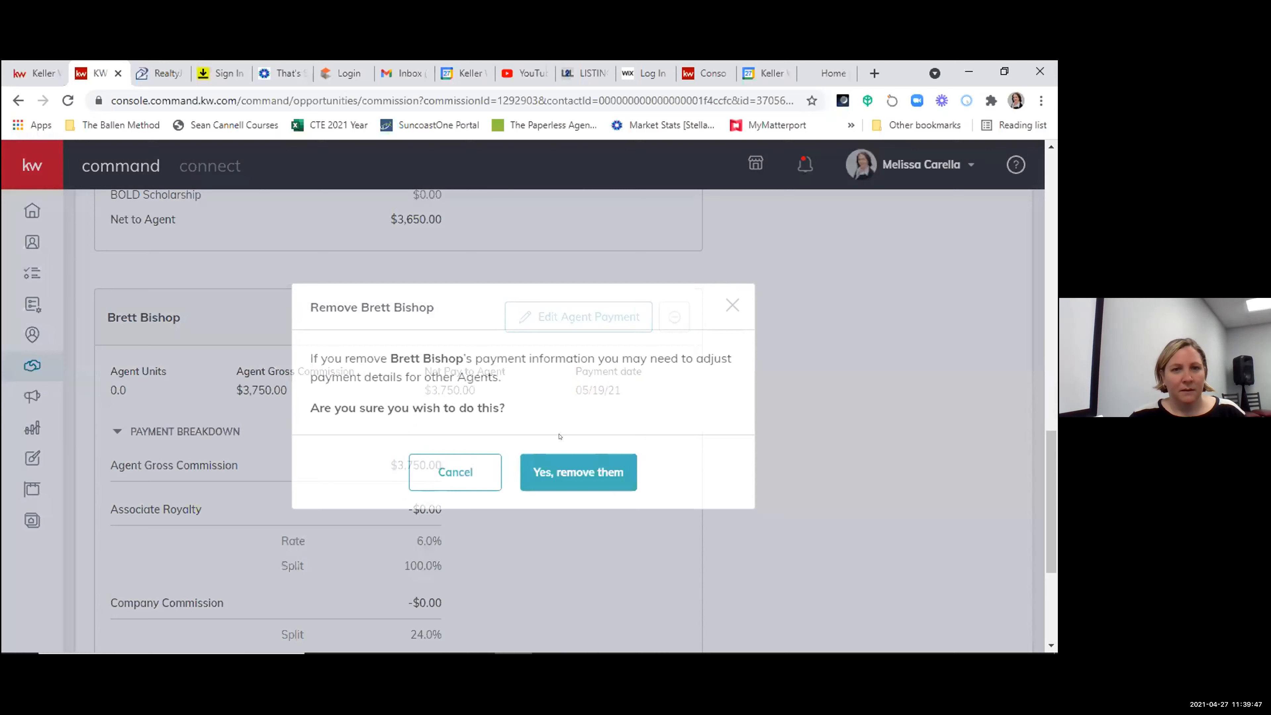
click(578, 472)
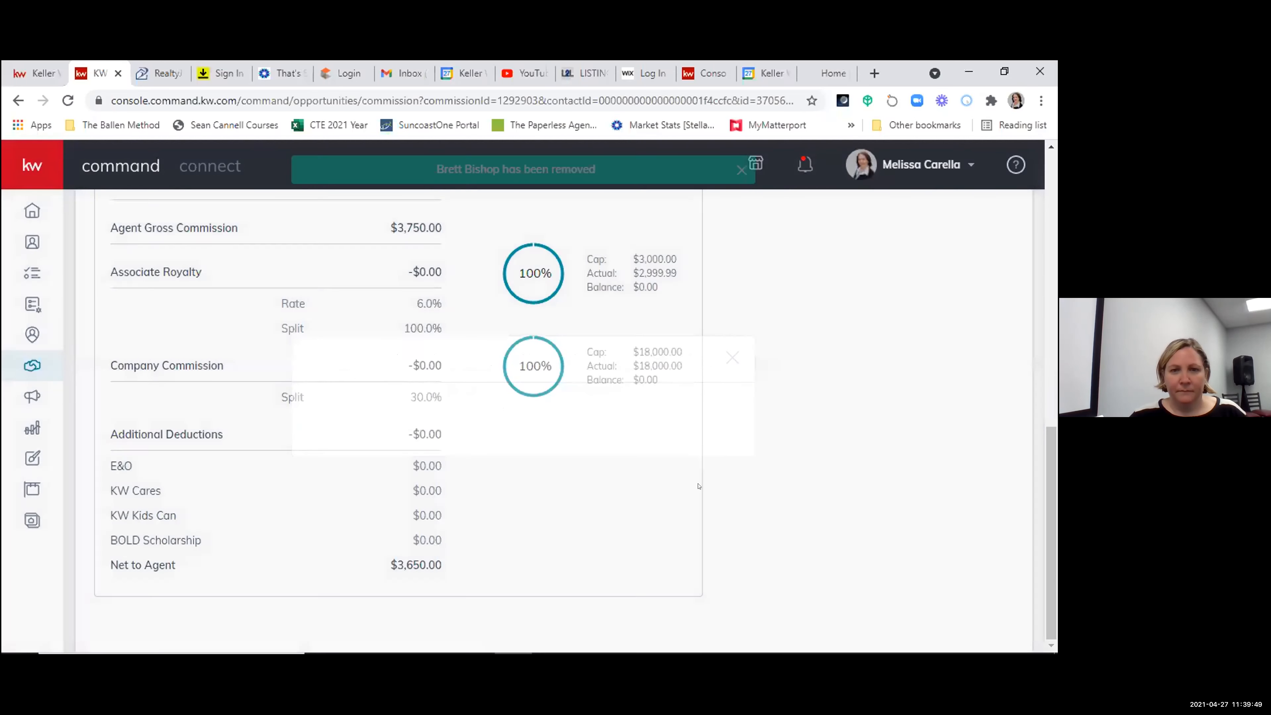
- Open the remaining agent's payment for editing and remove its concession
scroll(625, 421, up, 8)
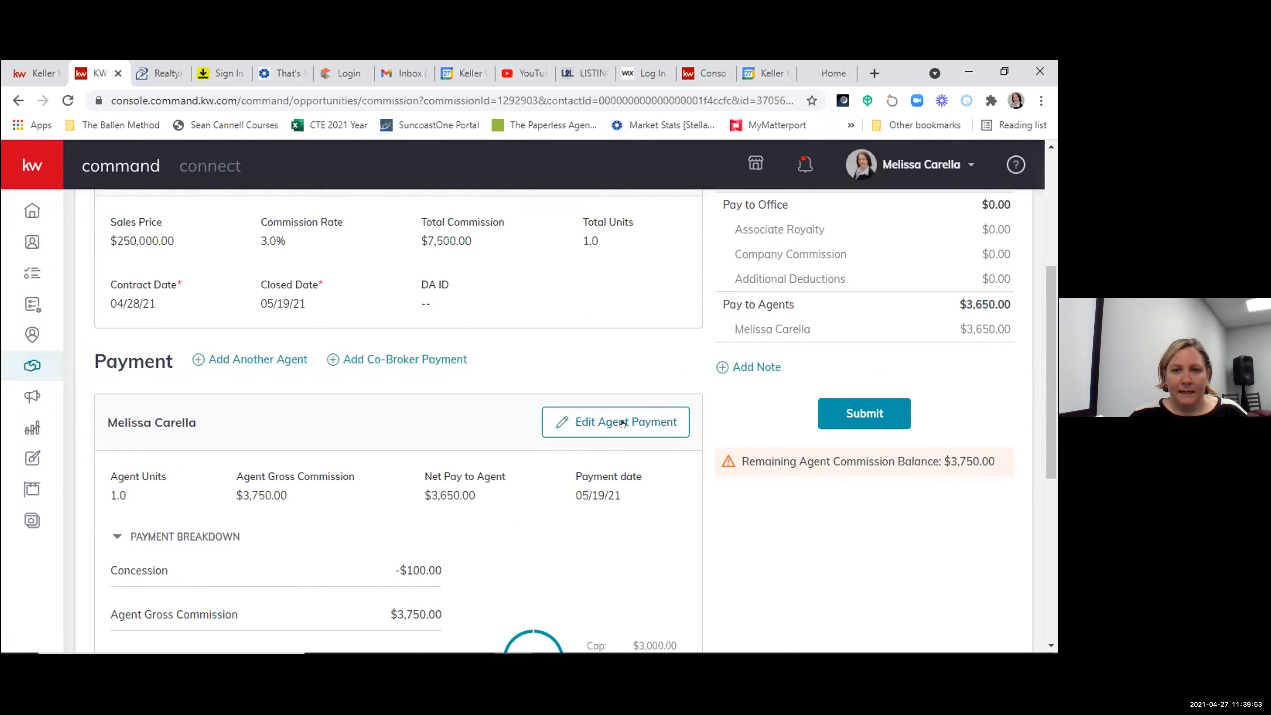
click(602, 424)
scroll(575, 450, down, 6)
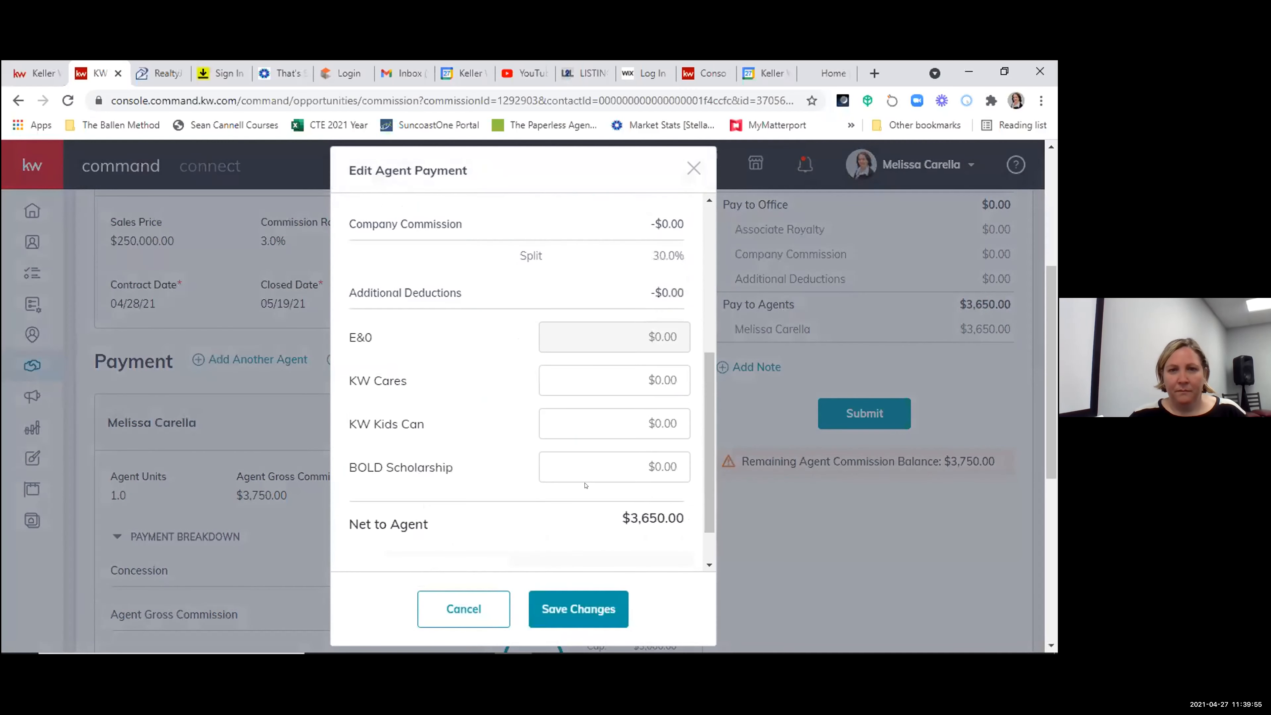
scroll(551, 397, up, 3)
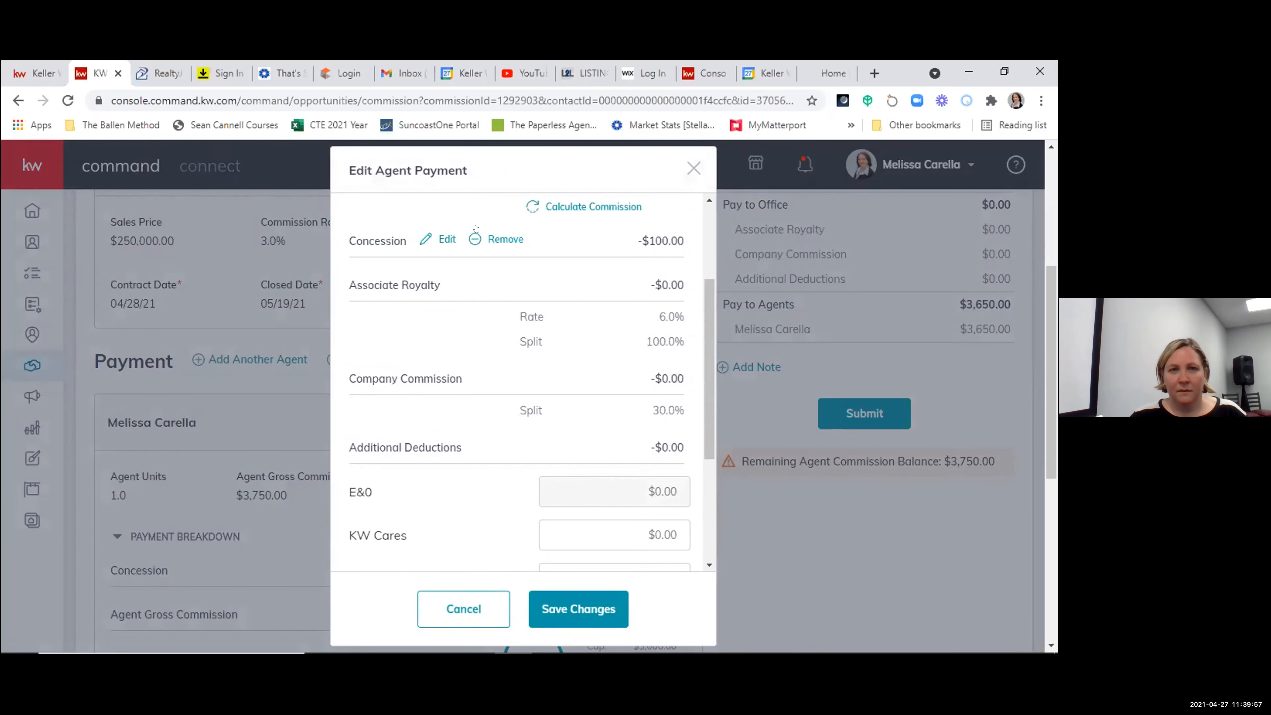
click(500, 239)
- Add an extra payment item of type Outside Referral with a referral percentage of 25%
scroll(575, 397, down, 3)
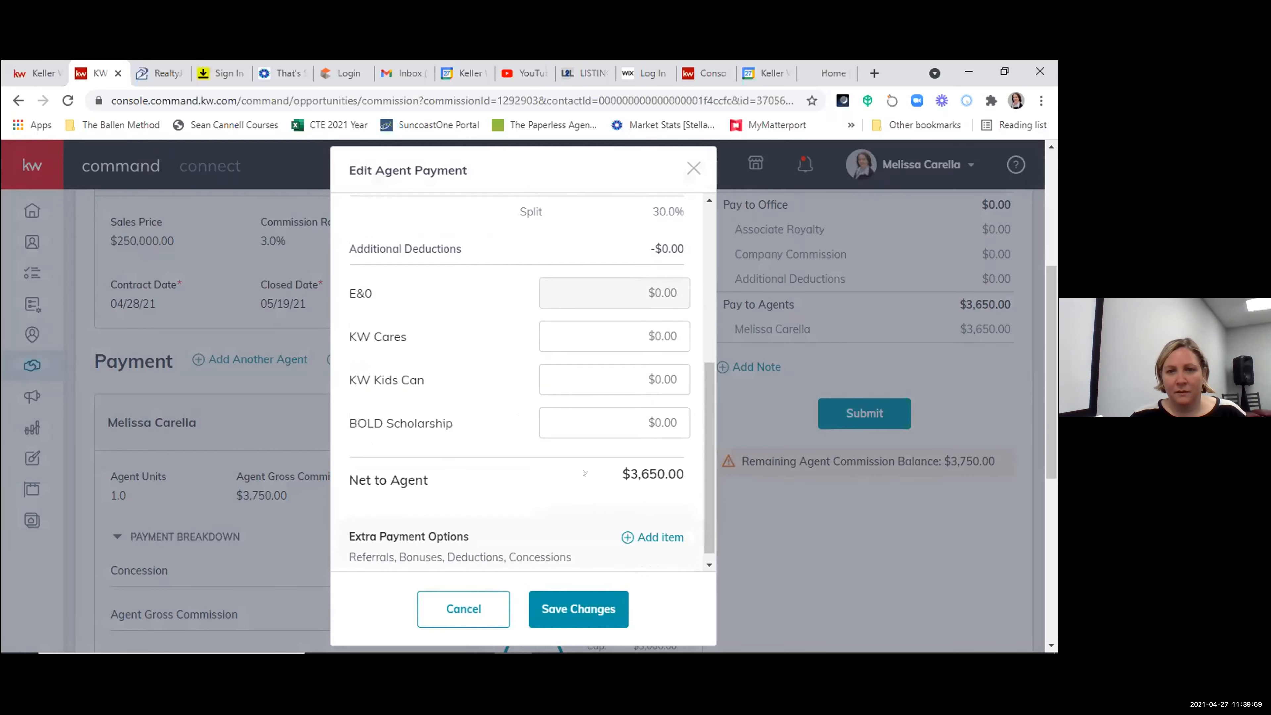
click(651, 527)
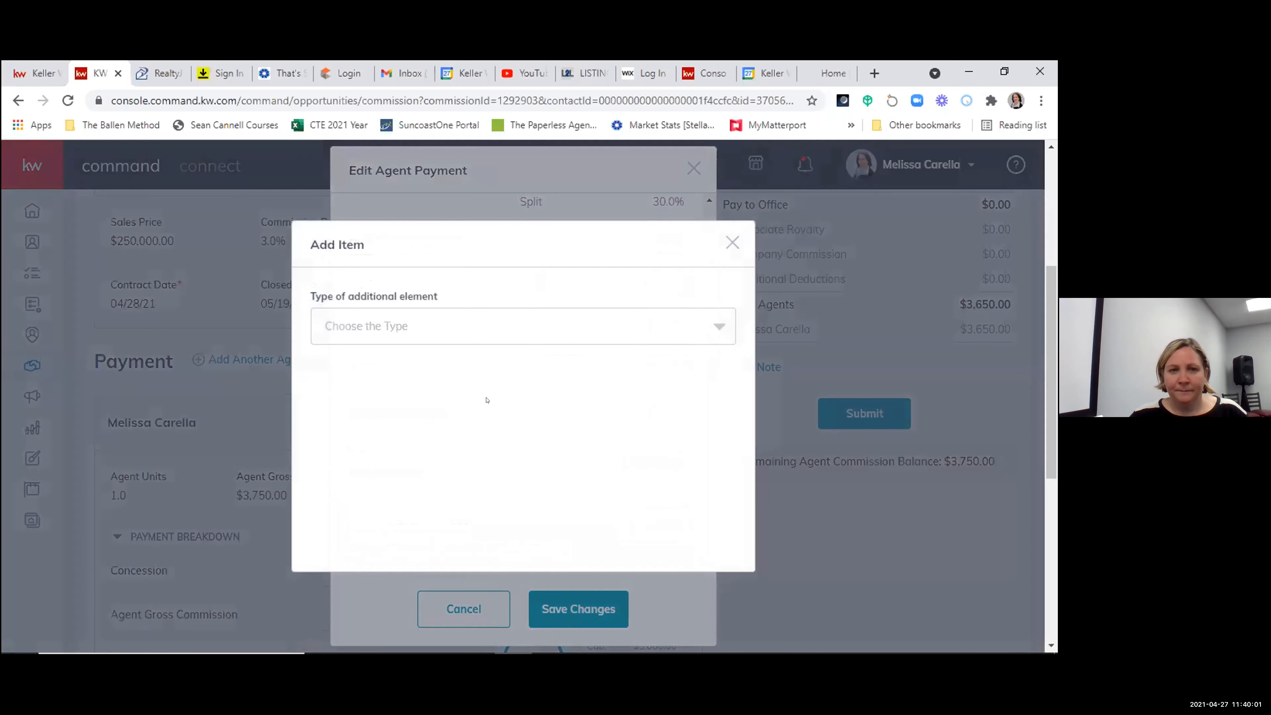
click(404, 330)
scroll(401, 431, down, 2)
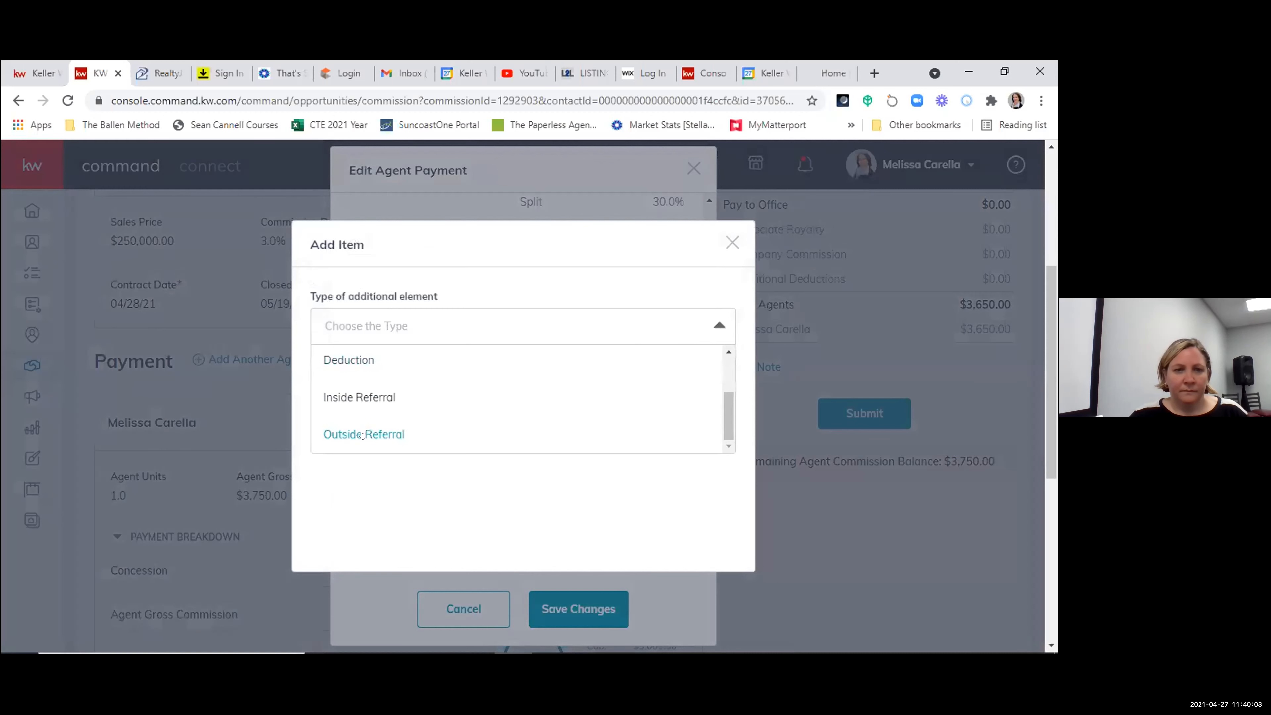
click(363, 432)
click(338, 316)
text(25)
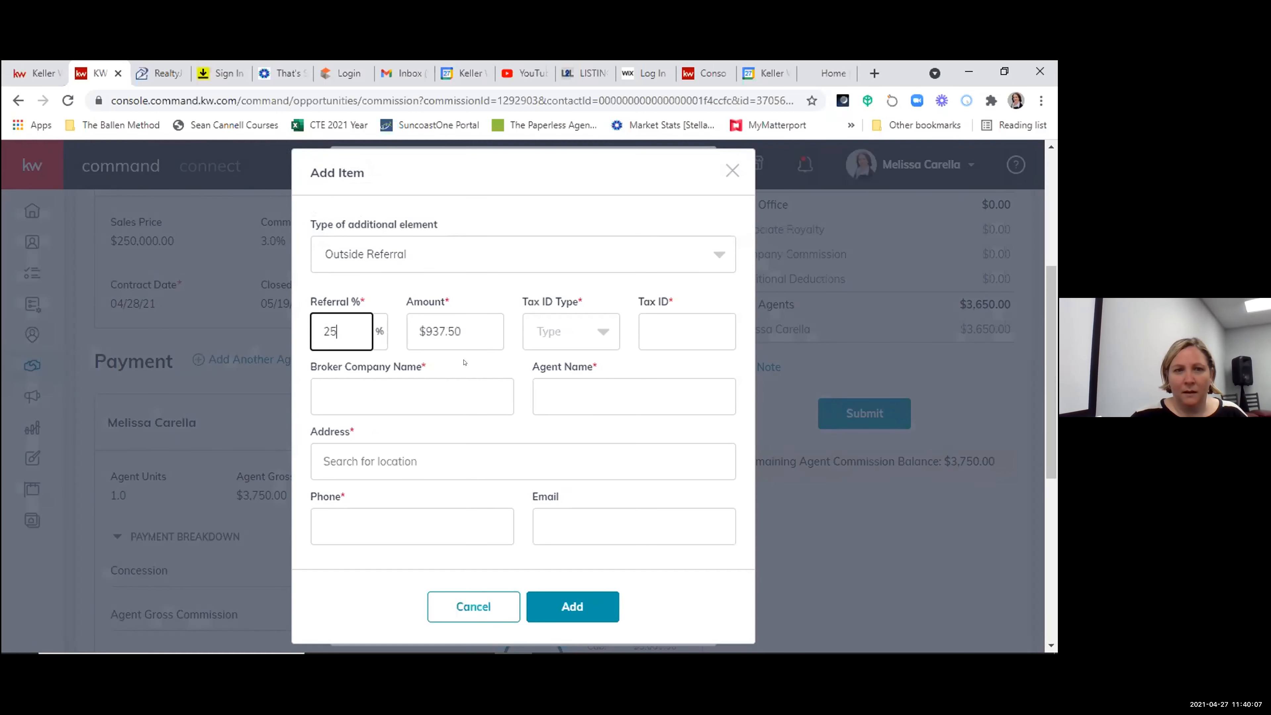
- Set the referral's tax ID type to EIN and enter the tax ID number
click(595, 331)
click(543, 406)
click(652, 328)
text(123456789)
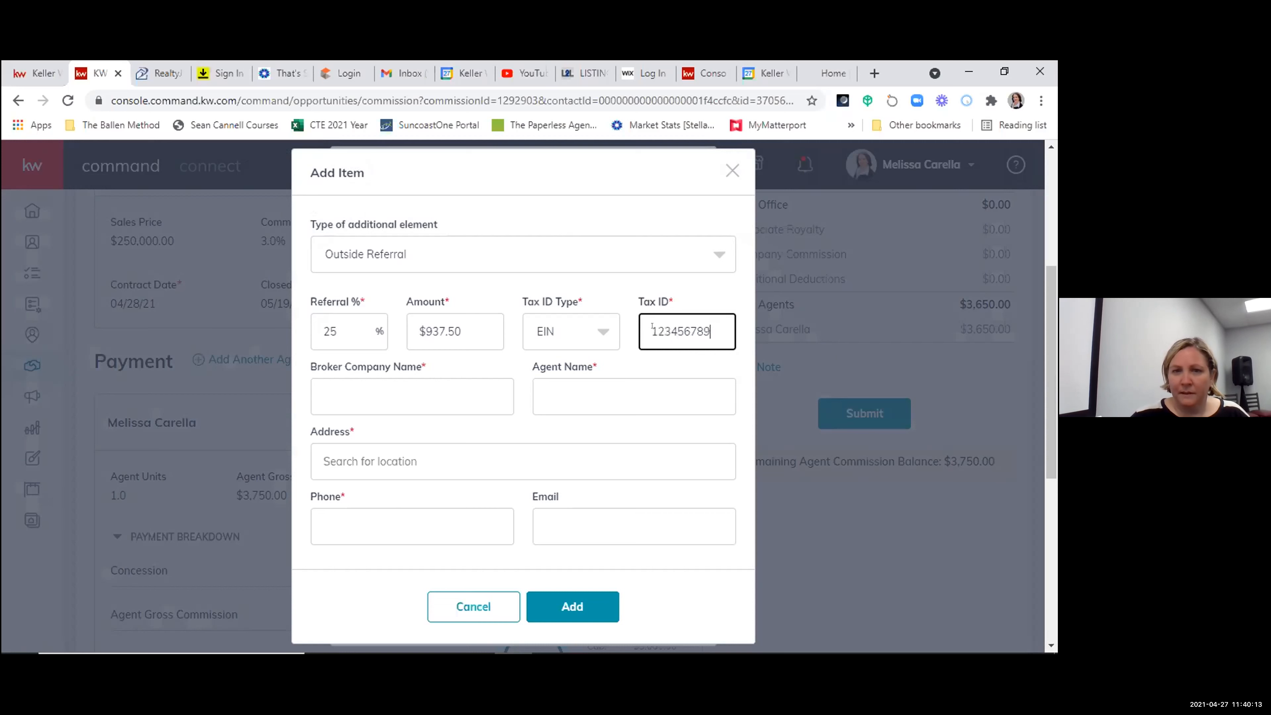
- Enter KW Greenville as the referral's broker company name and fill in the referral agent's name
click(377, 389)
text(KW Greenvil)
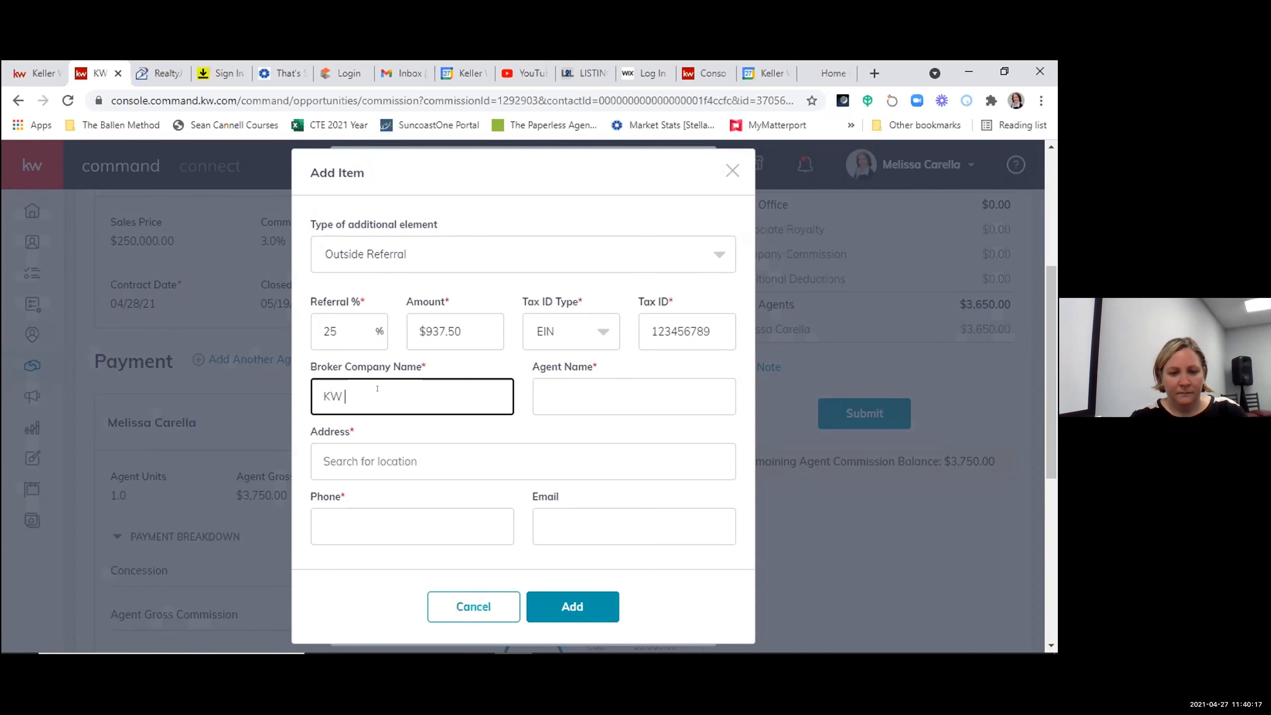
text(le)
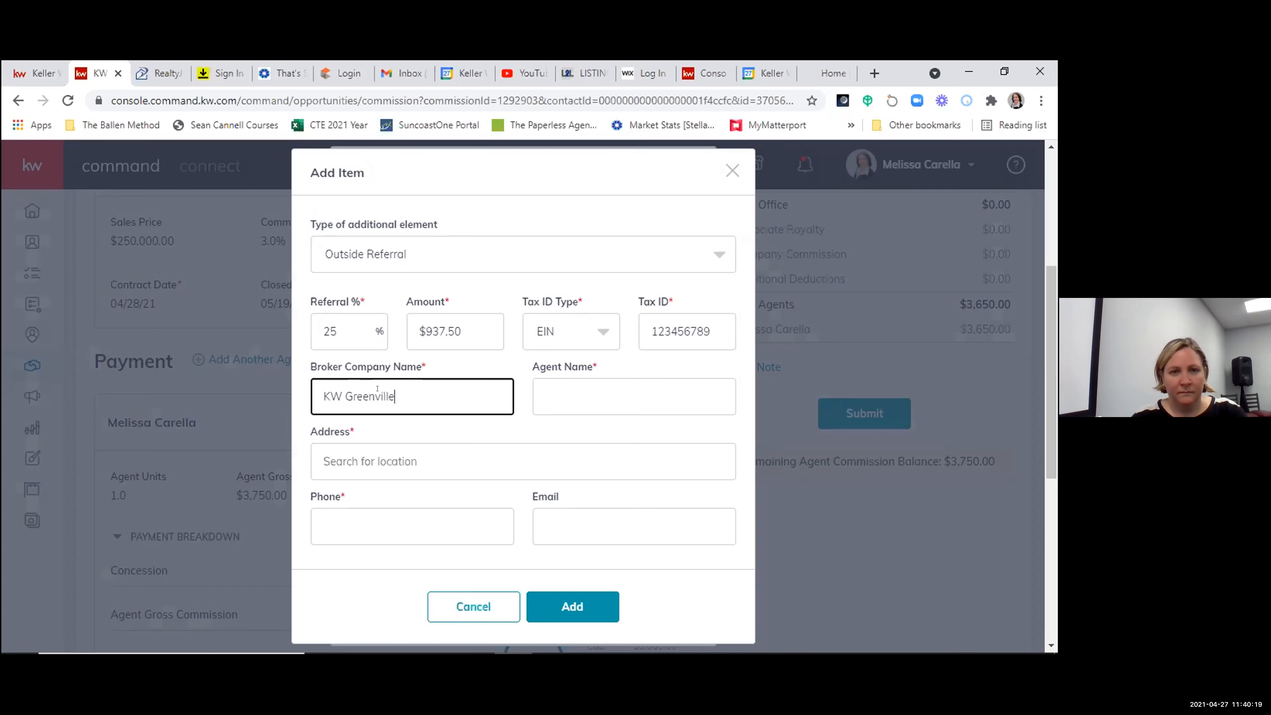
click(554, 400)
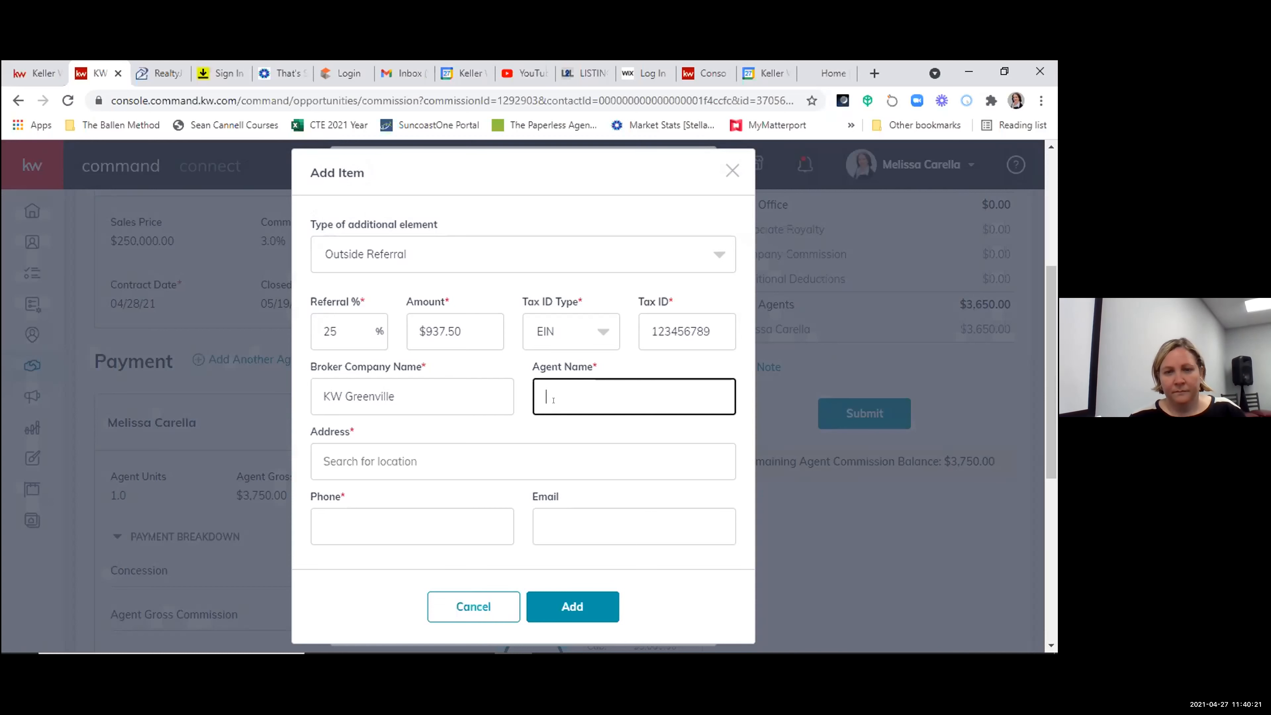
text(Dale S)
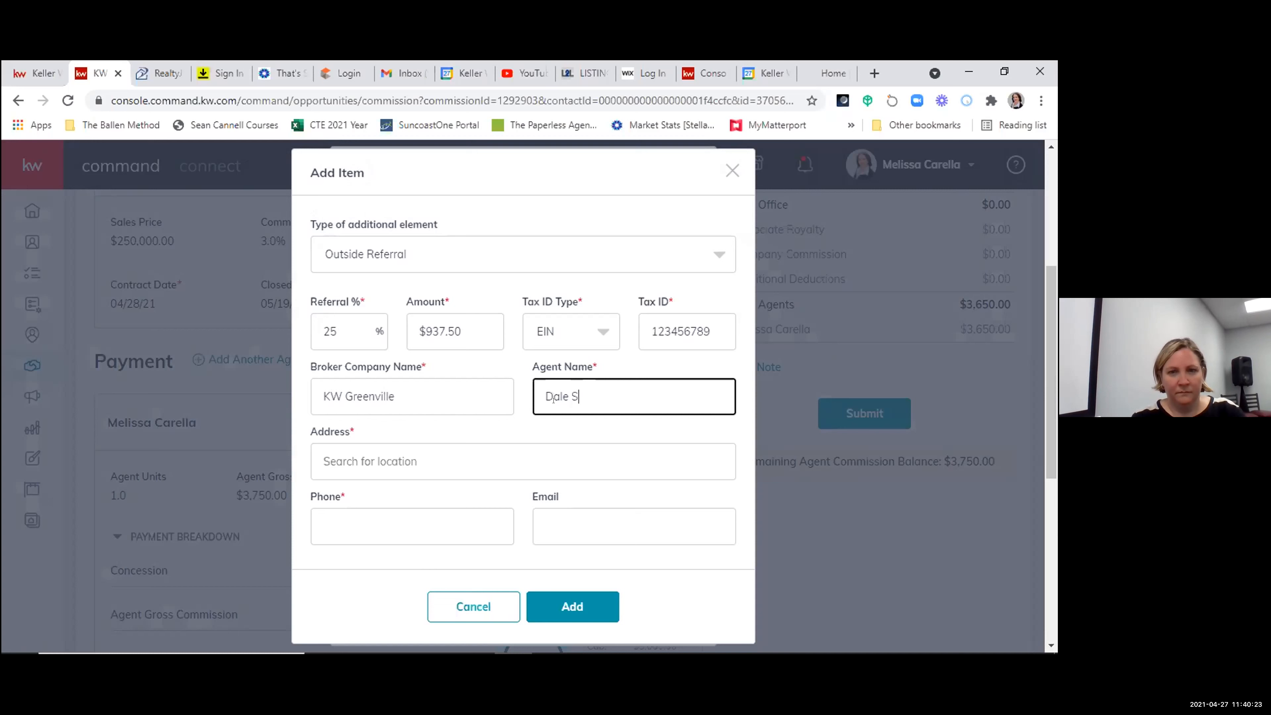
- Fill in the referral's address from the location suggestions and enter the phone number
click(404, 461)
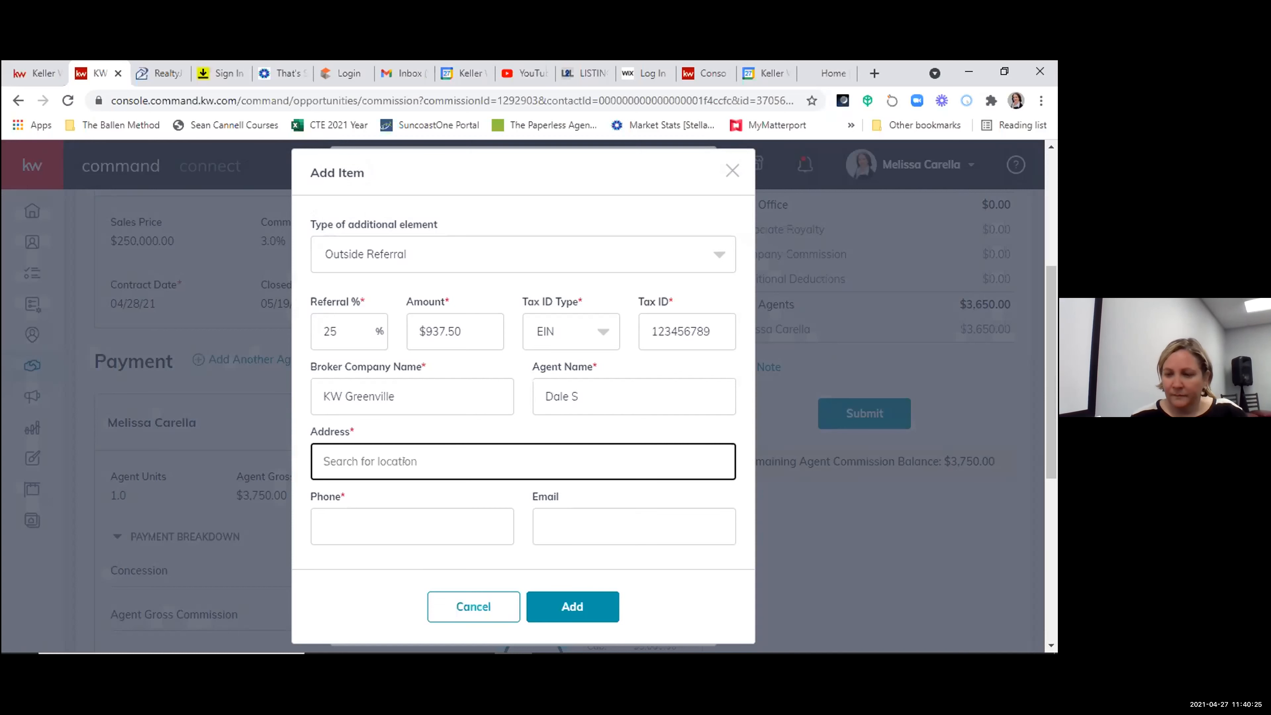
text(52546)
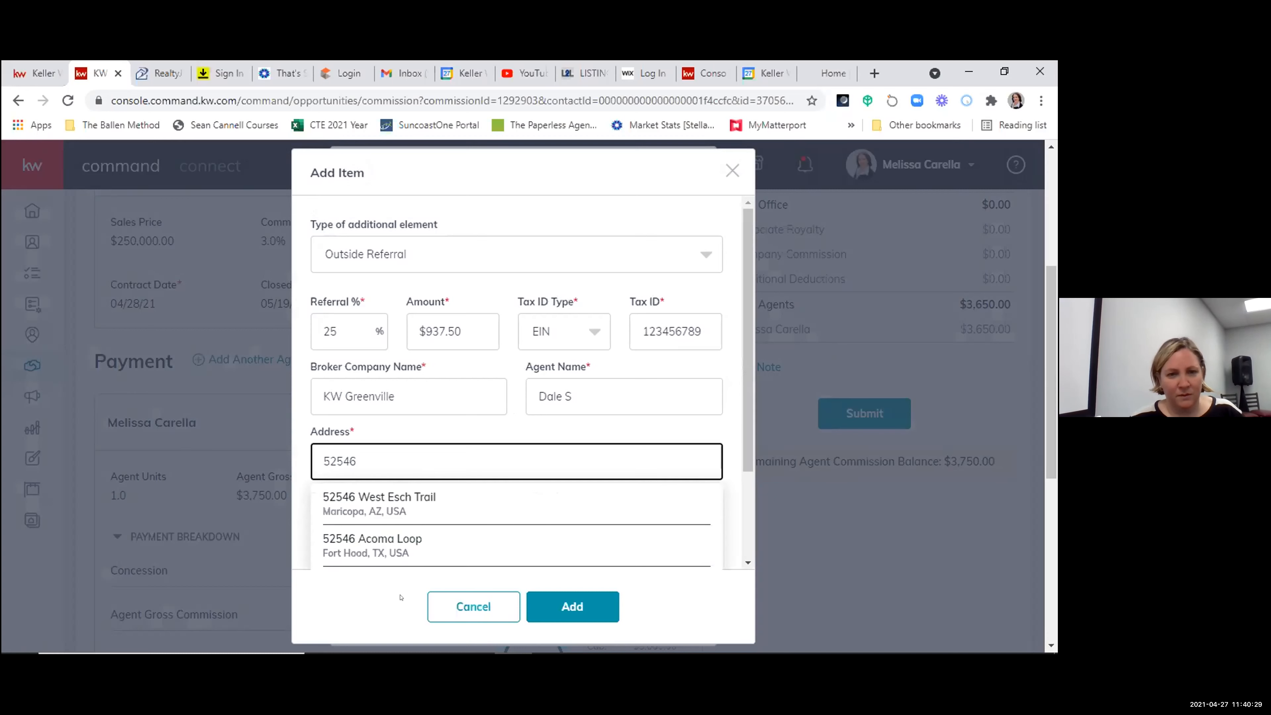
click(362, 497)
click(392, 522)
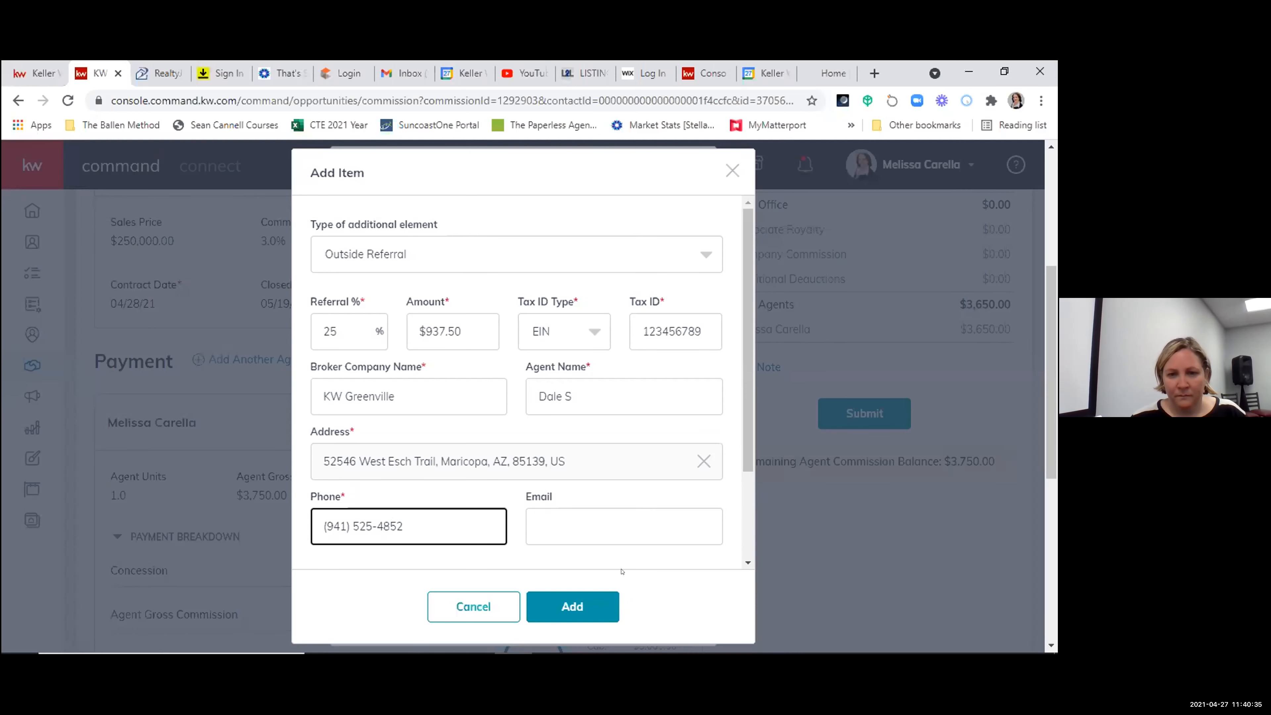
- Add the outside referral to the agent payment and save the payment changes
click(573, 606)
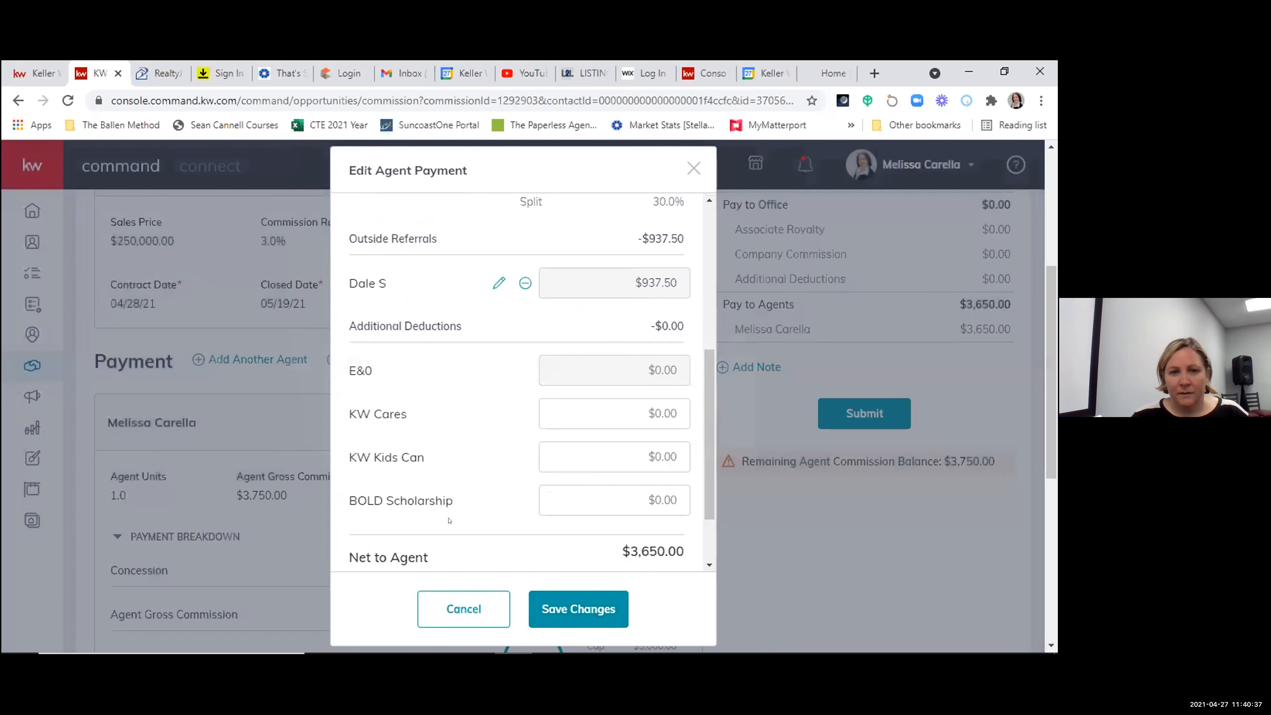
scroll(449, 523, down, 2)
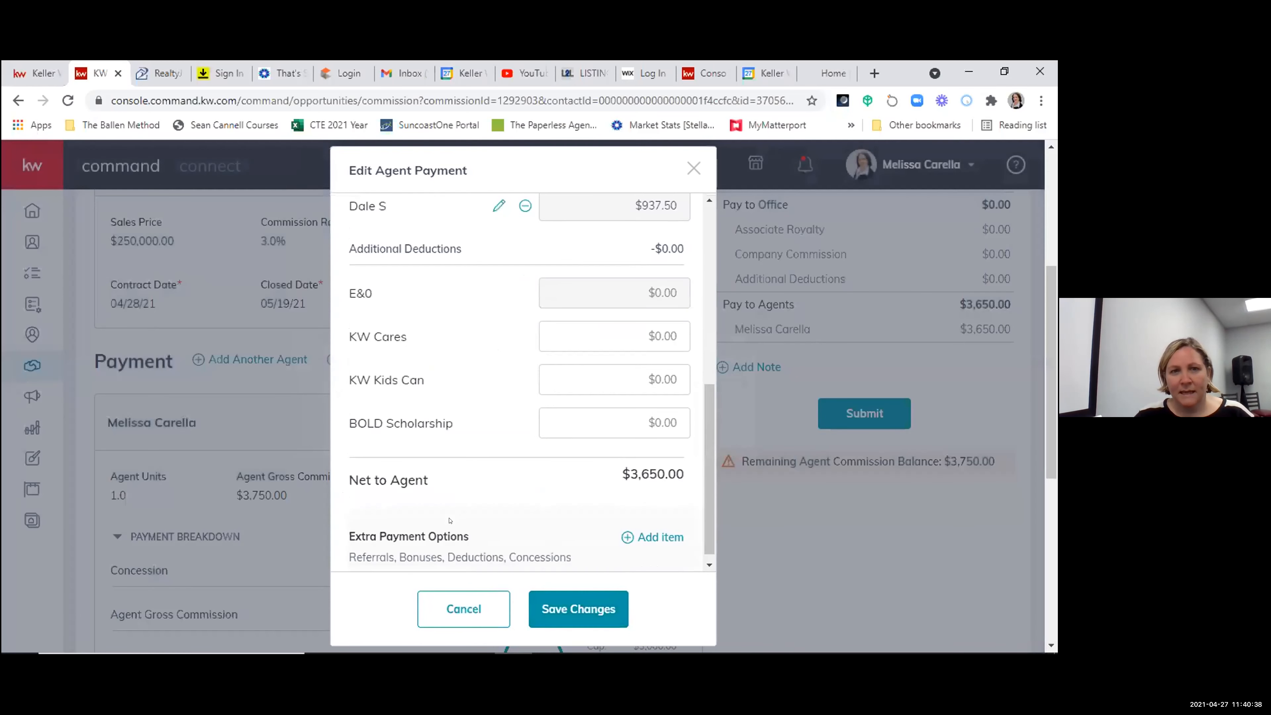
click(585, 607)
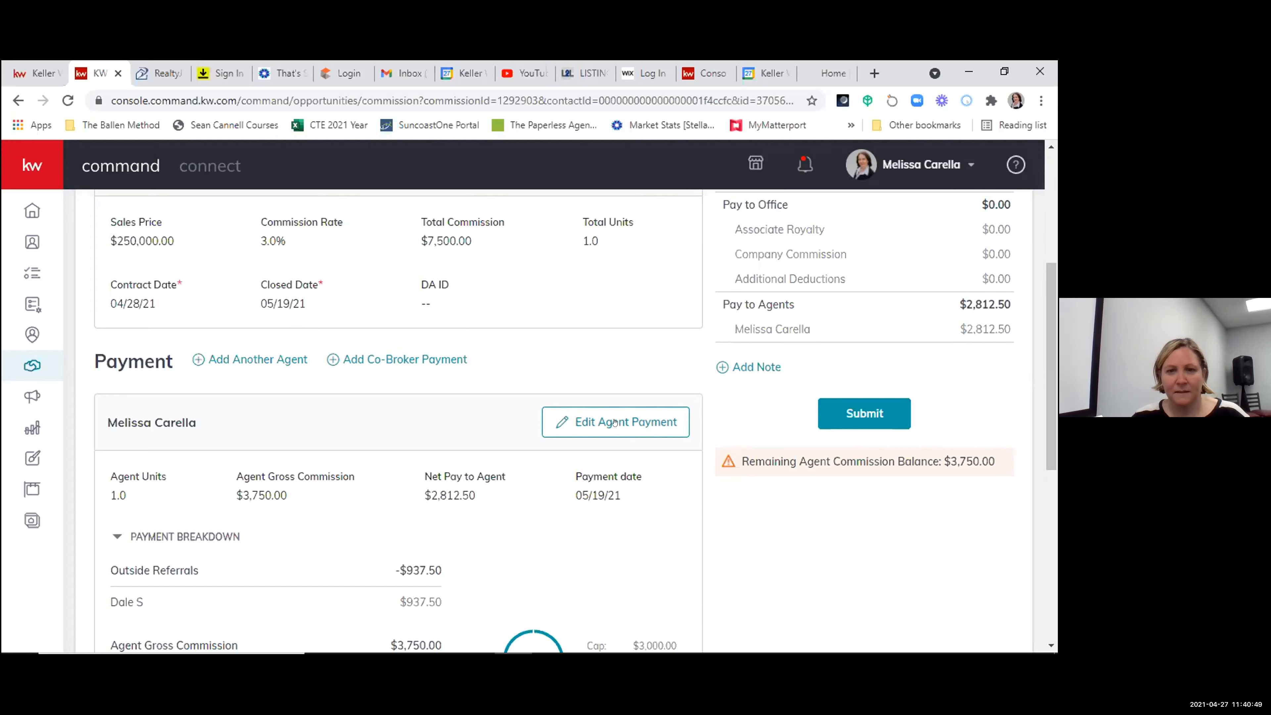
- Recalculate the agent's gross commission to $7,500.00 in the agent payment and save the changes
scroll(608, 400, down, 5)
scroll(598, 366, up, 3)
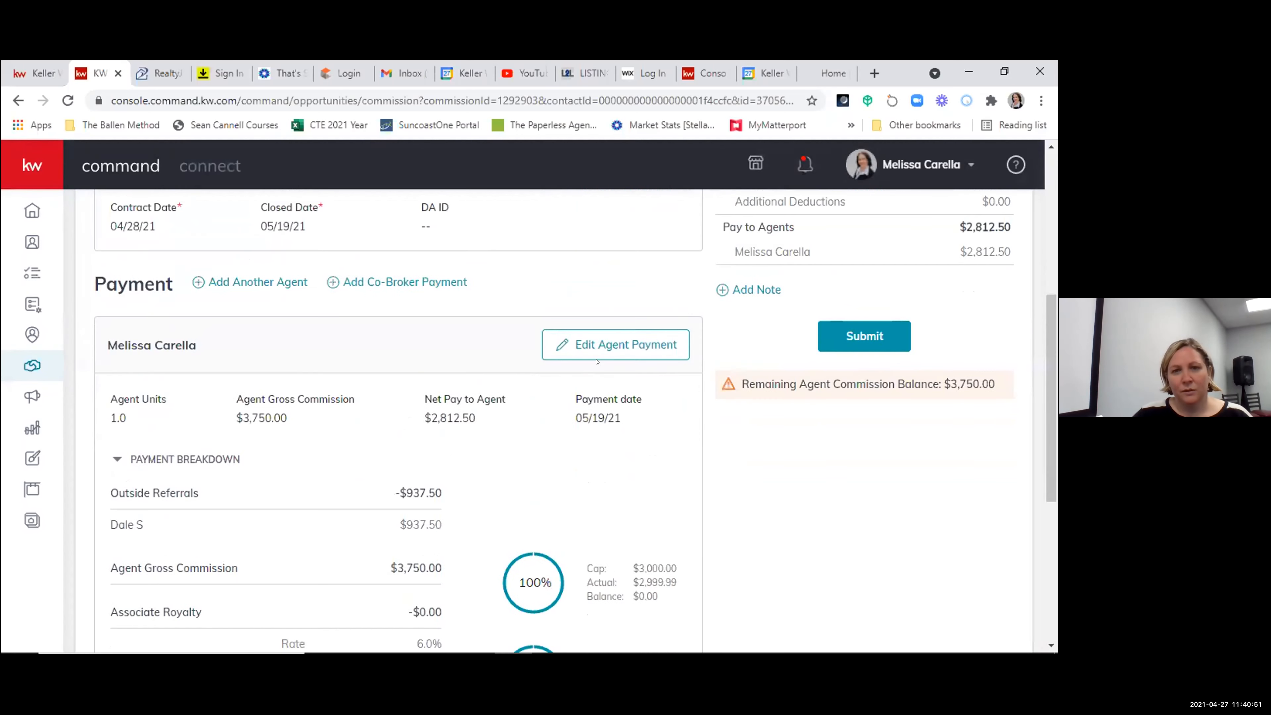
click(602, 338)
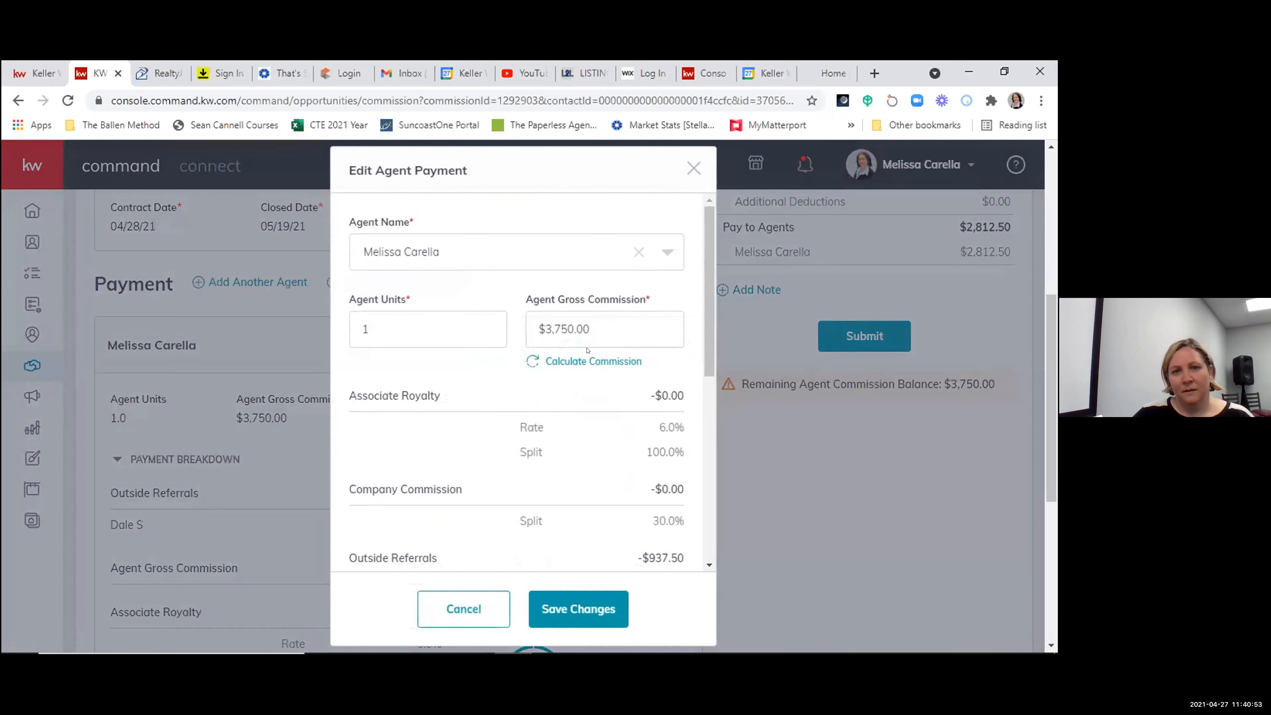
click(576, 361)
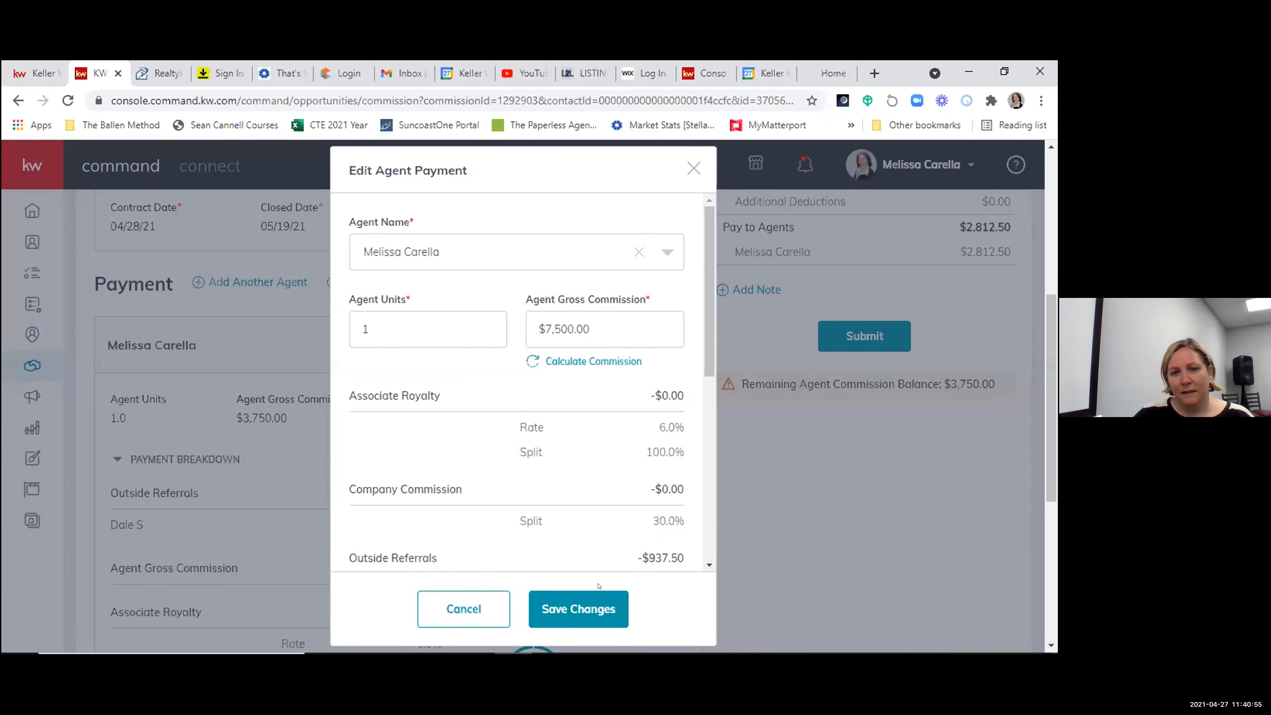
click(583, 608)
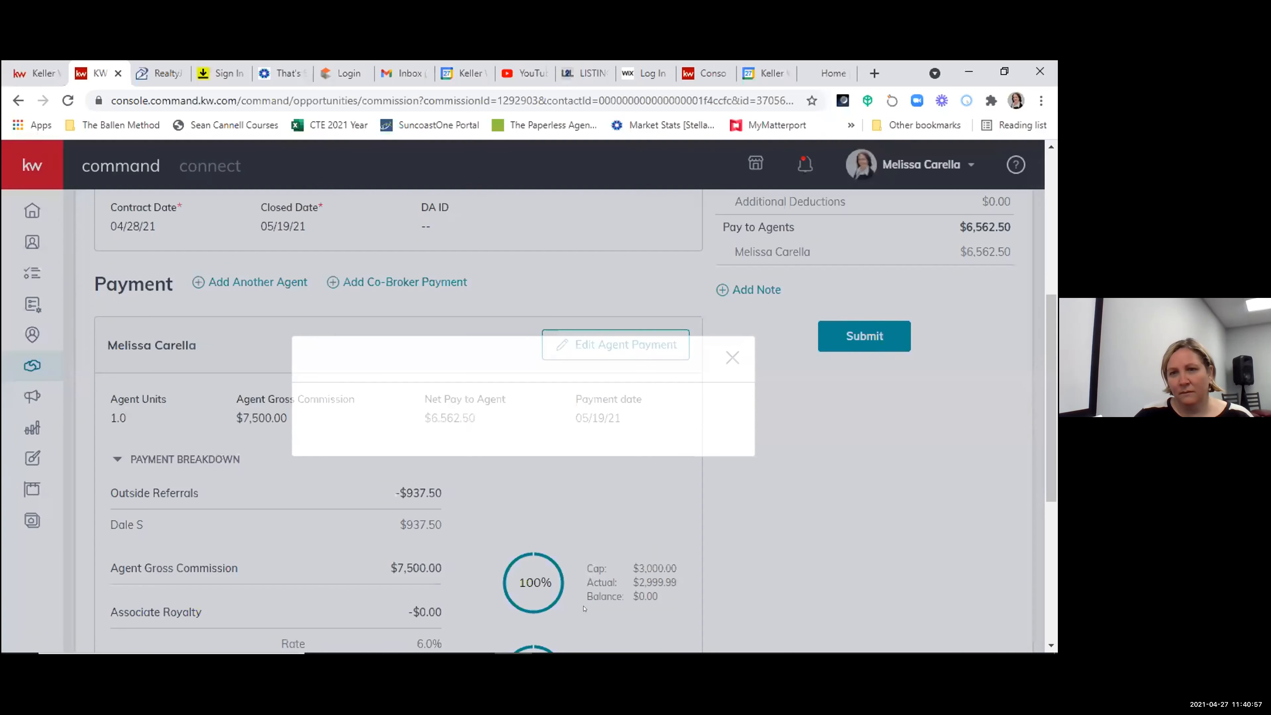
- Review the commission summary and the agent's payment breakdown, including the outside referral and net pay to agent
scroll(980, 364, up, 5)
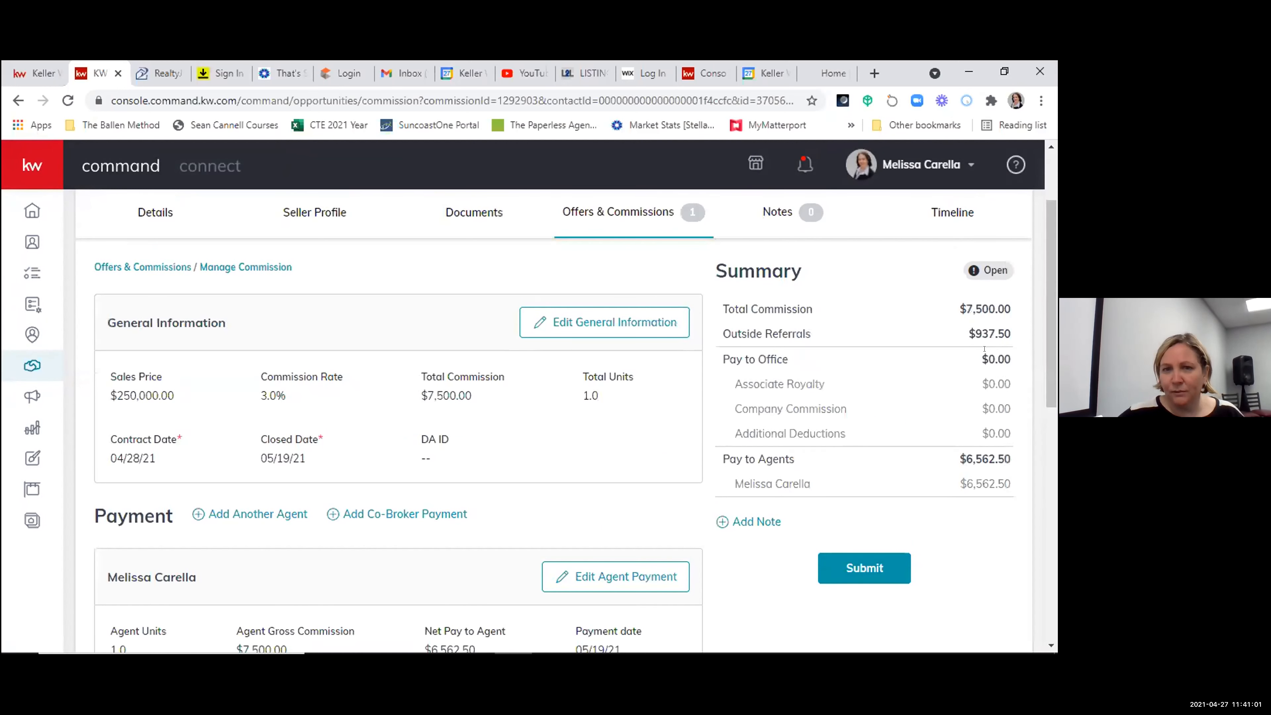
scroll(833, 471, down, 3)
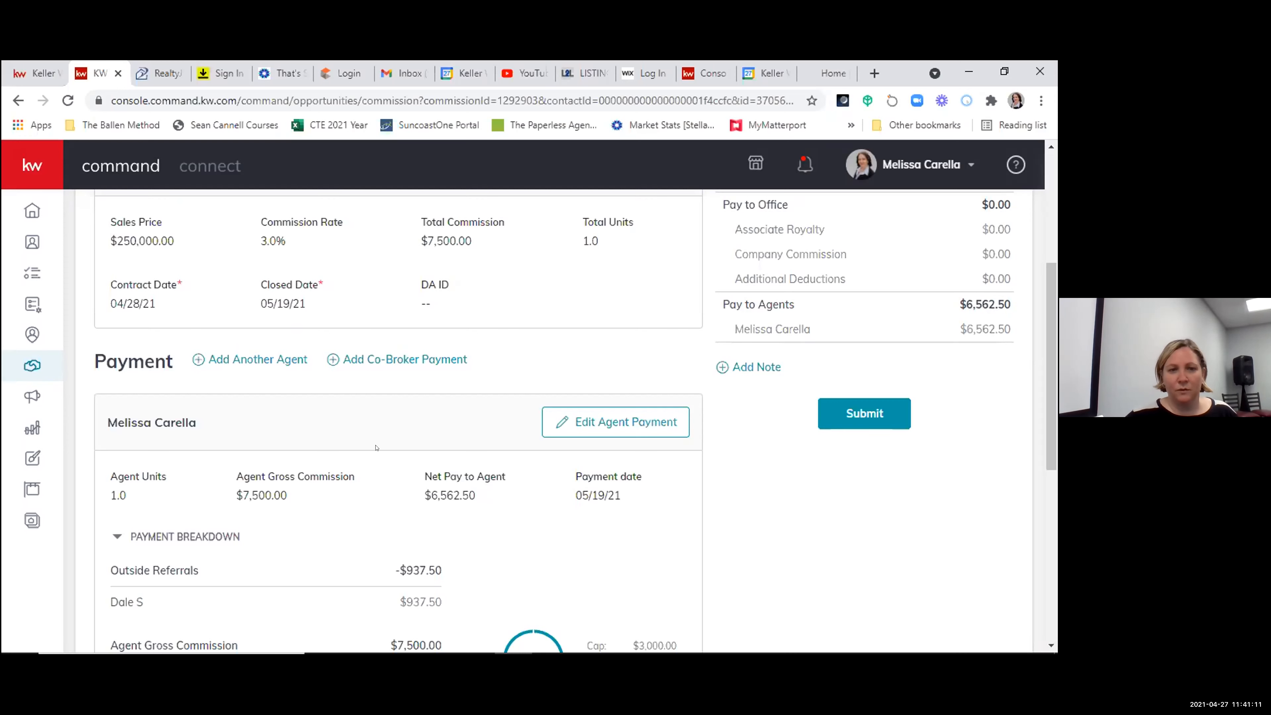
scroll(376, 448, down, 6)
scroll(472, 486, up, 8)
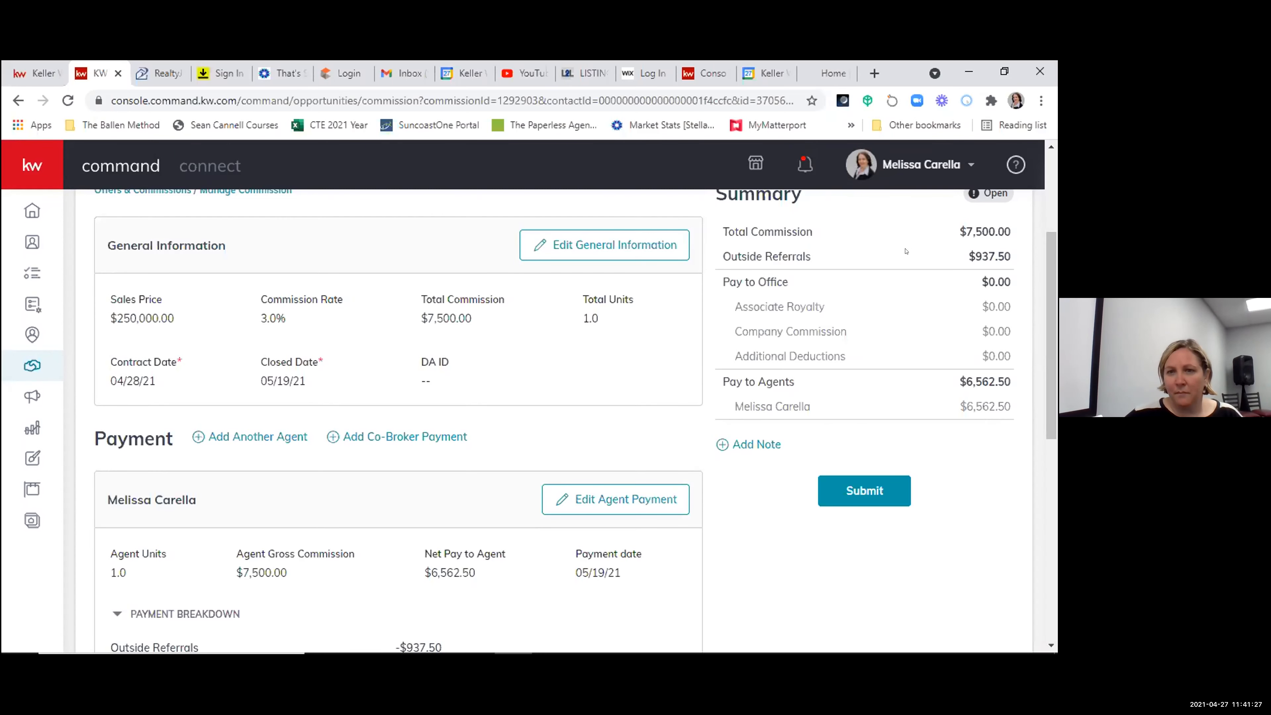
scroll(464, 461, down, 5)
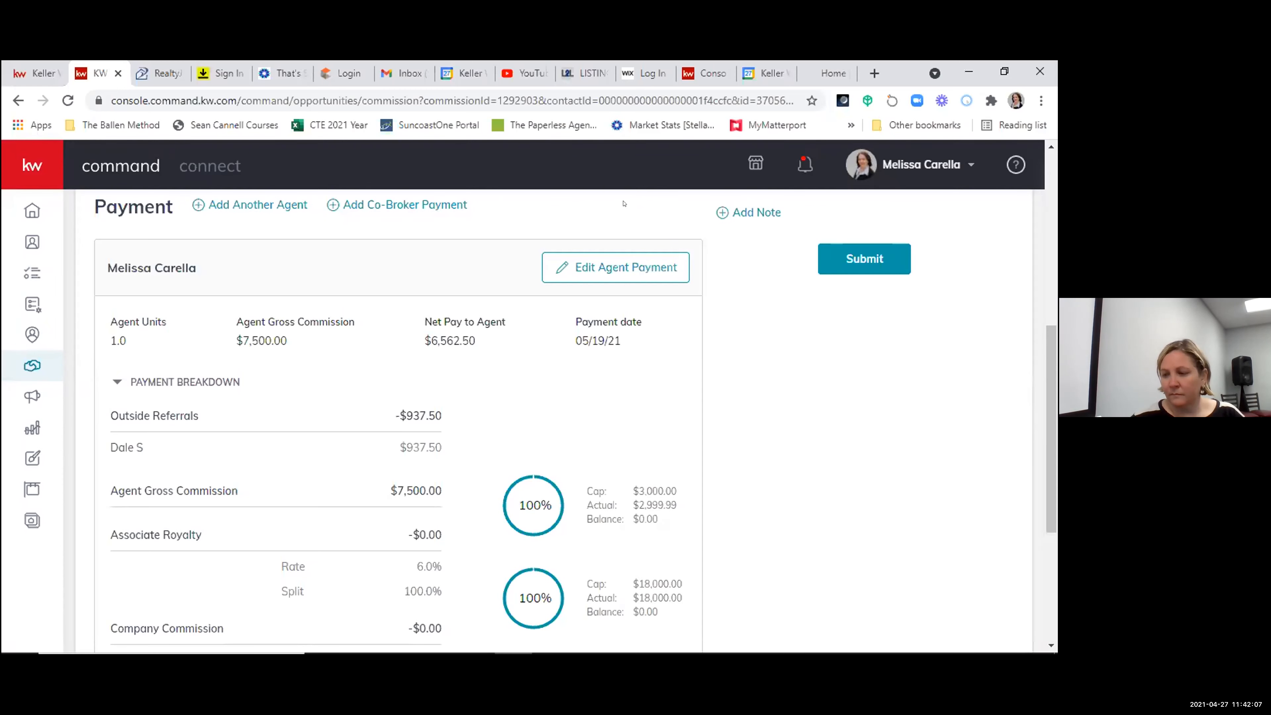
scroll(982, 485, up, 5)
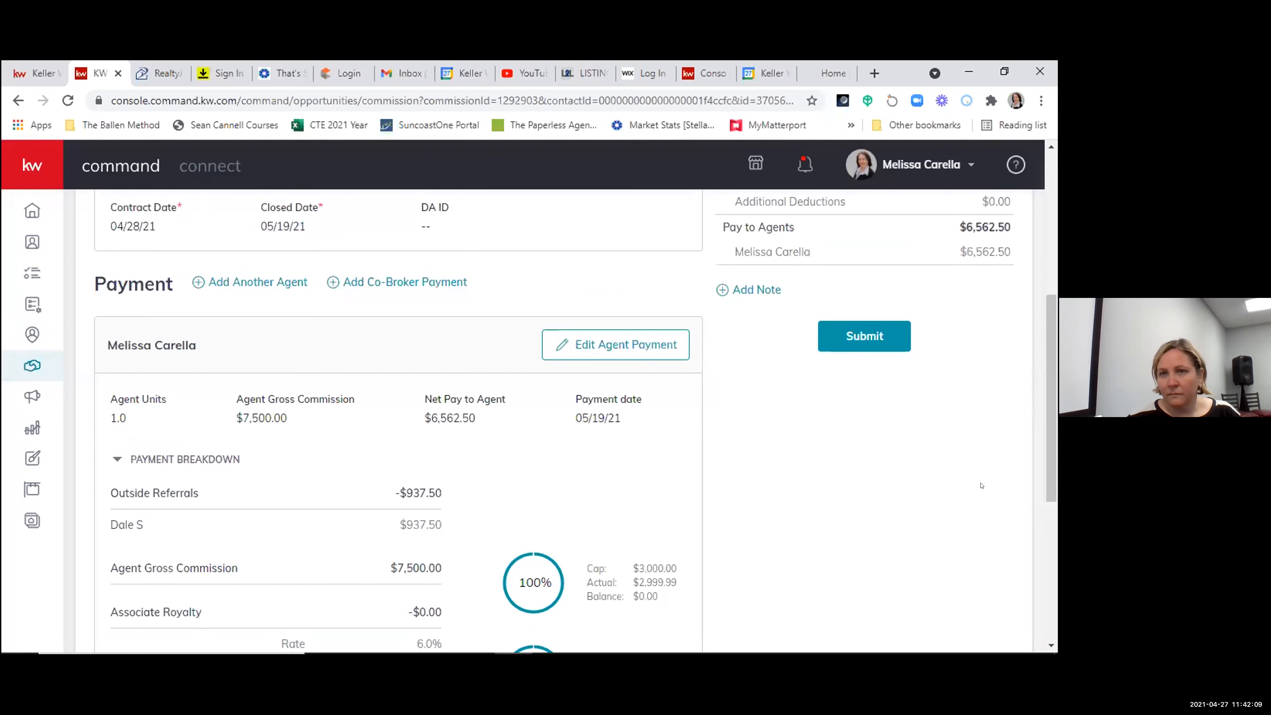
scroll(982, 485, up, 2)
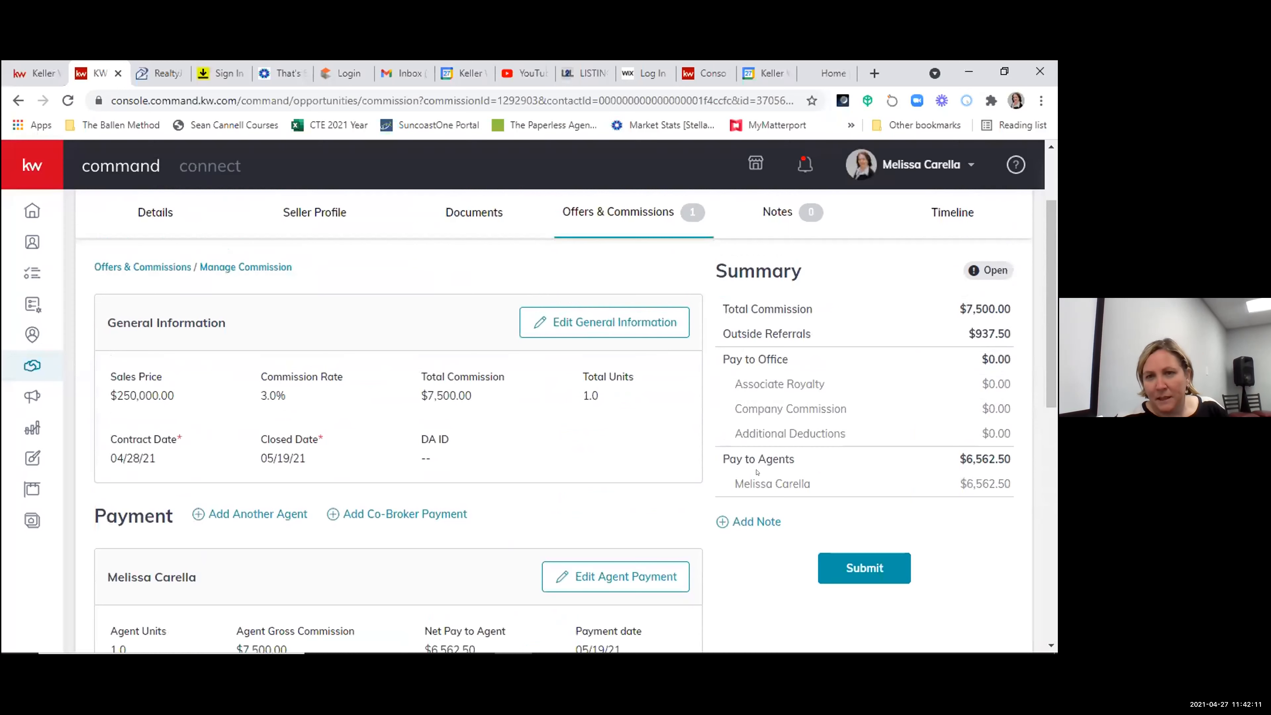
scroll(782, 500, down, 2)
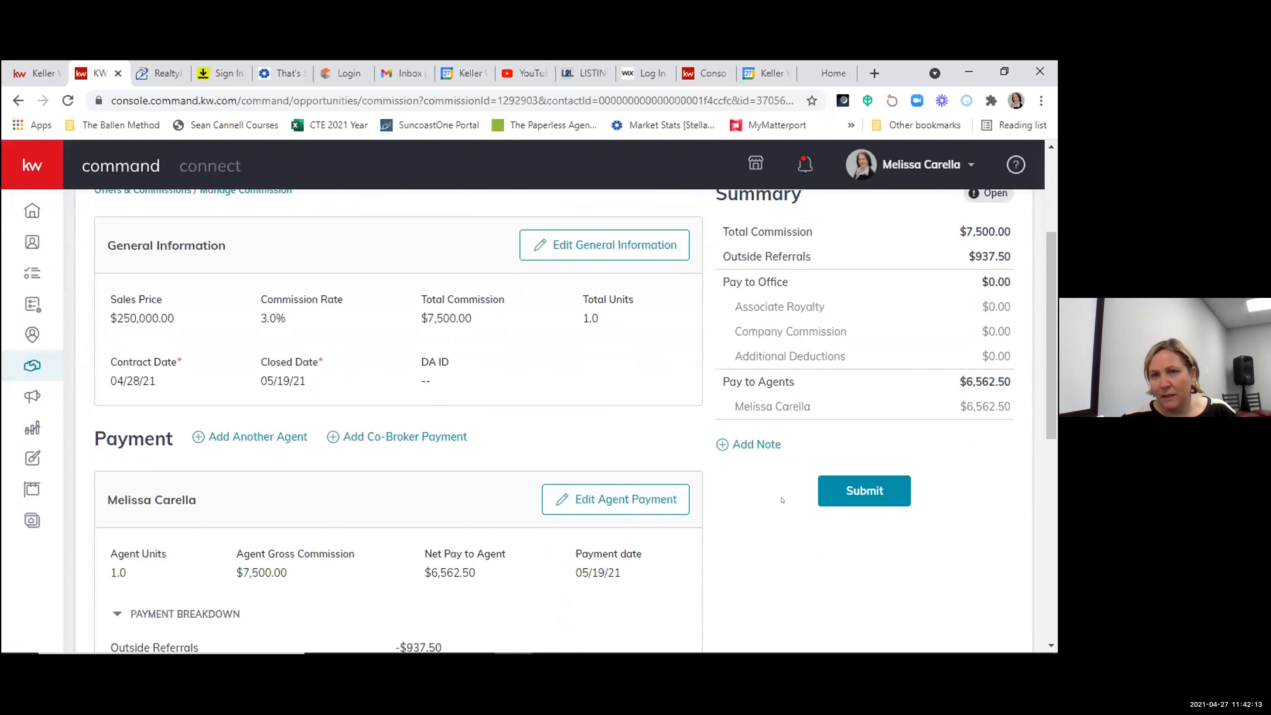
- Open a blank commission note and close it without entering any text
click(760, 441)
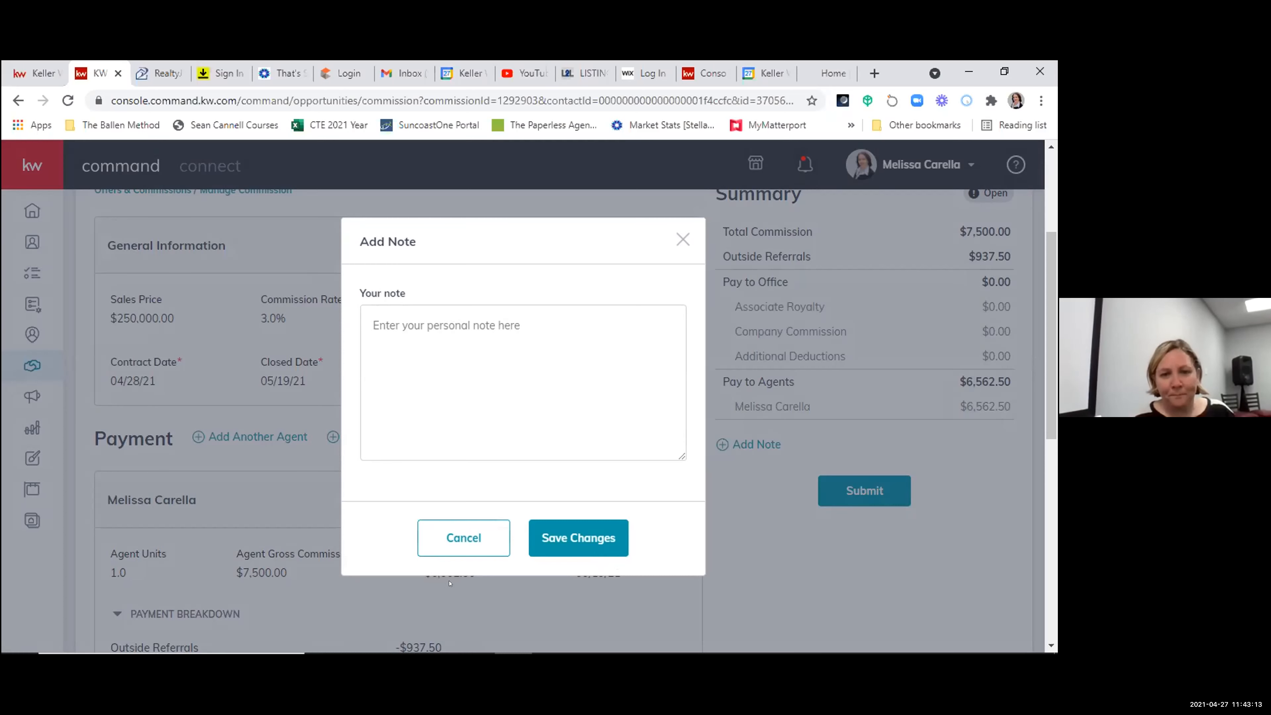
click(465, 546)
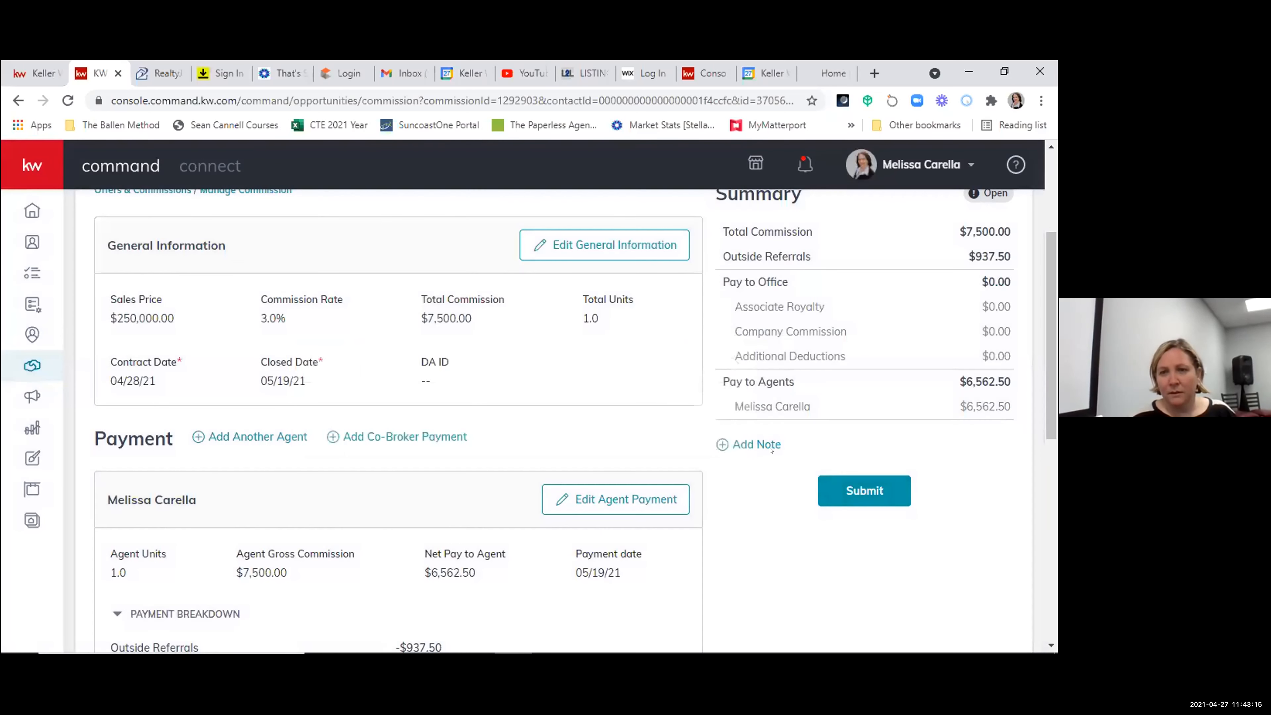
scroll(945, 510, up, 3)
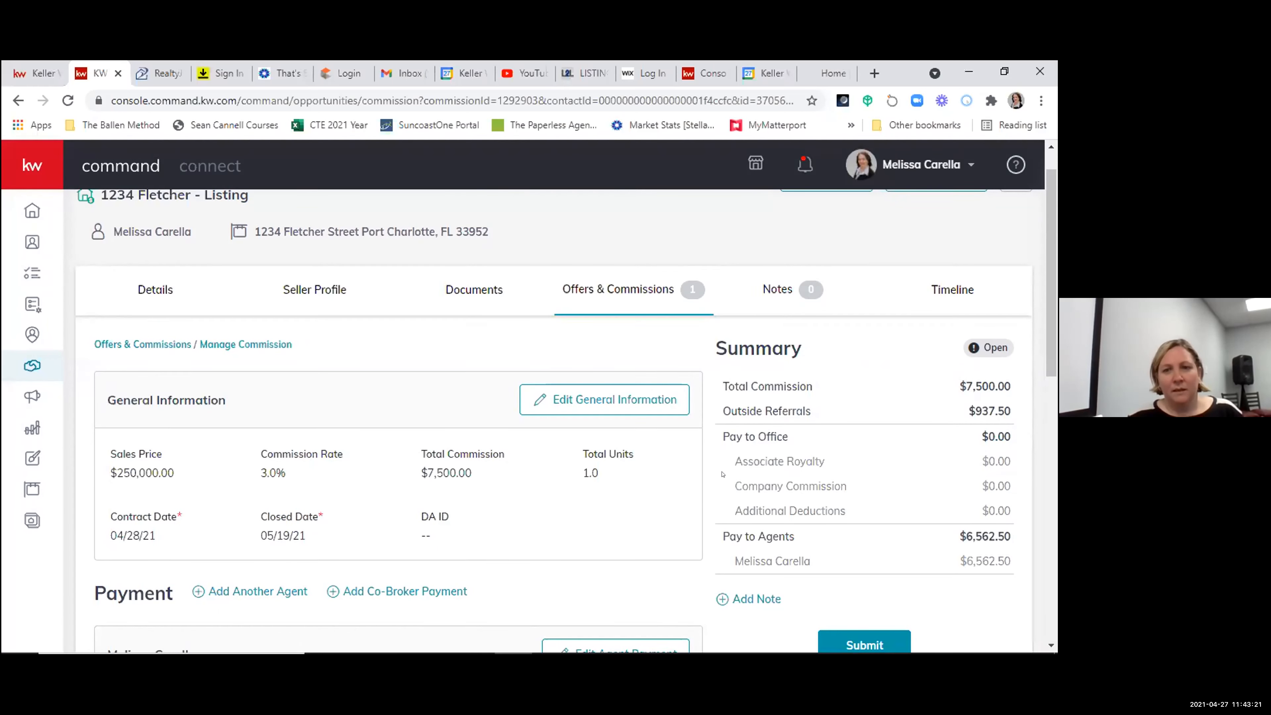
scroll(723, 474, down, 2)
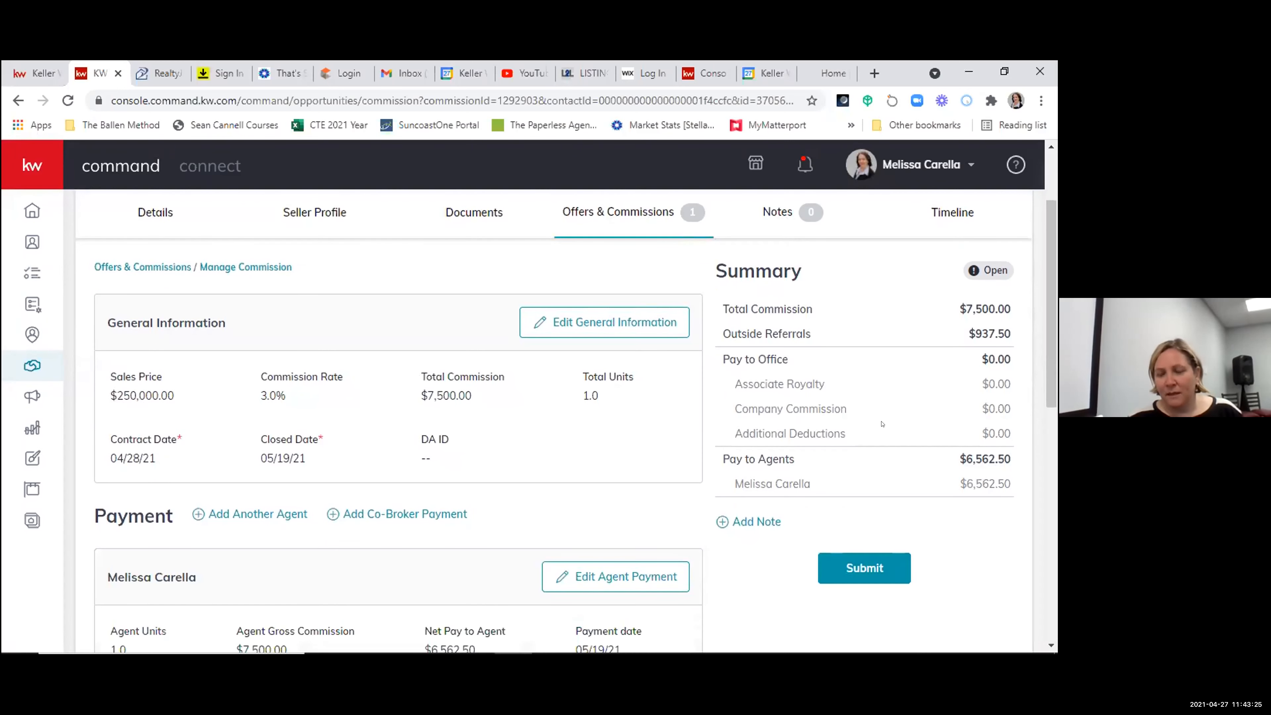
- Submit the commission and decline the charitable donation to KW Cares and KWKC
scroll(870, 401, down, 4)
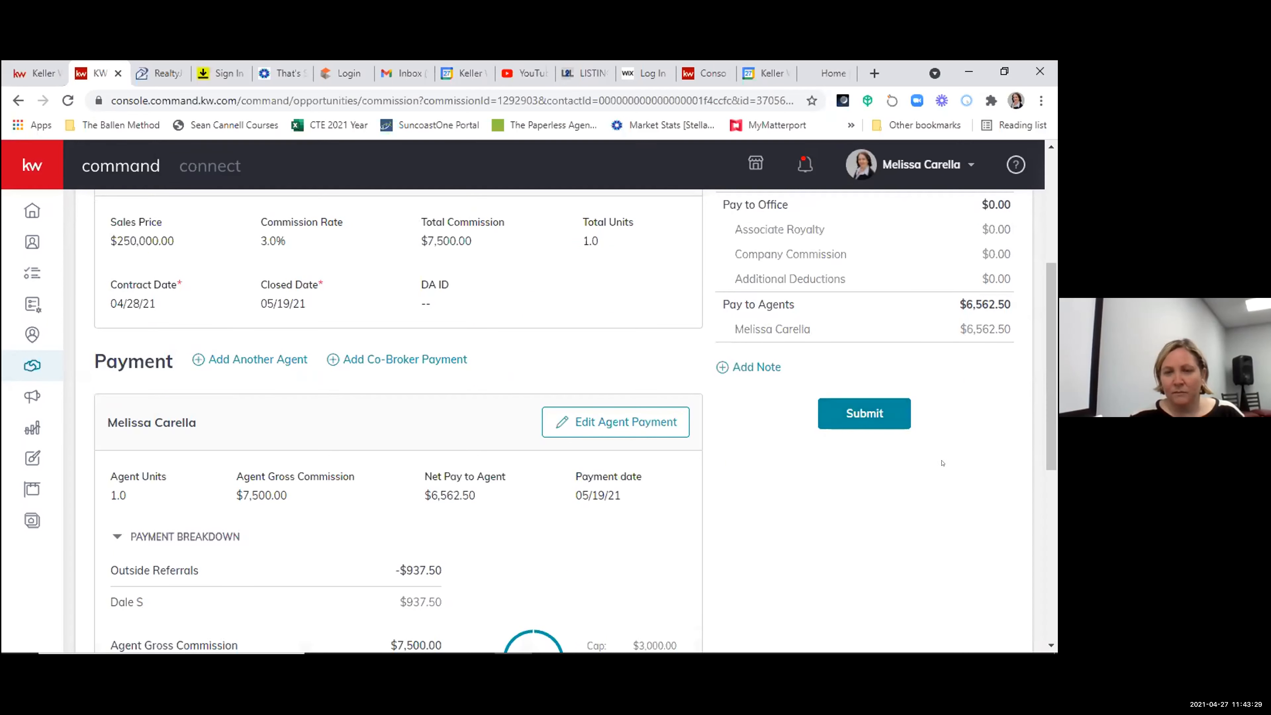
click(871, 414)
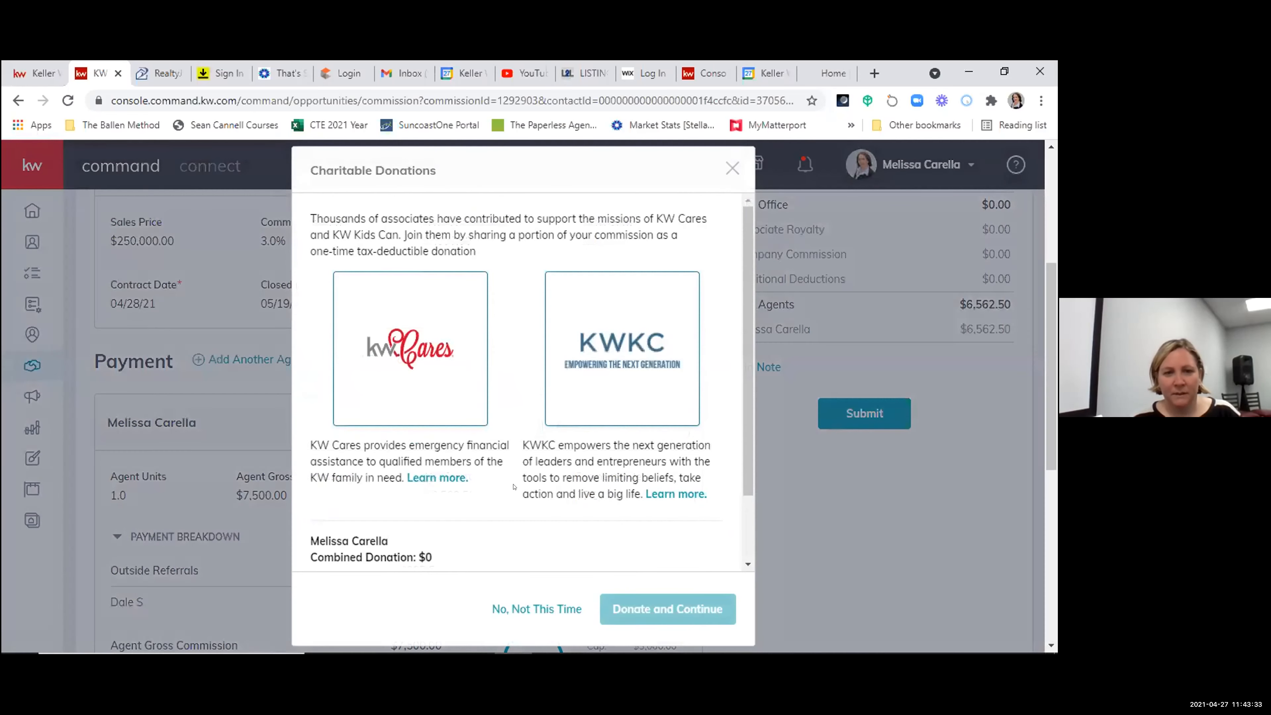
scroll(514, 486, down, 2)
click(535, 609)
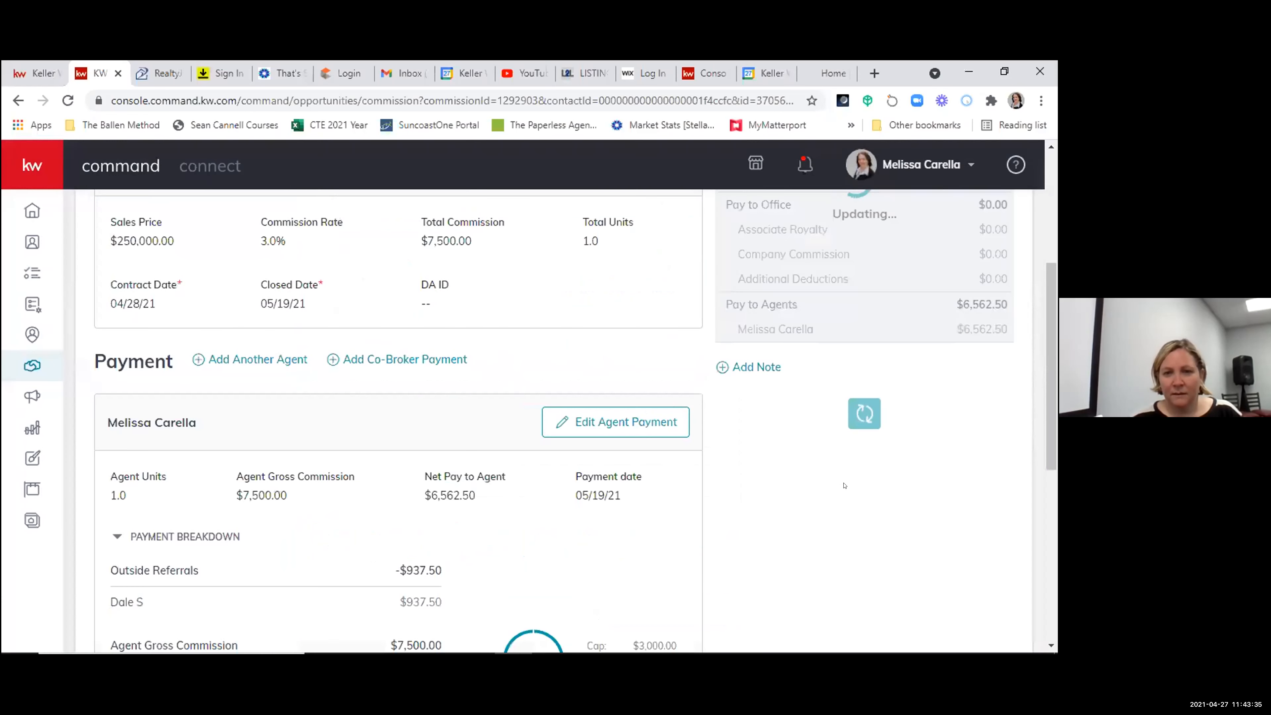
- Request termination of the submitted commission and confirm its permanent removal
scroll(834, 494, down, 4)
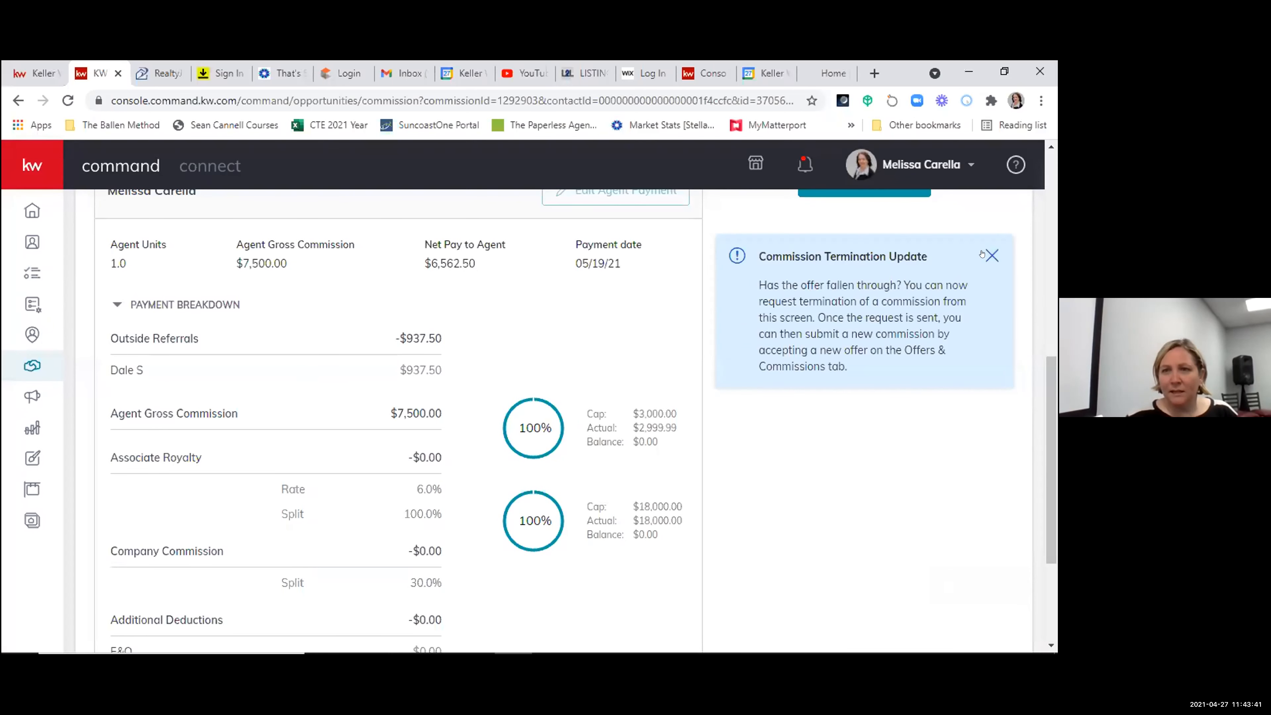
scroll(834, 340, up, 2)
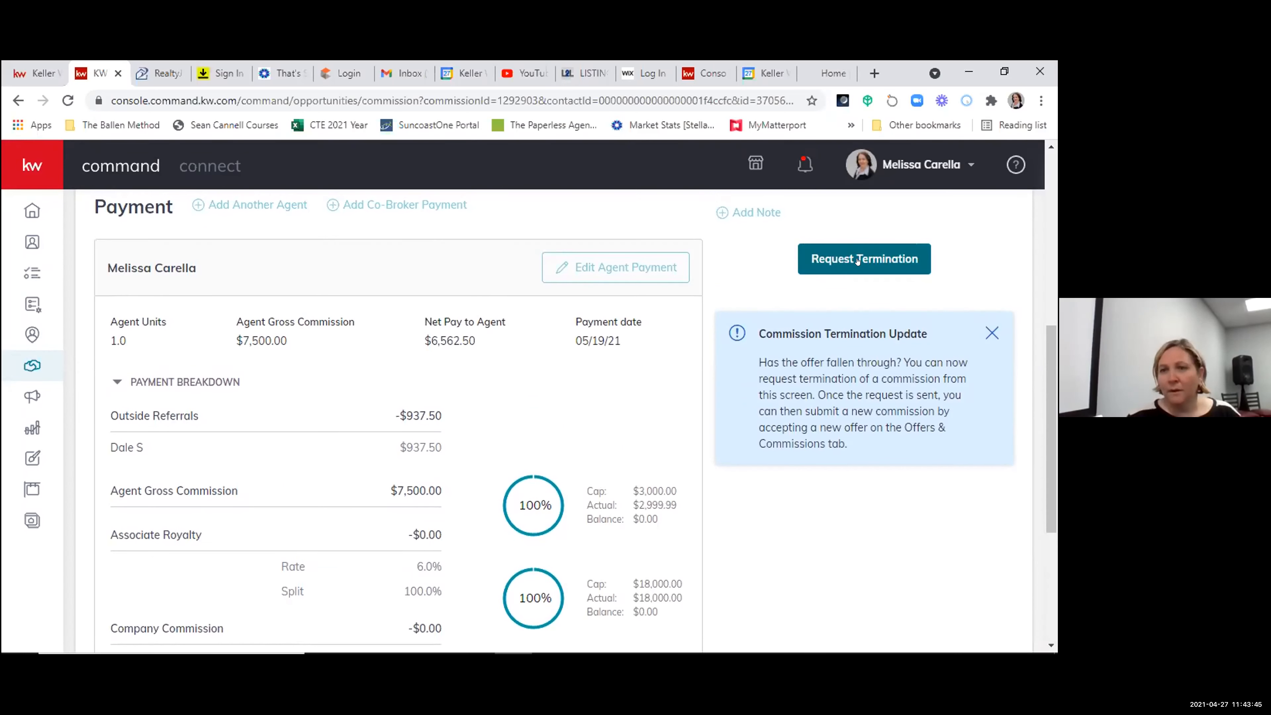
scroll(858, 261, up, 6)
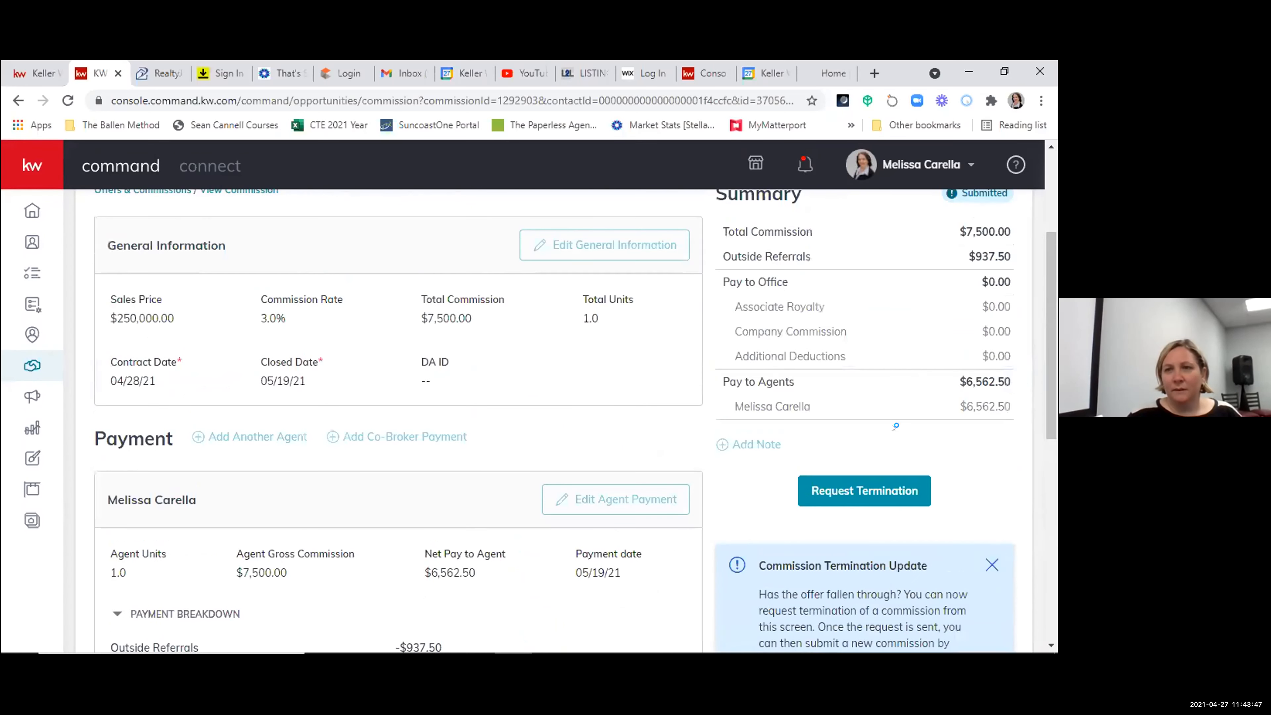
click(850, 498)
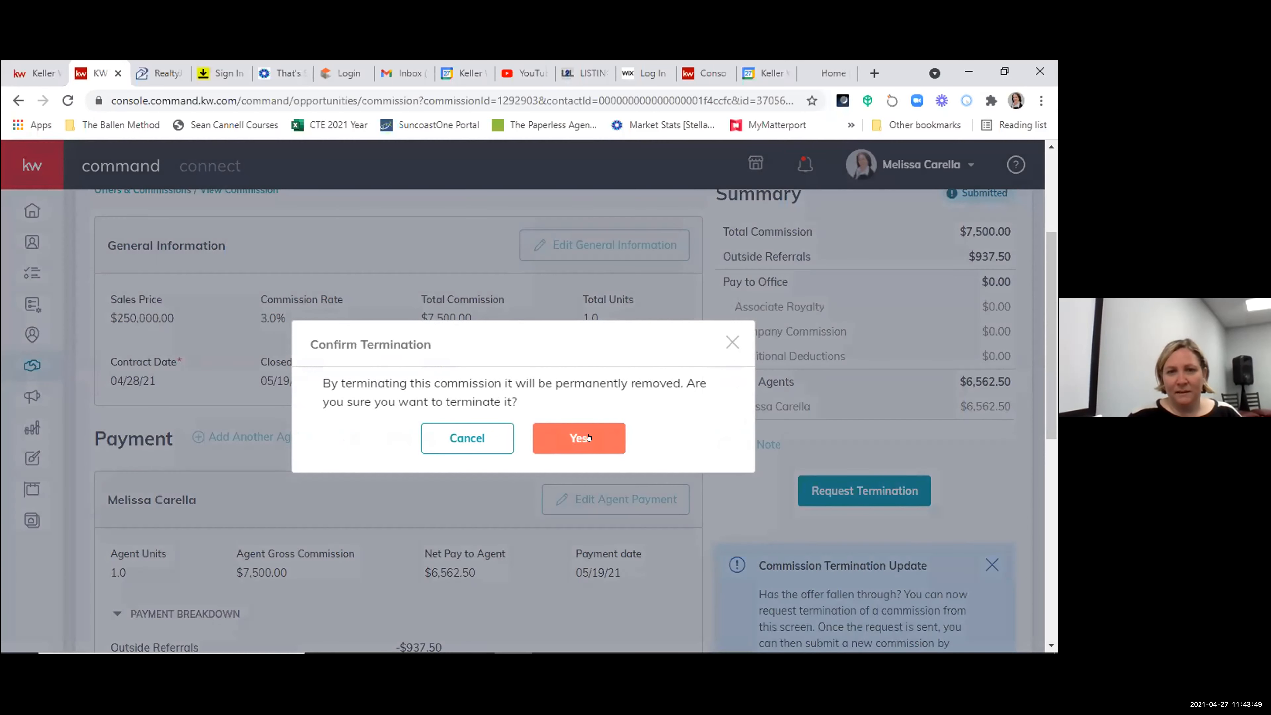
click(588, 437)
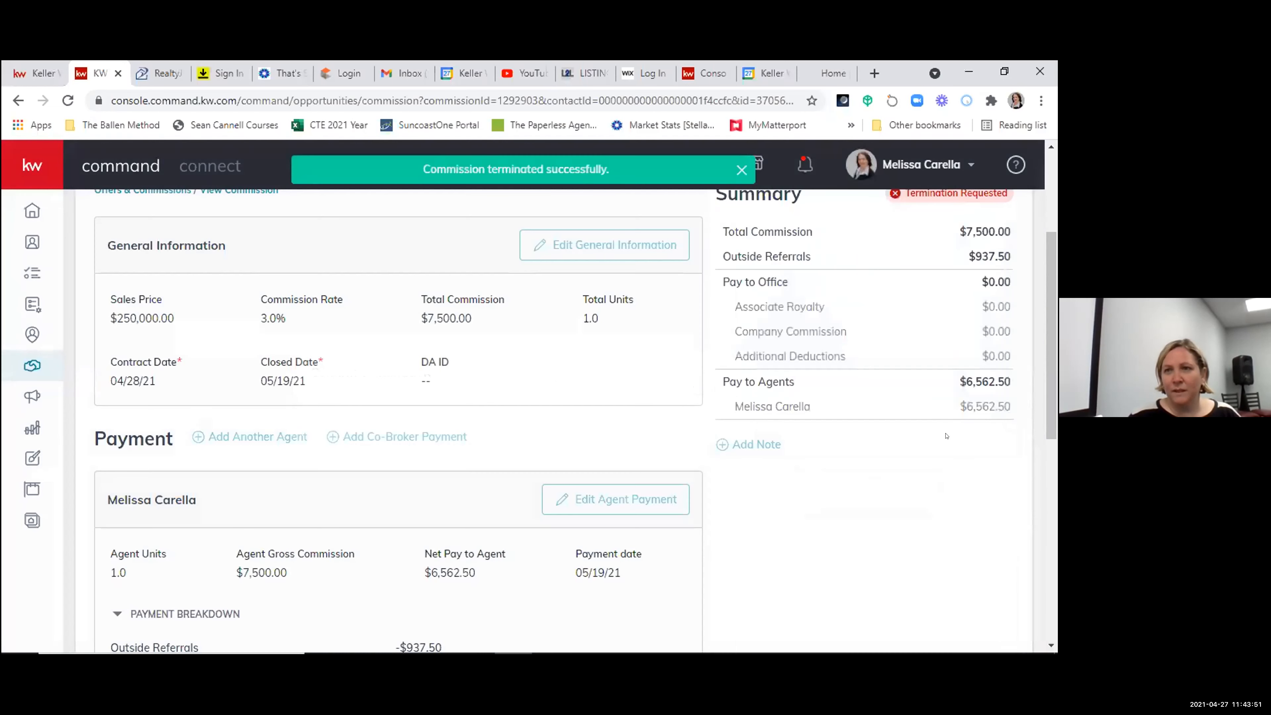
scroll(923, 341, up, 2)
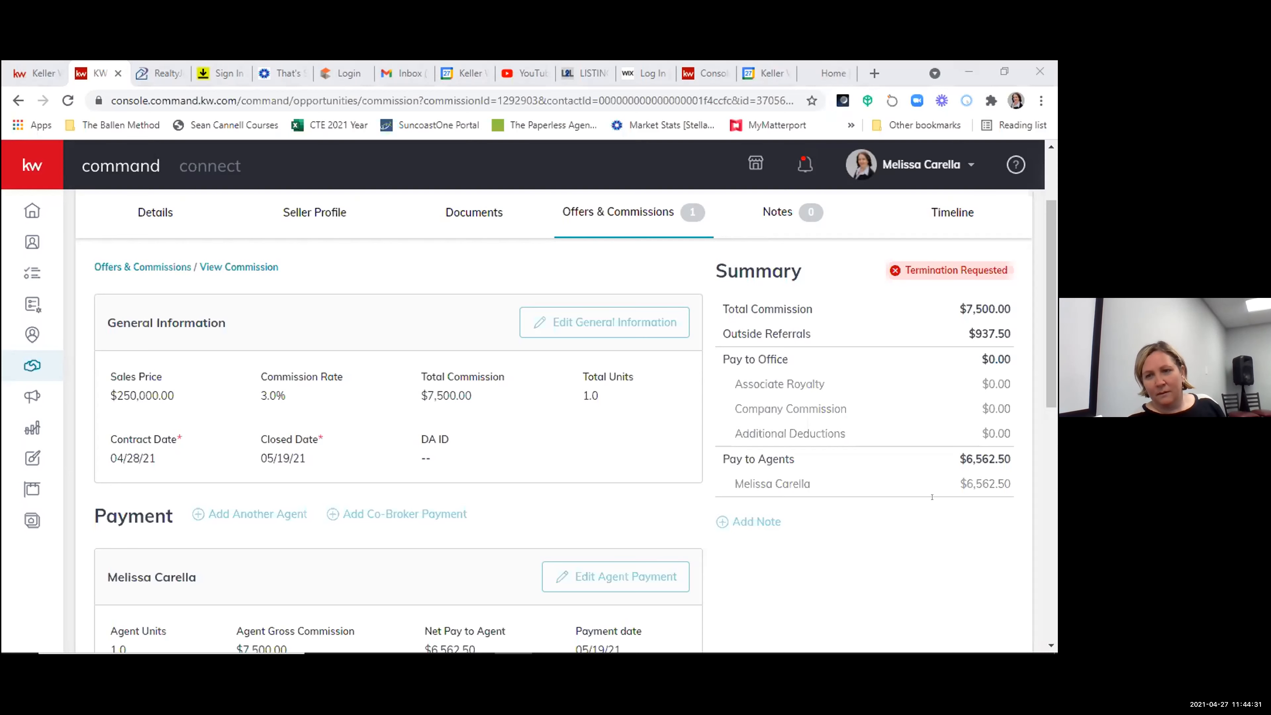
scroll(621, 500, down, 10)
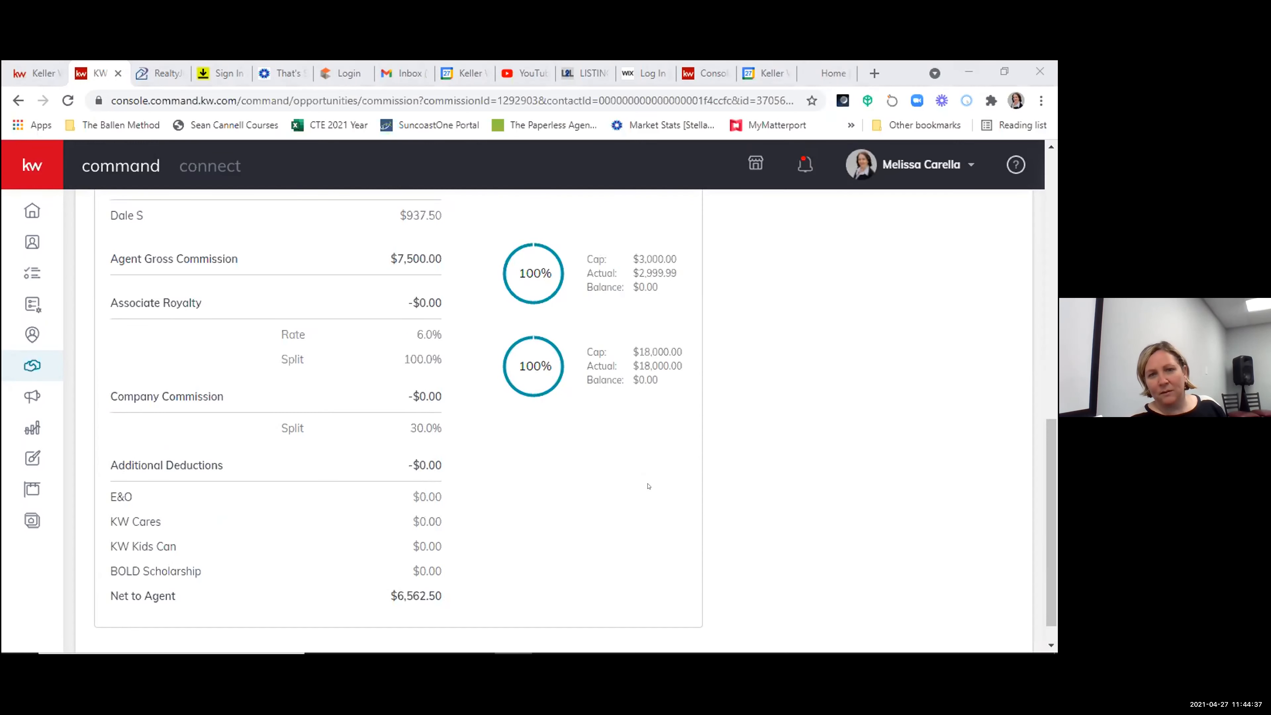
scroll(648, 486, up, 3)
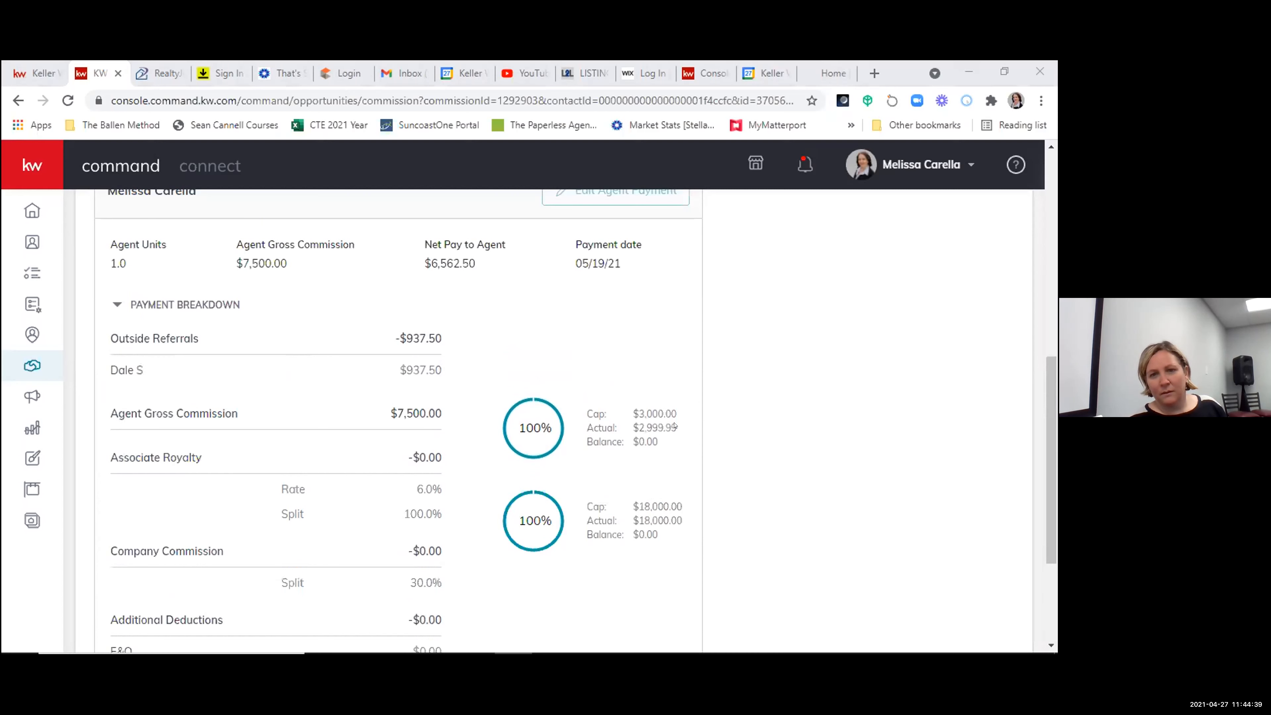
scroll(674, 426, up, 2)
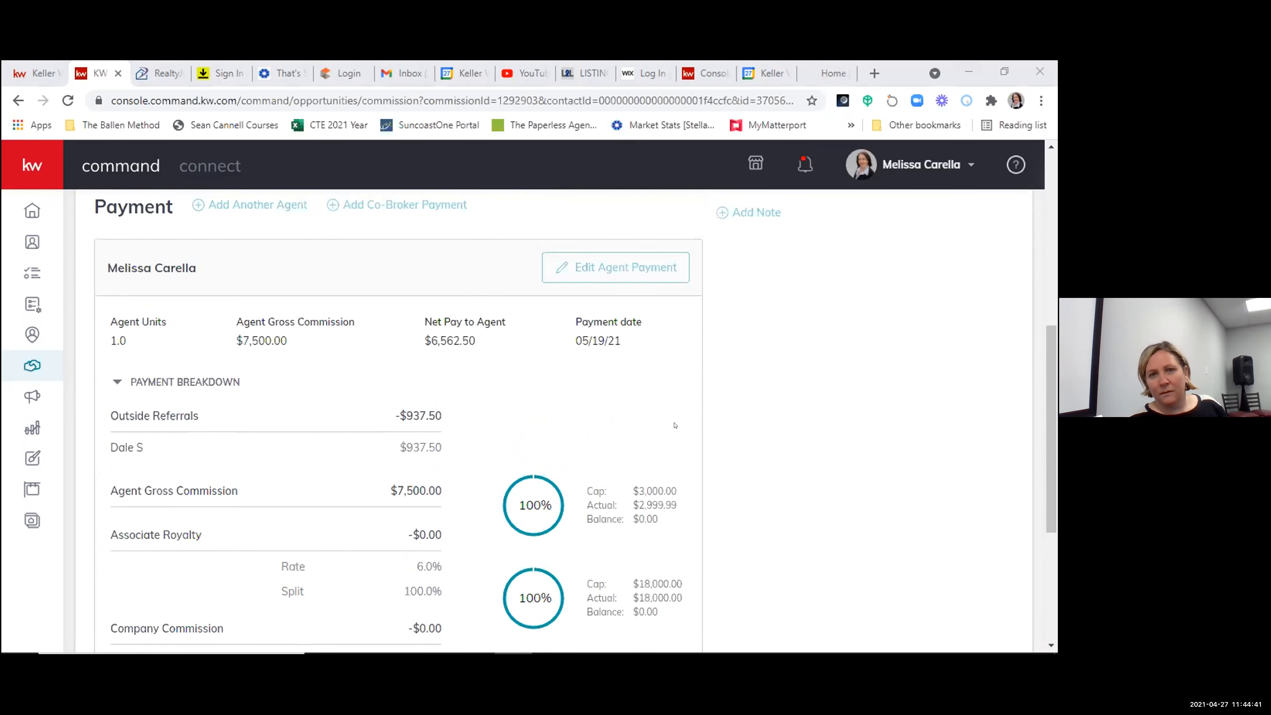
scroll(674, 426, up, 5)
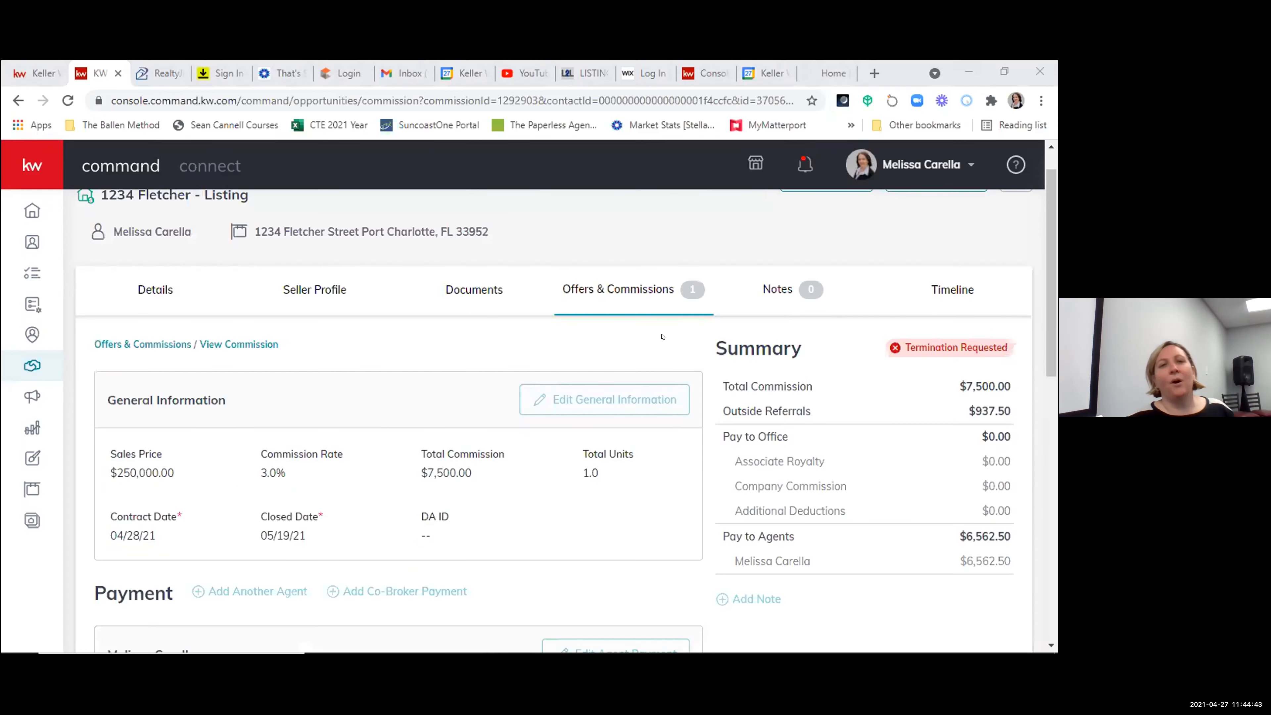